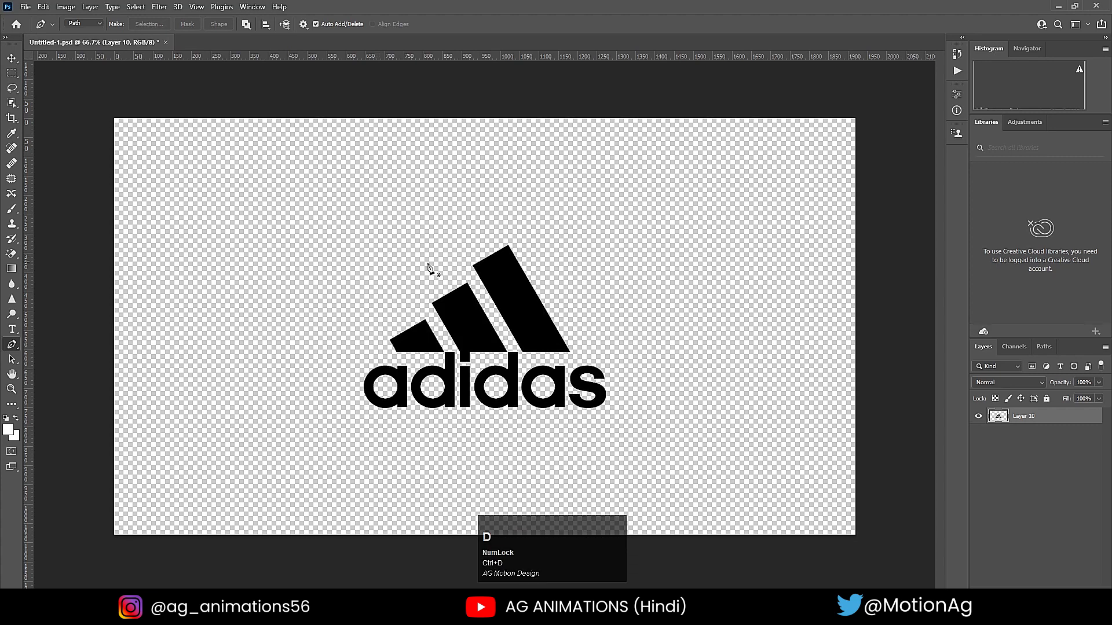
- Cut the three stripes above the adidas wordmark, paste them in place on a new layer, and hide the wordmark layer
scroll(553, 424, up, 5)
scroll(557, 423, down, 5)
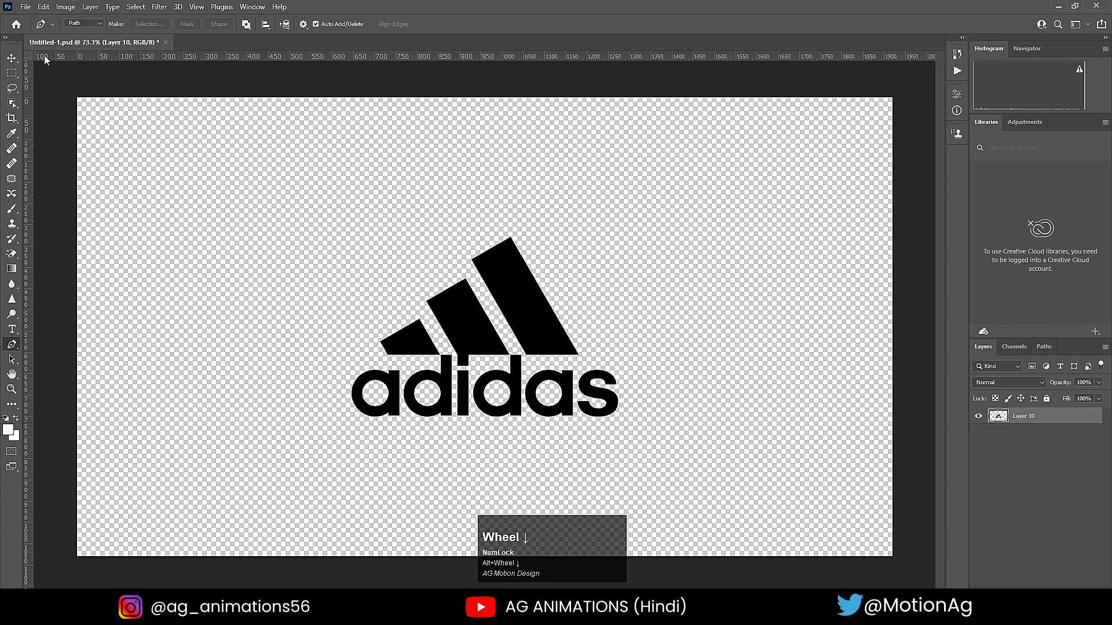
key(m)
scroll(458, 327, up, 3)
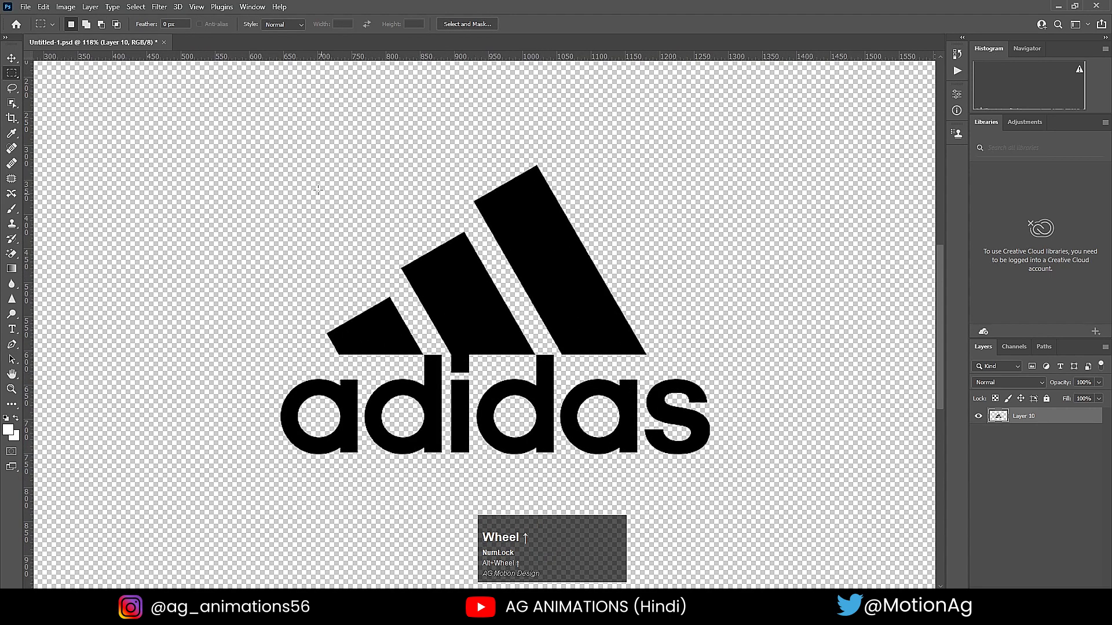
drag(255, 118, 715, 354)
key(ctrl+x)
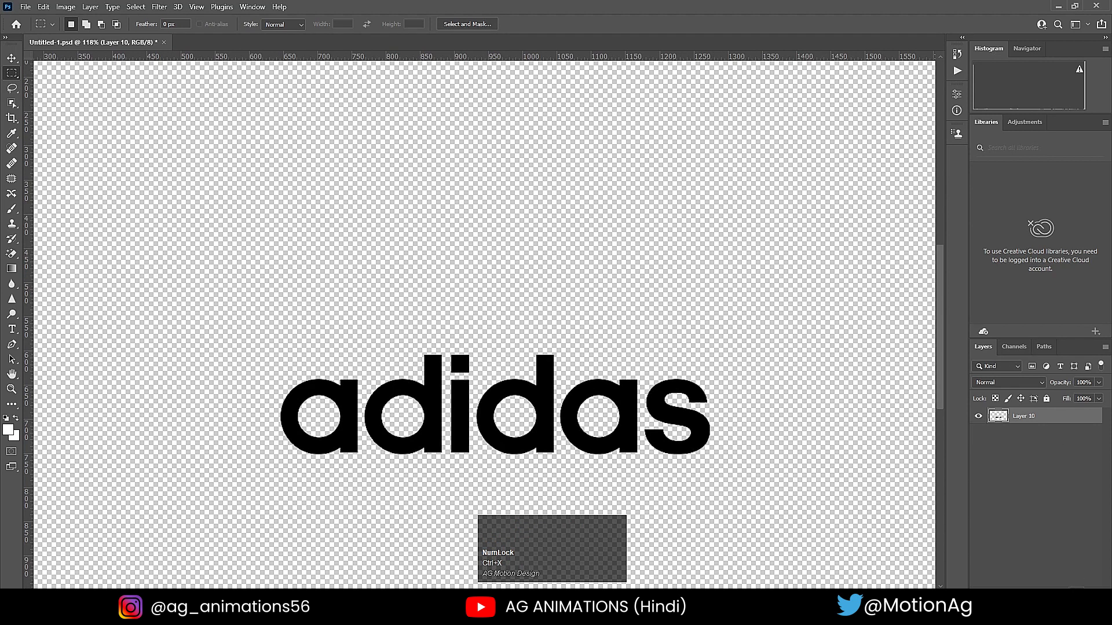
click(1074, 587)
key(ctrl+1)
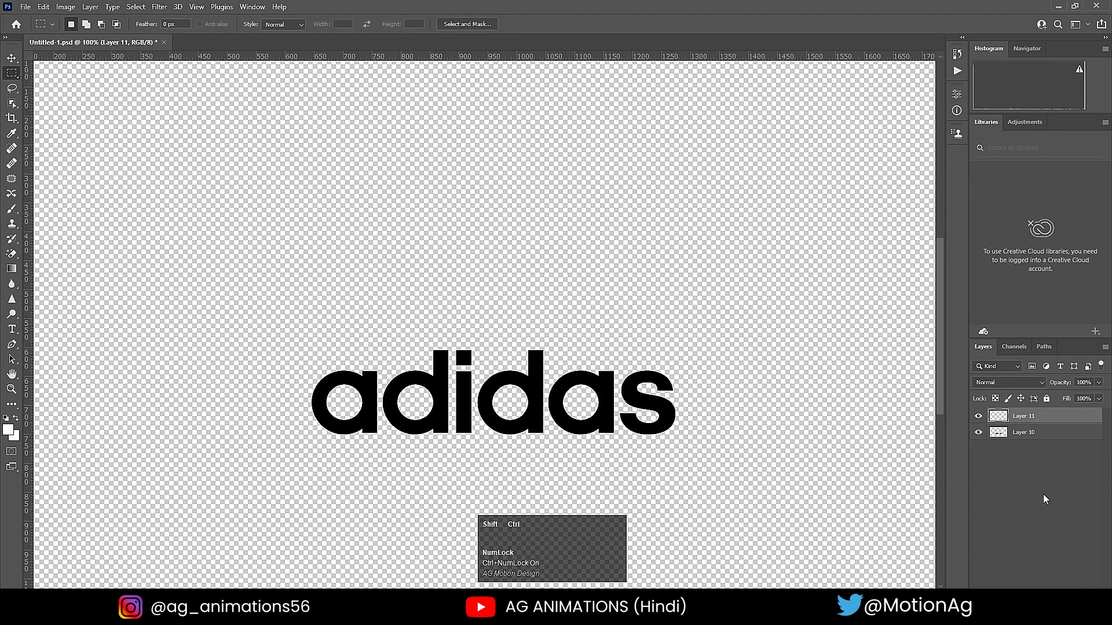
key(ctrl+shift+v)
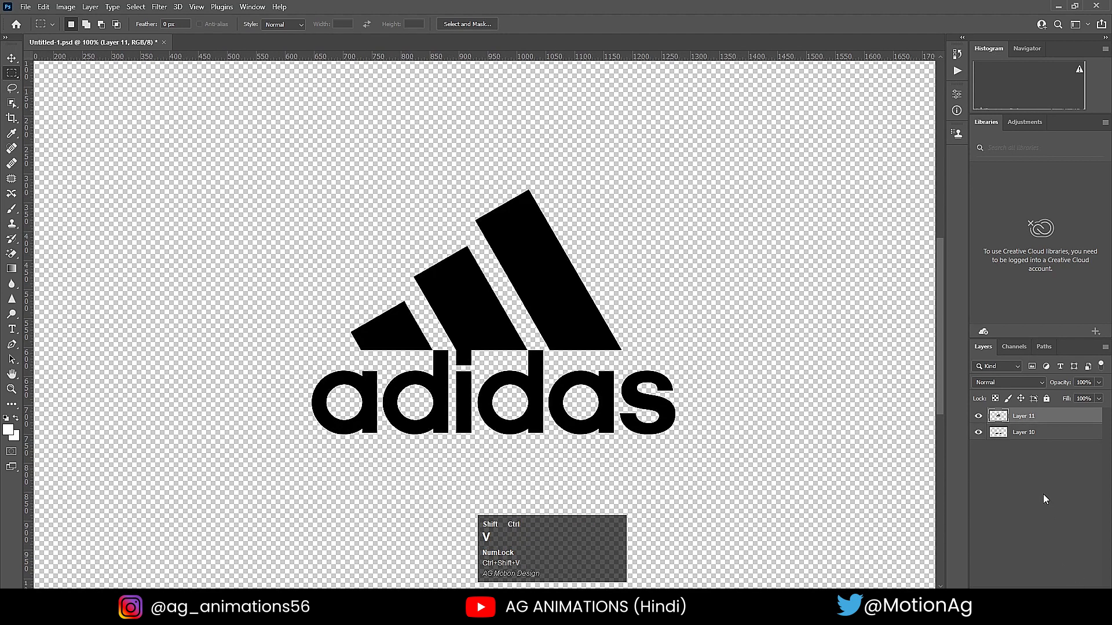
click(979, 433)
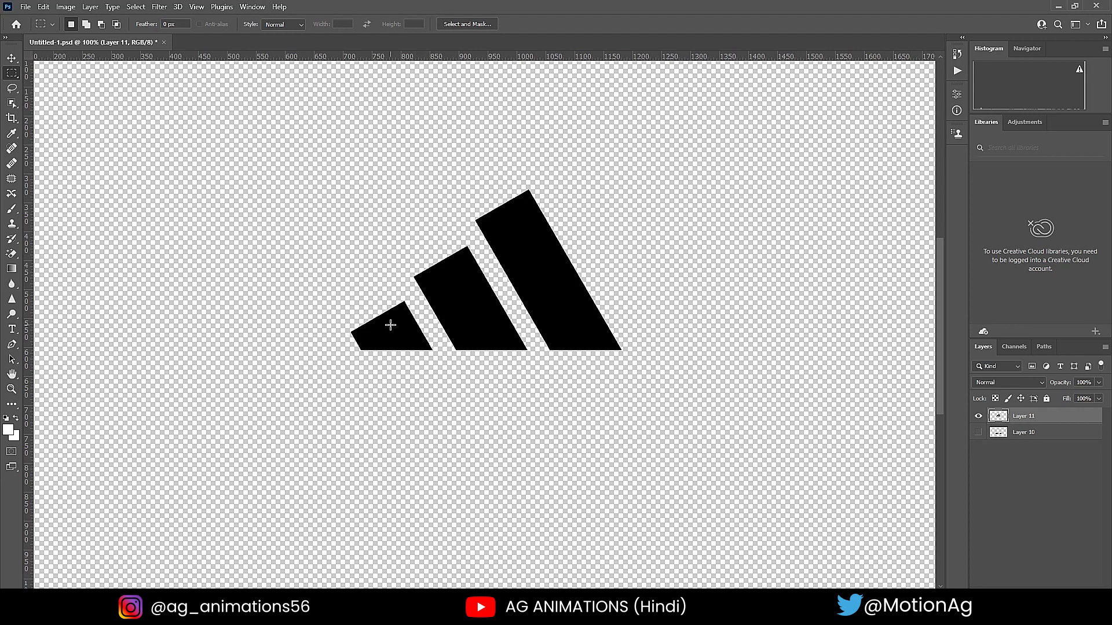
- Select the smallest stripe with a closed Pen tool path and cut it in place onto its own new layer
key(p)
click(396, 278)
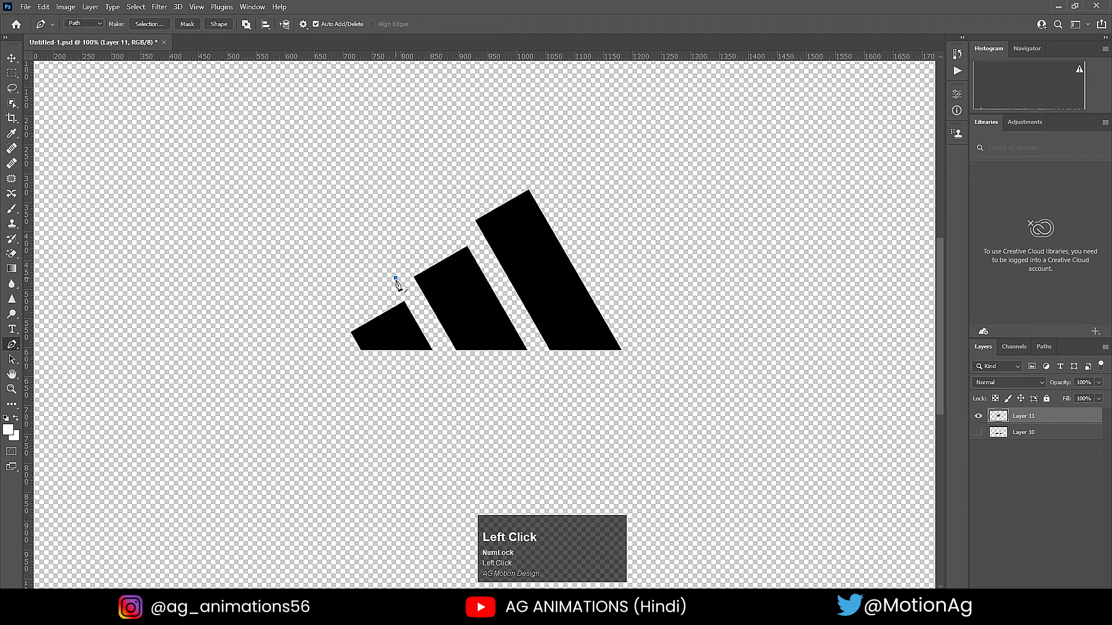
click(428, 327)
click(436, 370)
click(341, 375)
click(319, 322)
click(396, 280)
key(ctrl)
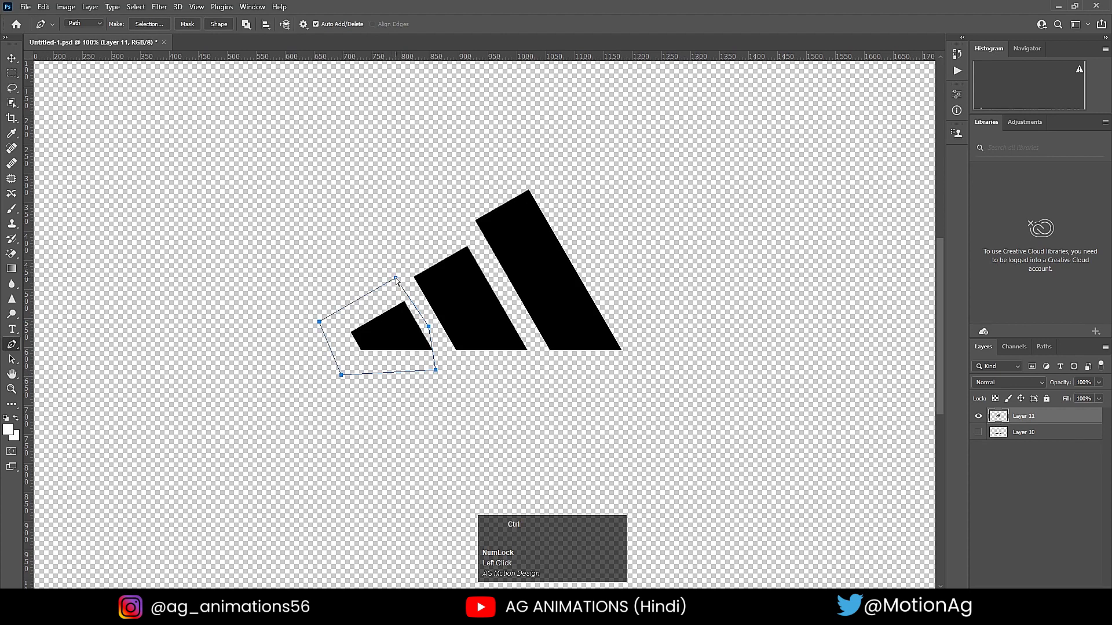
key(ctrl+Return)
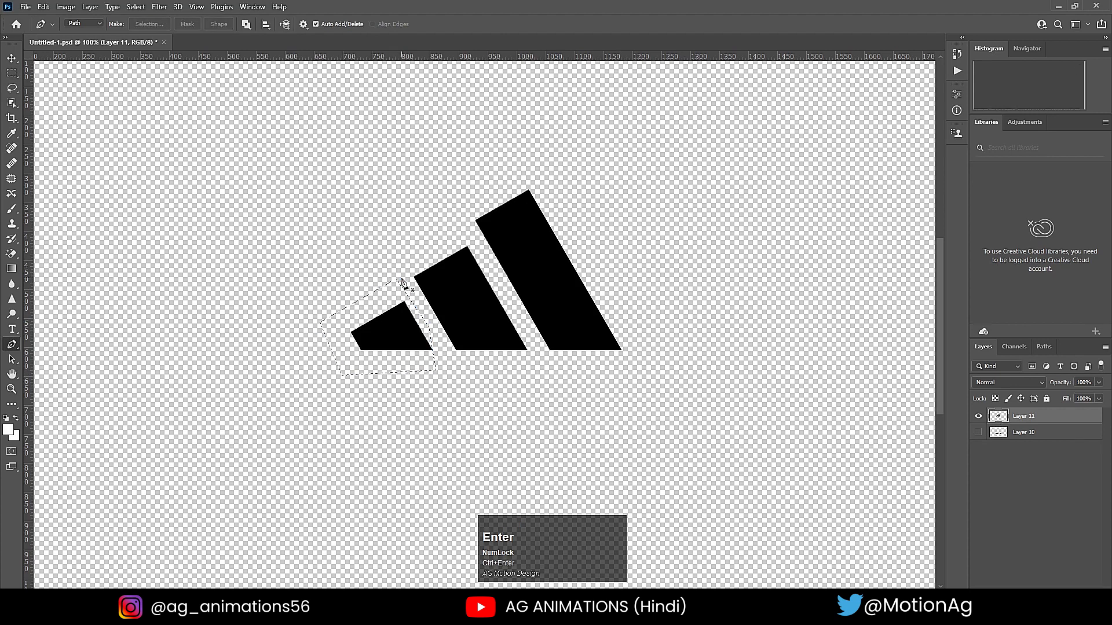
key(ctrl+x)
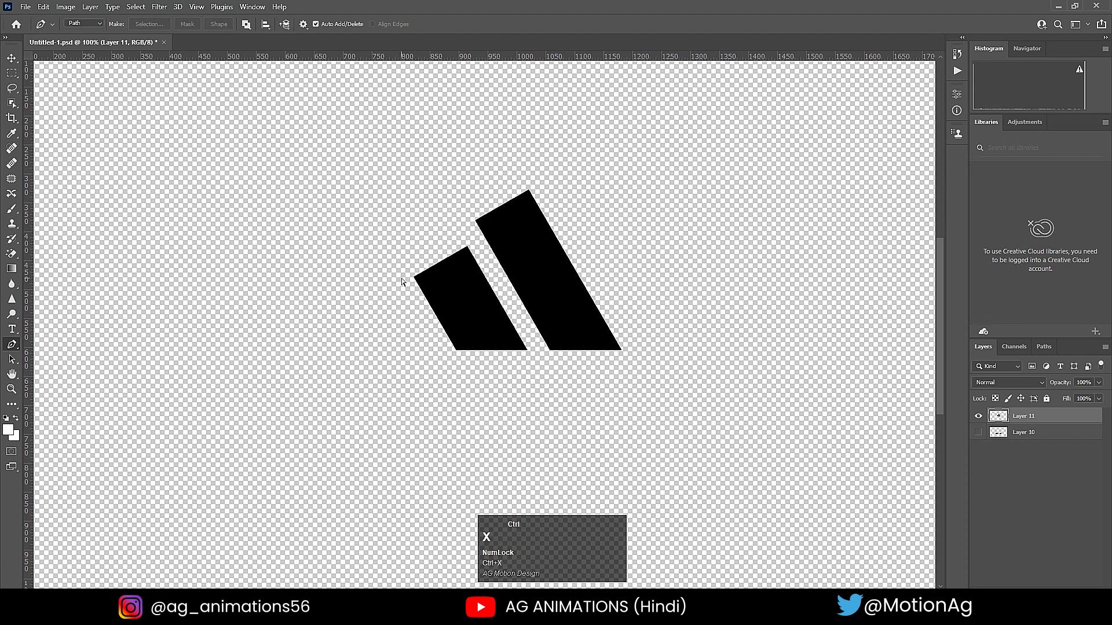
click(1079, 585)
key(ctrl)
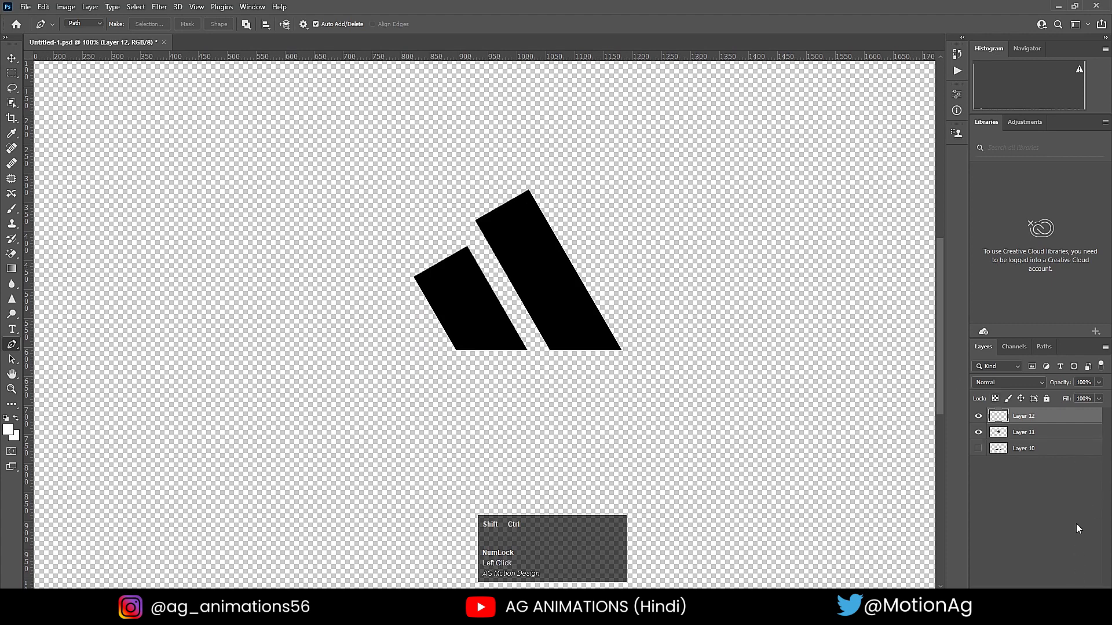
key(ctrl+shift+v)
- On Layer 11, select the middle stripe with a closed Pen tool path and cut it in place onto its own layer
click(1012, 438)
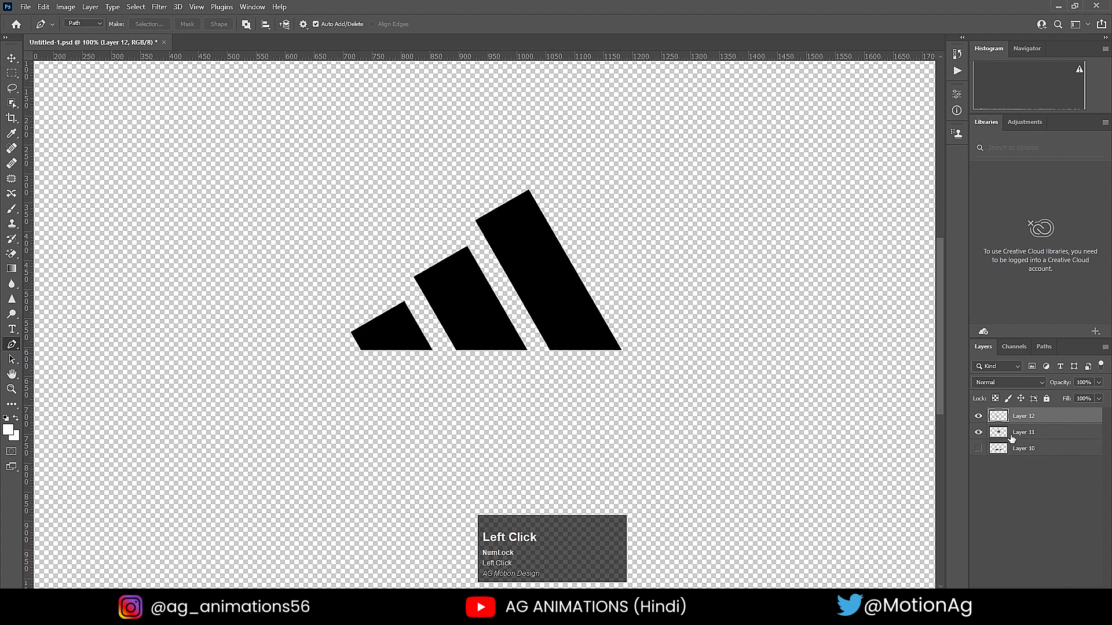
click(401, 262)
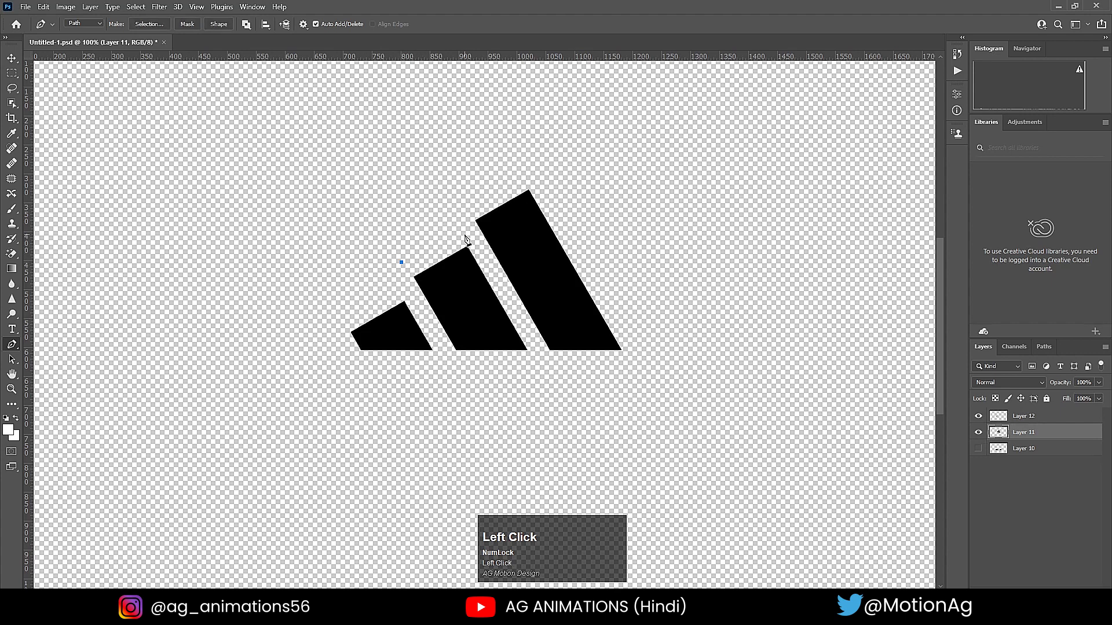
click(464, 235)
click(509, 303)
click(533, 346)
click(502, 379)
click(441, 352)
click(398, 268)
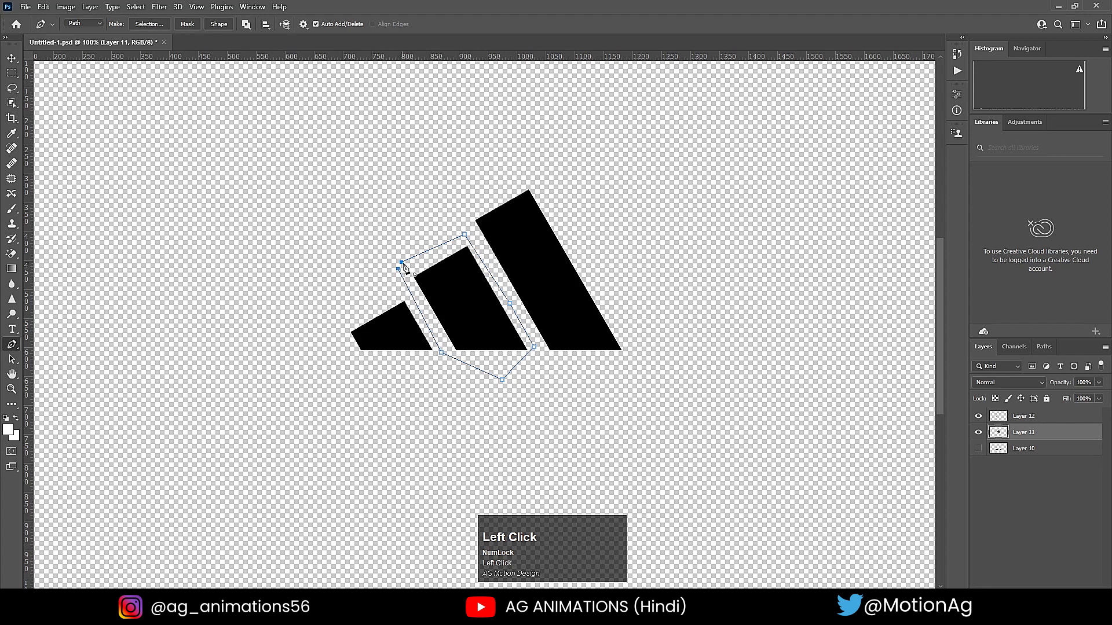
click(402, 263)
key(ctrl+Return)
key(ctrl+x)
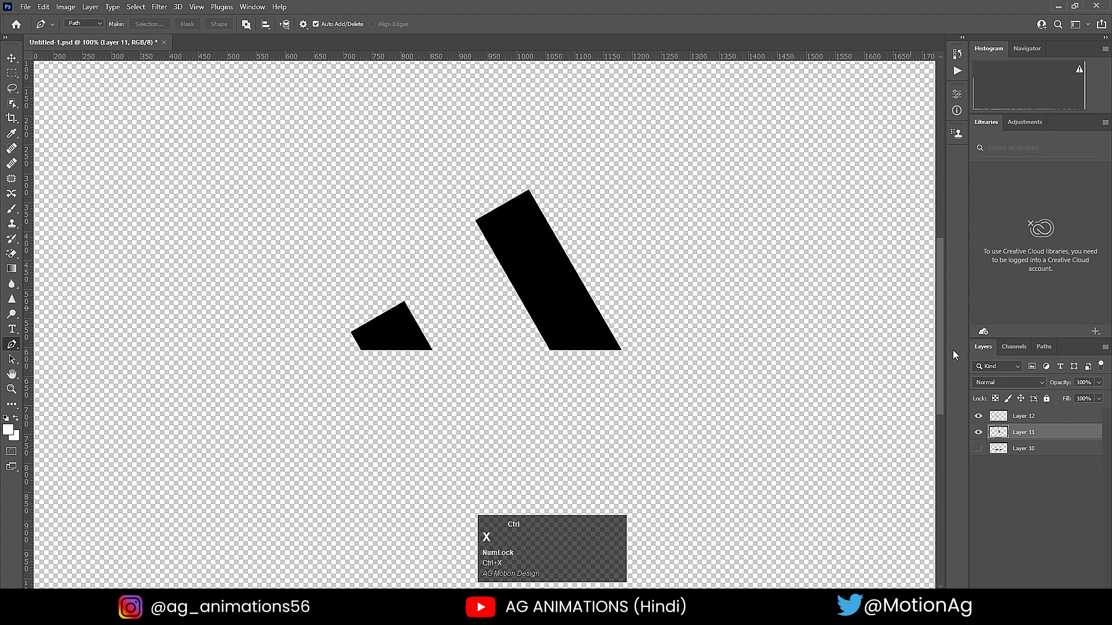
key(ctrl+shift+v)
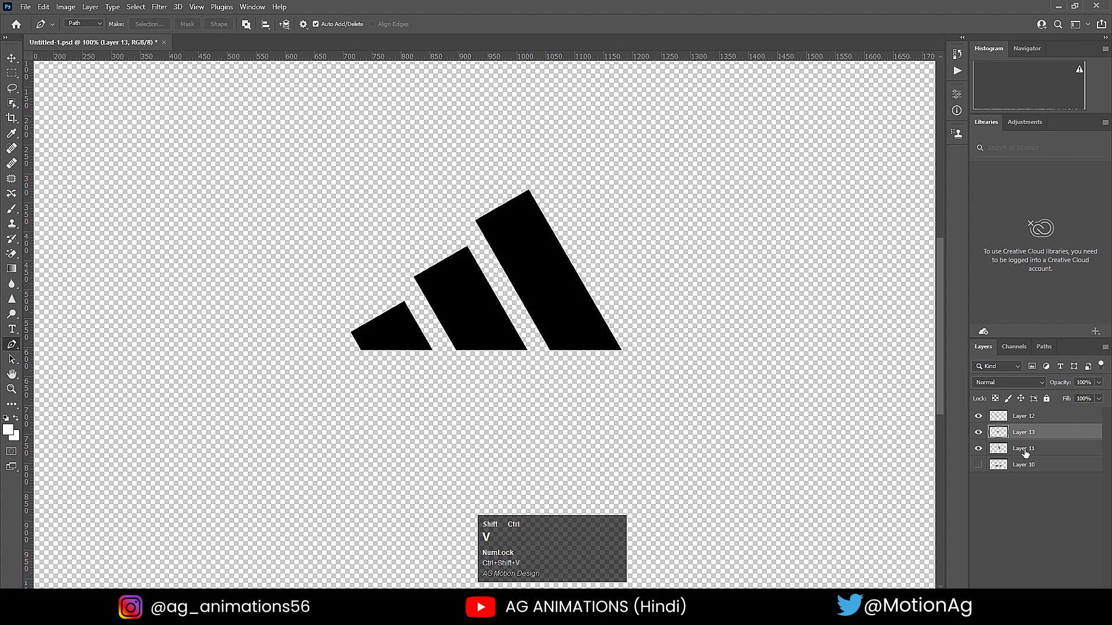
- Hide the three stripe layers and show the wordmark on Layer 10
click(979, 449)
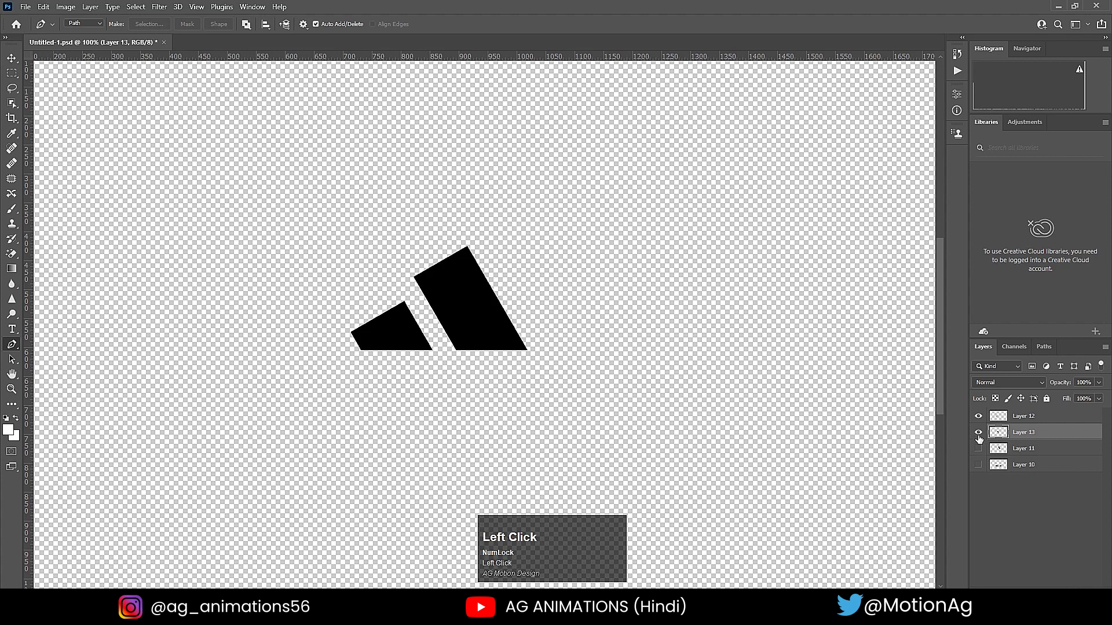
click(978, 432)
click(978, 416)
click(978, 465)
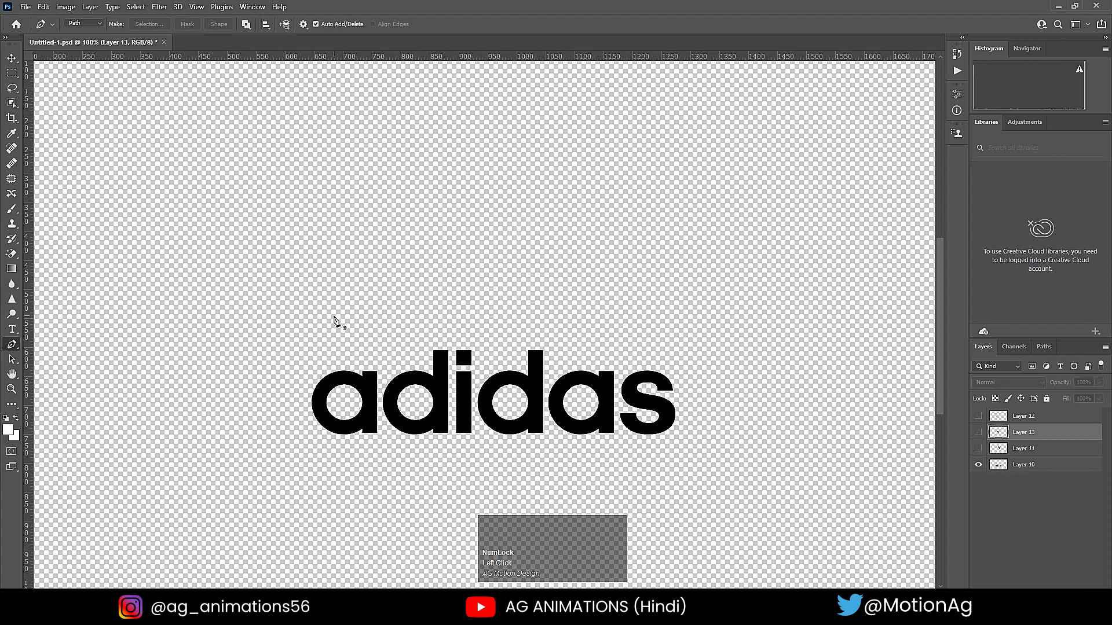
- Marquee-select the first letter "a" of the wordmark on Layer 10 and cut it in place onto its own layer
key(m)
drag(308, 352, 381, 446)
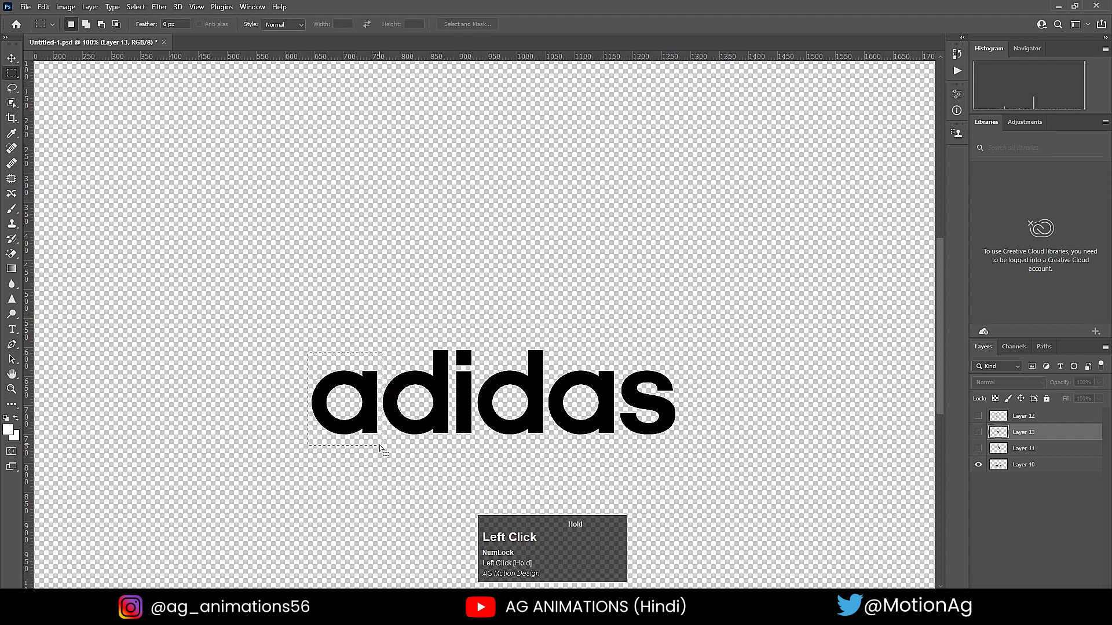
key(ctrl+x)
click(1021, 465)
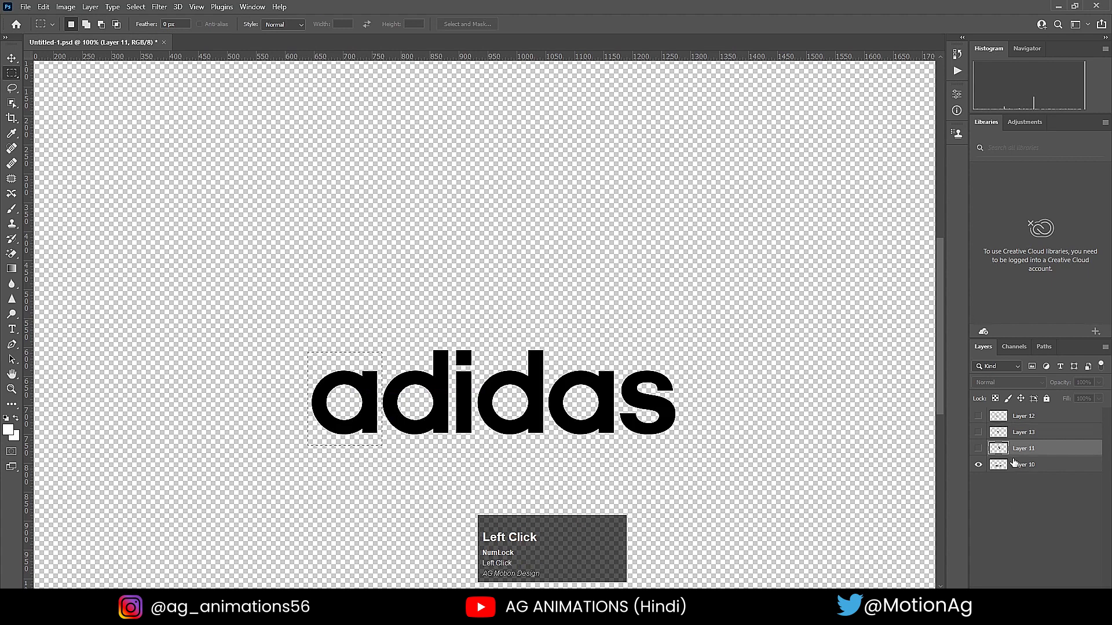
key(ctrl+x)
click(1082, 594)
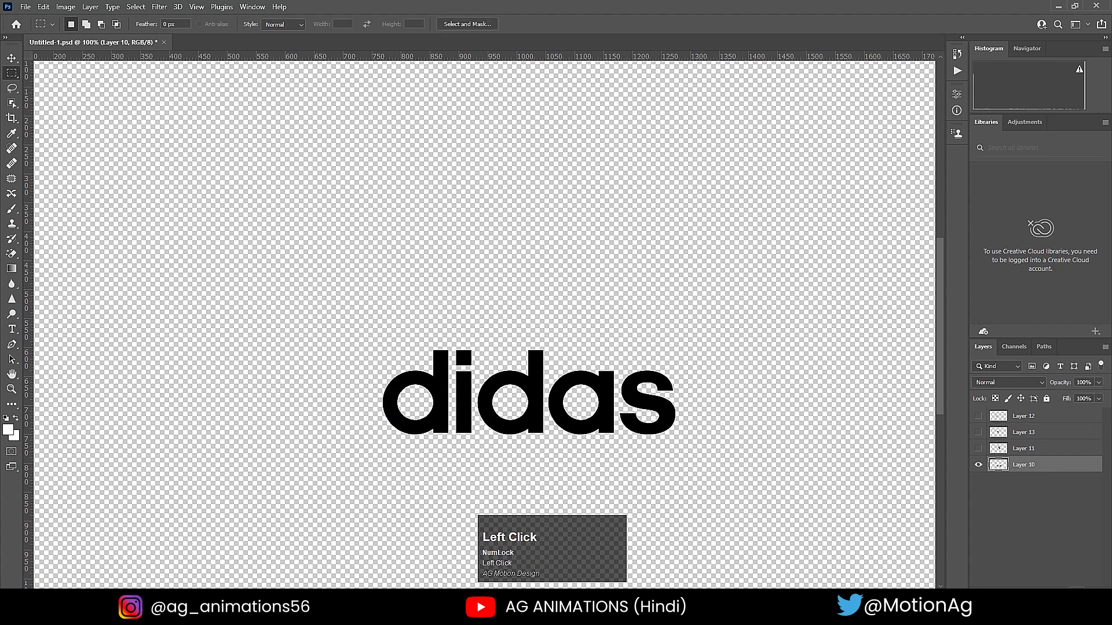
key(ctrl+shift+v)
- Marquee-select the first letter "d" on Layer 10 and cut it in place onto its own layer
click(1020, 482)
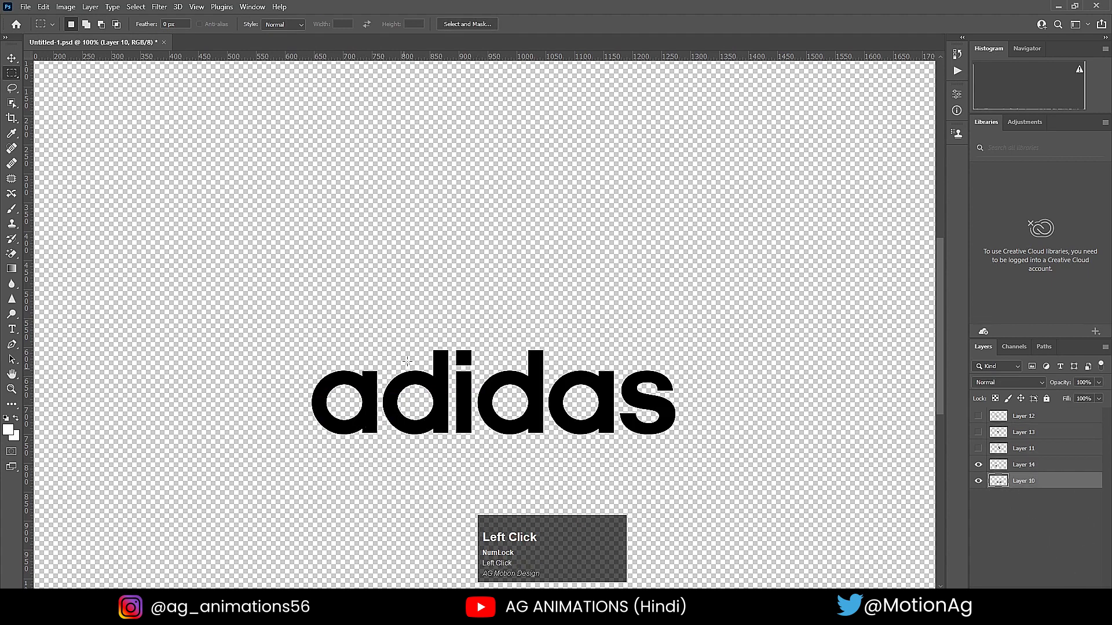
drag(381, 333, 451, 446)
key(ctrl+x)
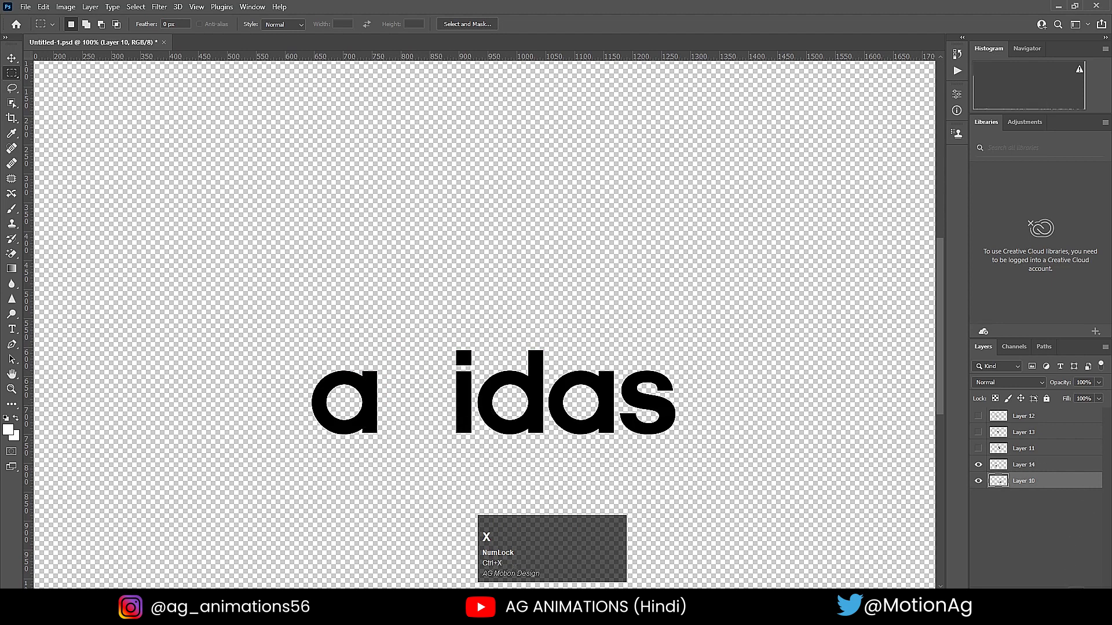
key(ctrl+shift+alt+n)
key(ctrl+shift+v)
- Marquee-select the square dot of the "i" on Layer 10 and cut it in place onto its own layer
click(1013, 499)
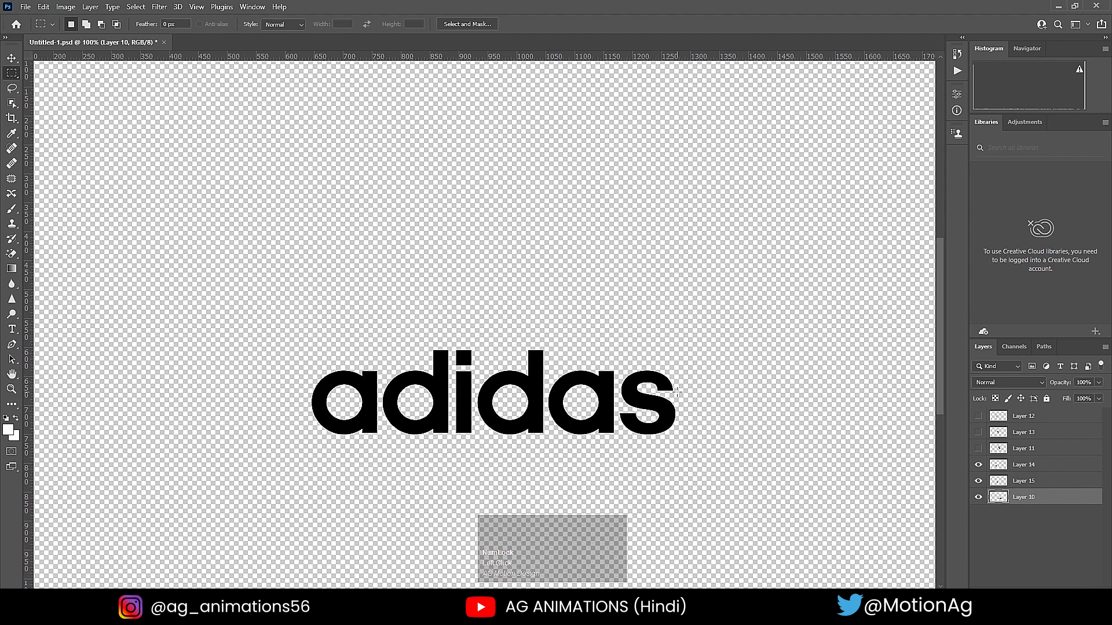
drag(454, 346, 475, 368)
key(ctrl+shift+j)
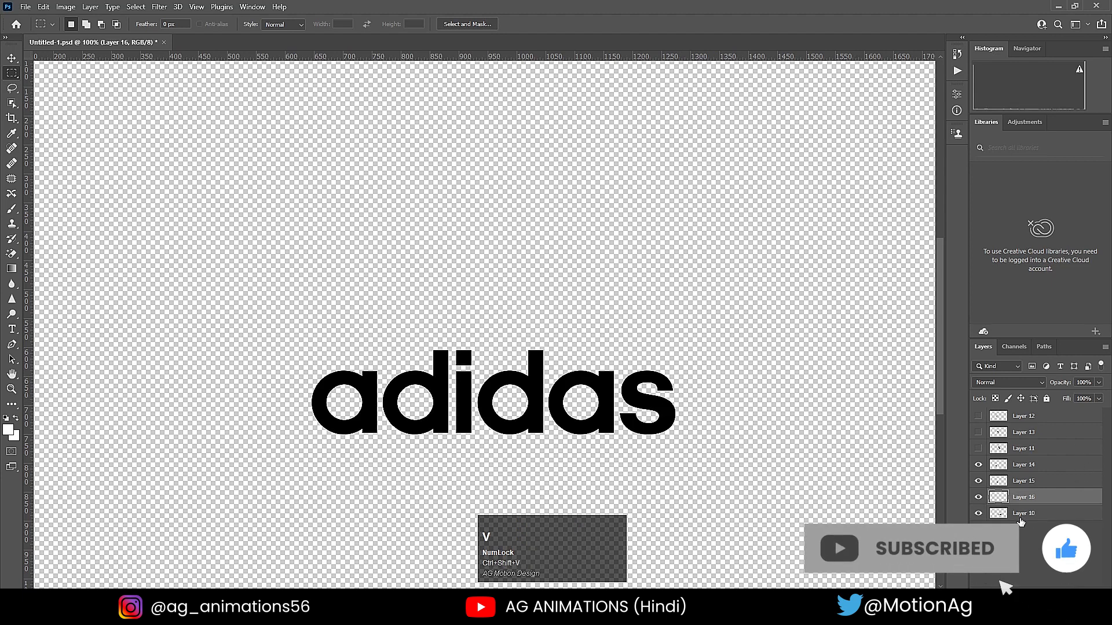
- Marquee-select the stem of the "i" on Layer 10 and cut it in place onto its own layer
click(1022, 513)
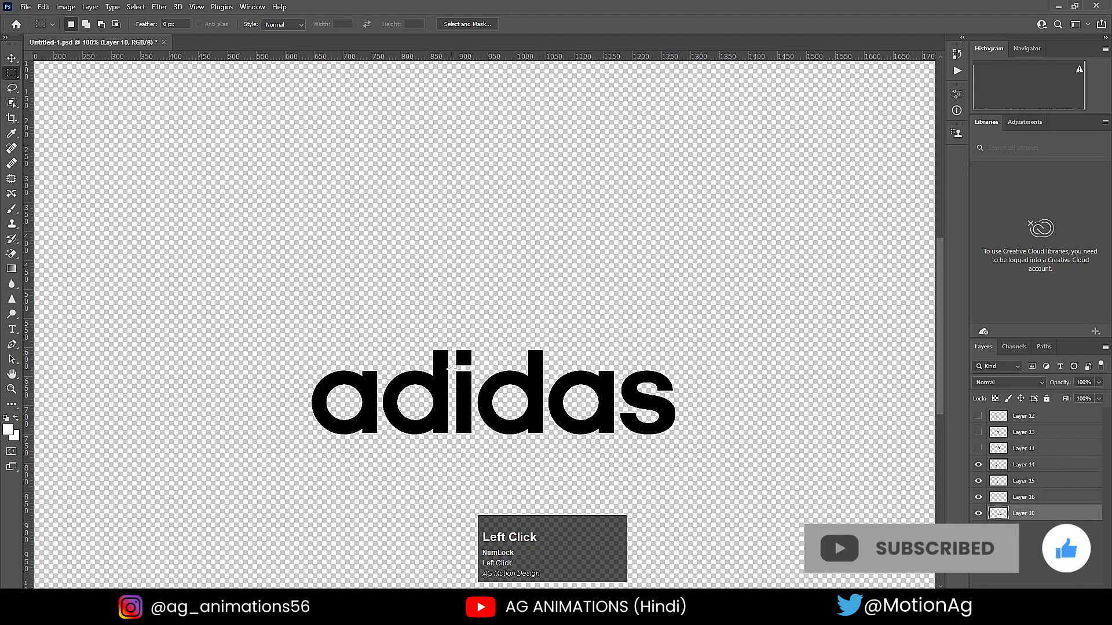
drag(451, 369, 473, 439)
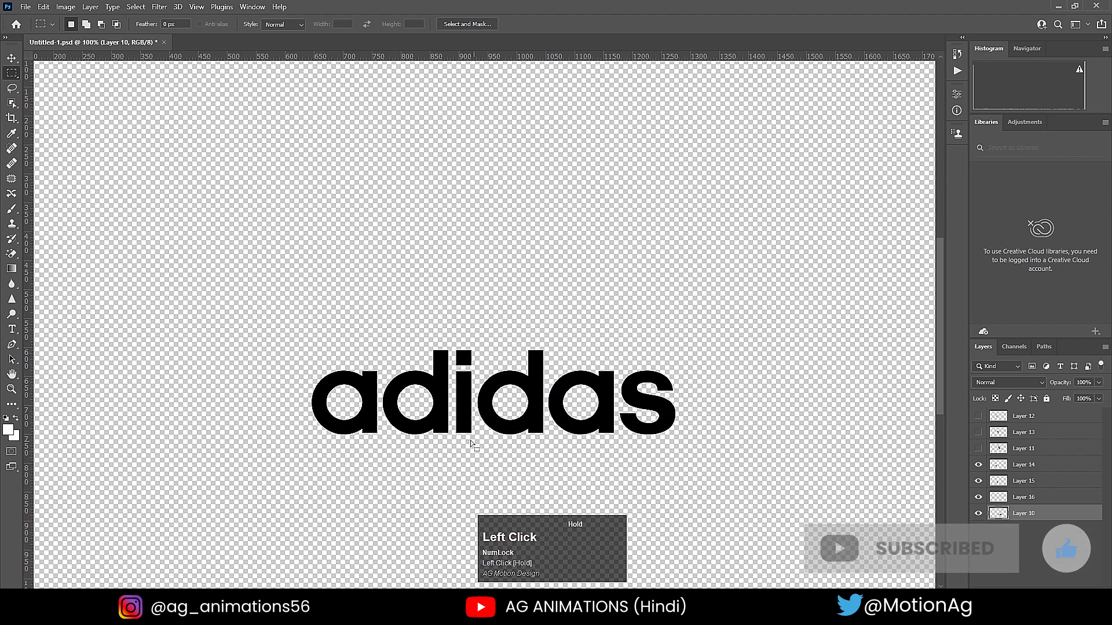
key(ctrl+x)
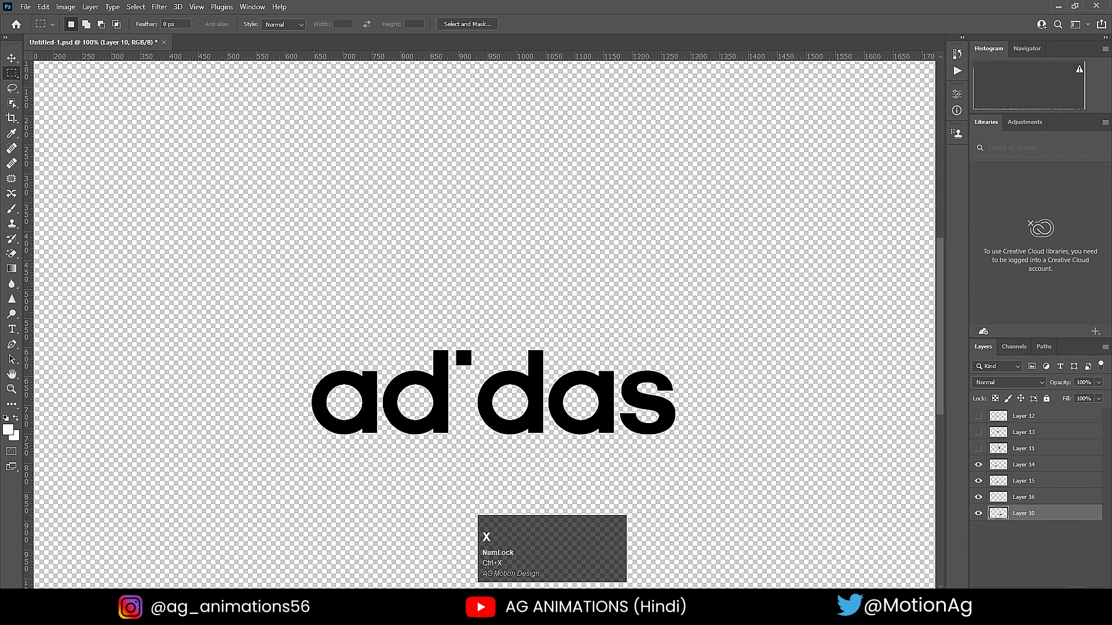
key(ctrl+shift+v)
- Marquee-select the second letter "d" on Layer 10 and cut it in place onto its own layer
click(1005, 530)
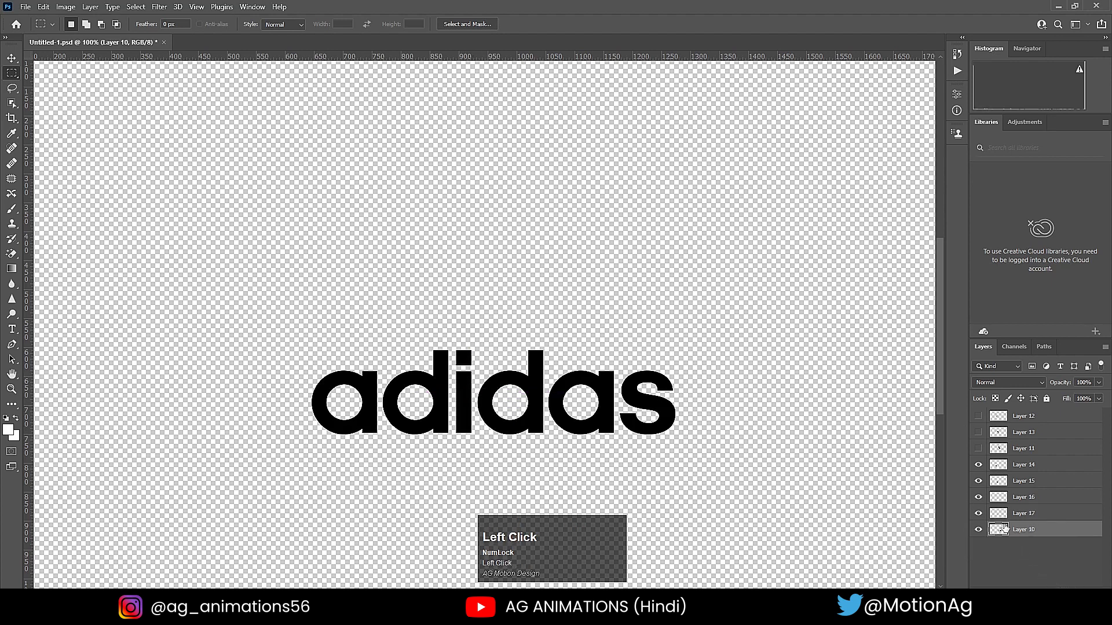
drag(477, 326, 546, 450)
key(ctrl+x)
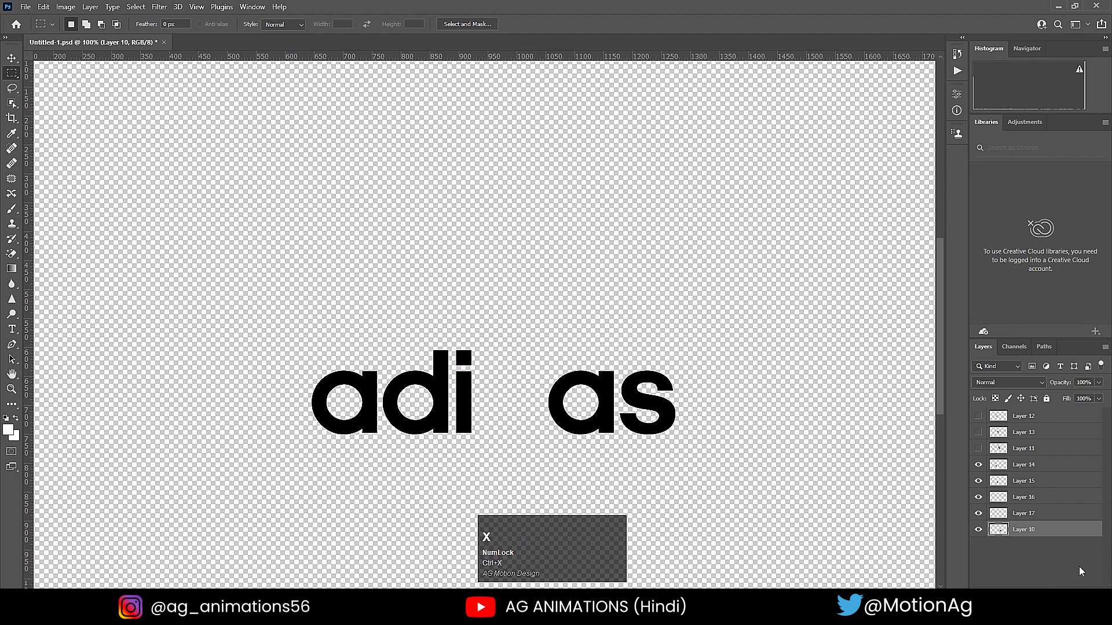
key(ctrl+v)
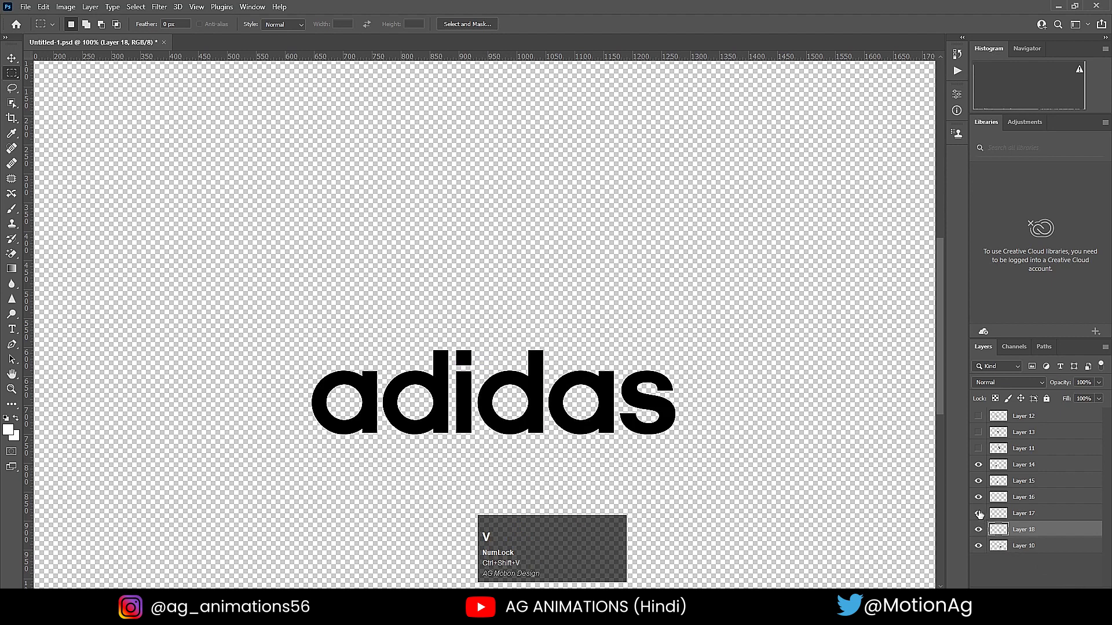
- Marquee-select the second letter "a" on Layer 10 and cut it in place onto its own layer
click(1036, 548)
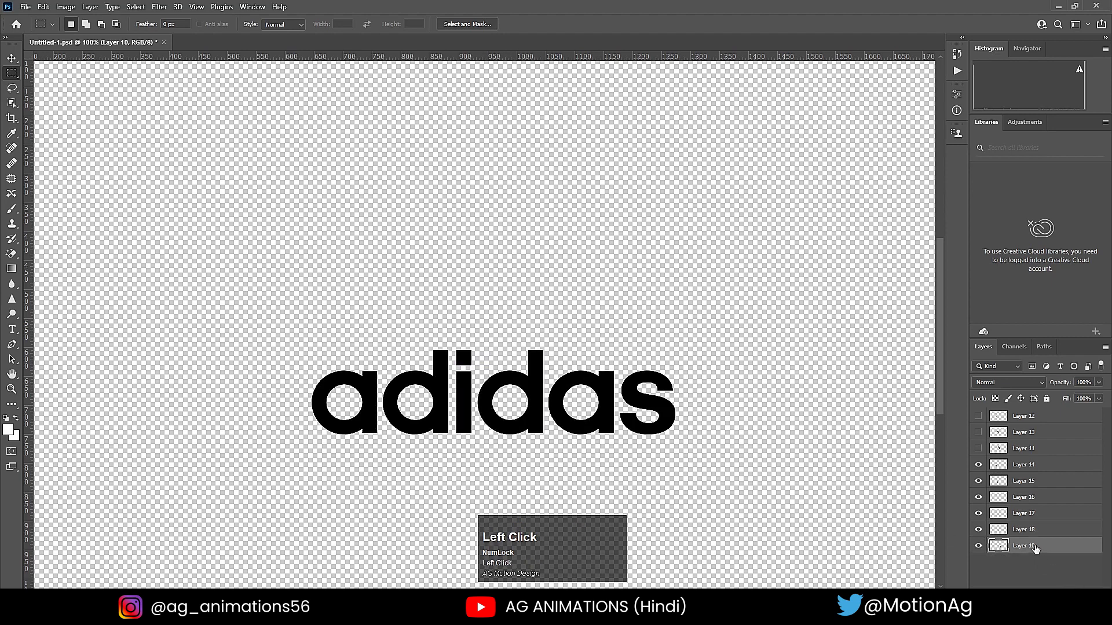
drag(549, 356, 612, 438)
key(ctrl+d)
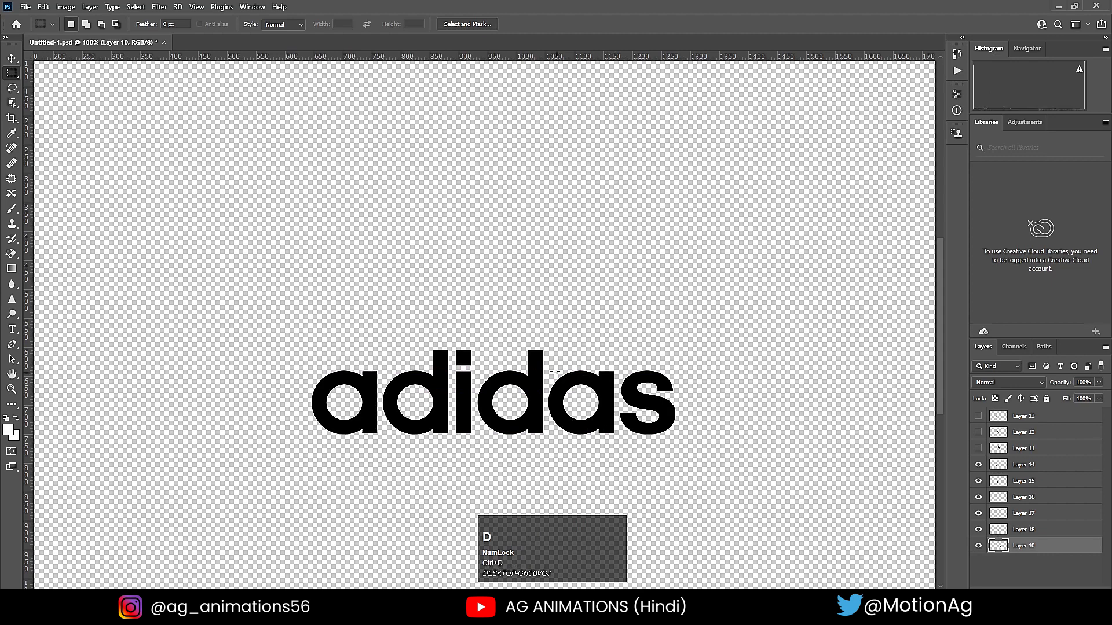
drag(547, 350, 618, 443)
key(ctrl+x)
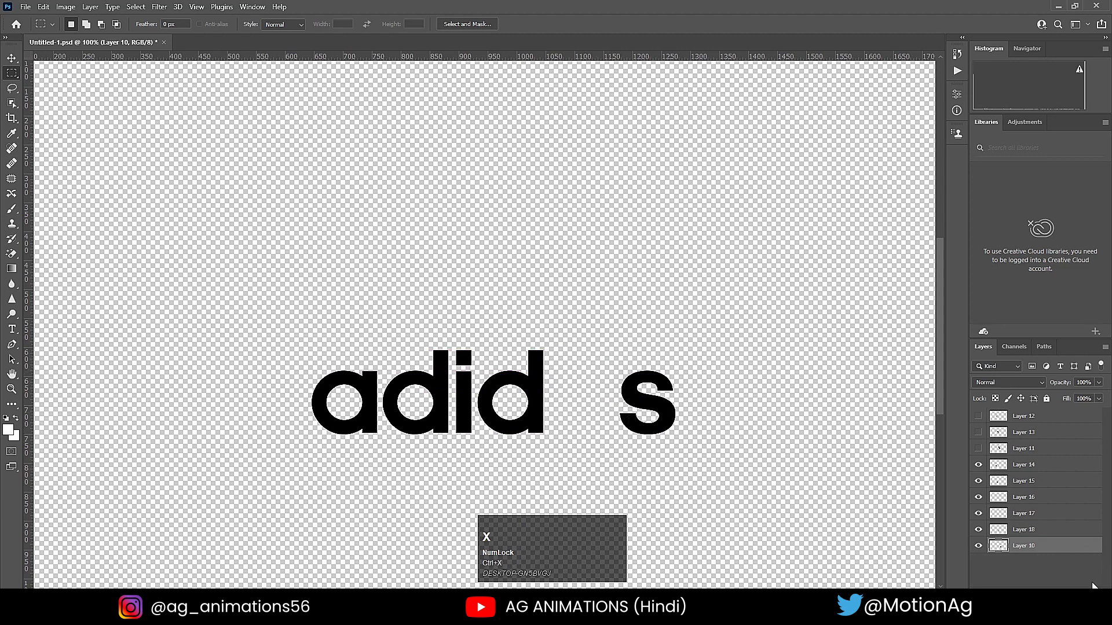
key(ctrl+shift+v)
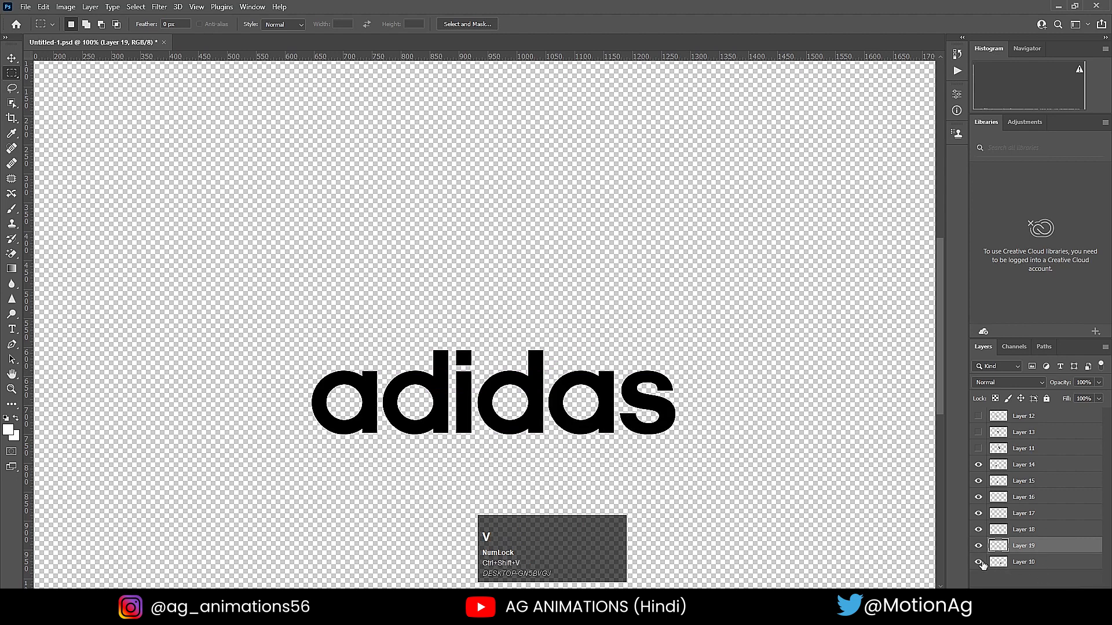
- Marquee-select the letter "s" on Layer 10 and cut it in place onto its own layer
click(978, 562)
click(978, 562)
click(1016, 565)
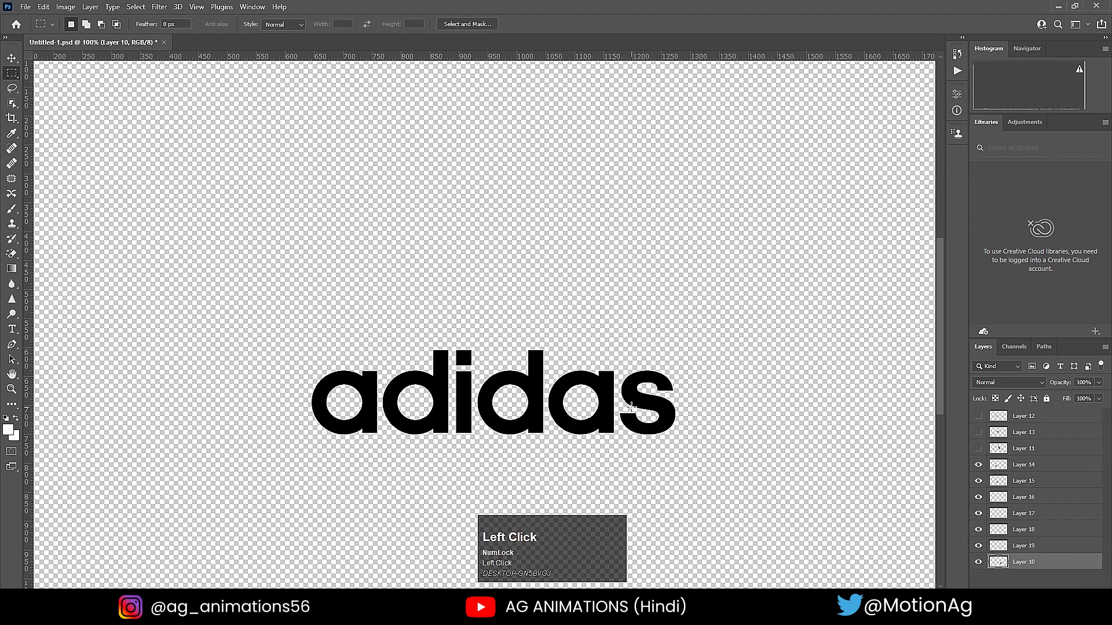
drag(619, 364, 686, 447)
key(ctrl+x)
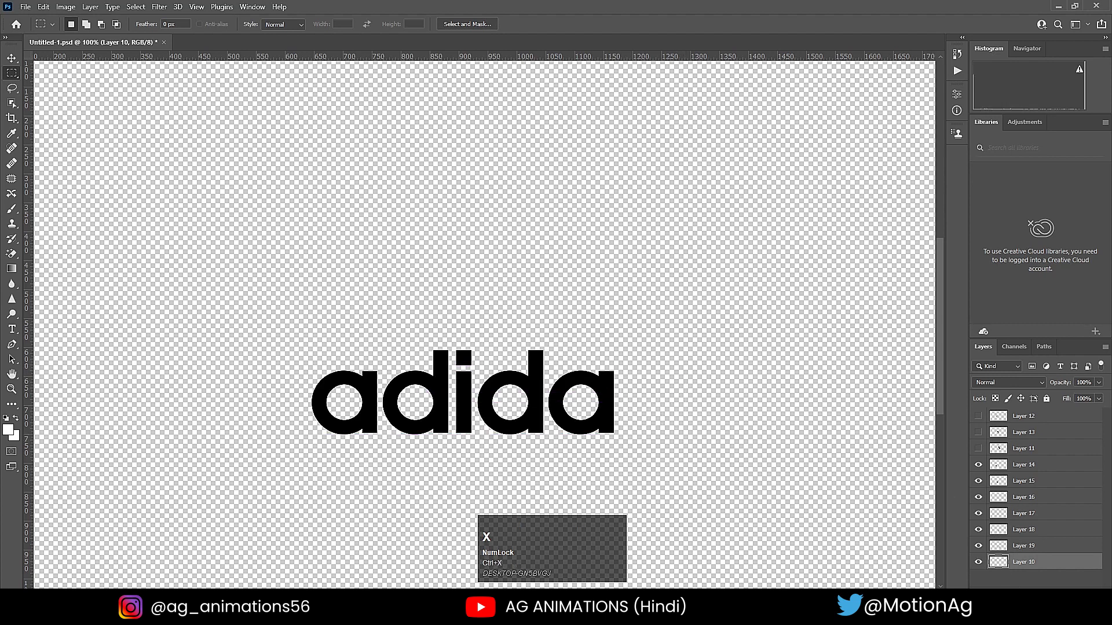
key(ctrl+shift+v)
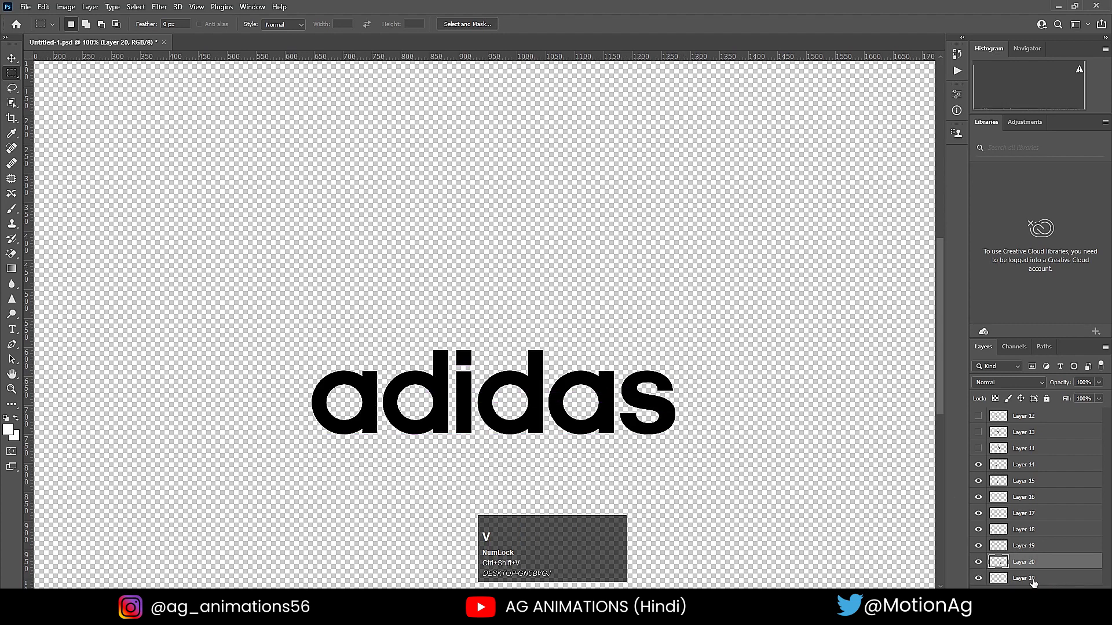
- Delete the leftover Layer 10
click(1033, 581)
click(1095, 595)
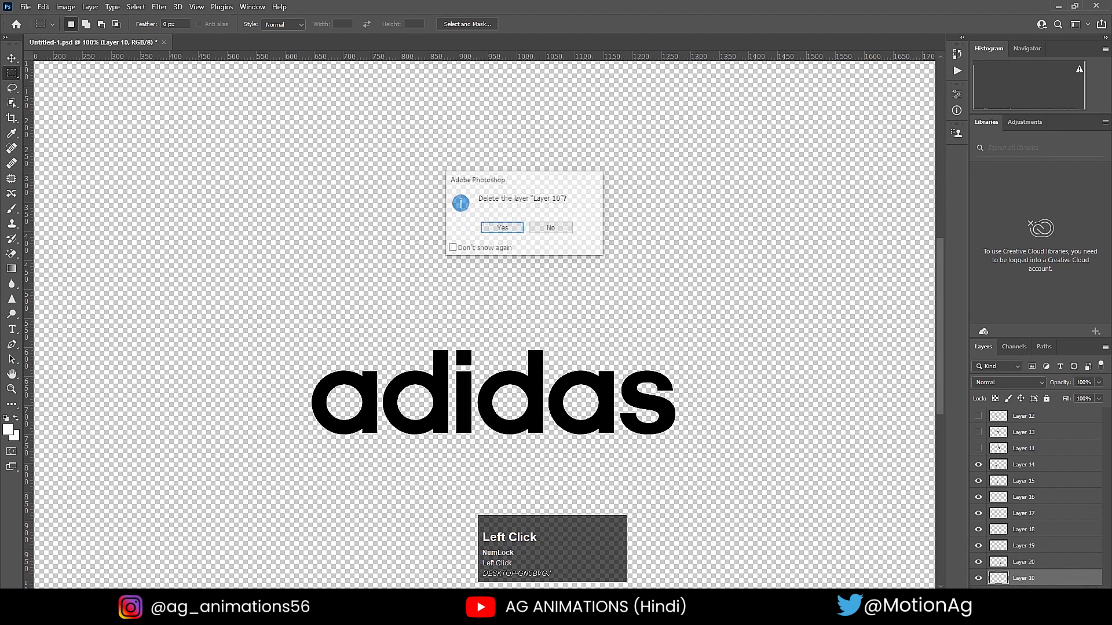
click(499, 227)
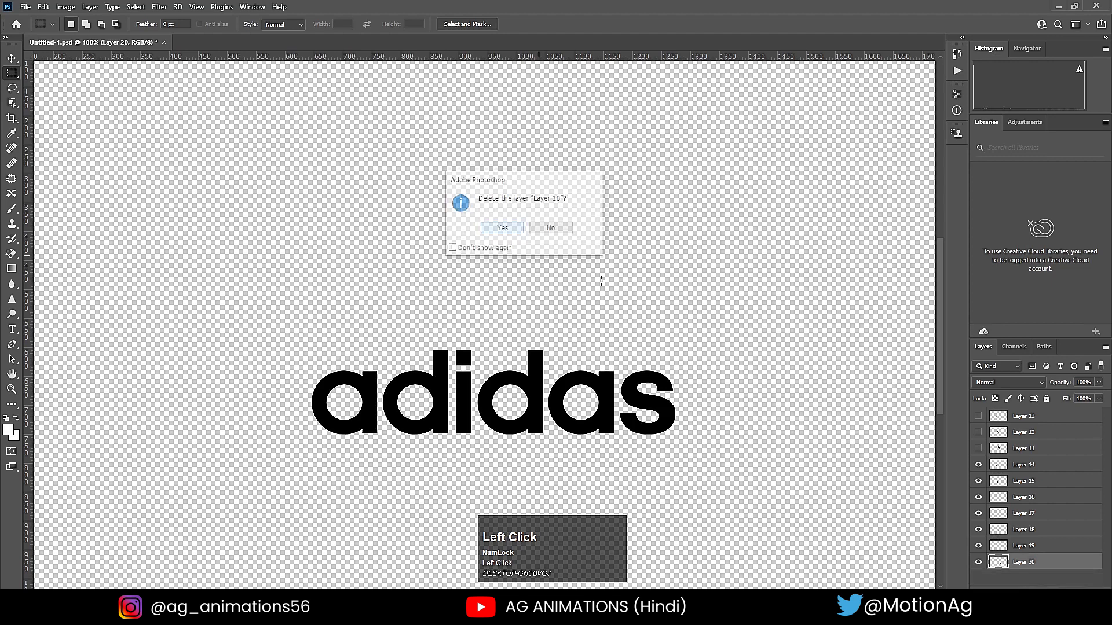
- Make the three stripe layers (Layer 11, Layer 12 and Layer 13) visible again and save the document
drag(978, 449, 978, 415)
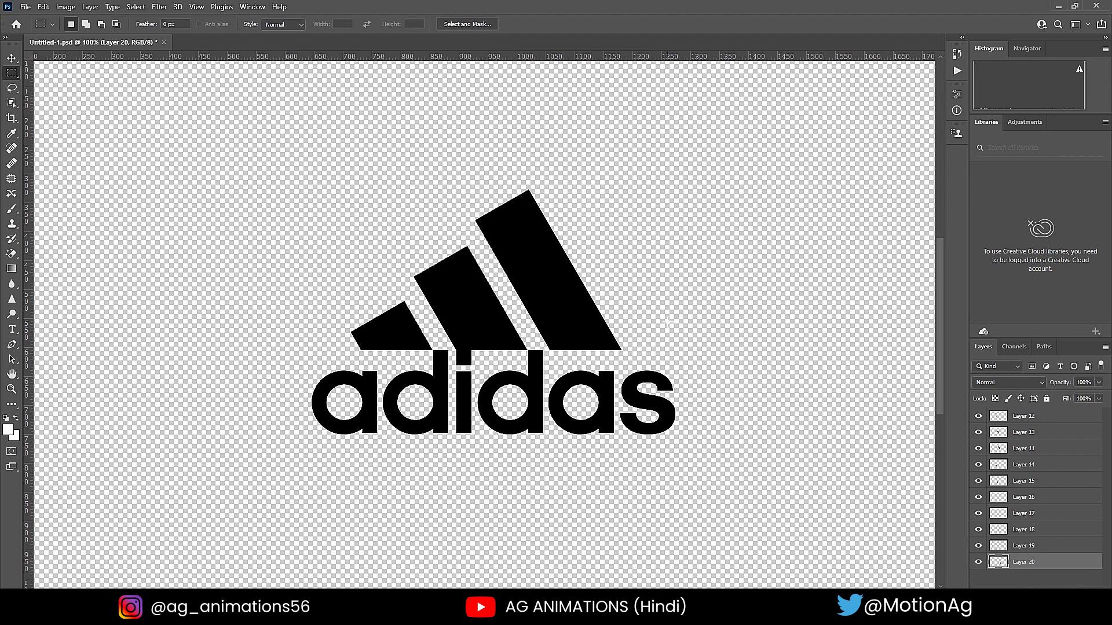
key(ctrl+s)
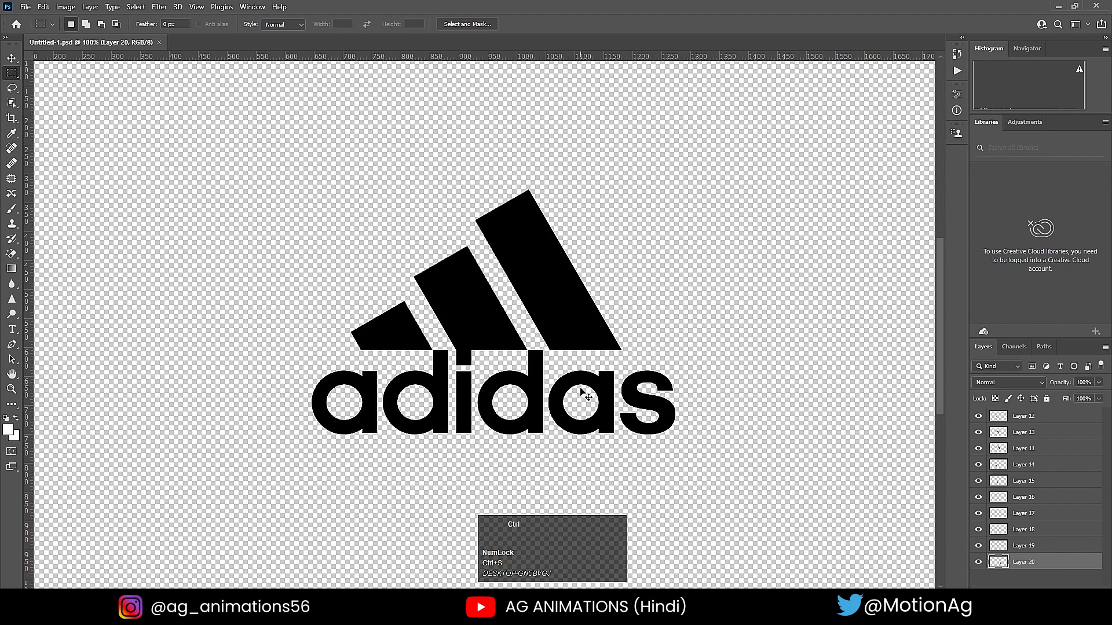
key(ctrl+minus)
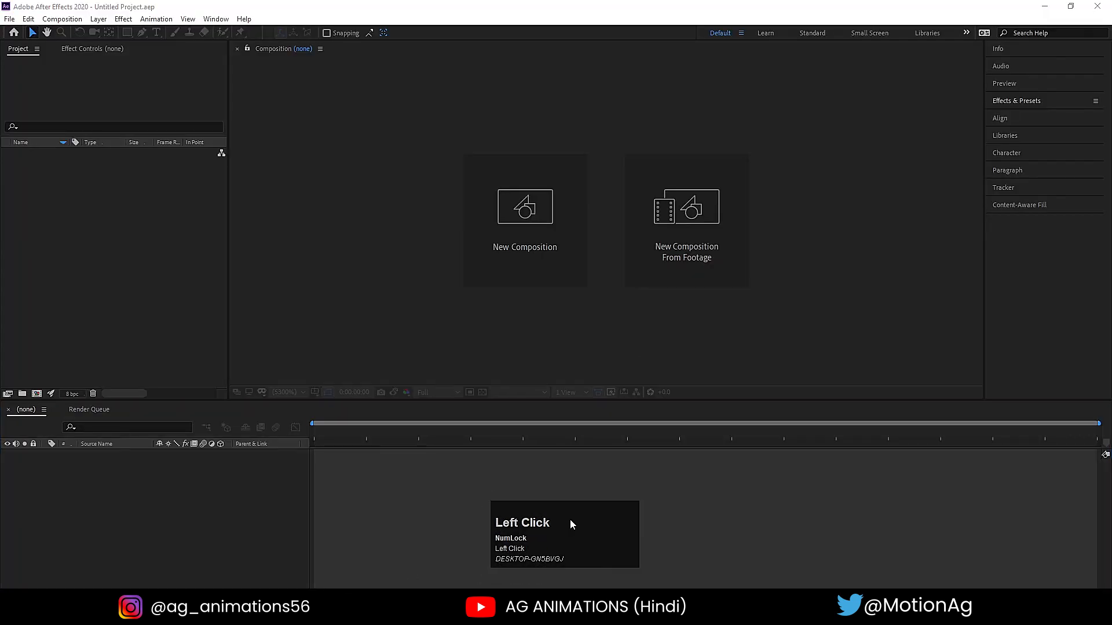
- In After Effects, start a new composition and name it "Main Animation"
click(539, 224)
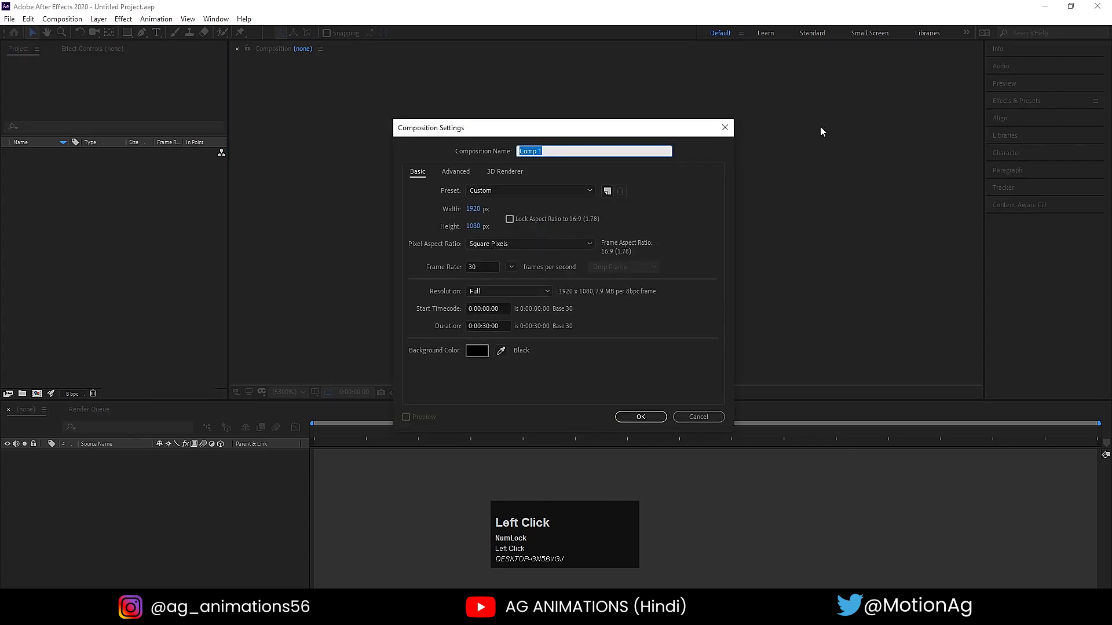
text(MAin)
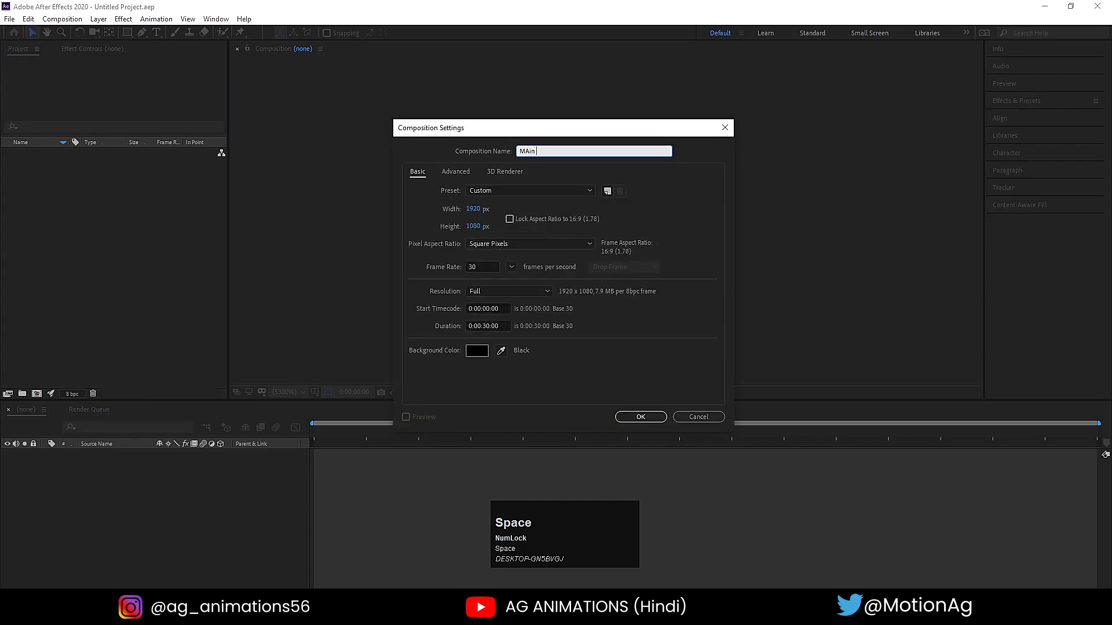
key(ctrl+a)
text(Main Animation)
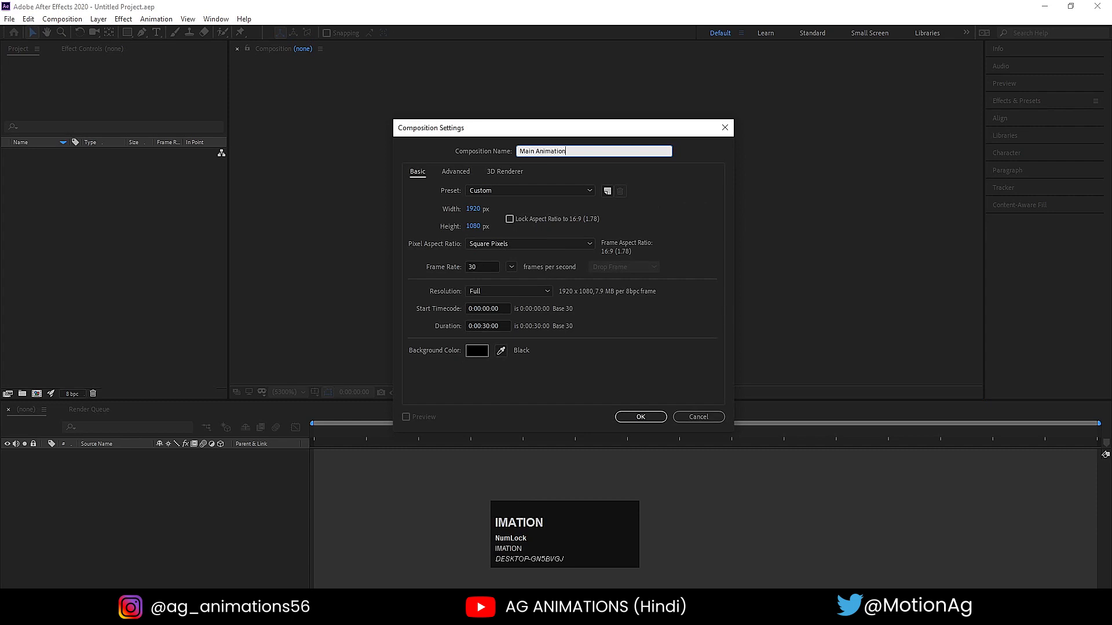
- Set the new composition's background color to white, create it, and display the Title/Action Safe guides
click(474, 226)
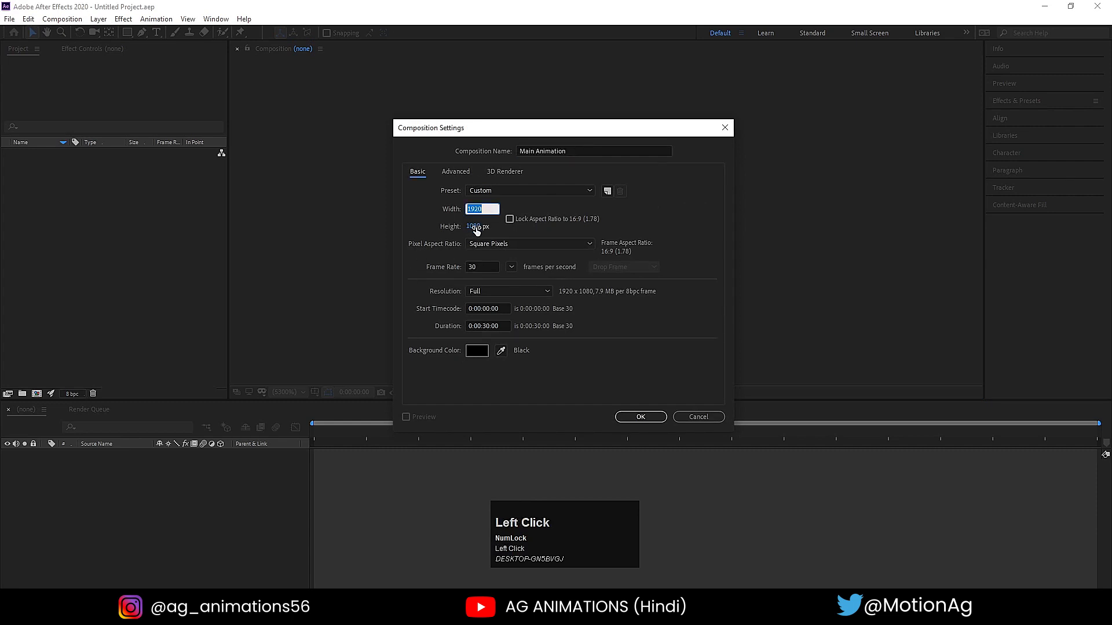
click(482, 263)
click(486, 327)
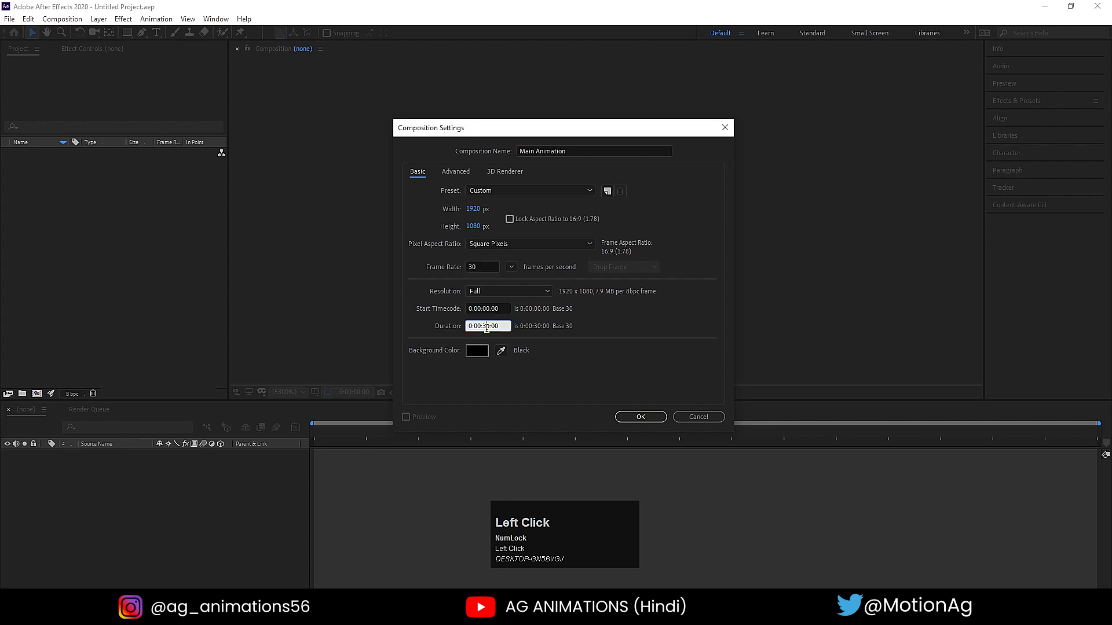
click(477, 351)
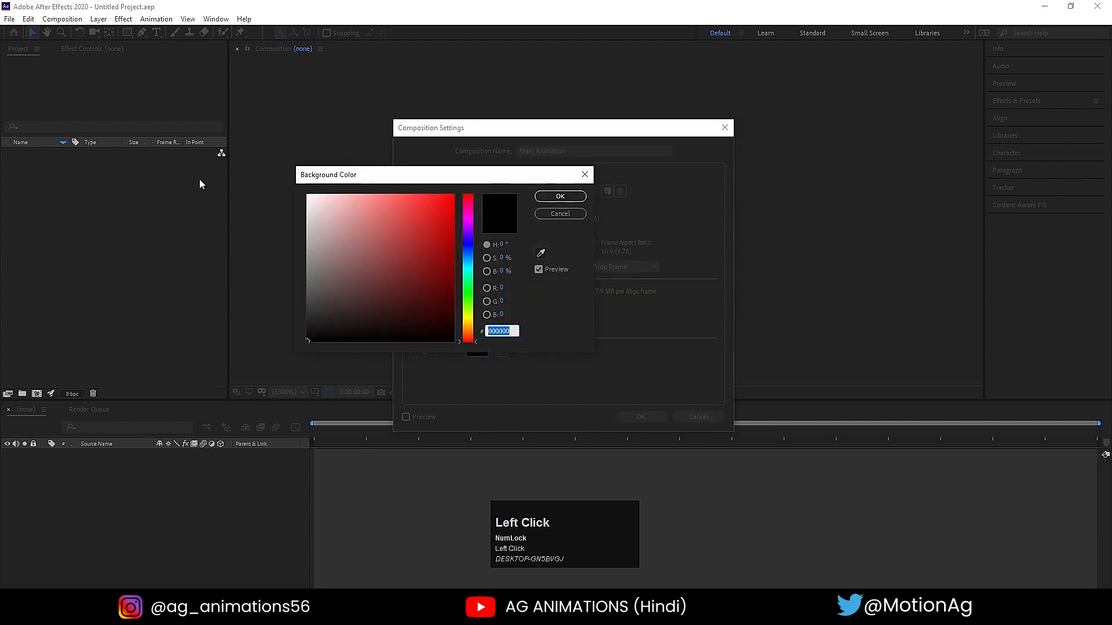
click(558, 197)
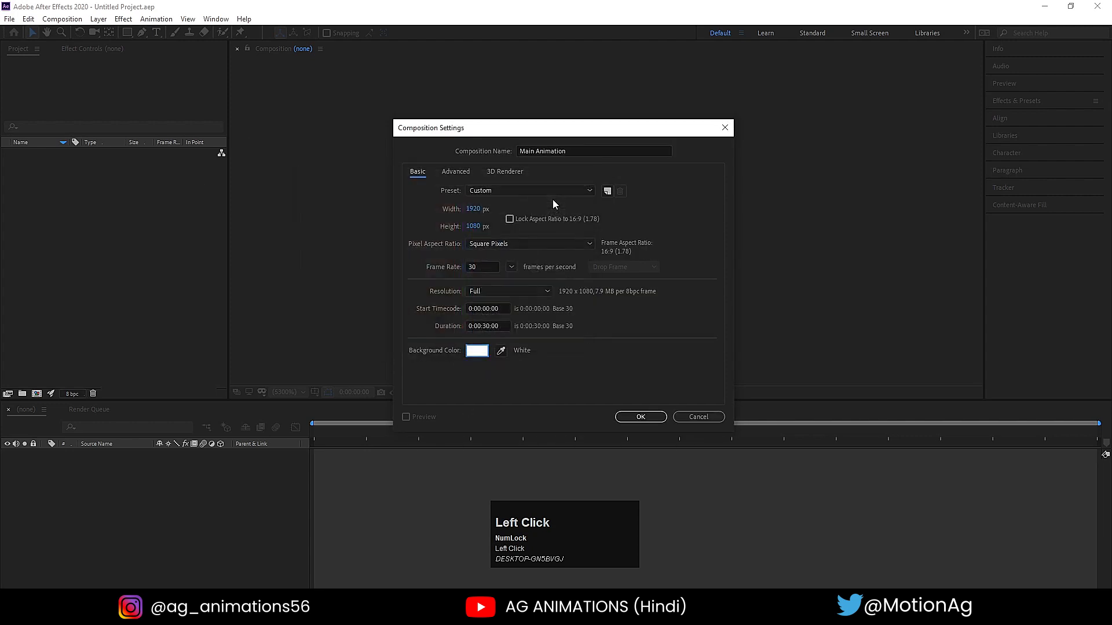
click(627, 418)
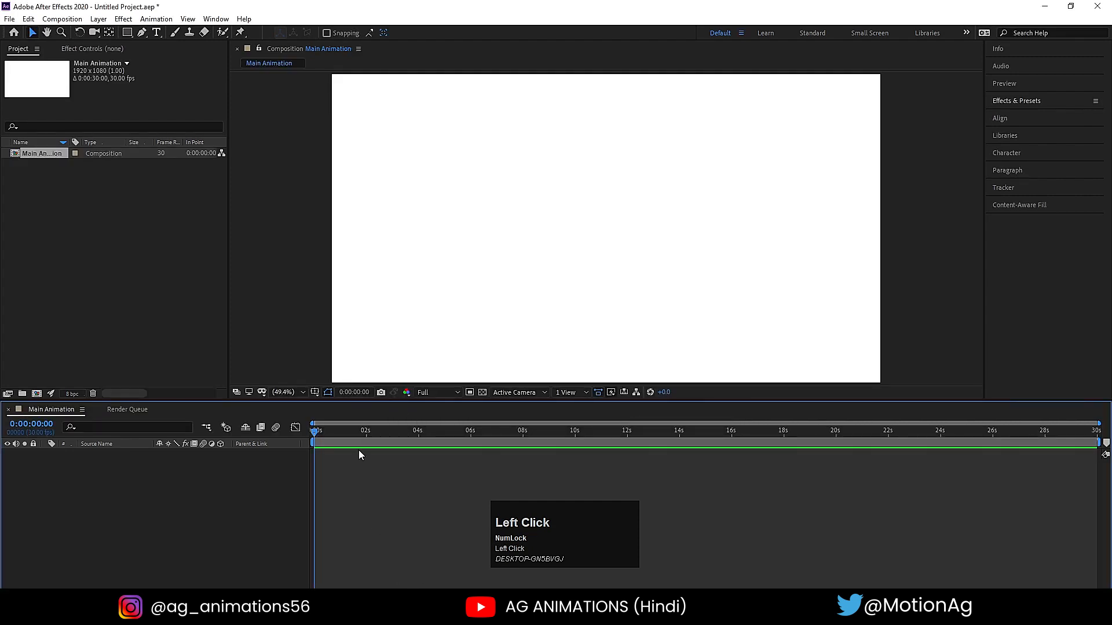
click(315, 392)
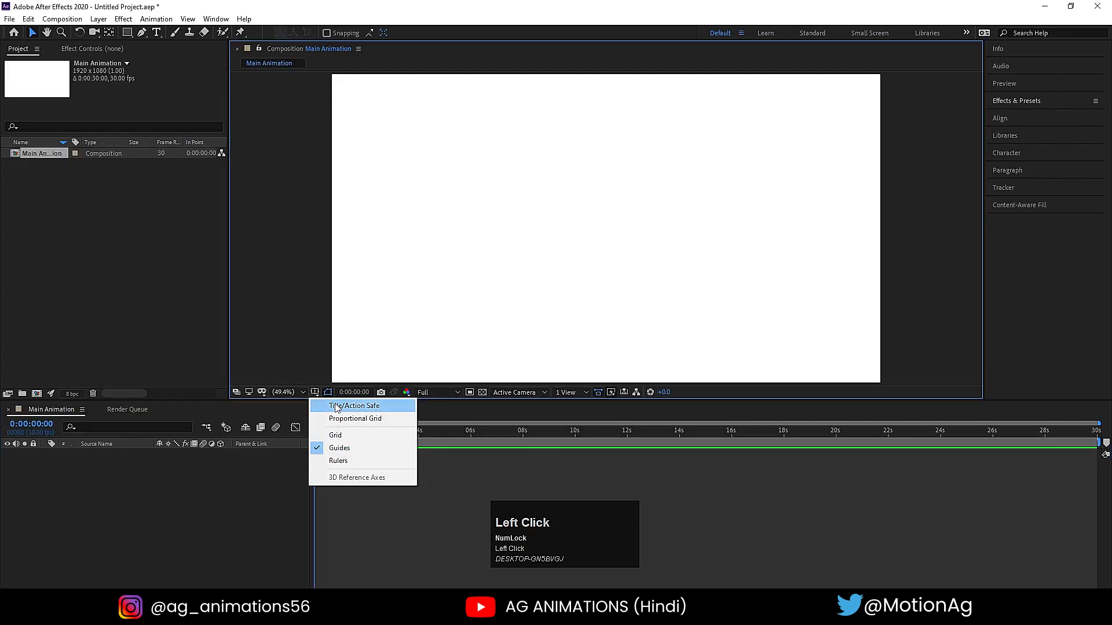
click(338, 407)
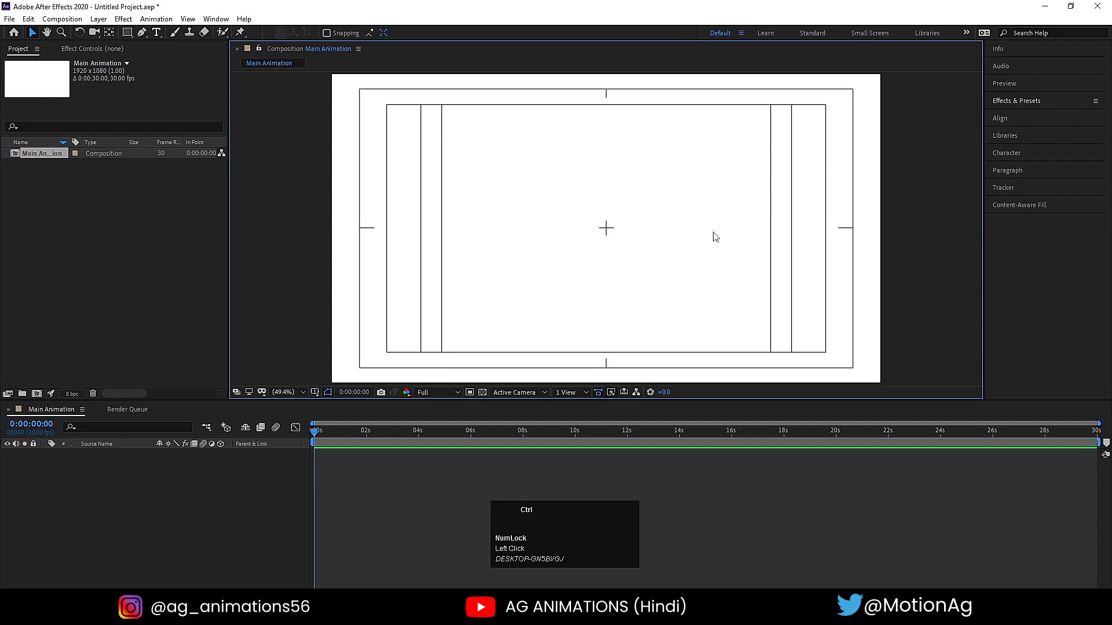
- Import Untitled-1.psd as Composition - Retain Layer Sizes with Editable Layer Styles, and add the imported composition to the Main Animation timeline
key(ctrl+i)
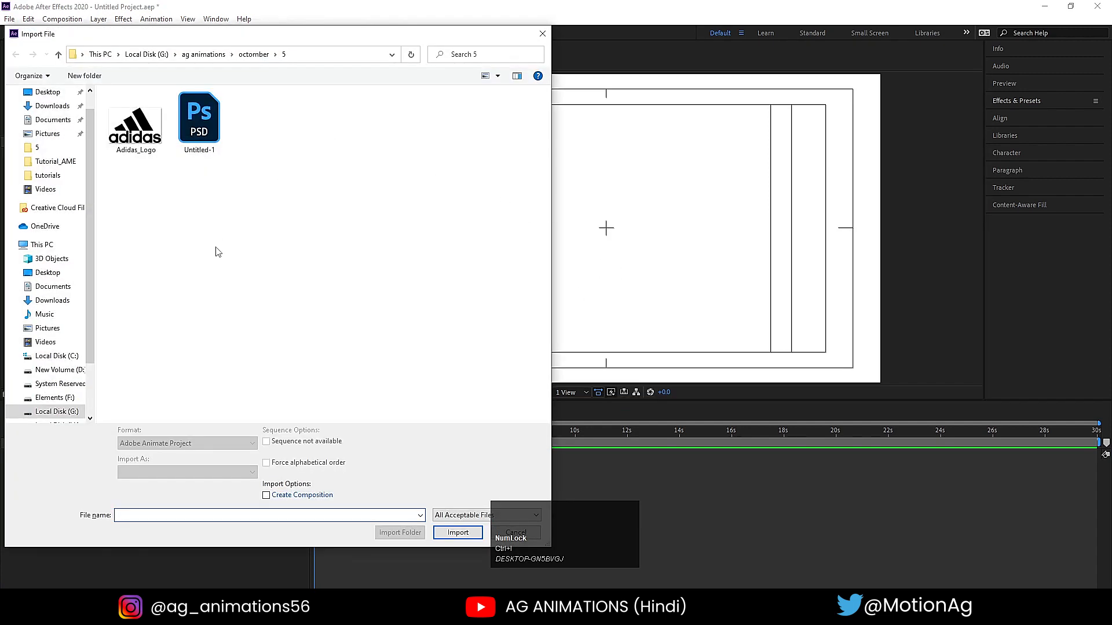
click(200, 145)
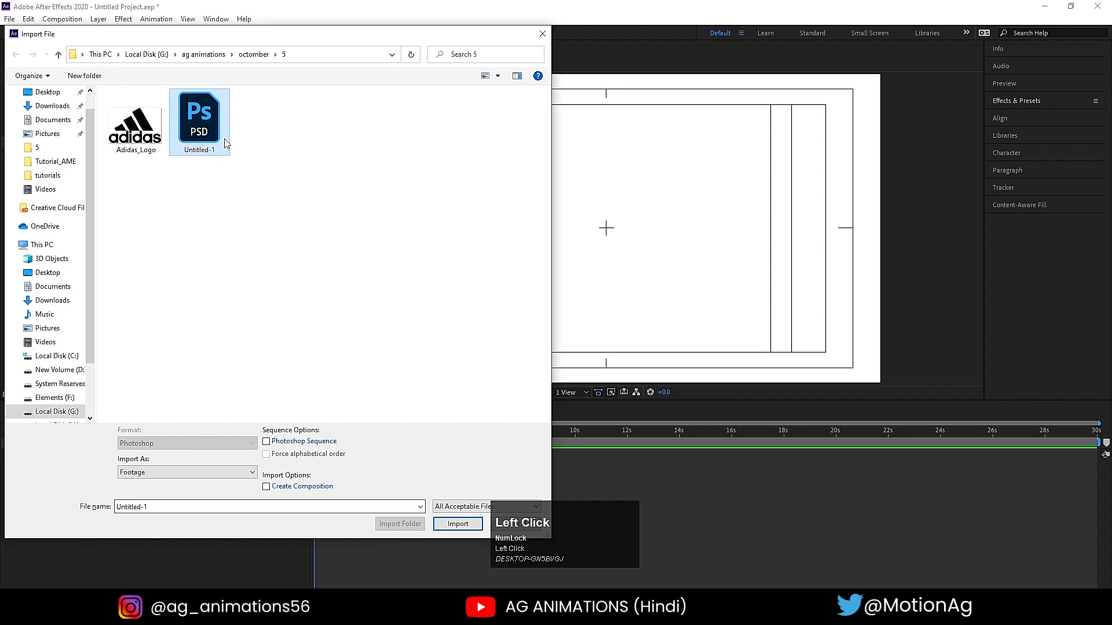
click(159, 471)
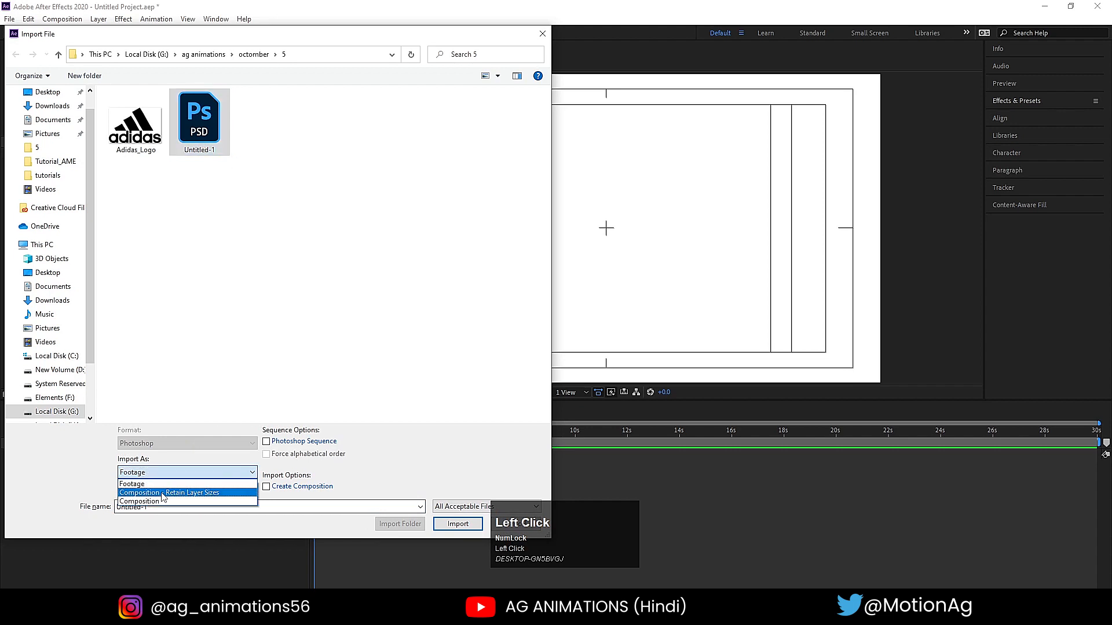
click(162, 493)
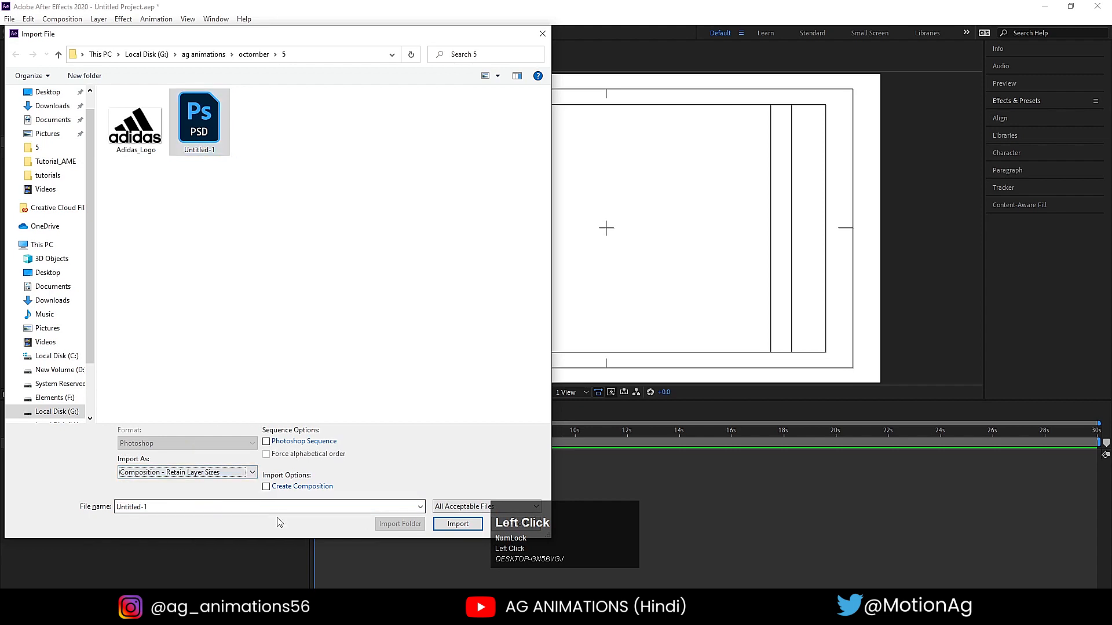
click(458, 523)
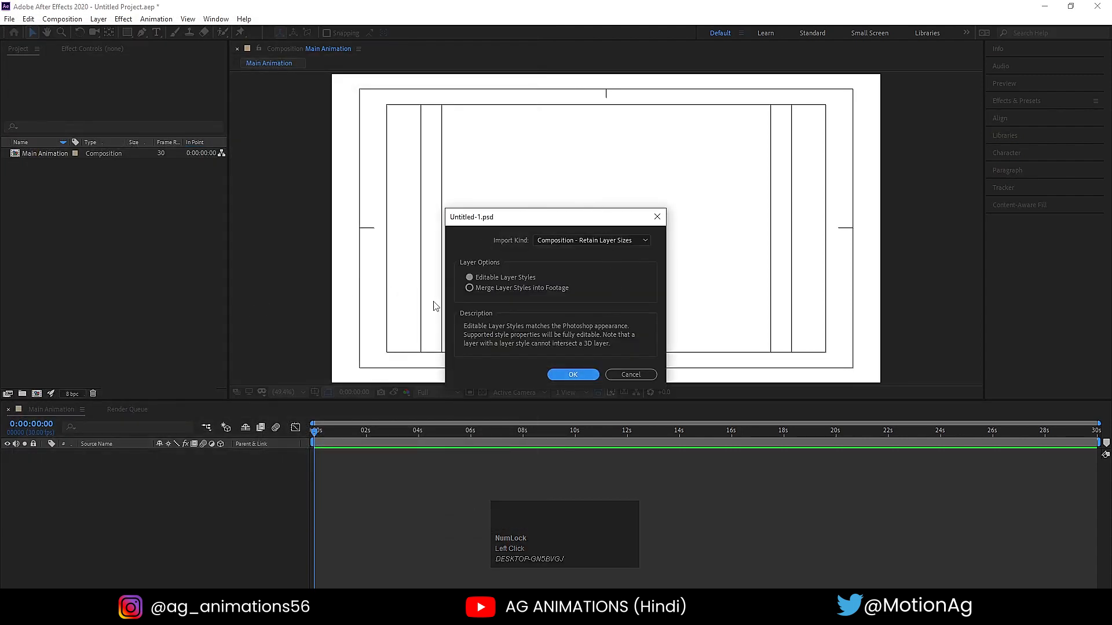
click(573, 375)
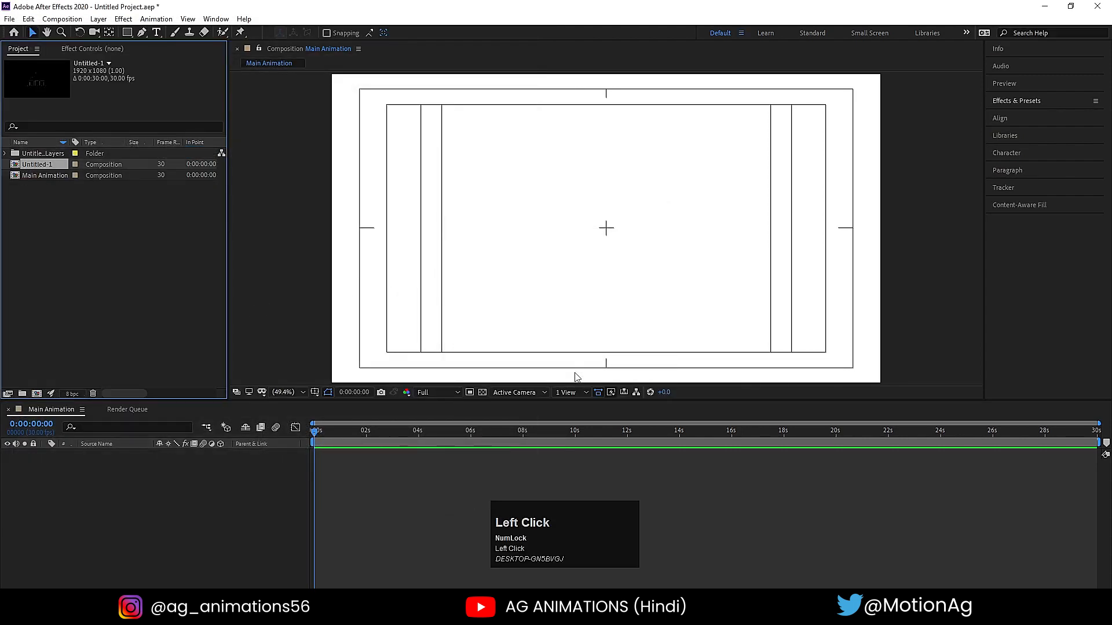
drag(37, 164, 174, 515)
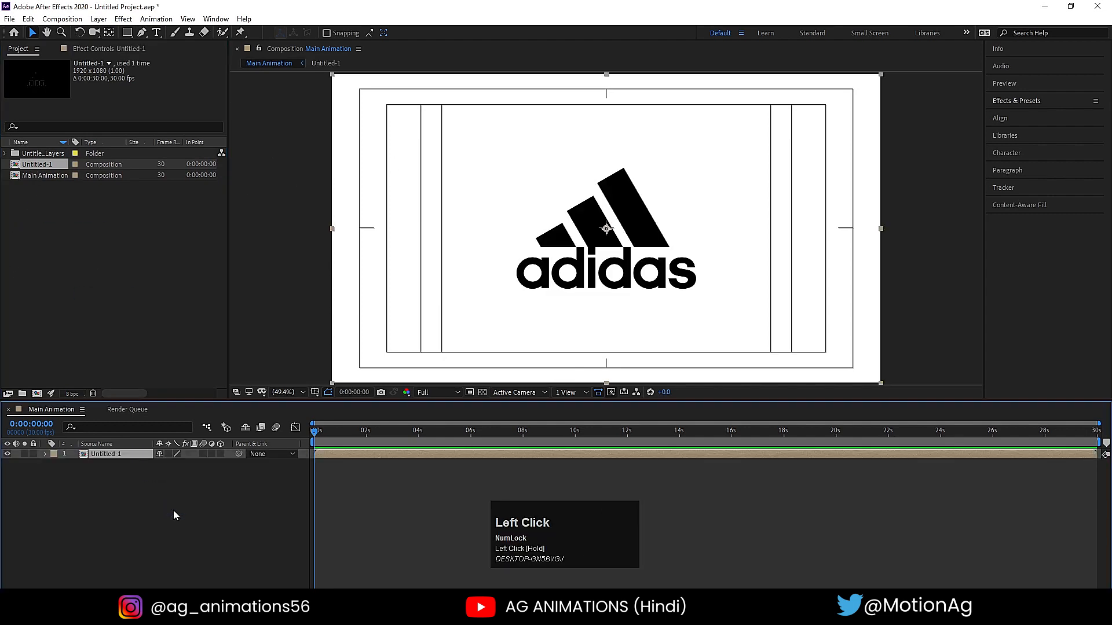
- Open the nested Untitled-1 composition and set its background color to white
double_click(119, 454)
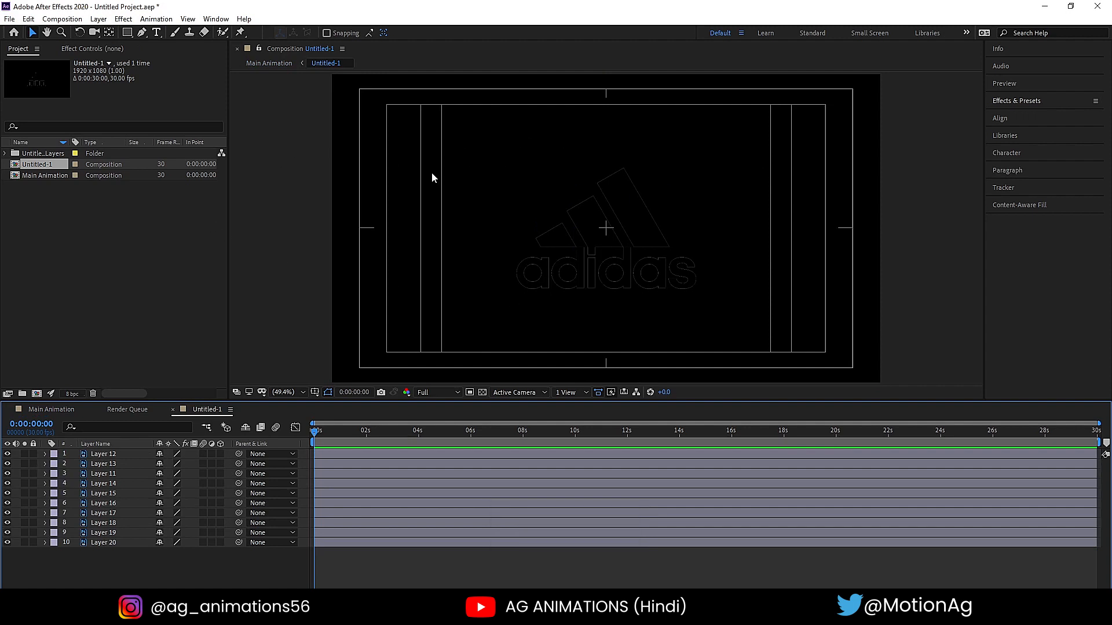
key(ctrl)
key(ctrl+k)
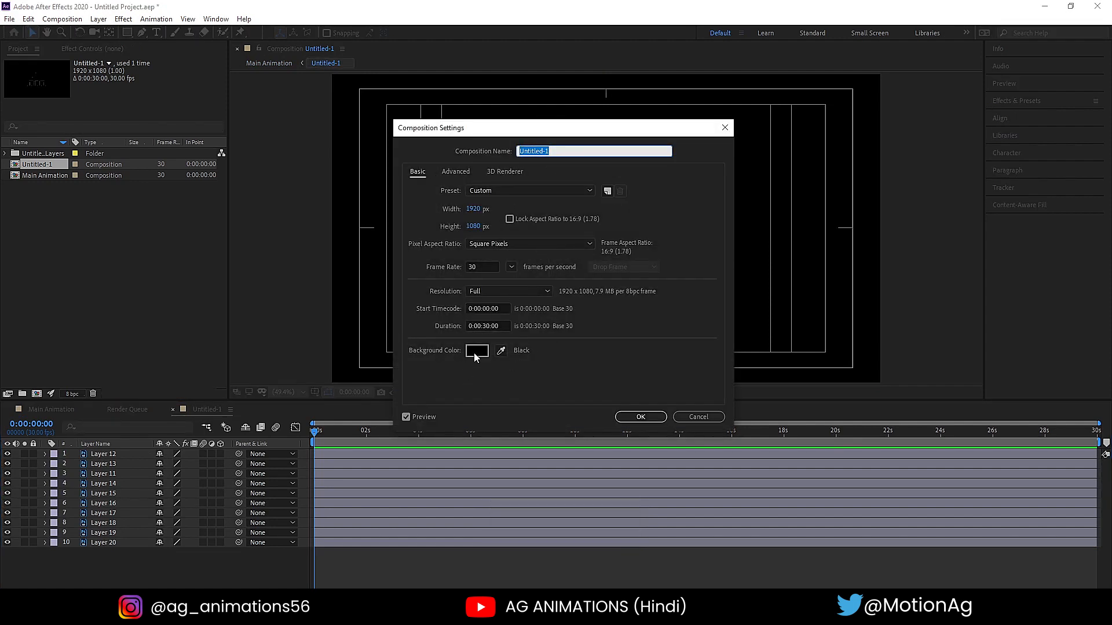
click(476, 352)
drag(420, 248, 308, 195)
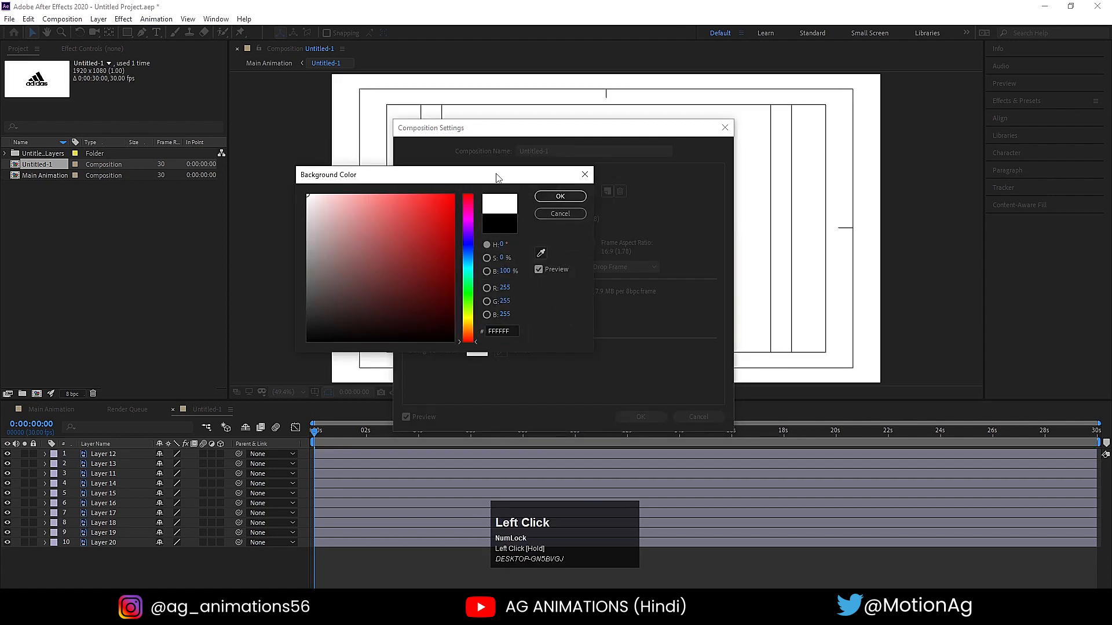
click(557, 197)
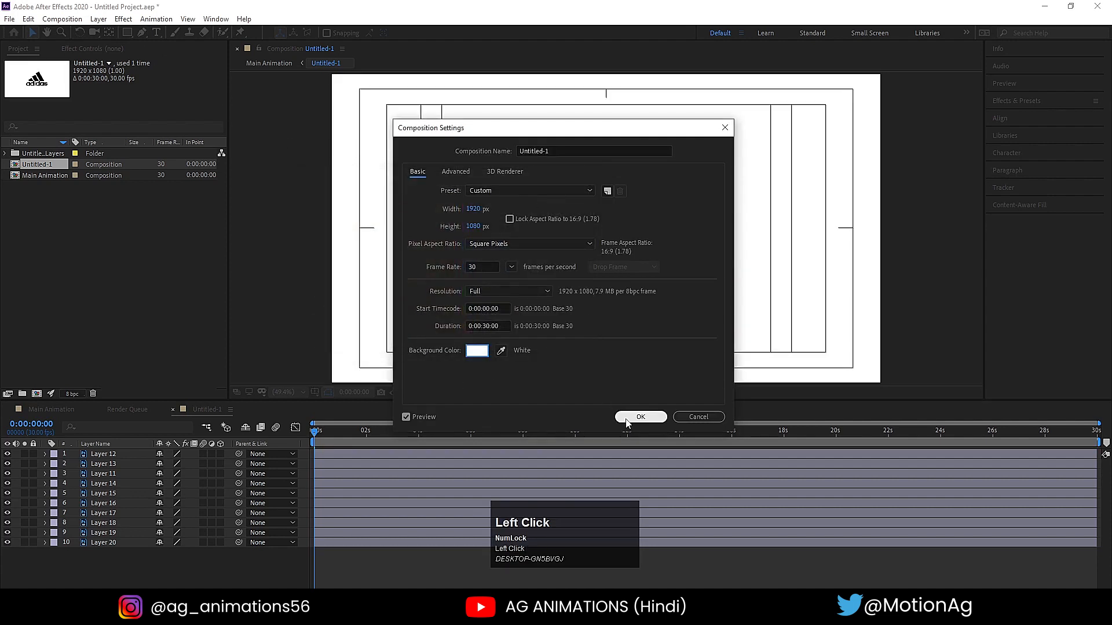
click(639, 418)
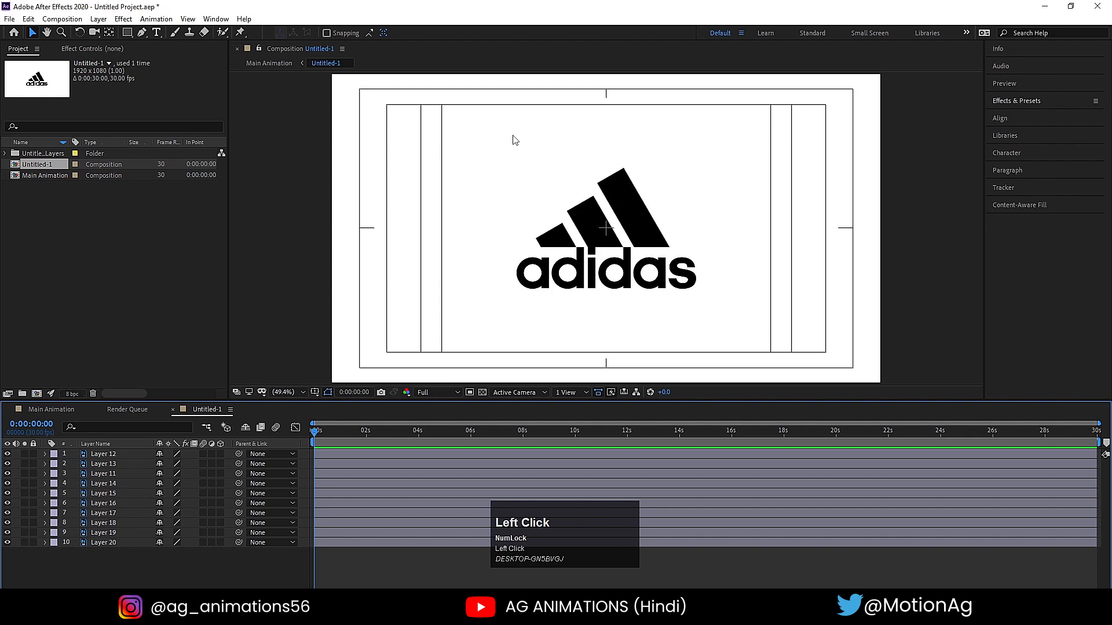
- Select all the logo layers and move the whole logo slightly upward toward the center of the frame
drag(485, 139, 718, 330)
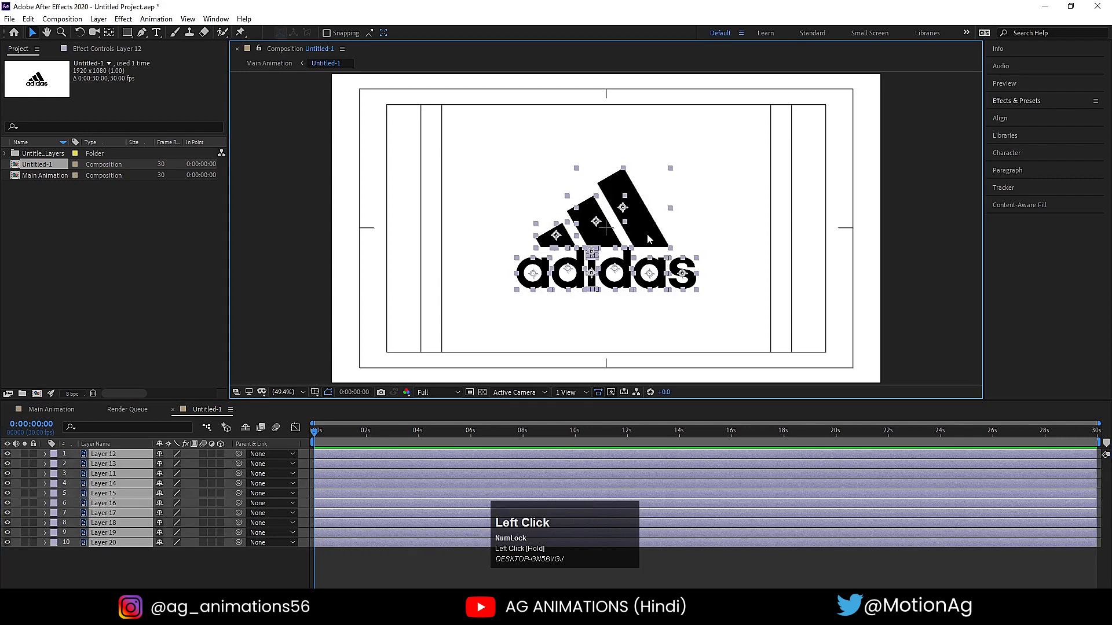
drag(649, 239, 649, 232)
click(747, 186)
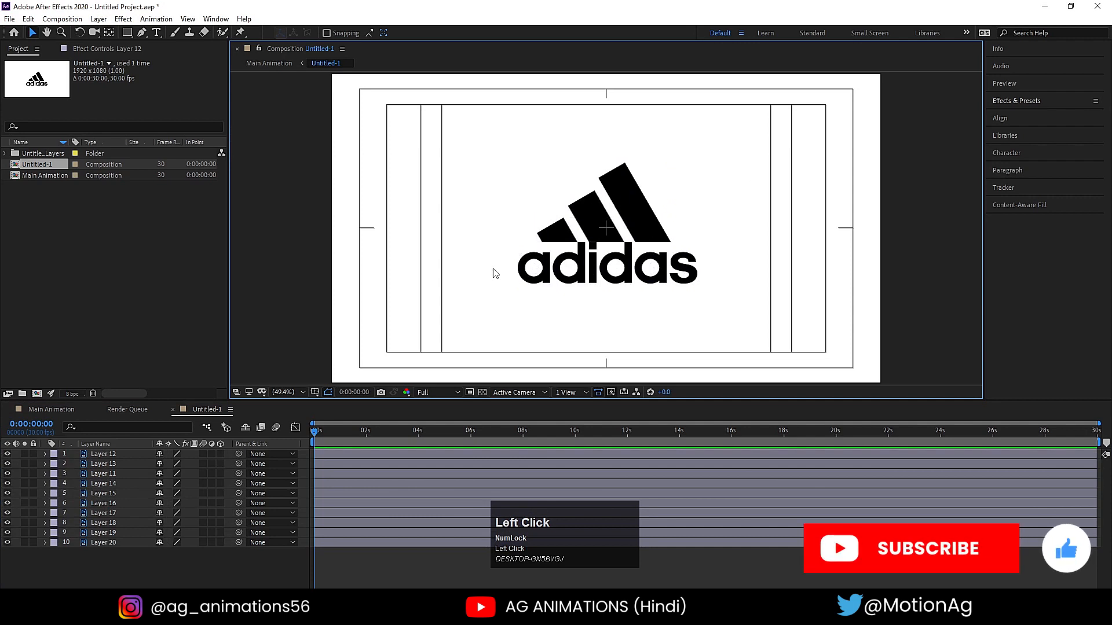
drag(481, 267, 861, 300)
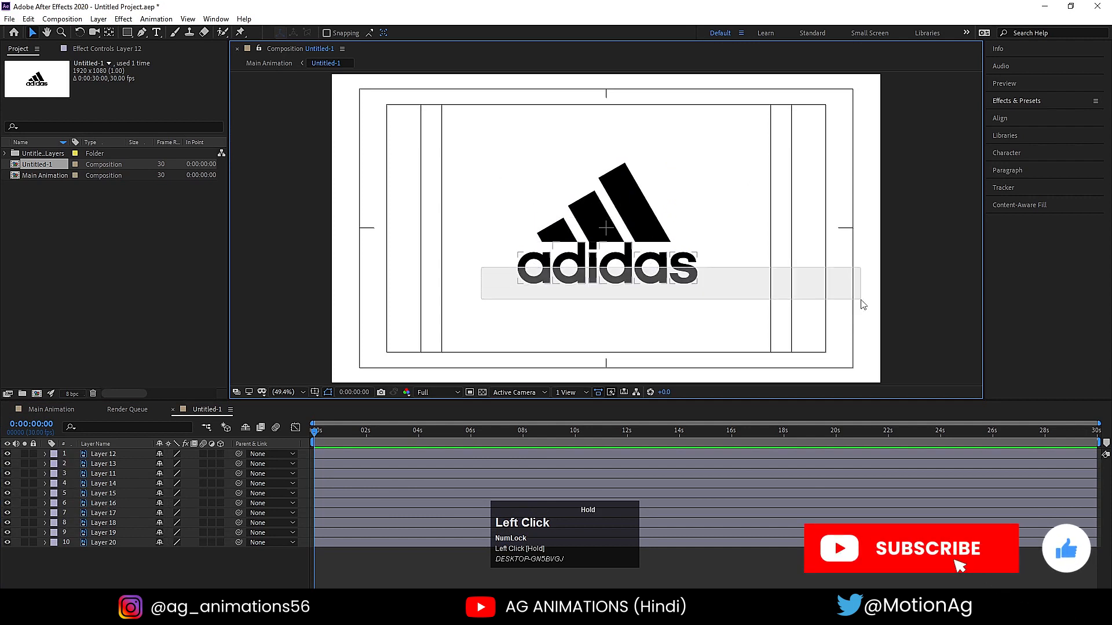
click(694, 326)
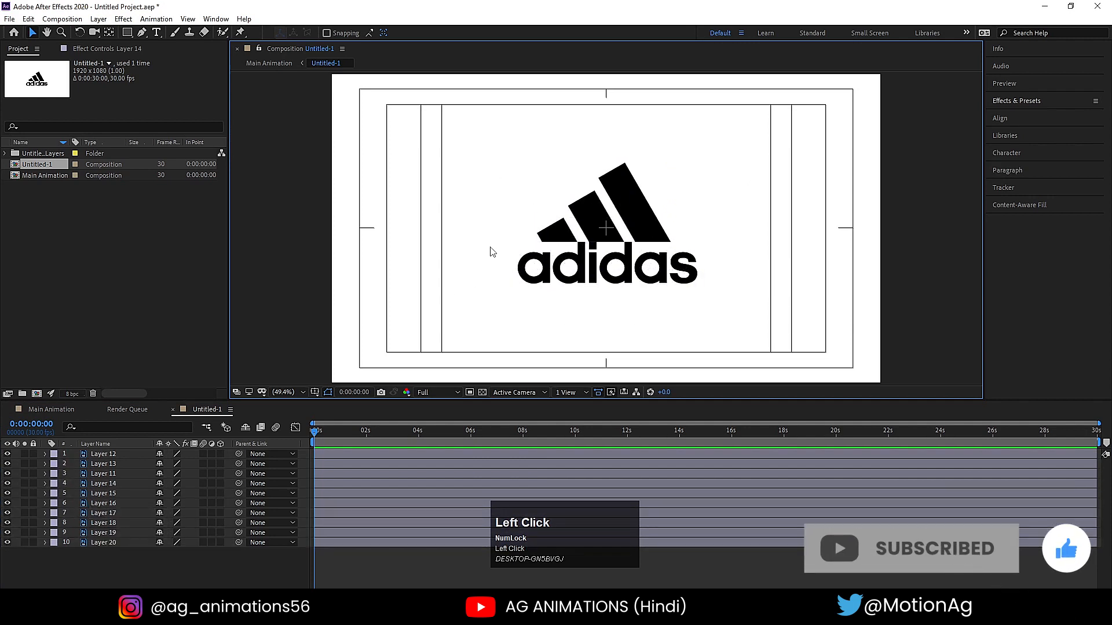
drag(491, 248, 700, 335)
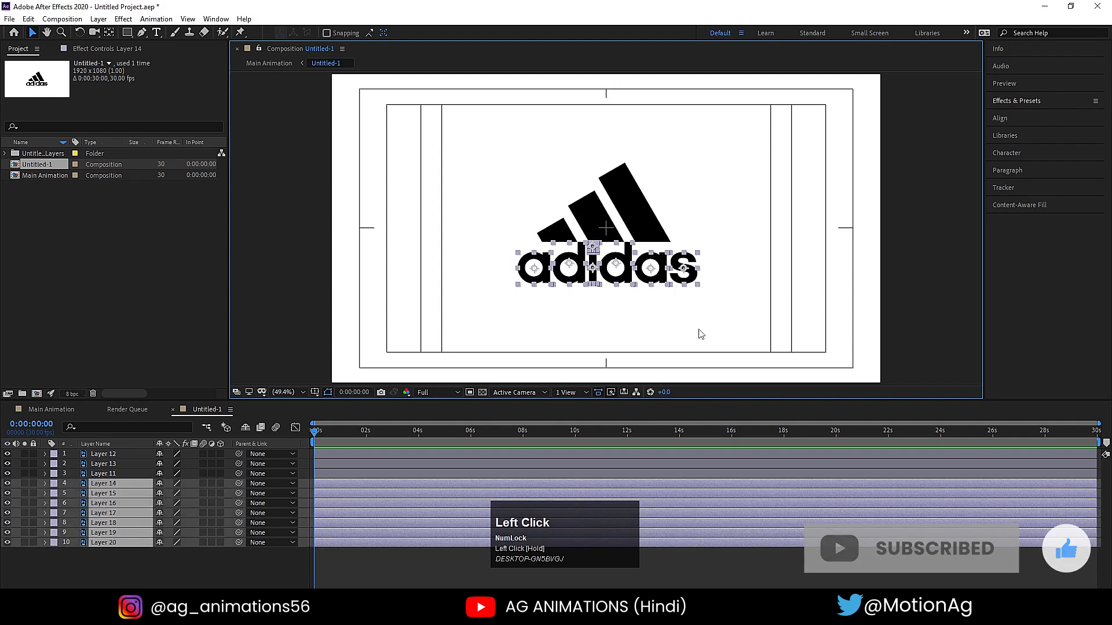
click(701, 334)
- Turn off visibility for the three logo stripe layers, mark them as shy, and hide shy layers from the timeline
drag(479, 141, 683, 225)
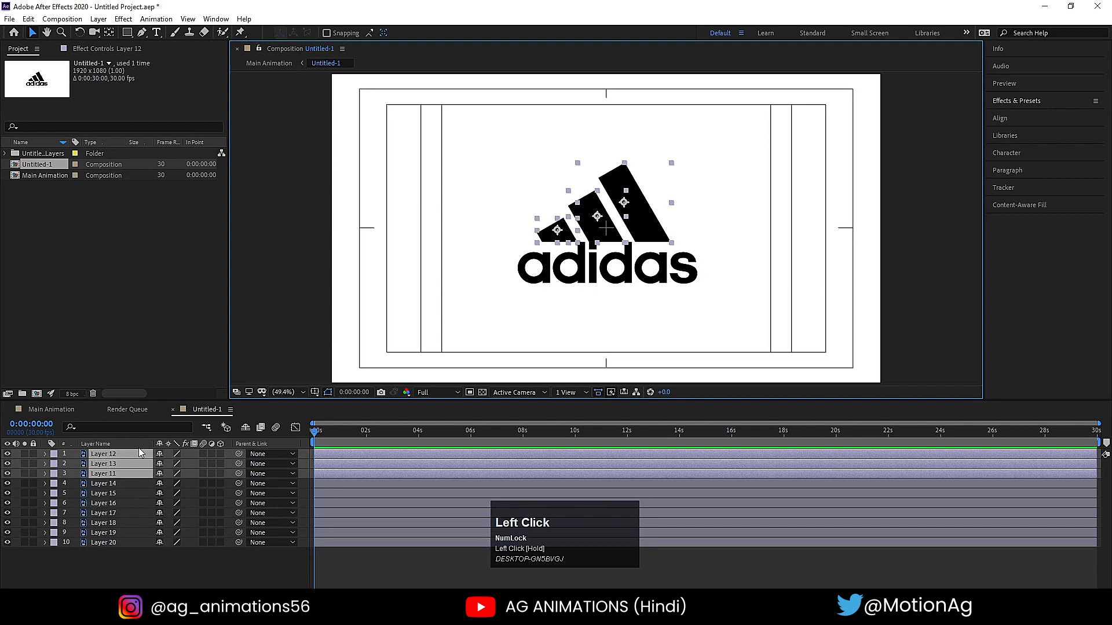
click(8, 454)
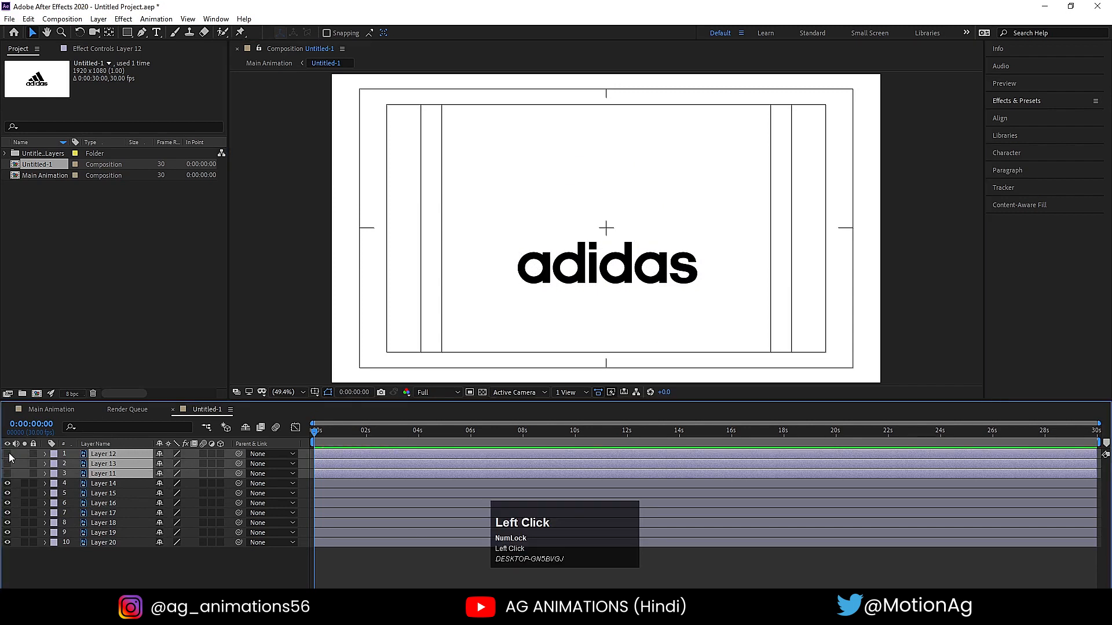
click(159, 455)
click(245, 428)
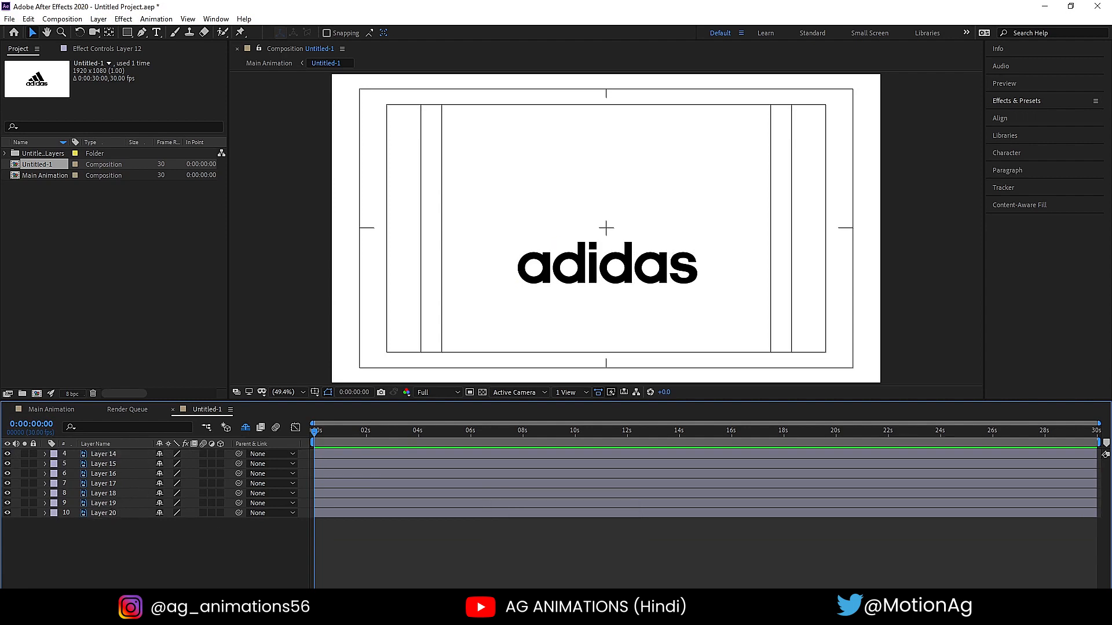
click(245, 429)
click(245, 428)
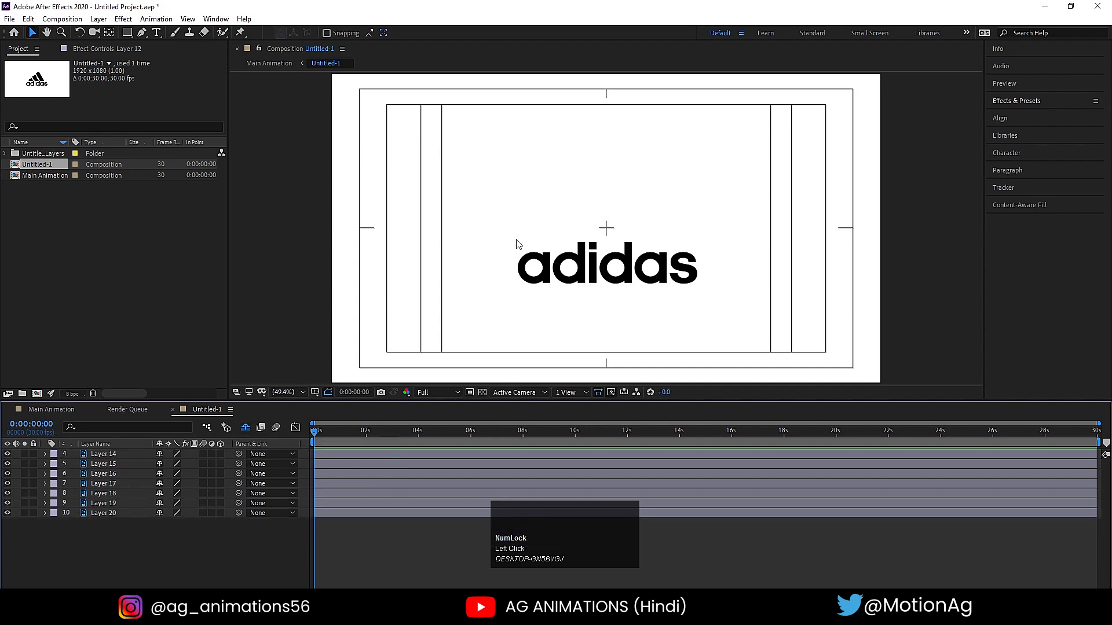
click(523, 279)
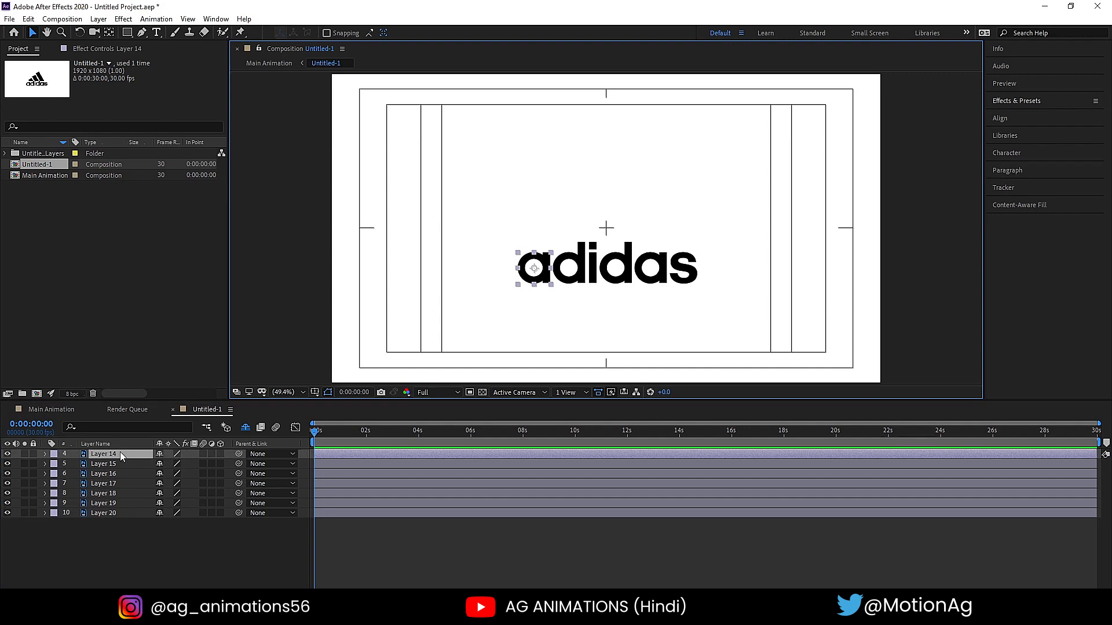
key(KP_Enter)
click(294, 50)
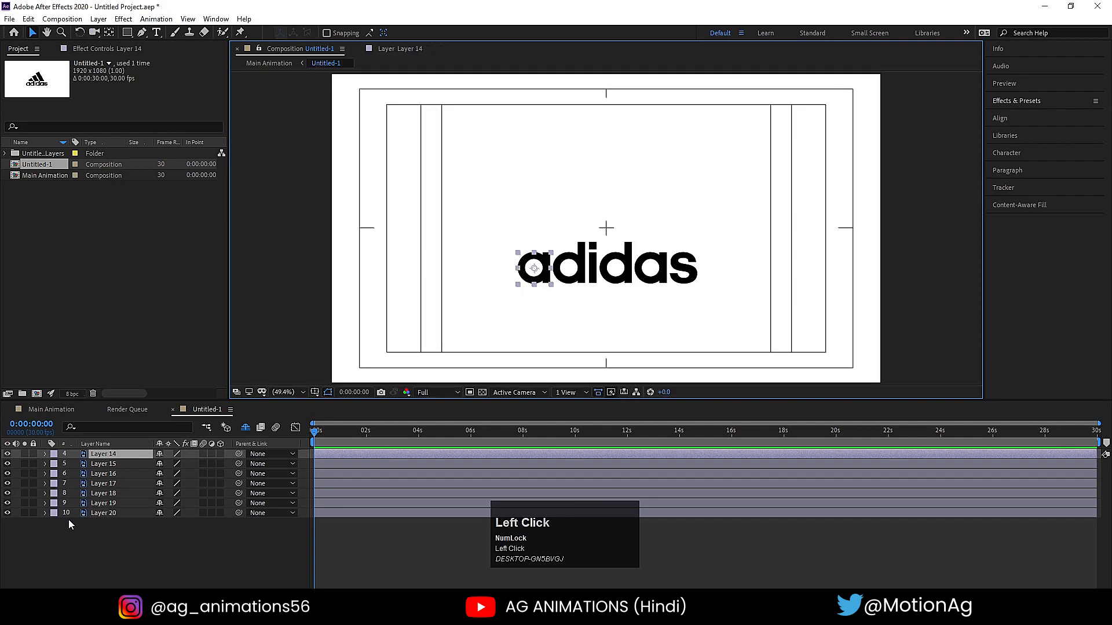
- Rename Layer 14 as "a" and Layer 15 as "d" to match the word's first two letters
click(93, 455)
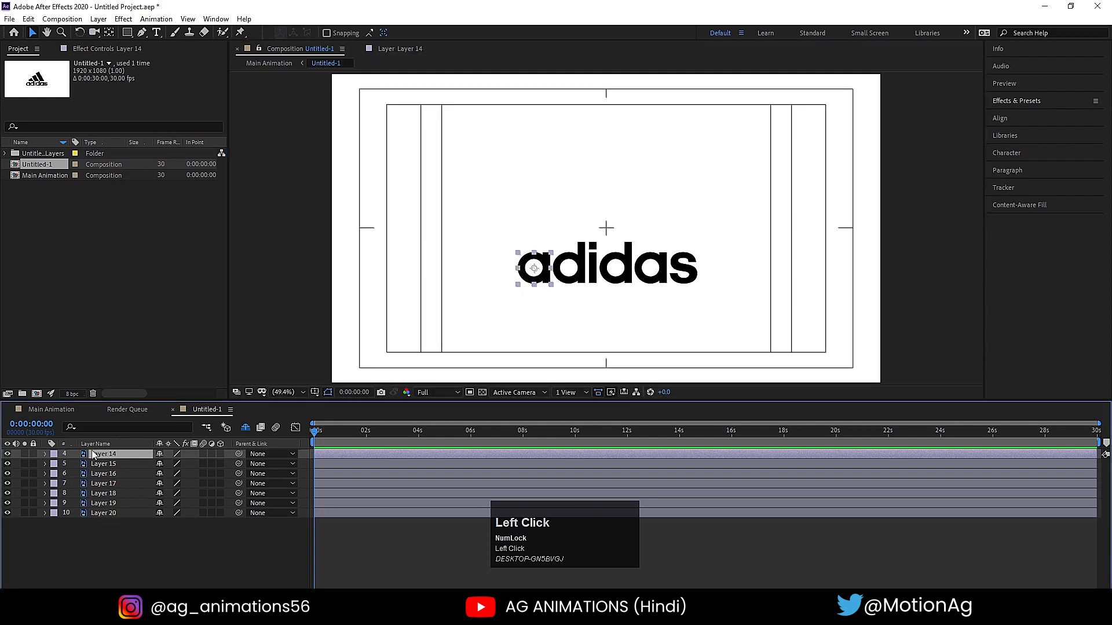
key(Return)
text(a)
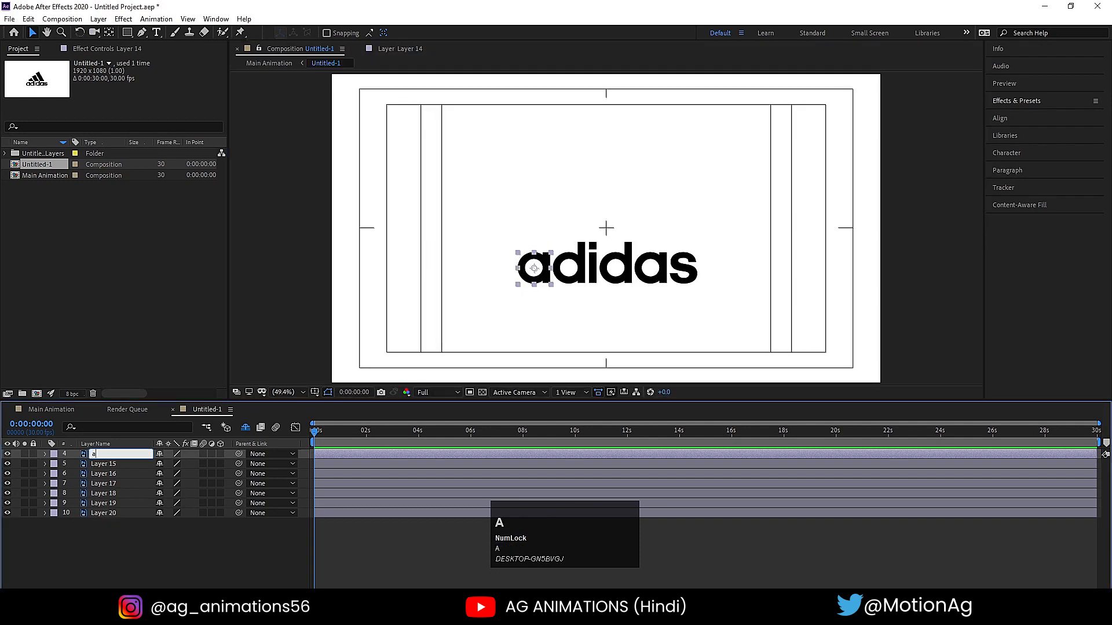
click(97, 465)
key(Return)
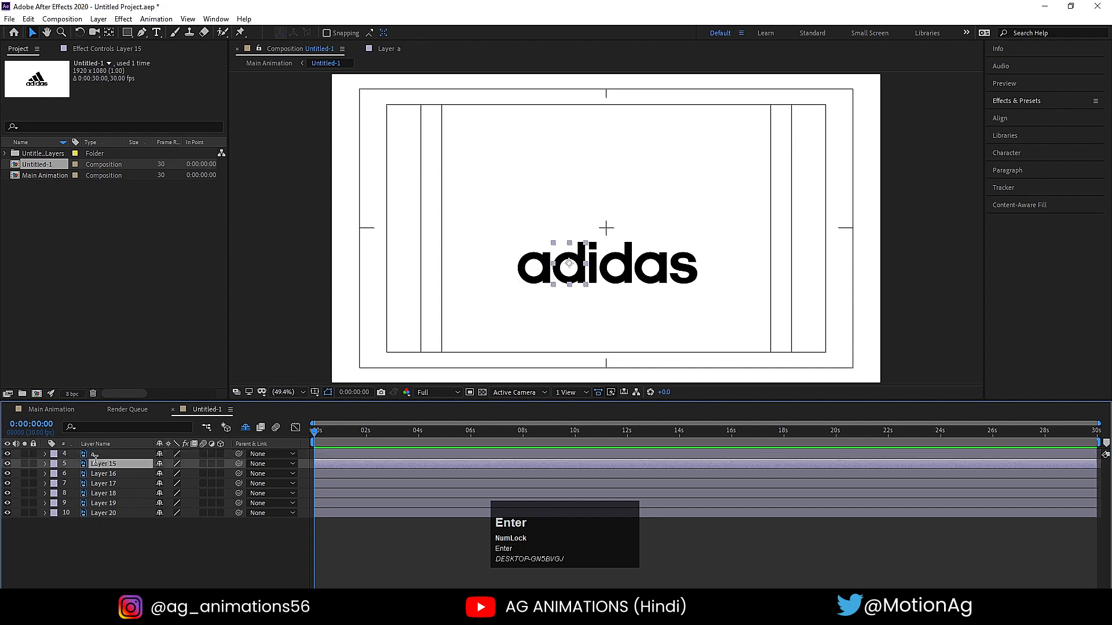
text(s)
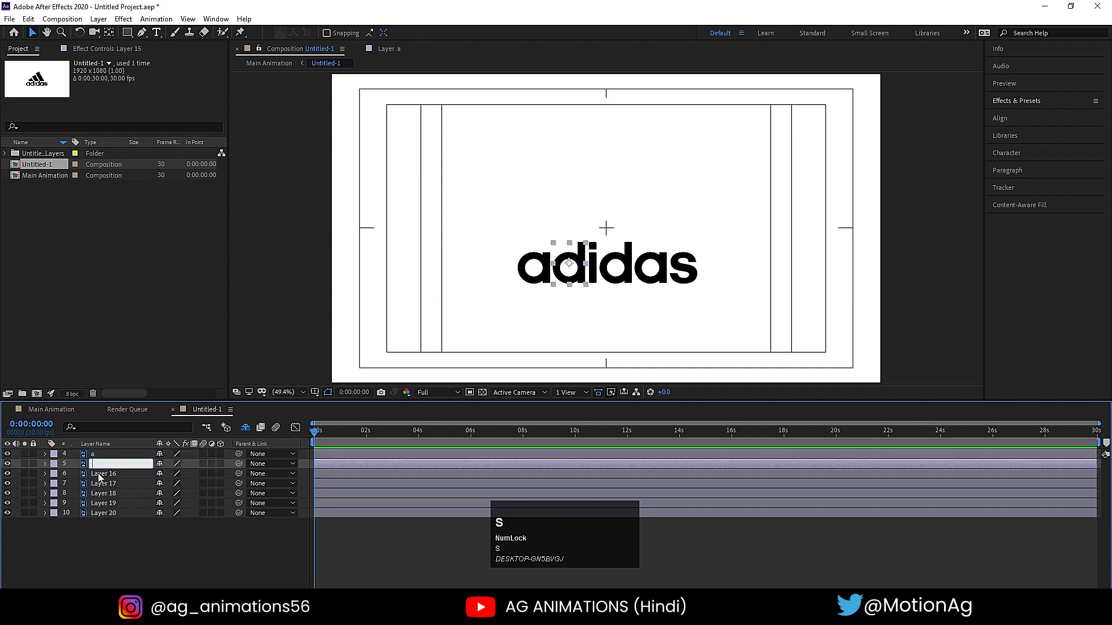
- Rename the layer of the i's dot as "i1" and the layer of its stem as "i2"
click(105, 474)
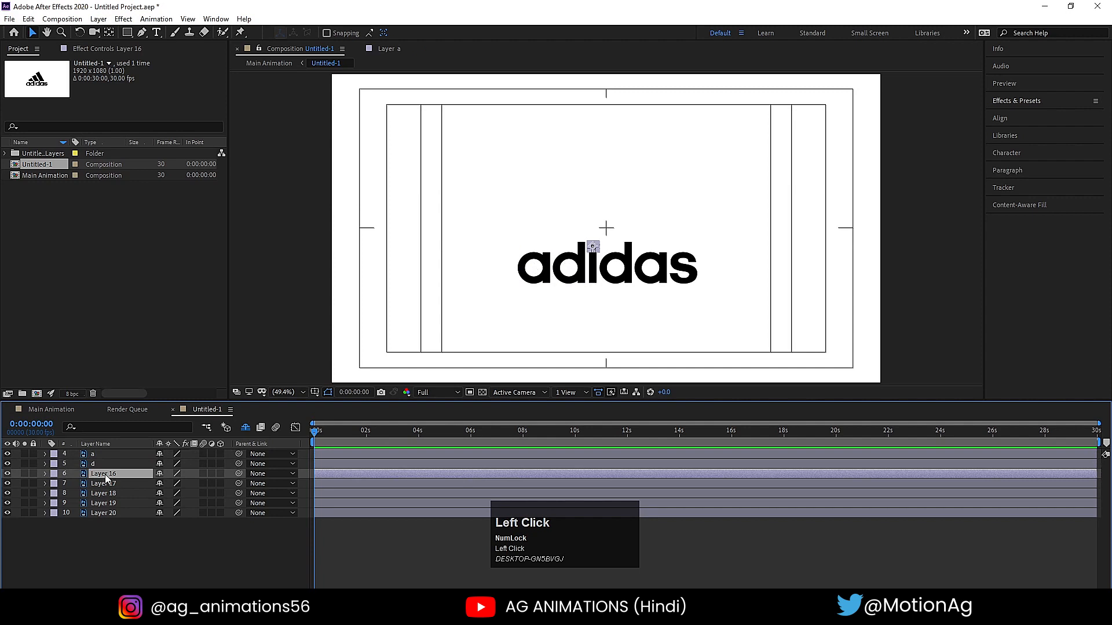
key(Return)
text(i)
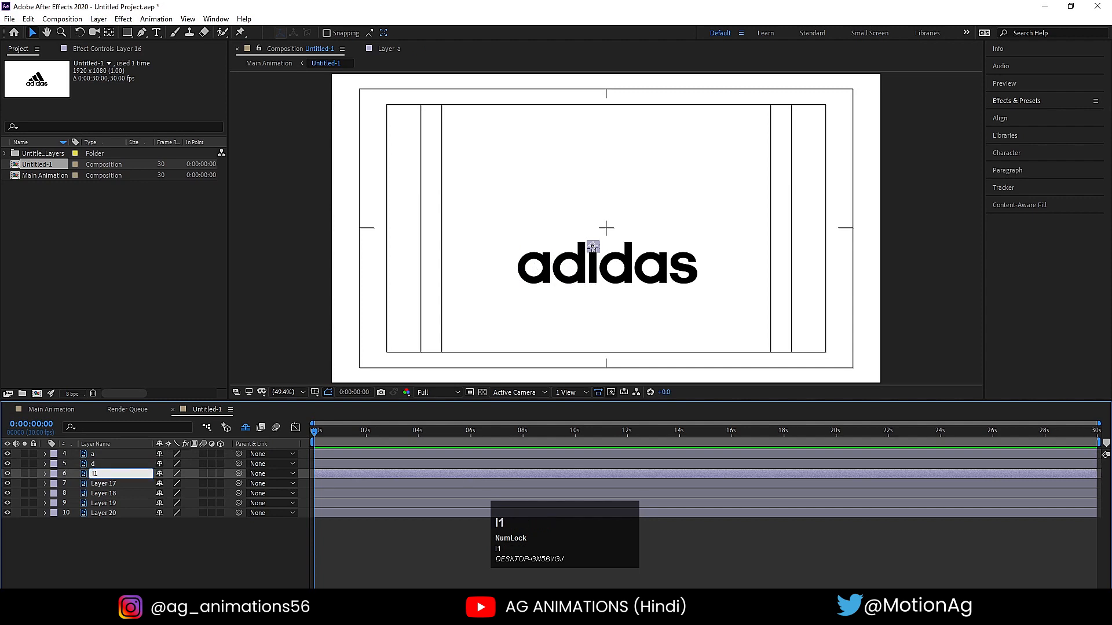
text(1)
click(99, 483)
key(Return)
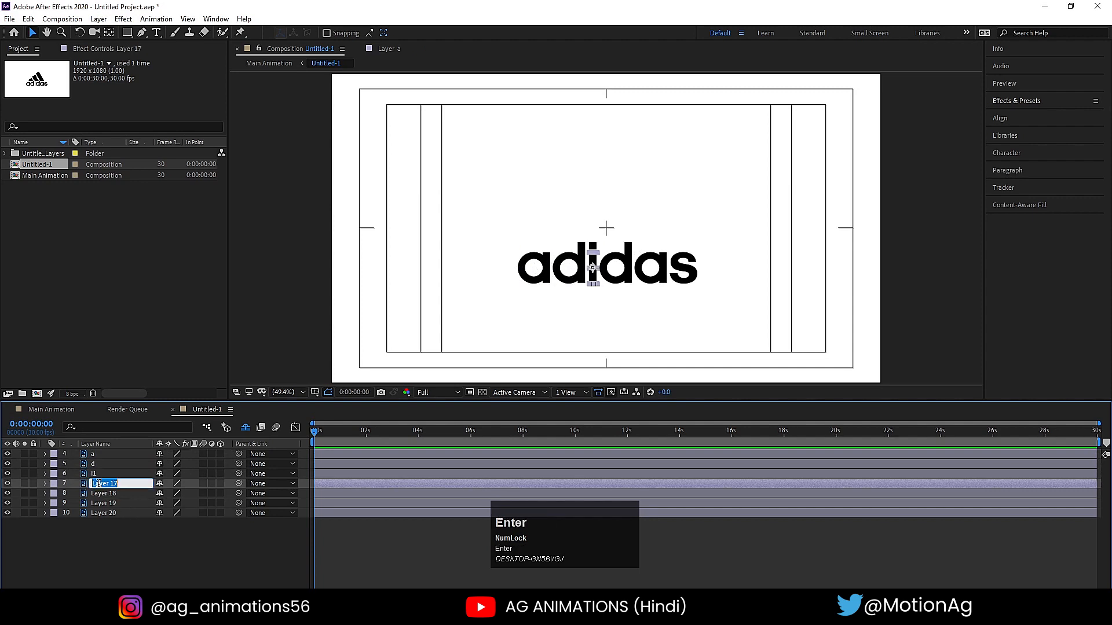
text(i2)
key(Return)
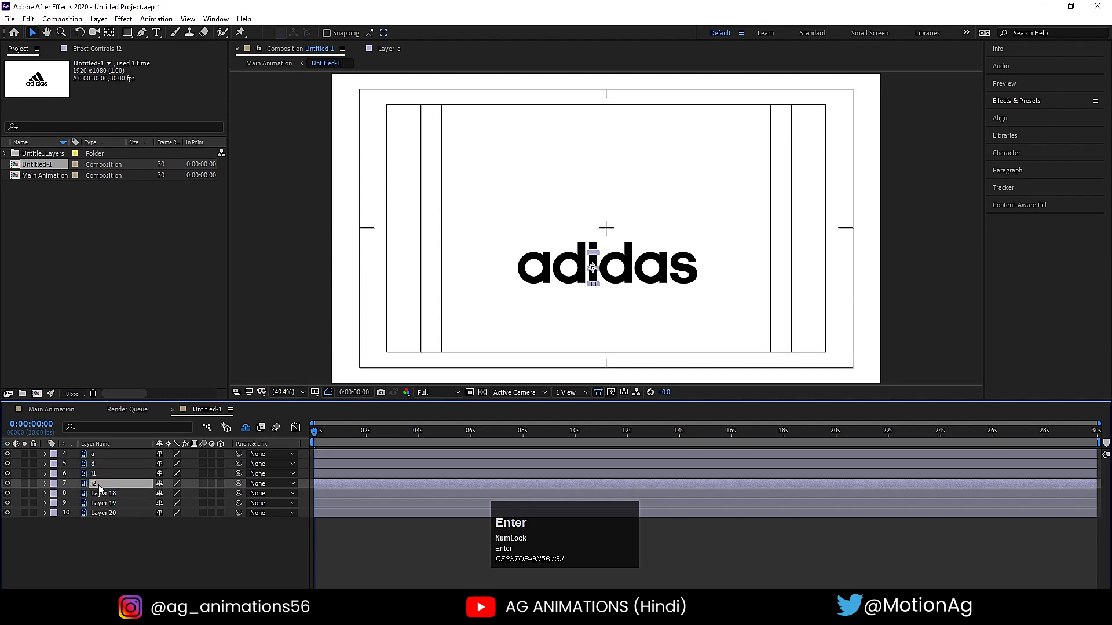
- Rename Layer 18, Layer 19 and Layer 20 as "d", "a" and "s" for the last three letters
click(113, 493)
key(Return)
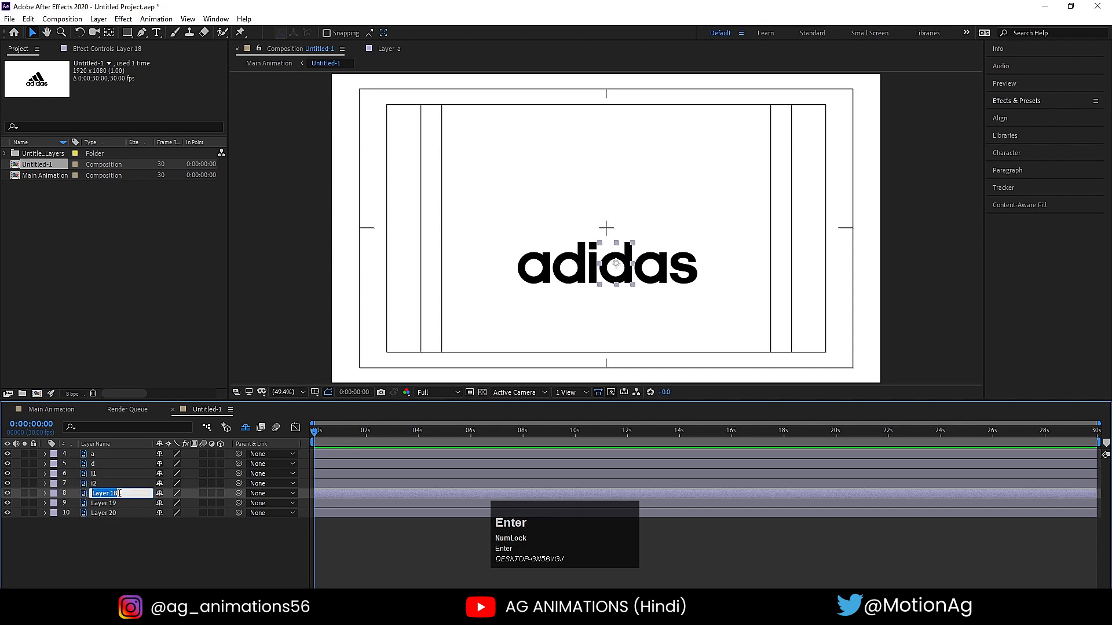
text(d)
click(110, 503)
key(Return)
text(a)
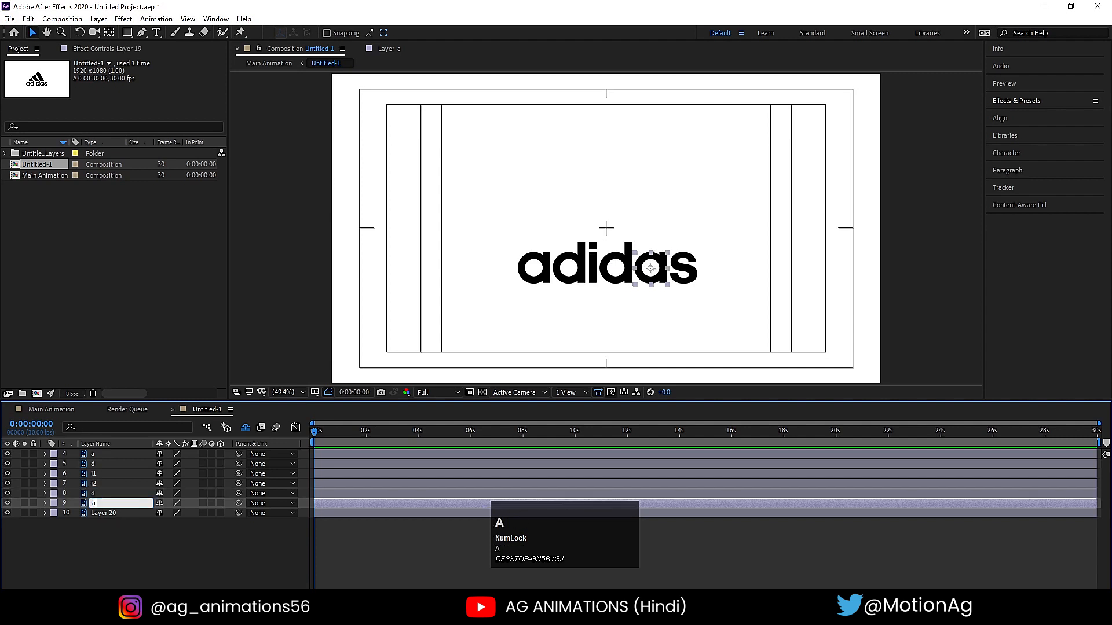
click(116, 512)
key(Return)
text(s)
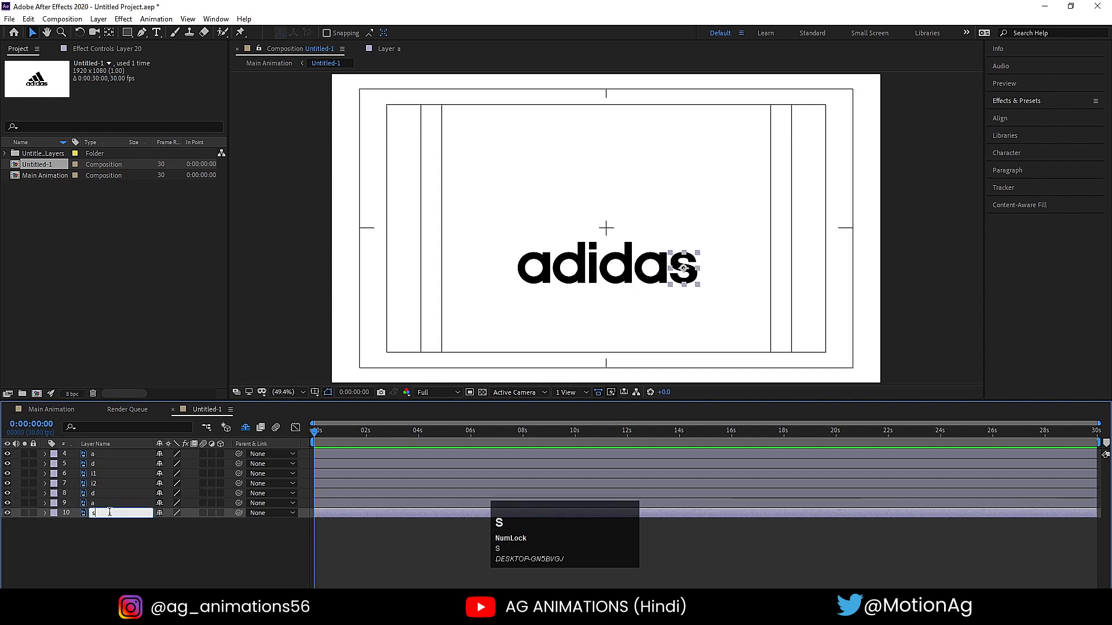
click(104, 542)
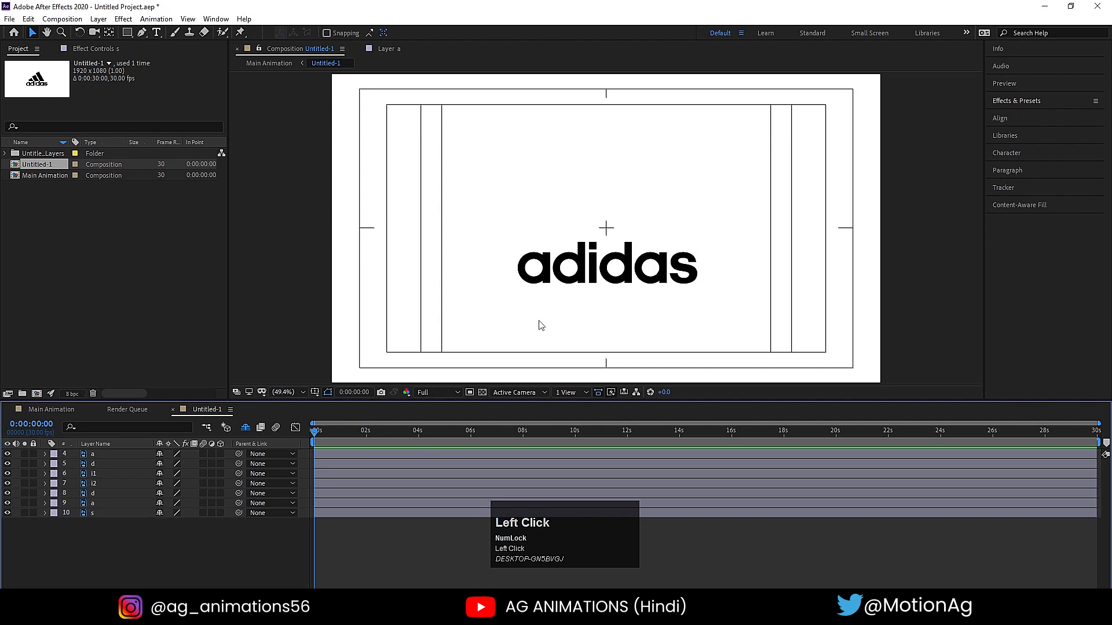
- Add Position keyframes to the first letter a at 0:00:00:00 and 0:00:00:20
click(536, 281)
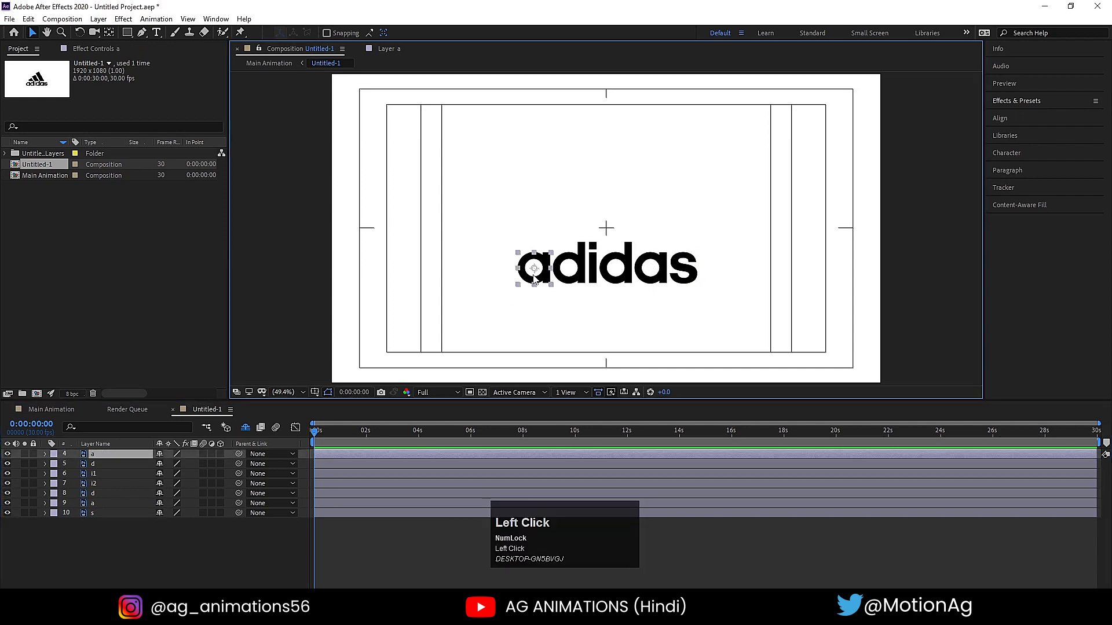
key(p)
click(74, 463)
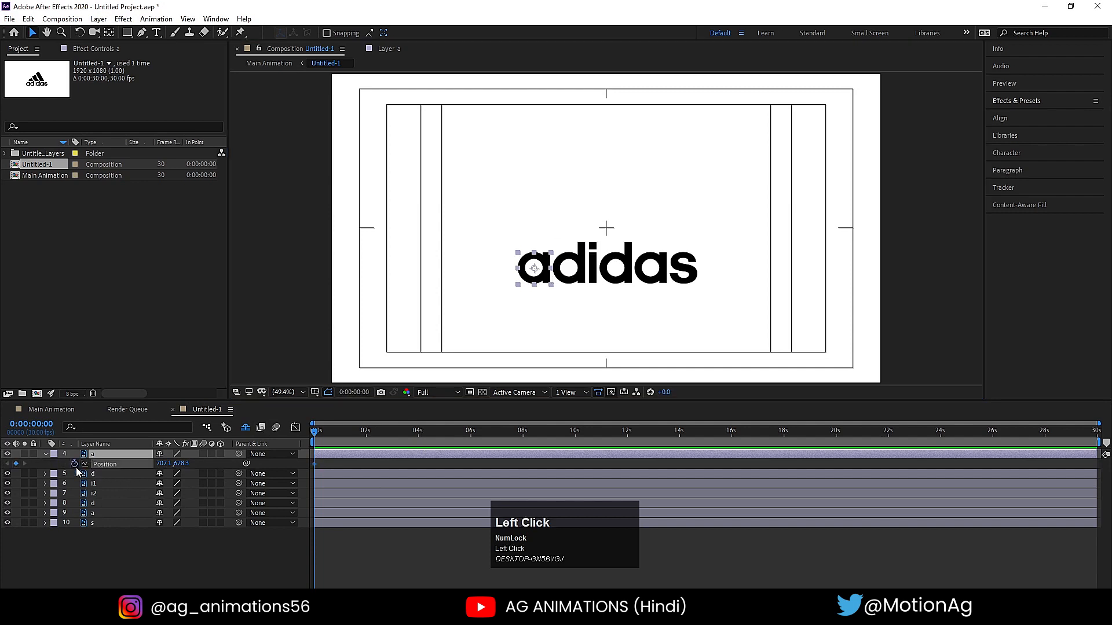
key(equal)
key(equal)
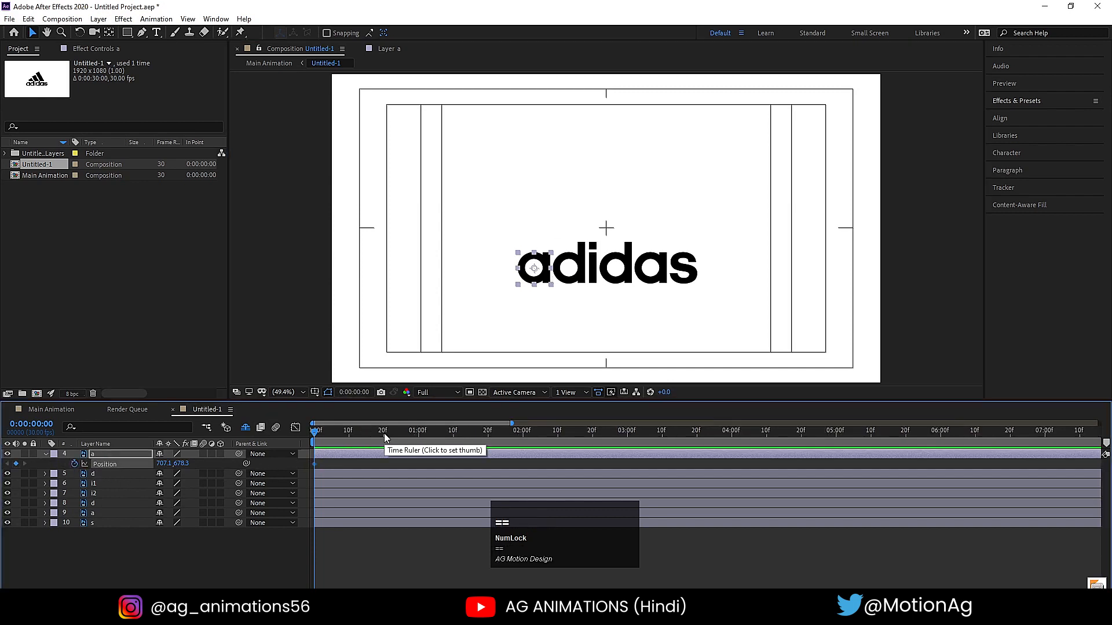
click(384, 433)
click(16, 464)
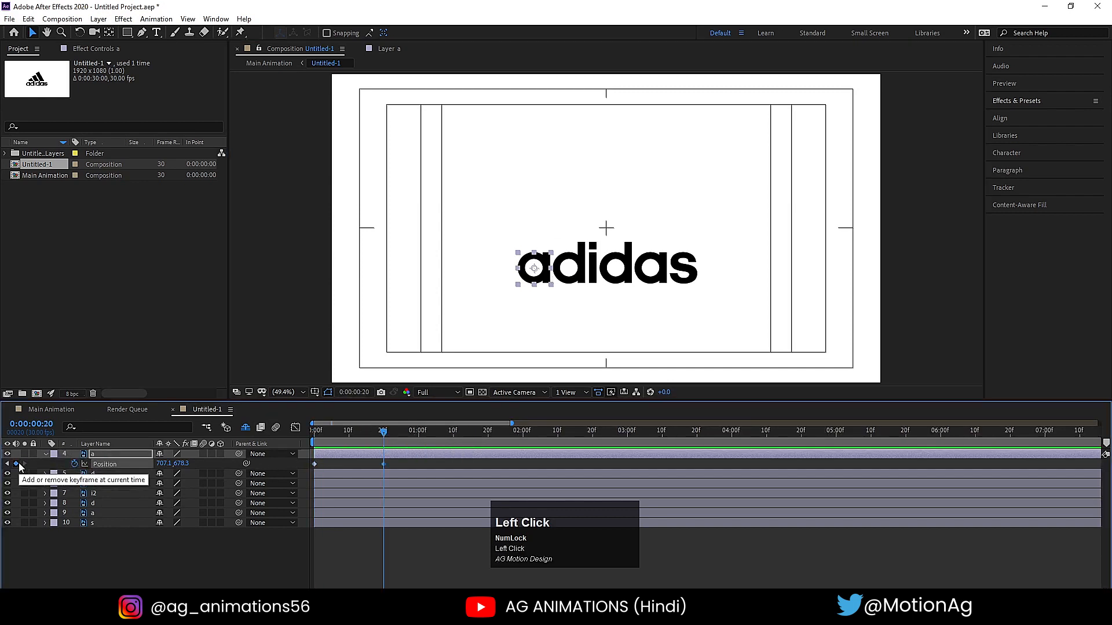
- At 0:00:00:00, move the first letter a straight up out of the frame to about Y -81.6, and preview the drop
key(Home)
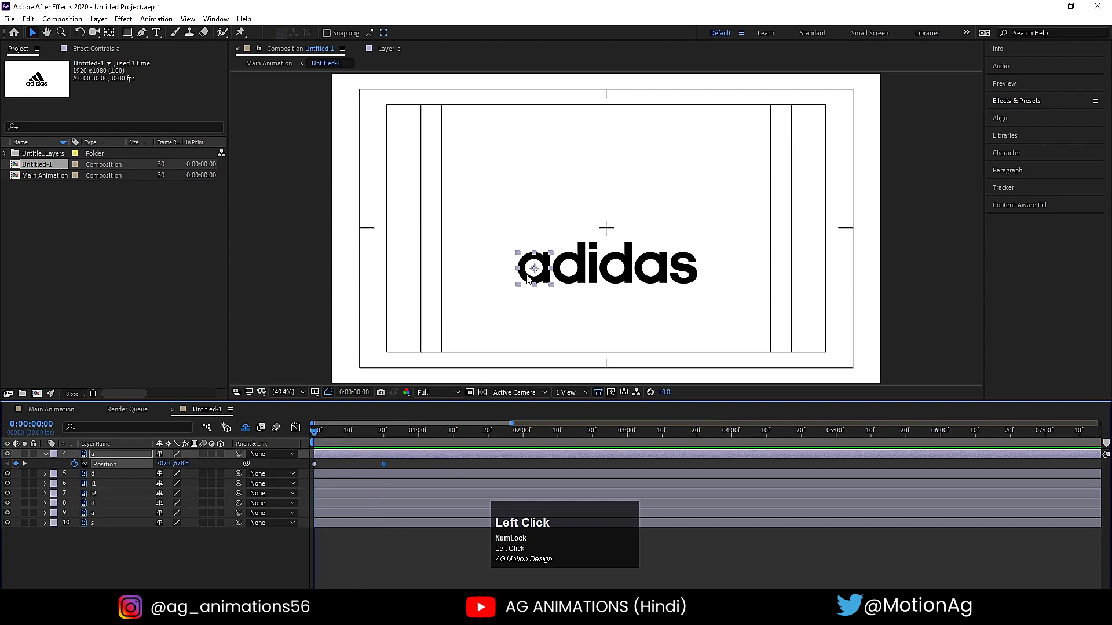
drag(535, 278, 549, 57)
key(space)
key(space)
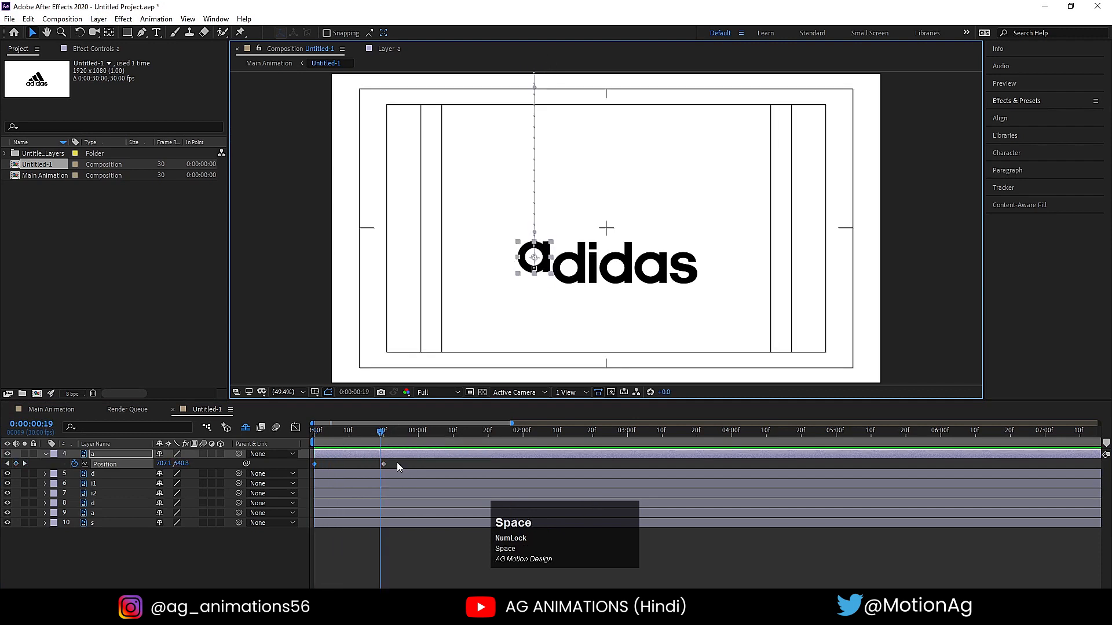
- Add a resting Position keyframe for the first a at 0:00:01:01 and raise it to Y 629.3 at 0:00:00:26
drag(386, 434, 428, 450)
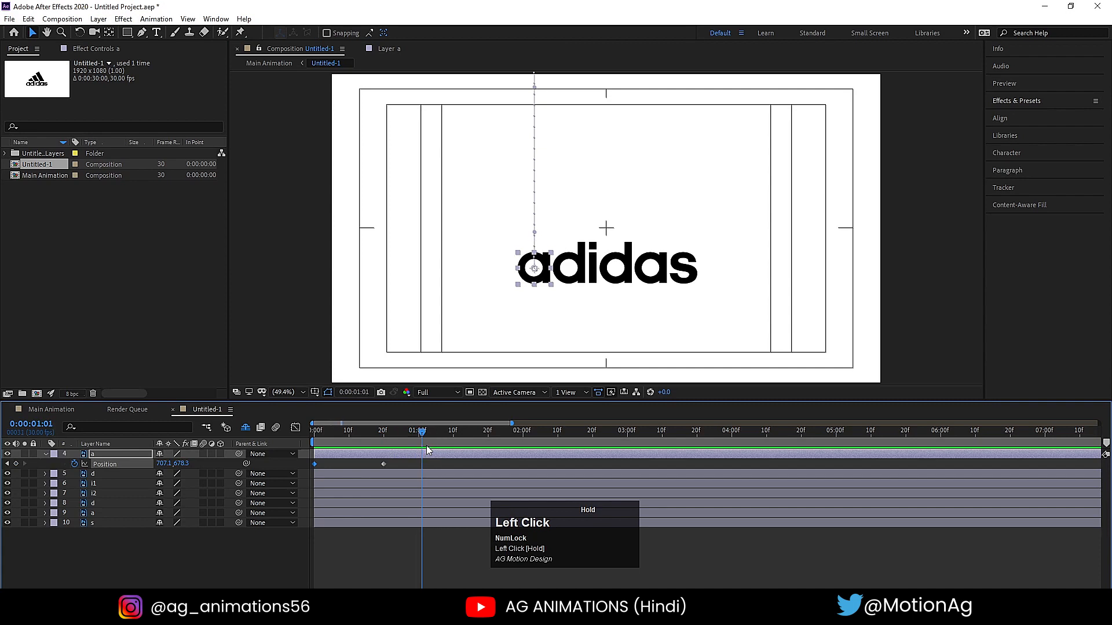
click(15, 463)
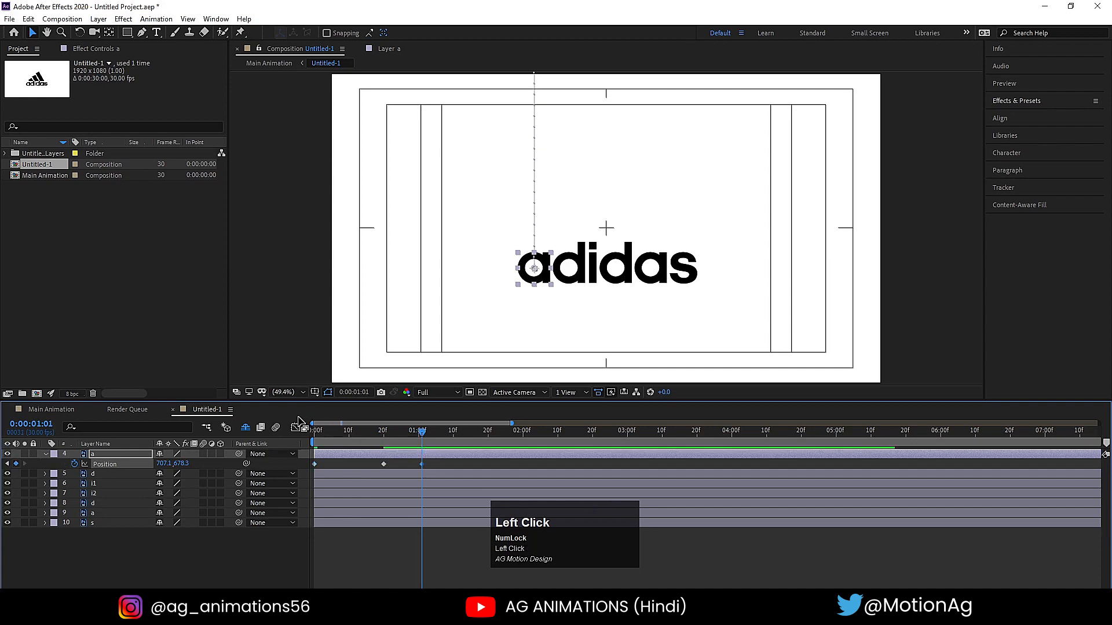
click(405, 433)
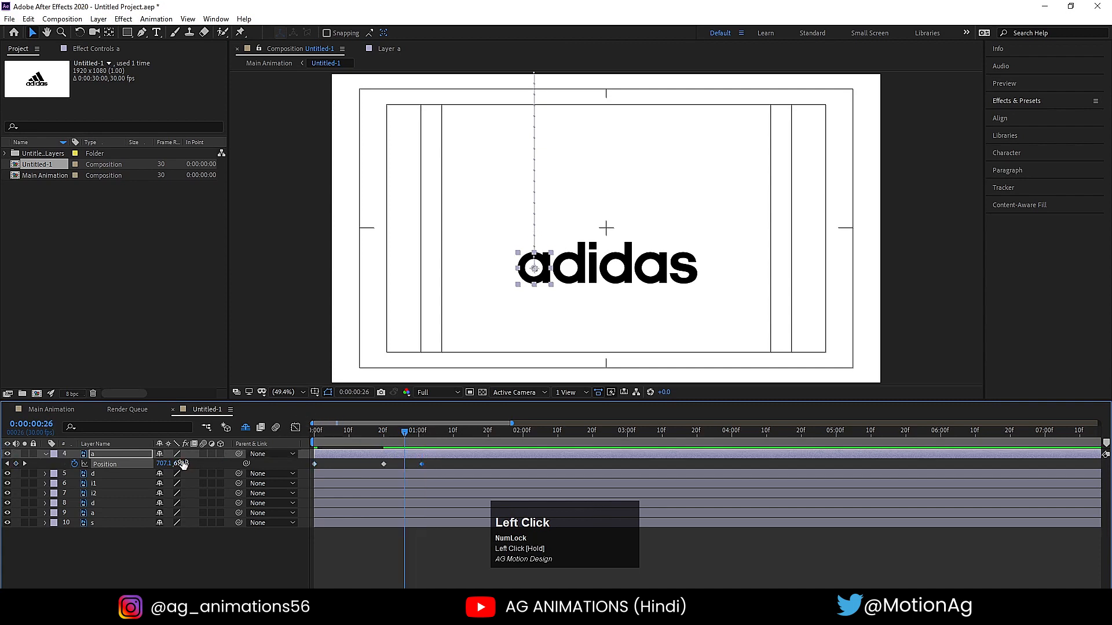
drag(181, 463, 155, 466)
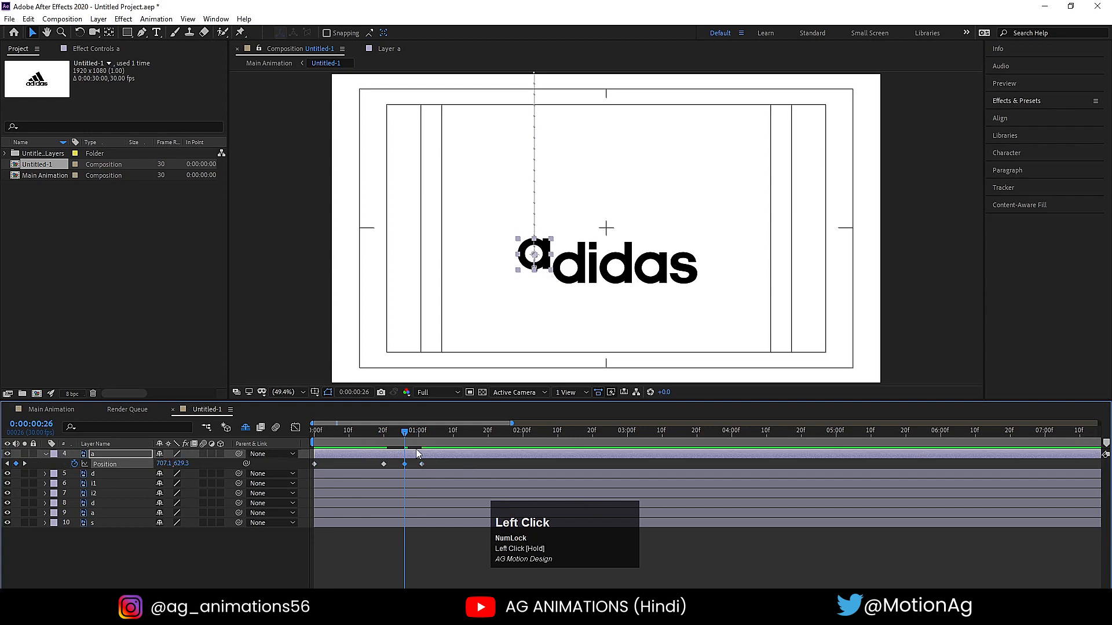
- Apply Easy Ease to all four Position keyframes of the first a and display their speed curve in the Graph Editor
drag(382, 436, 223, 444)
click(112, 464)
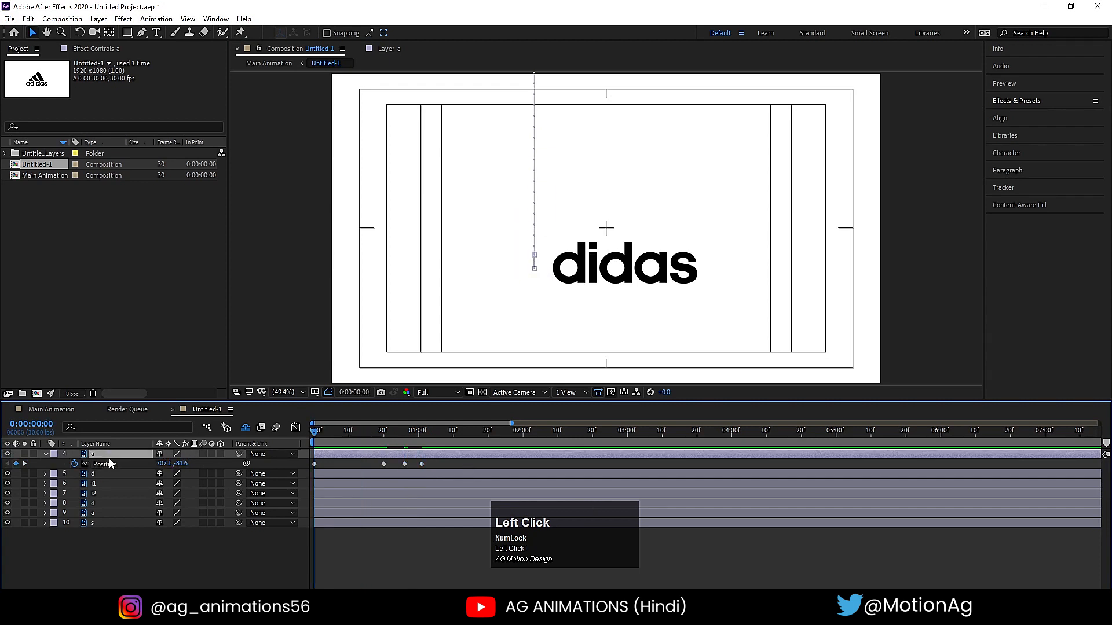
drag(443, 497, 231, 462)
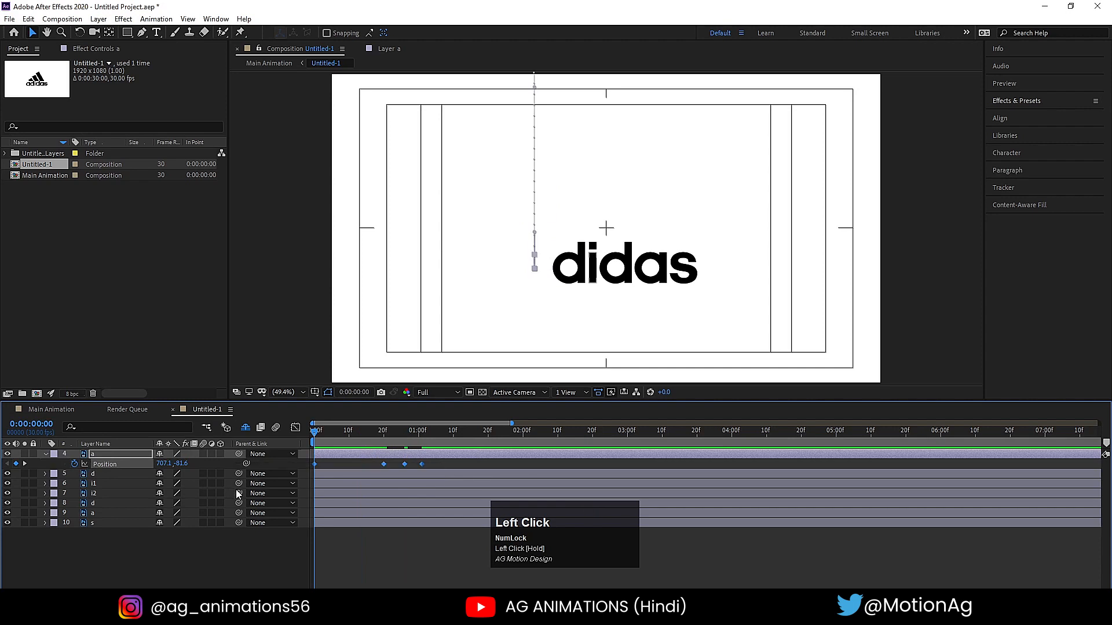
key(F9)
click(295, 427)
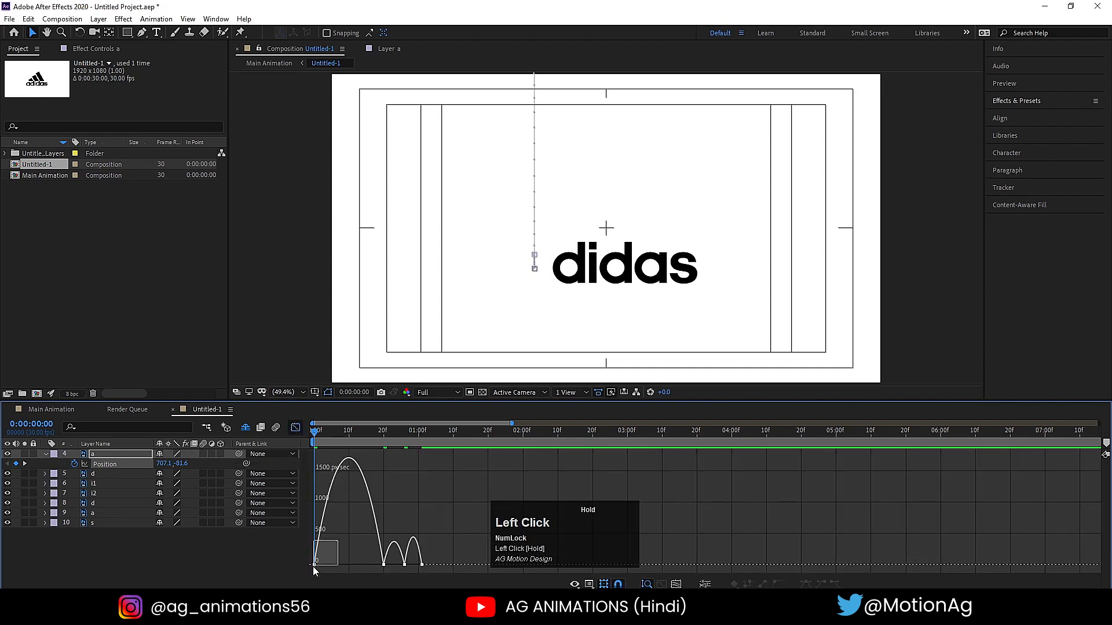
- Widen the time scale and look at the first a's Position value graph, returning to its speed graph
key(equal)
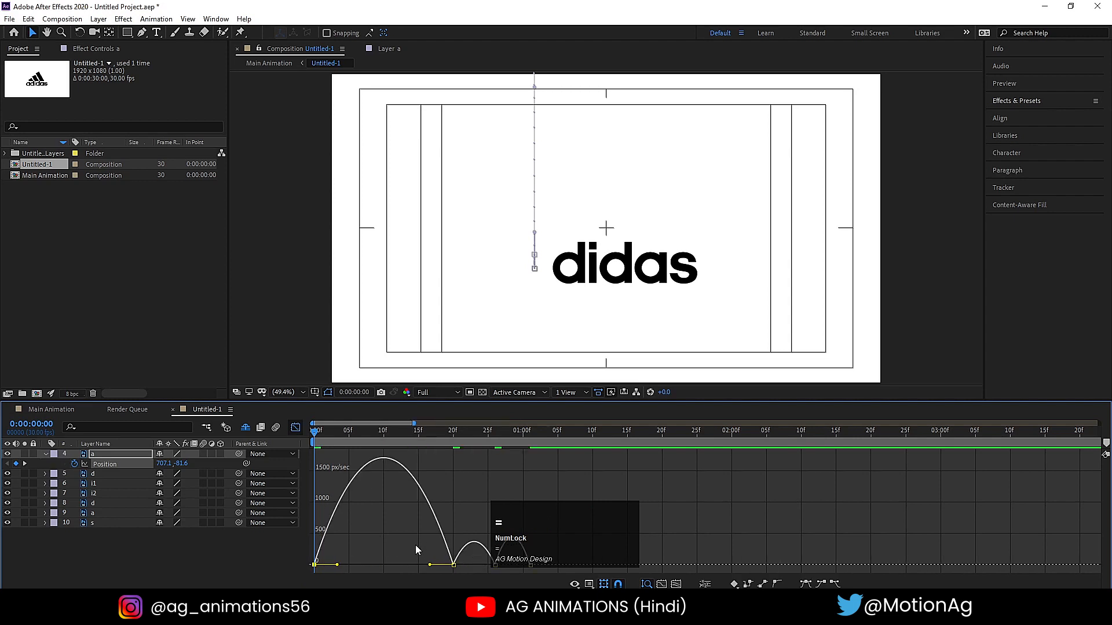
right_click(448, 478)
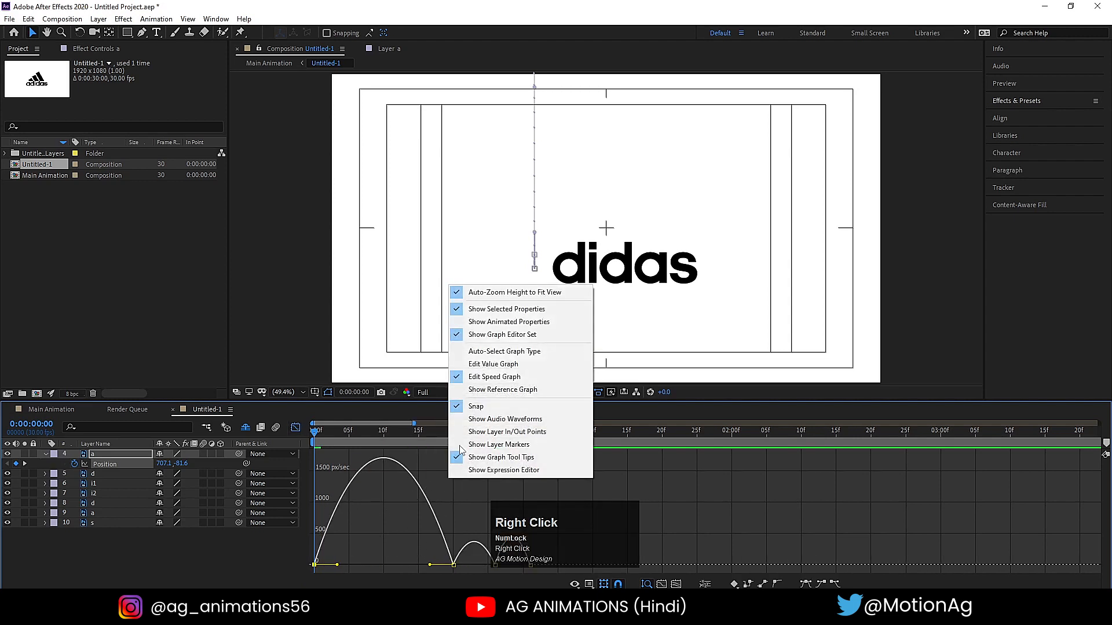
click(483, 364)
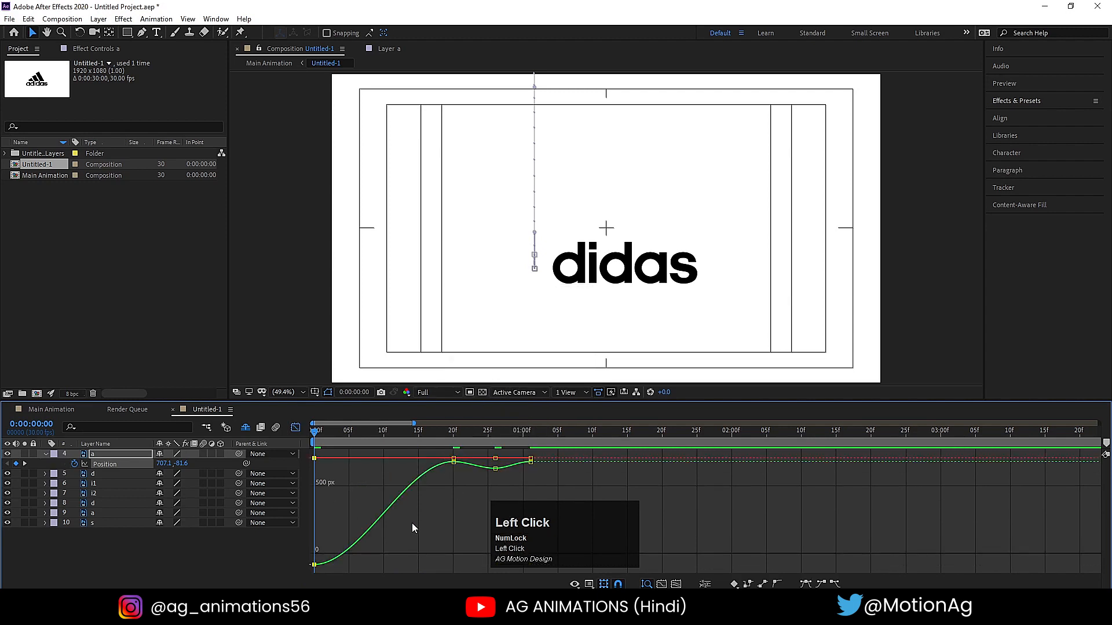
right_click(460, 493)
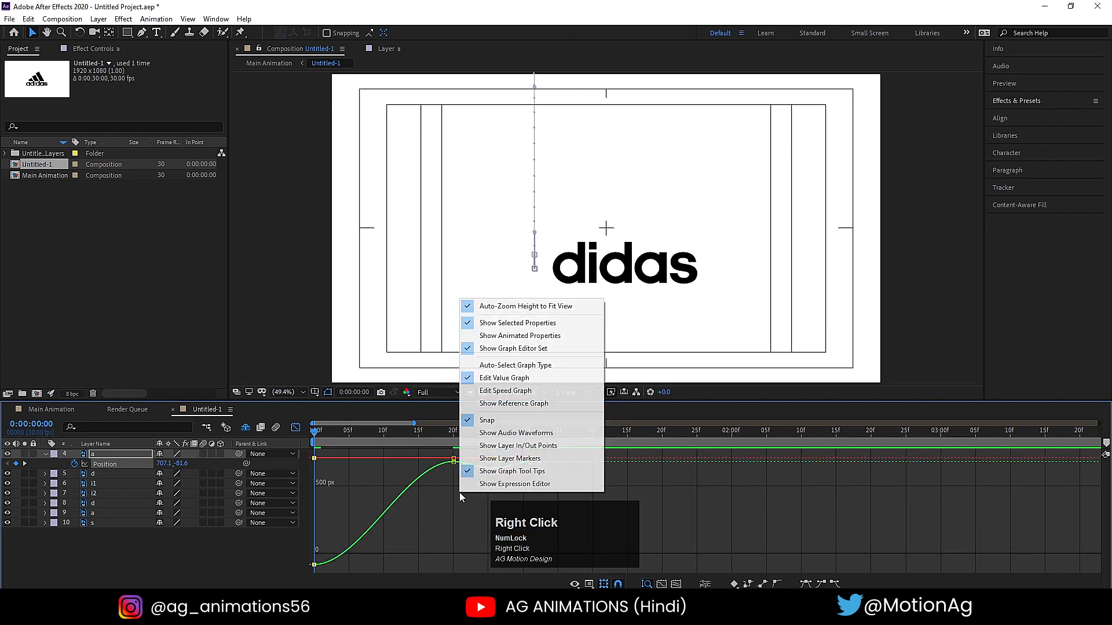
click(484, 391)
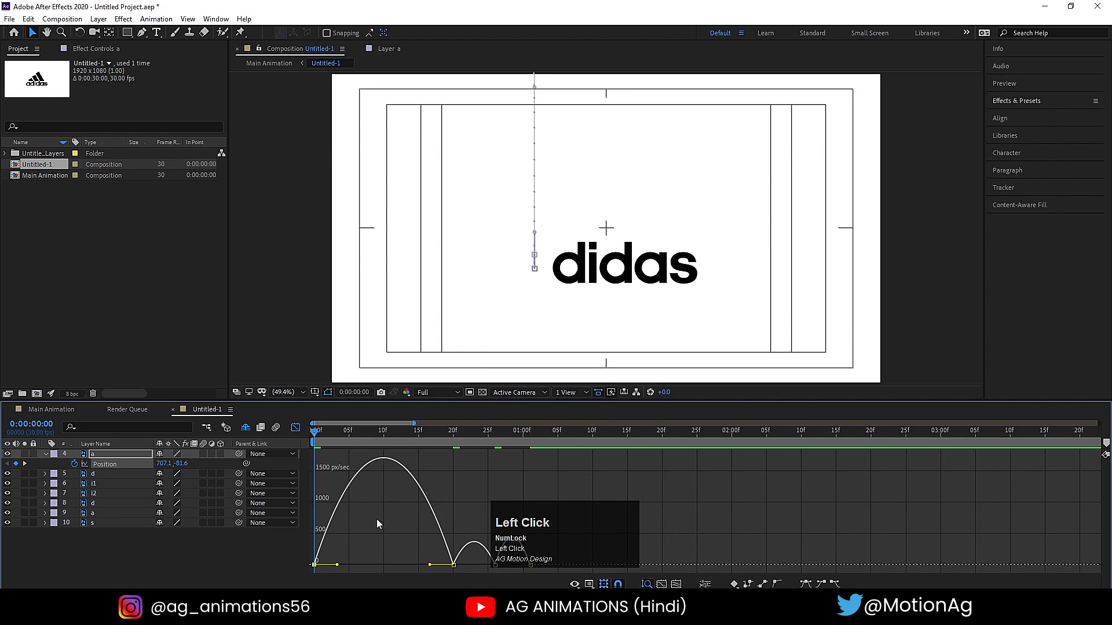
- Reshape the first a's fall on the speed graph to build slowly and peak at about 4000 px/sec just before 0:00:00:20, and preview it
drag(376, 524, 440, 565)
key(Num_Lock)
click(454, 565)
key(space)
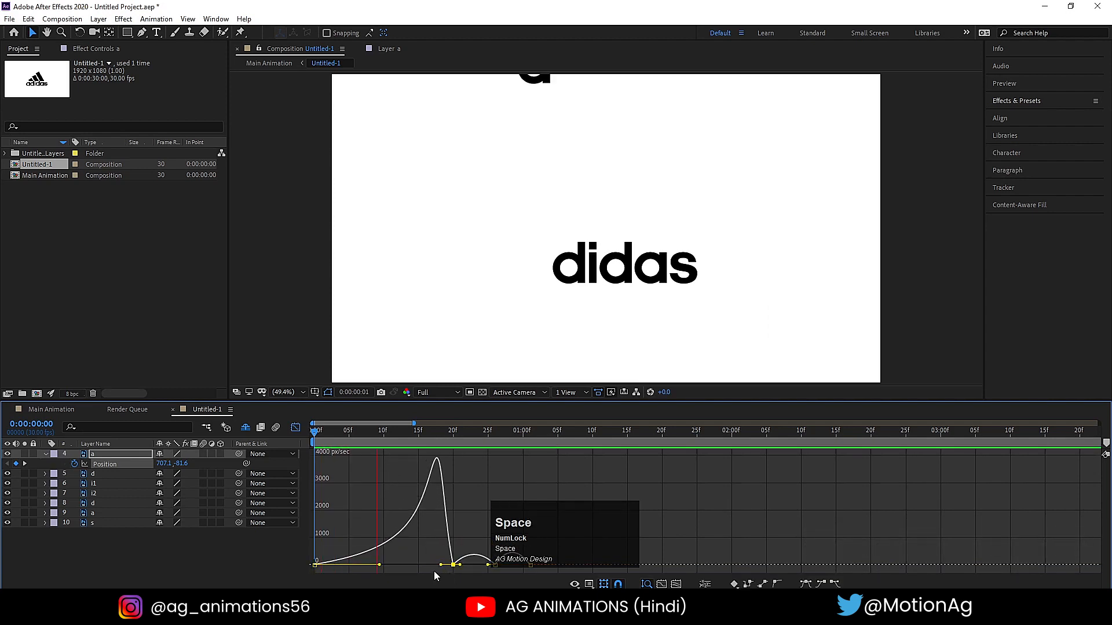
key(space)
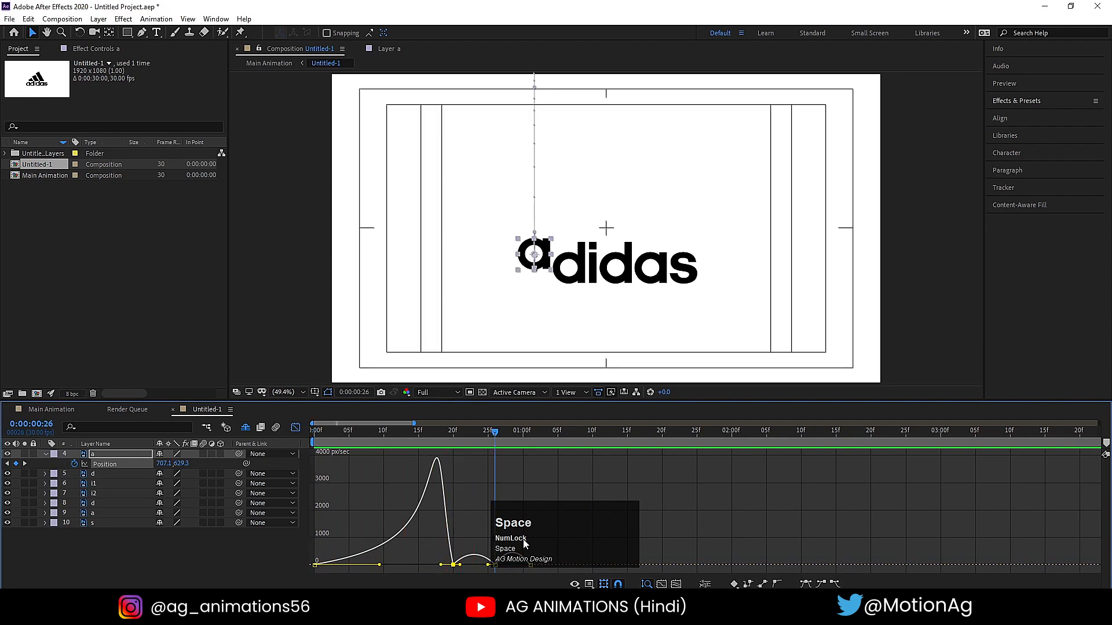
- Reshape the bounce's speed curves to peak at about 1000 px/sec beside 0:00:00:20 and 0:00:01:01, slowing around 0:00:00:26, and preview
drag(523, 540, 580, 489)
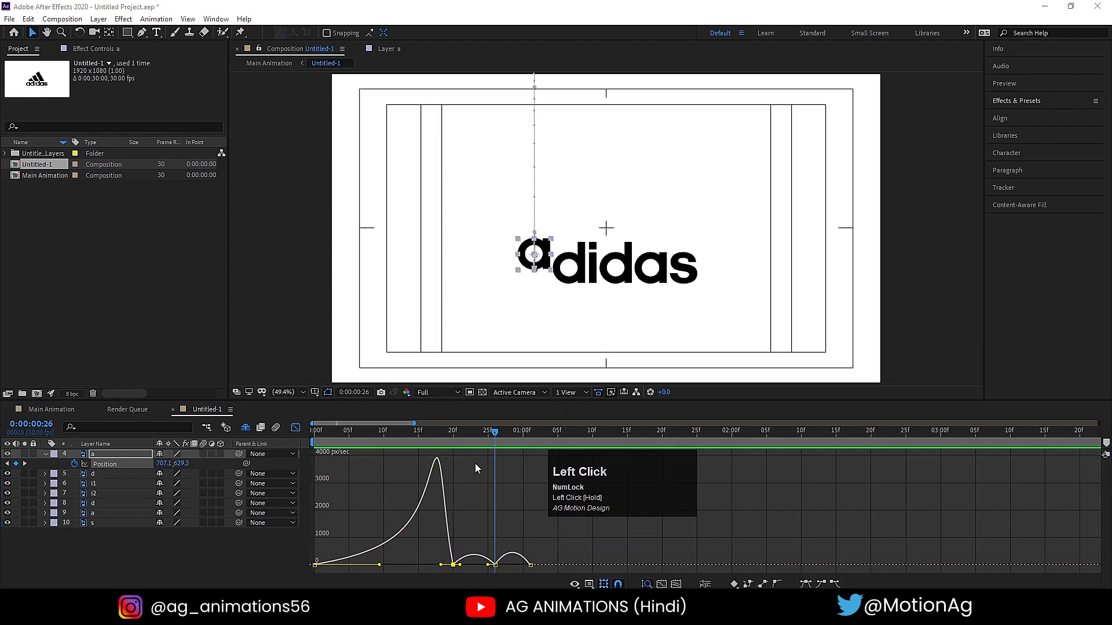
drag(478, 527, 457, 569)
mouse_move(537, 555)
mouse_down()
mouse_move(518, 575)
mouse_move(527, 565)
mouse_up()
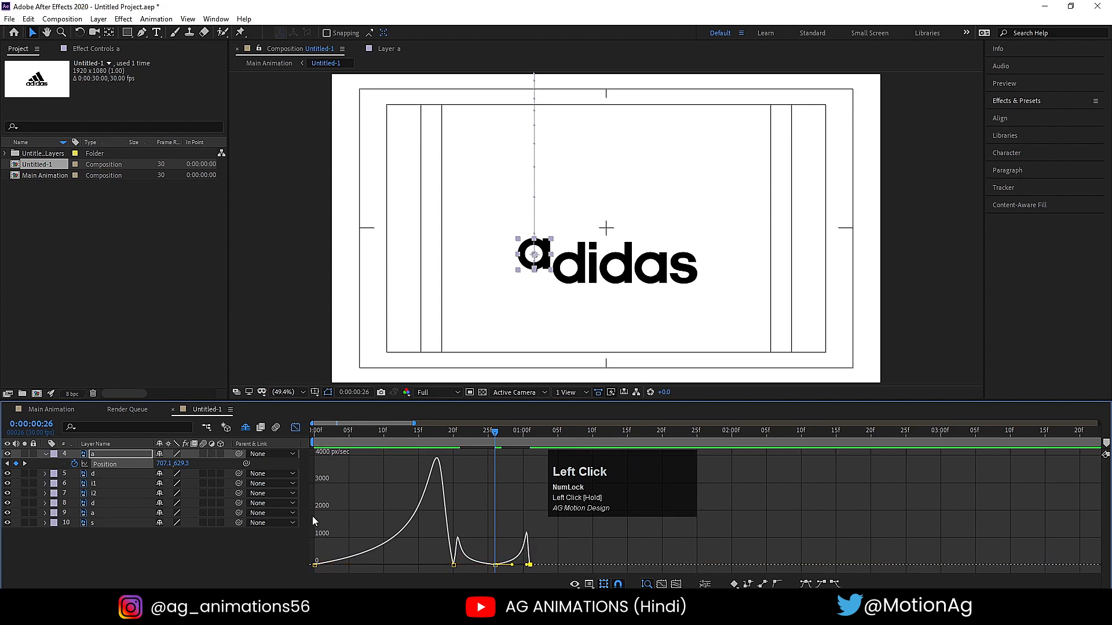
click(311, 437)
key(space)
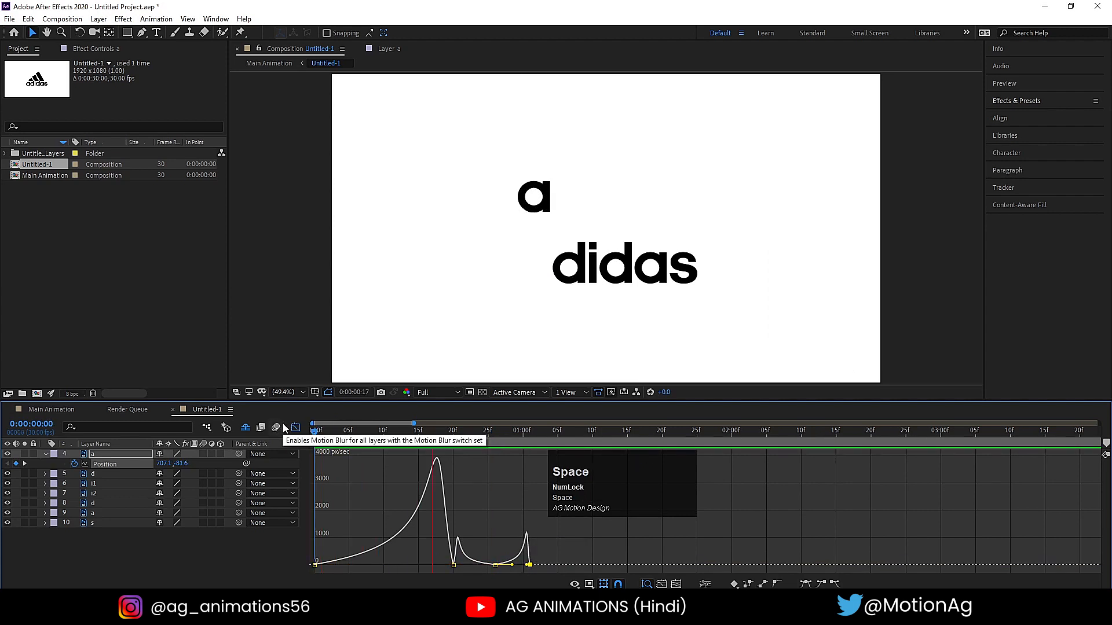
key(space)
- Close the Graph Editor, replay the first a's drop and bounce, and return the playhead to 0:00:00:00
click(295, 428)
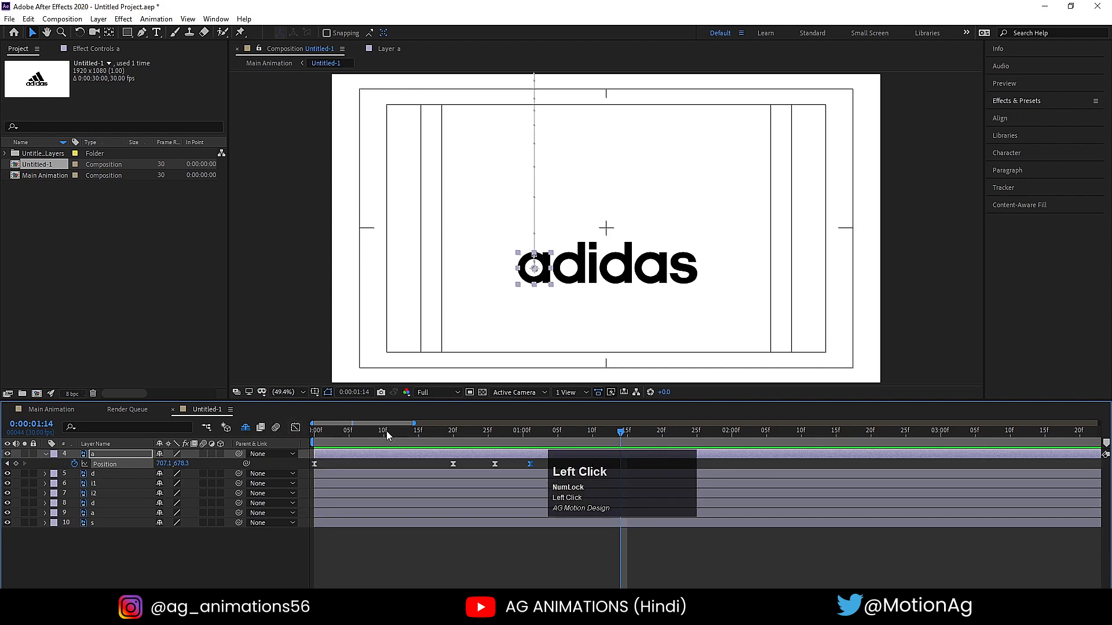
key(space)
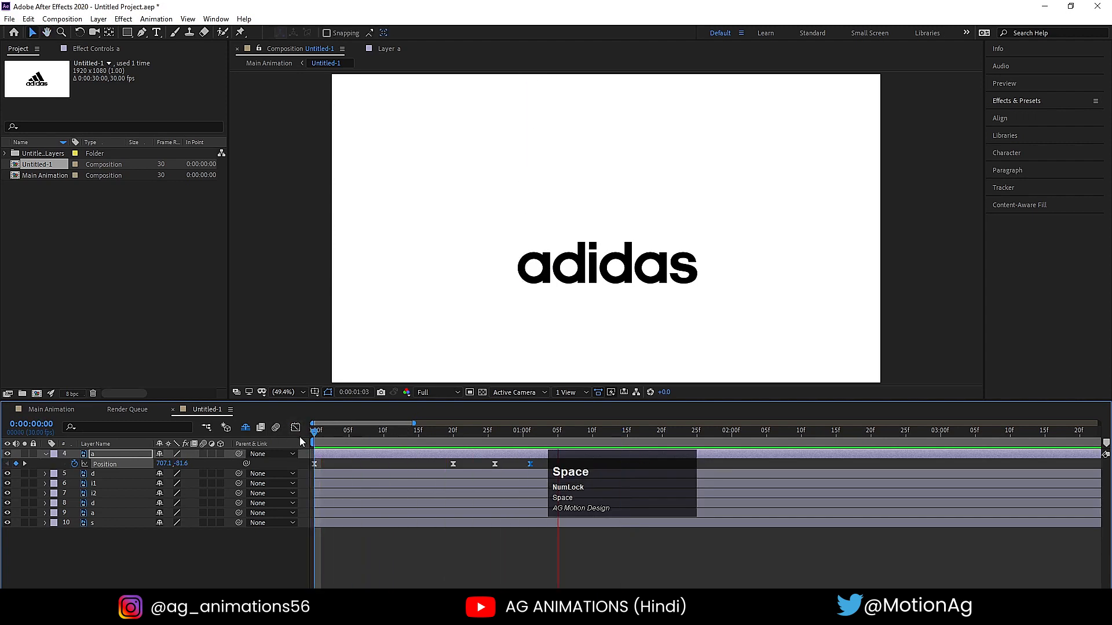
key(space)
click(313, 437)
key(space)
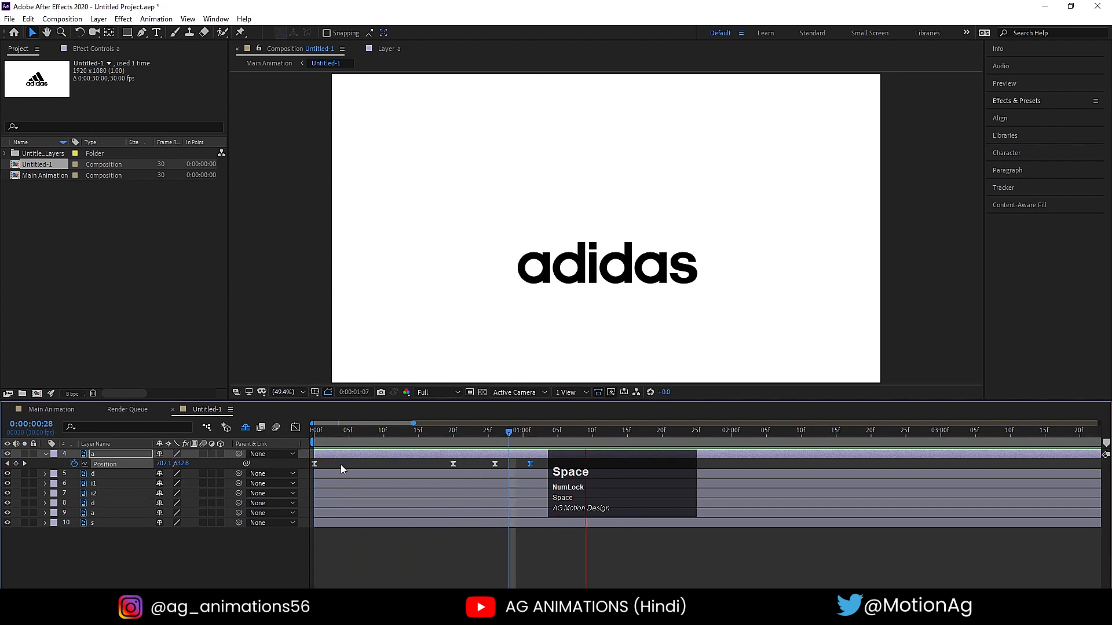
click(355, 439)
drag(346, 441, 171, 450)
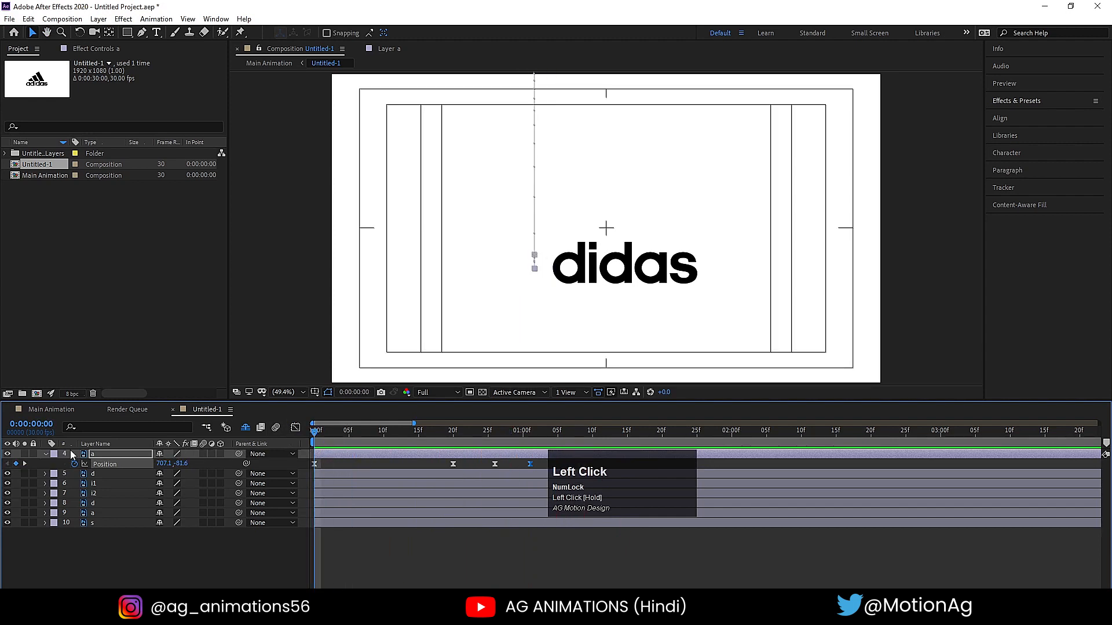
- Add a Rotation keyframe to the first a at 0:00:00:00 and display all its keyframed properties
click(98, 454)
key(r)
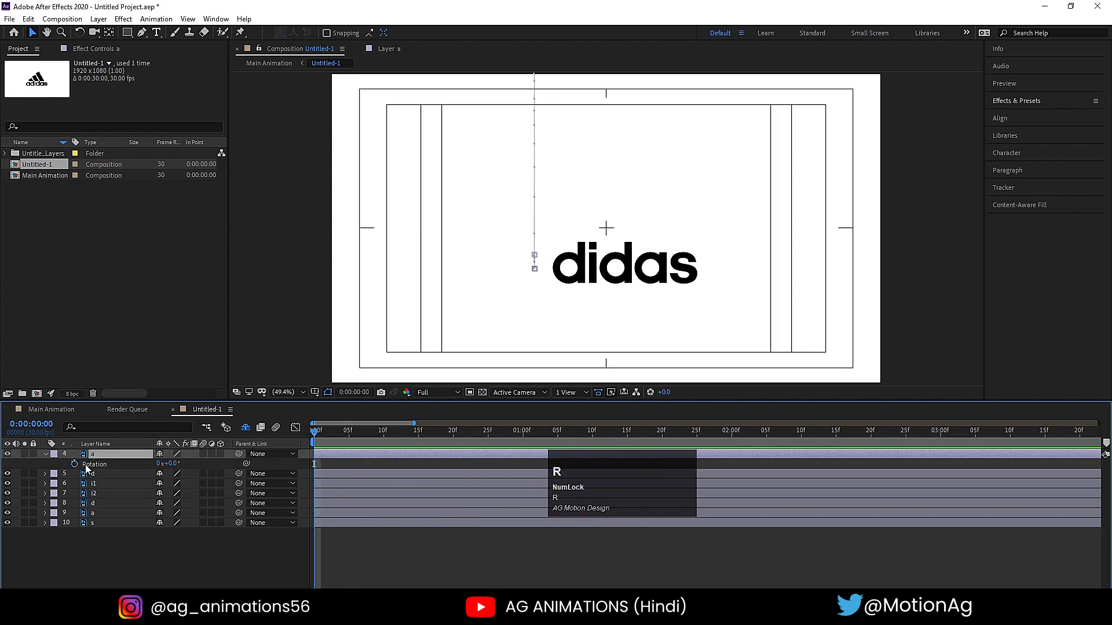
click(73, 464)
key(u)
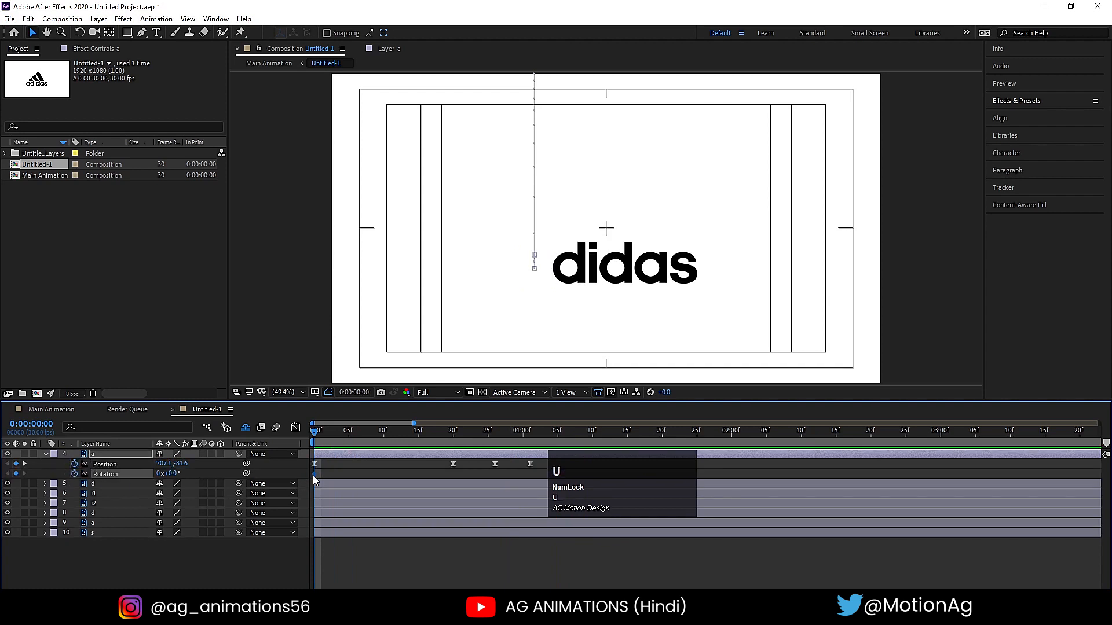
- Step the playhead back and forth through the first a's keyframes to check their times
key(k)
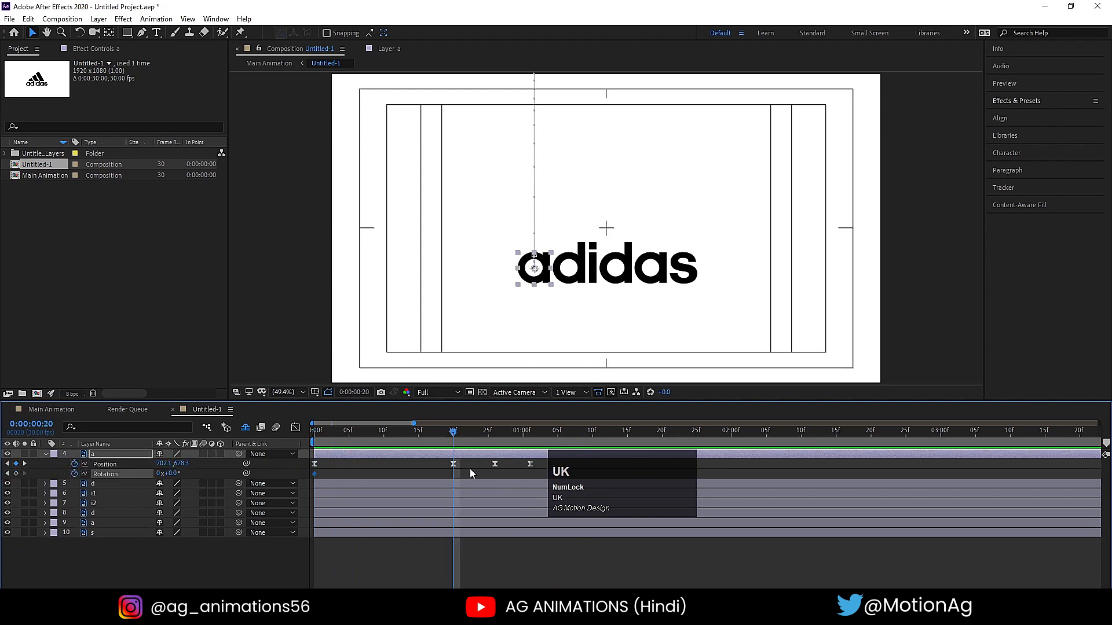
click(325, 433)
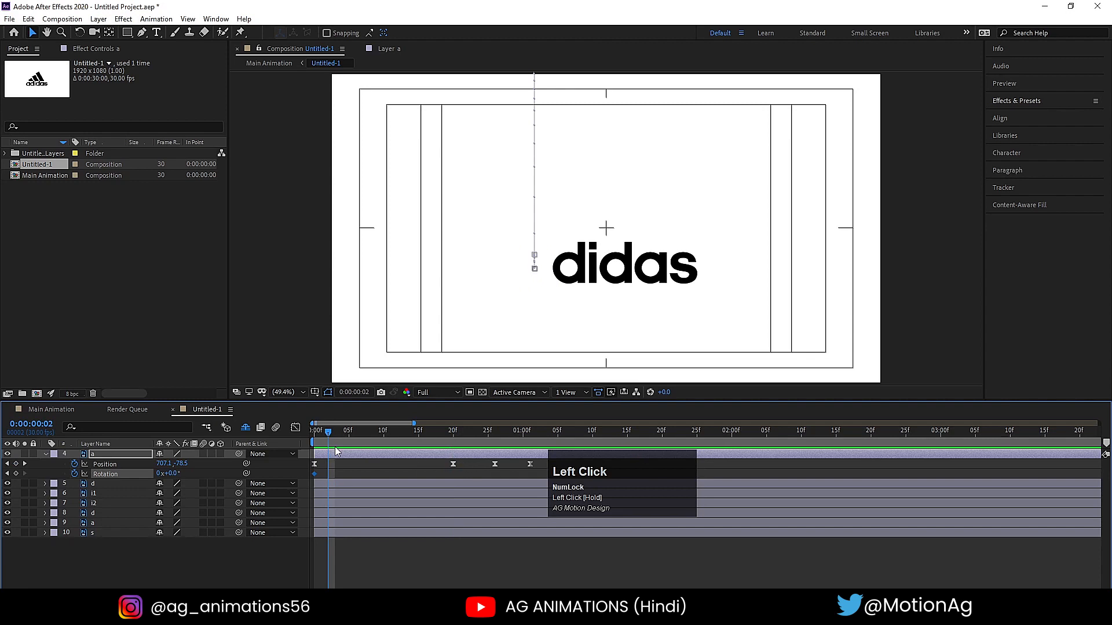
key(k)
key(j)
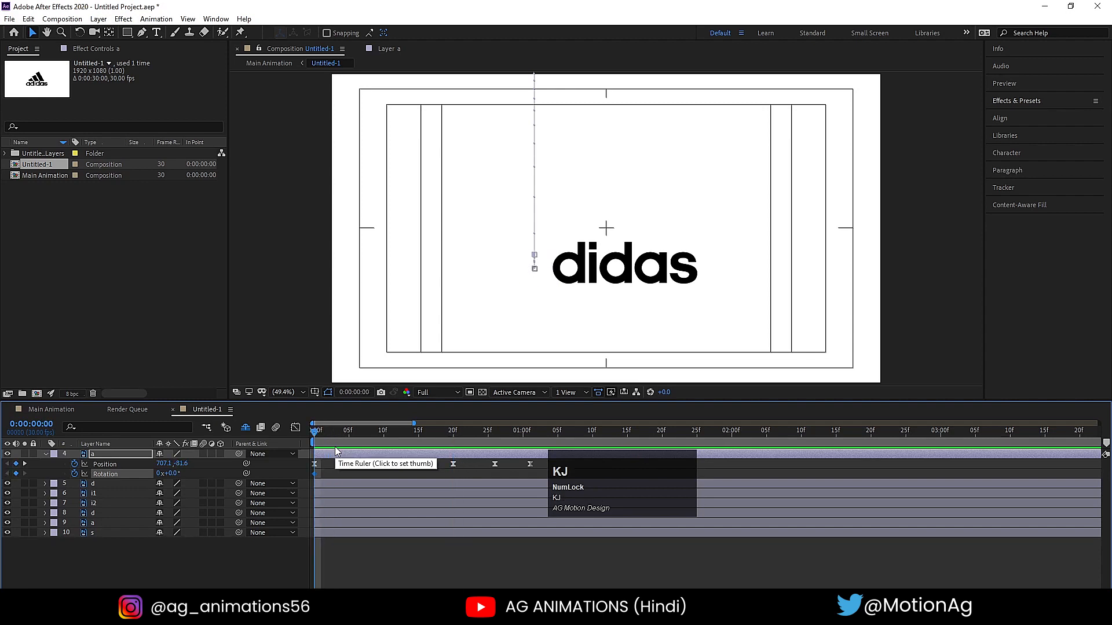
key(k)
- Set the first a's Rotation to one full turn (1x+0.0°) at 0:00:00:20 and preview the spinning drop
key(k)
key(j)
key(j)
key(k)
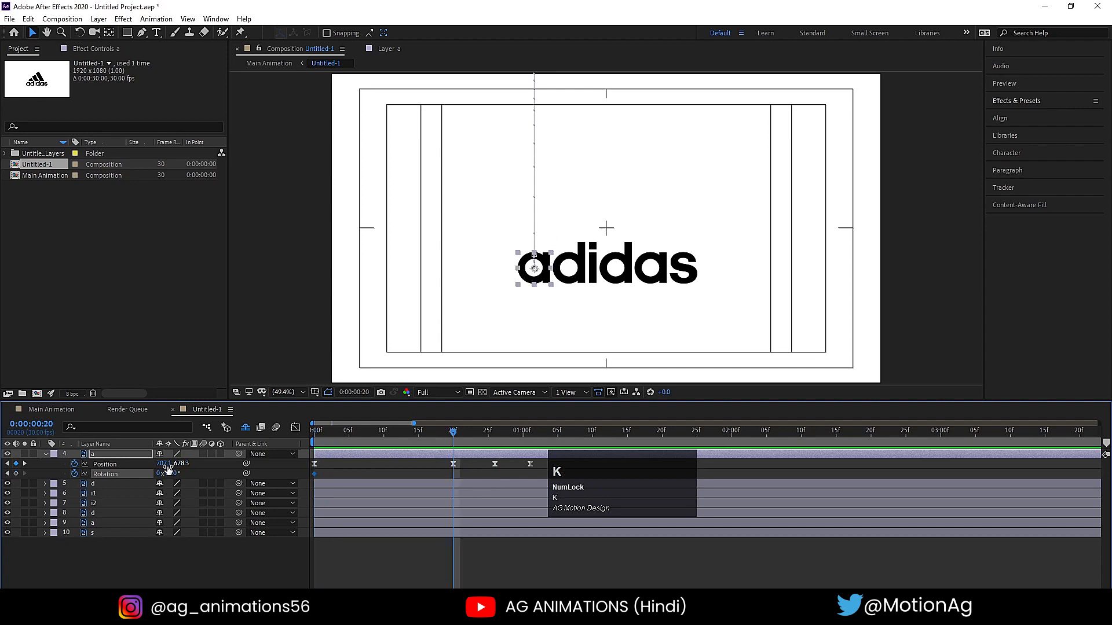
click(159, 474)
key(Return)
key(j)
key(space)
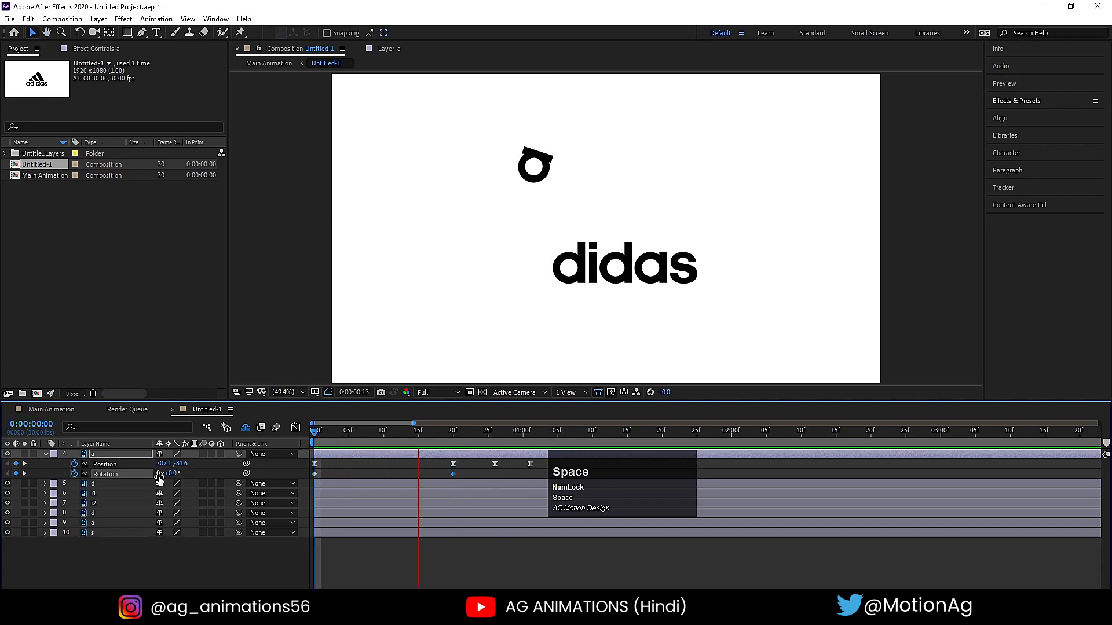
key(space)
- Try Easy Ease on both Rotation keyframes of the first a and preview the spin from the start
drag(350, 433, 200, 453)
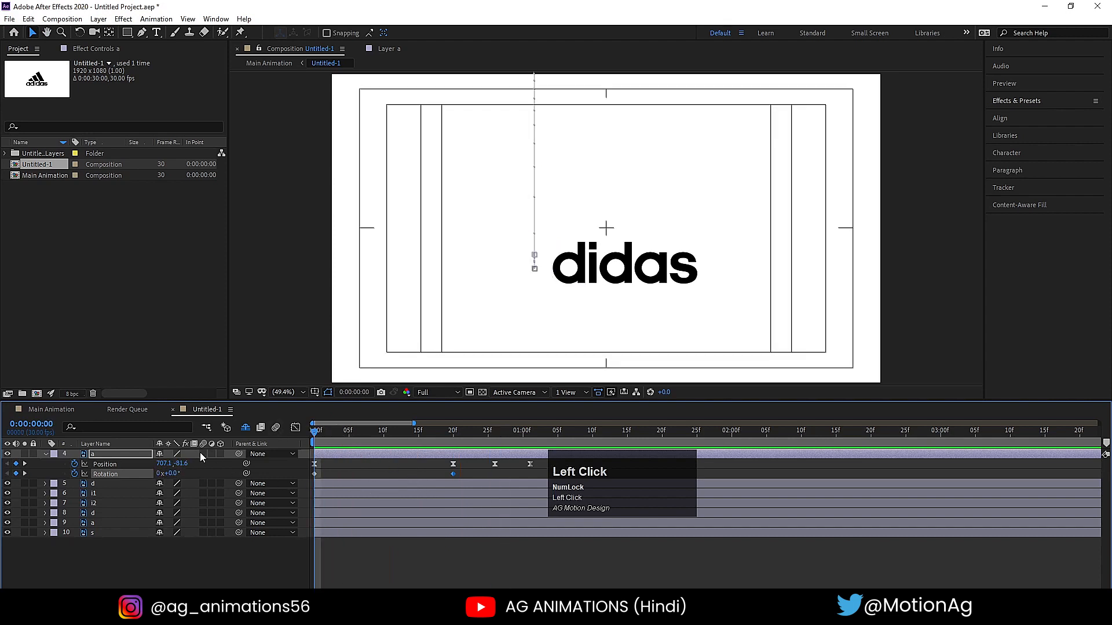
key(F9)
key(space)
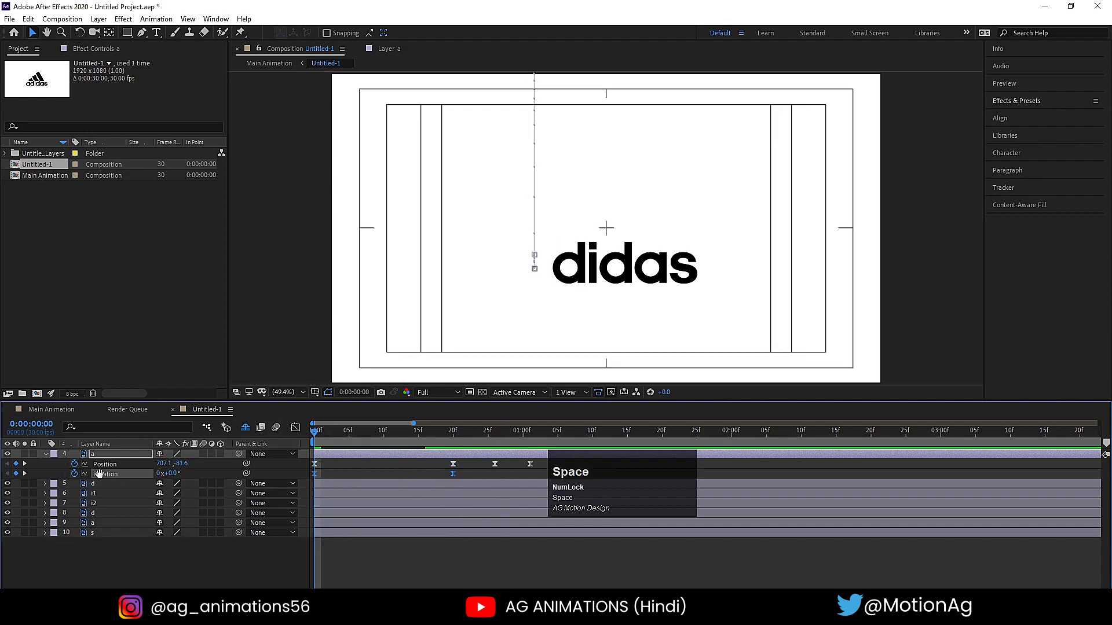
key(space)
drag(321, 440, 269, 432)
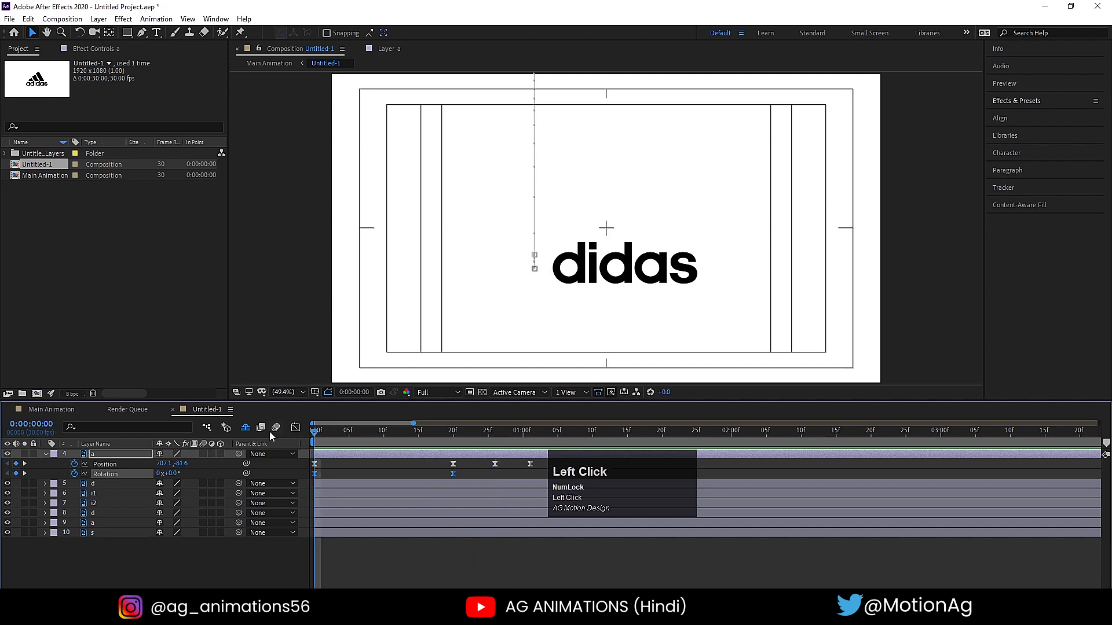
key(space)
key(space)
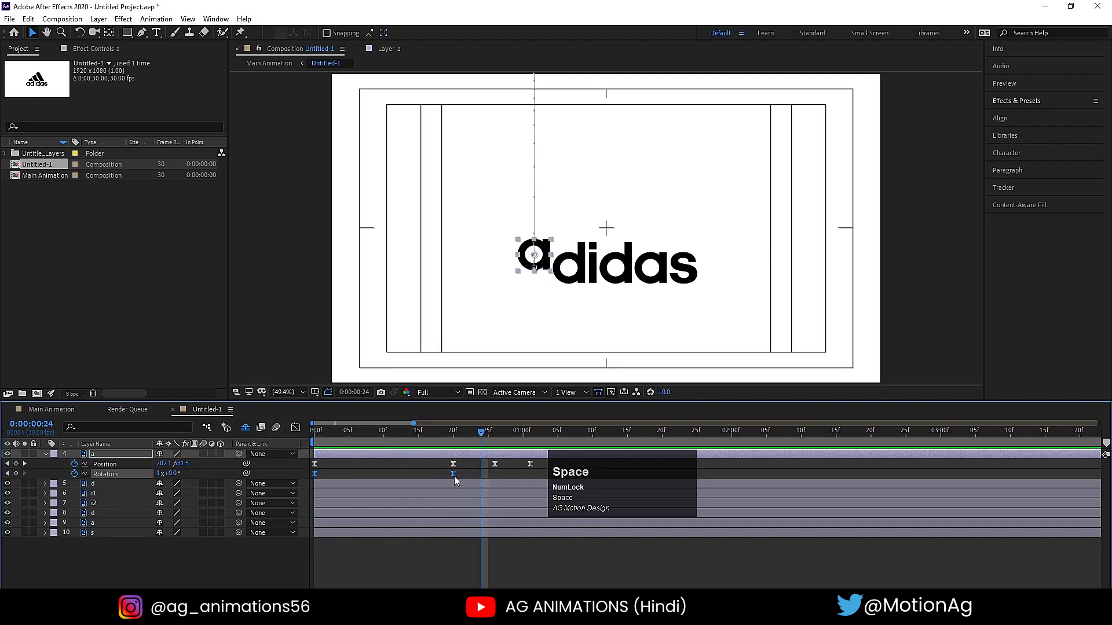
drag(421, 439, 260, 440)
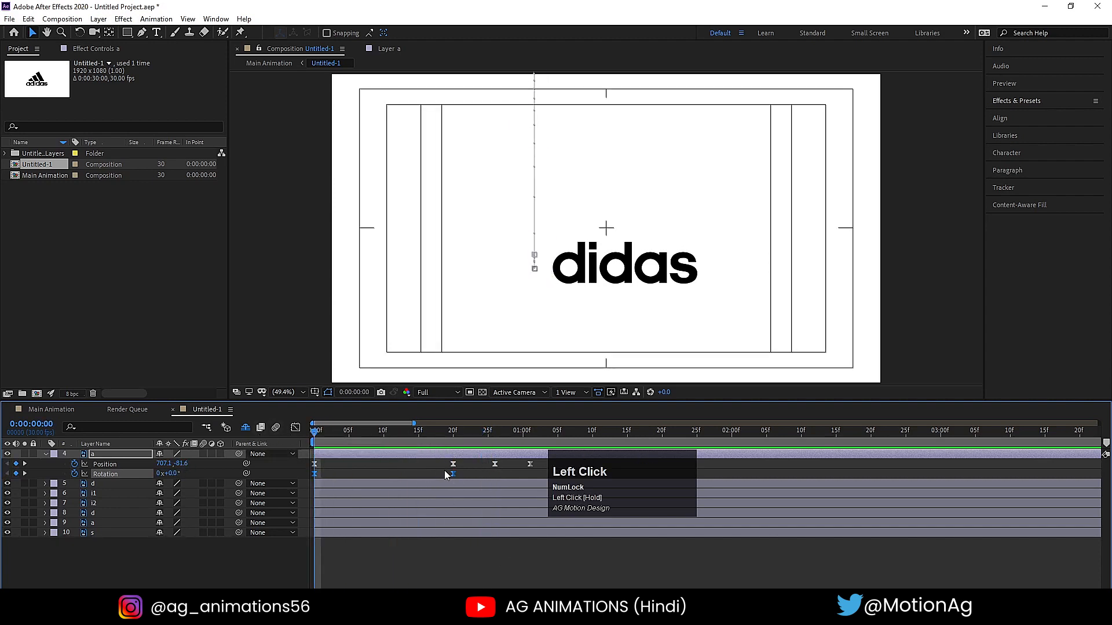
- Convert both Rotation keyframes of the first a back to linear, replay the drop, and park the playhead at 0:00:00:20
click(439, 440)
drag(461, 473, 295, 502)
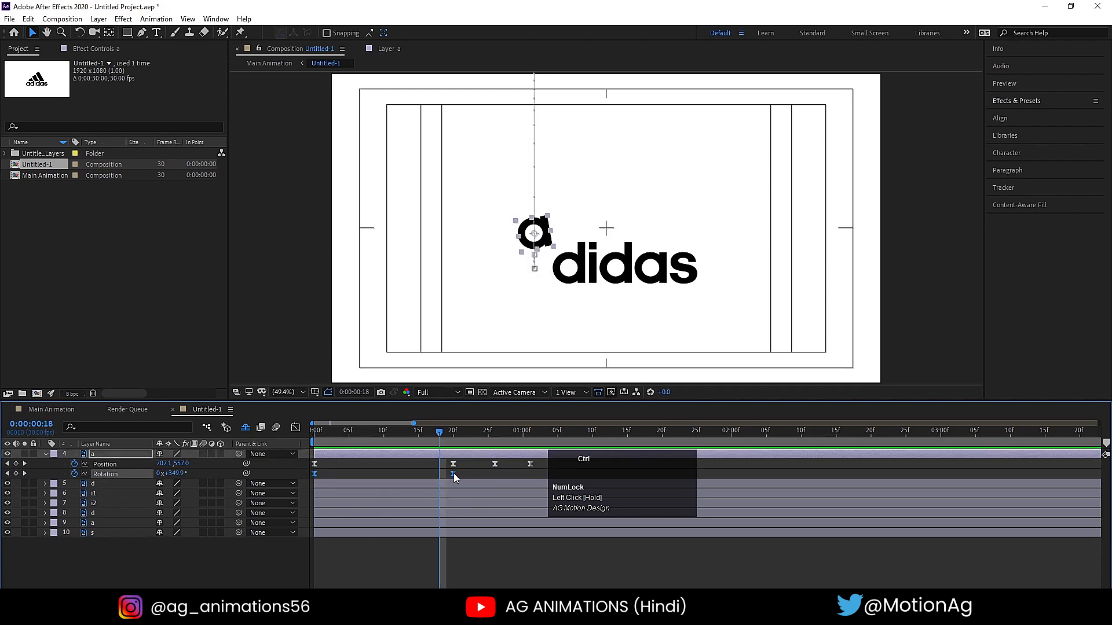
ctrl+click(453, 473)
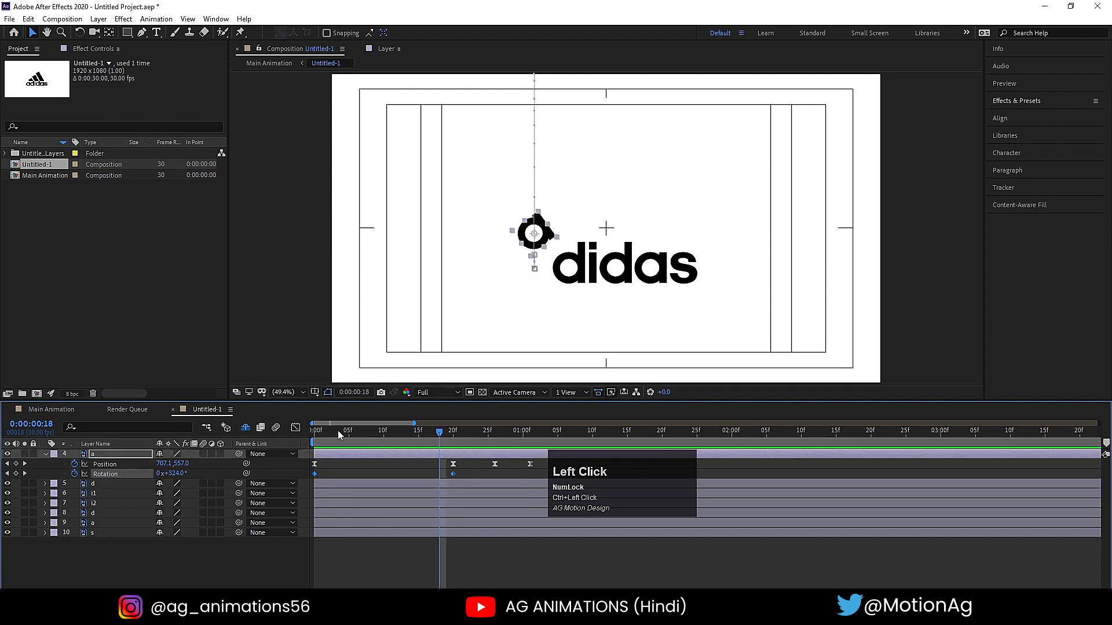
drag(338, 429, 289, 439)
key(space)
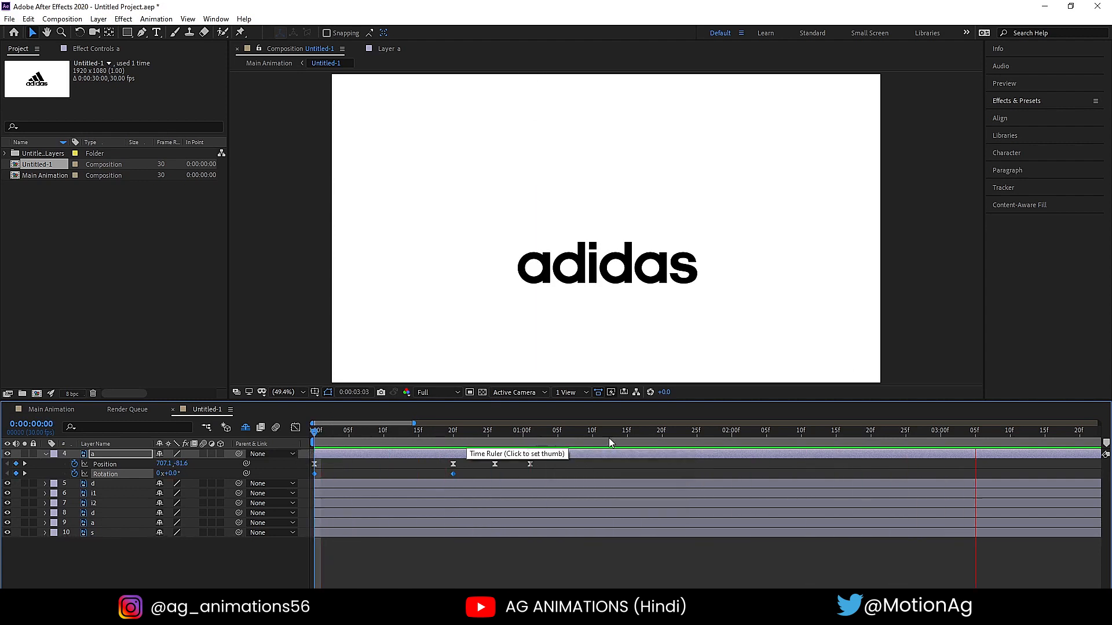
drag(609, 441, 510, 438)
drag(494, 437, 454, 434)
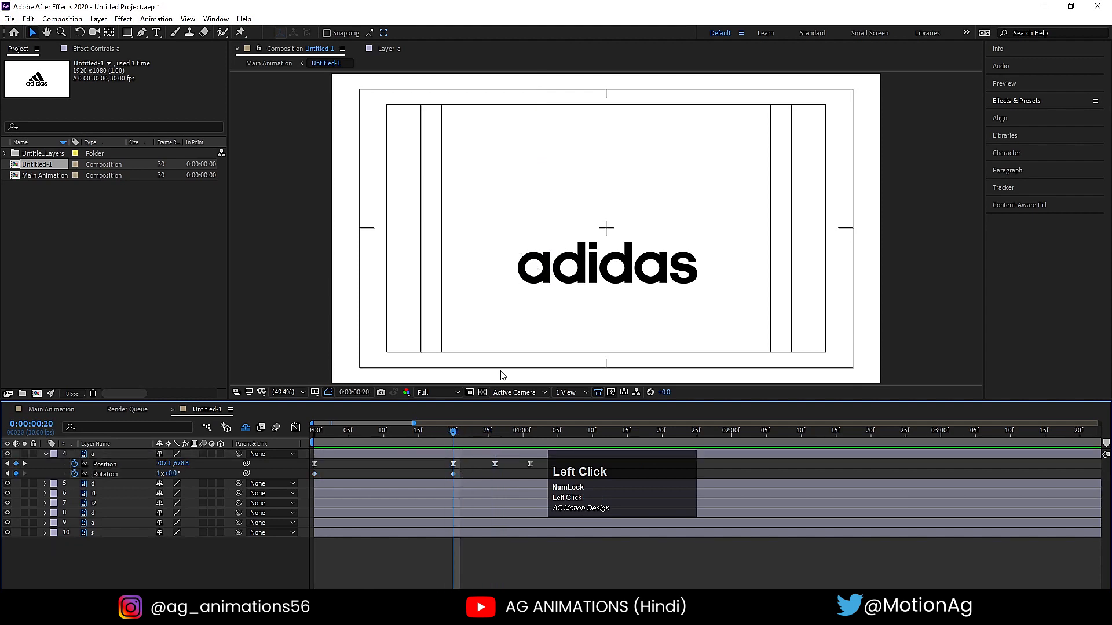
- Select the stem of the letter i (layer i2) and snap its anchor point to its center with the Pan Behind tool
click(578, 284)
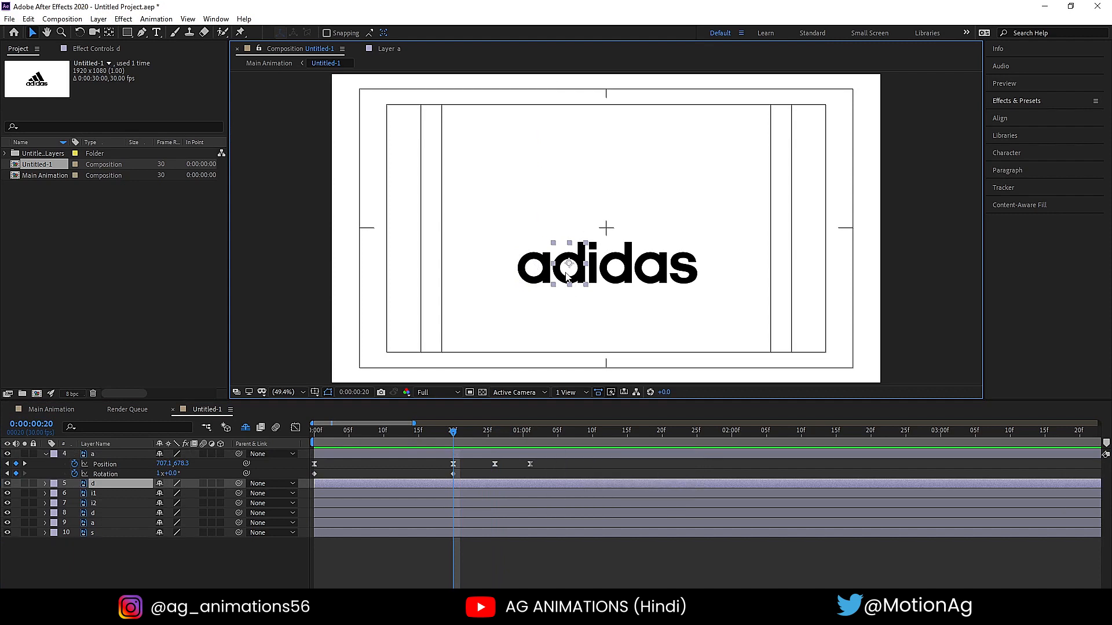
click(596, 277)
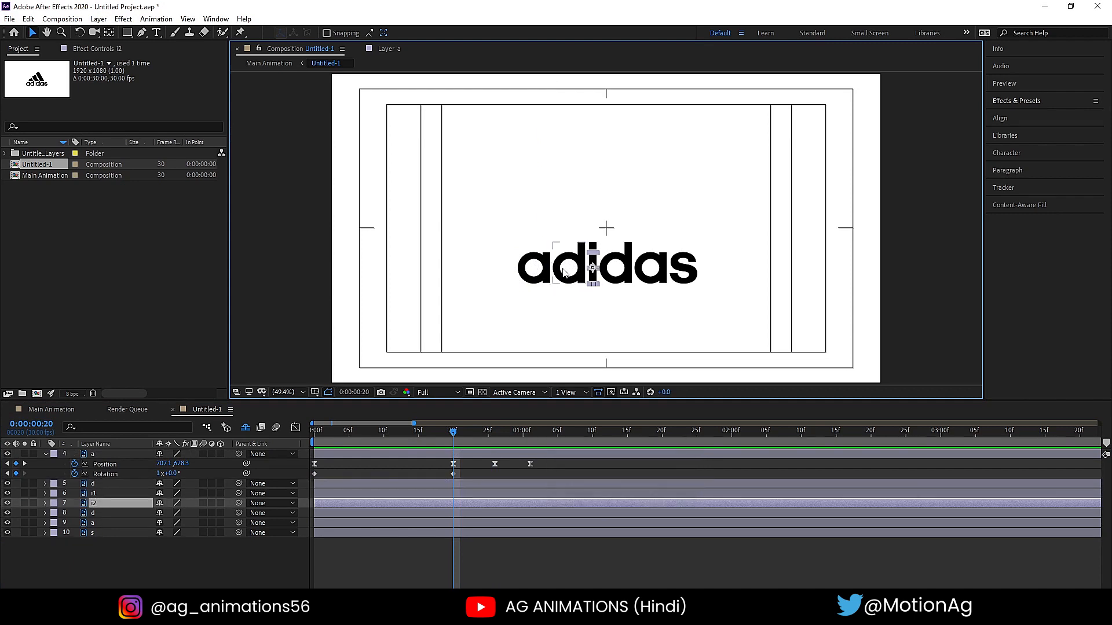
alt+scroll(564, 272, up, 4)
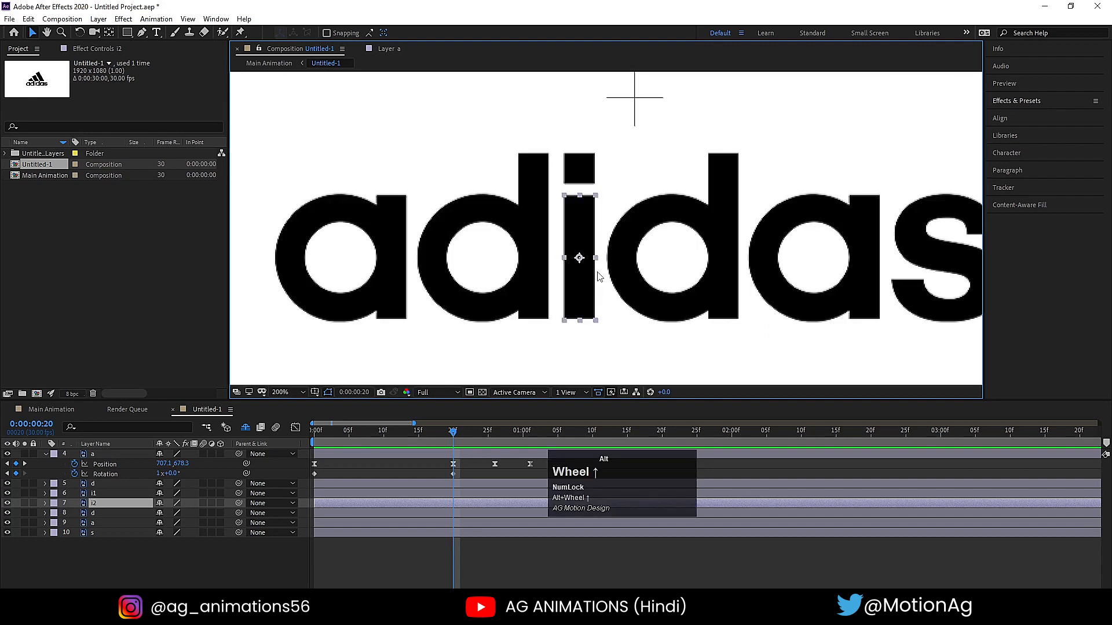
key(ctrl)
key(y)
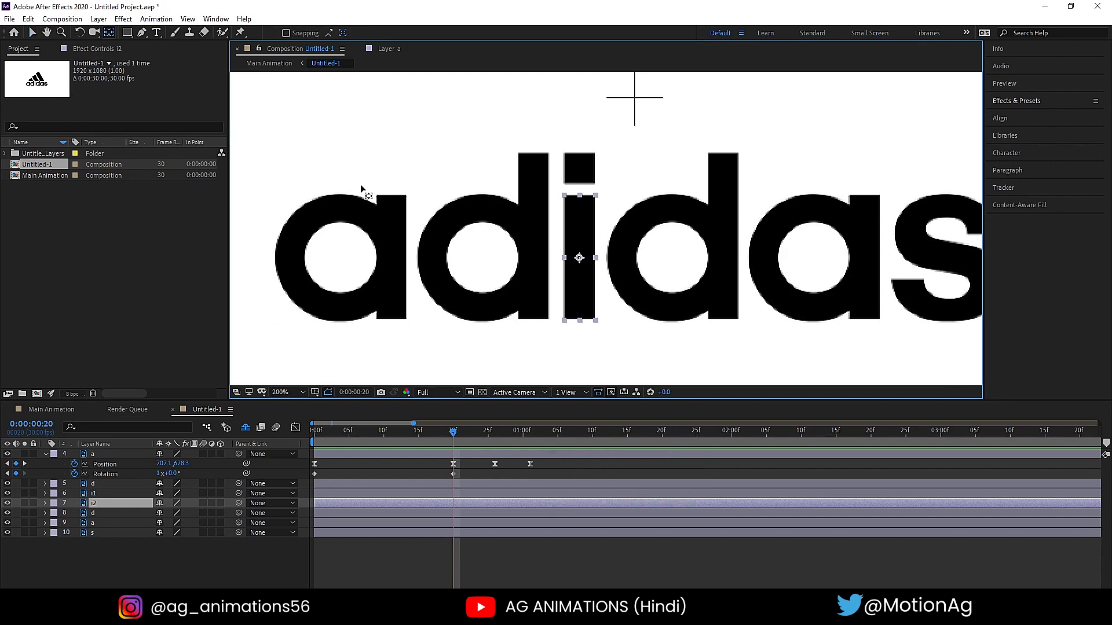
ctrl+click(579, 257)
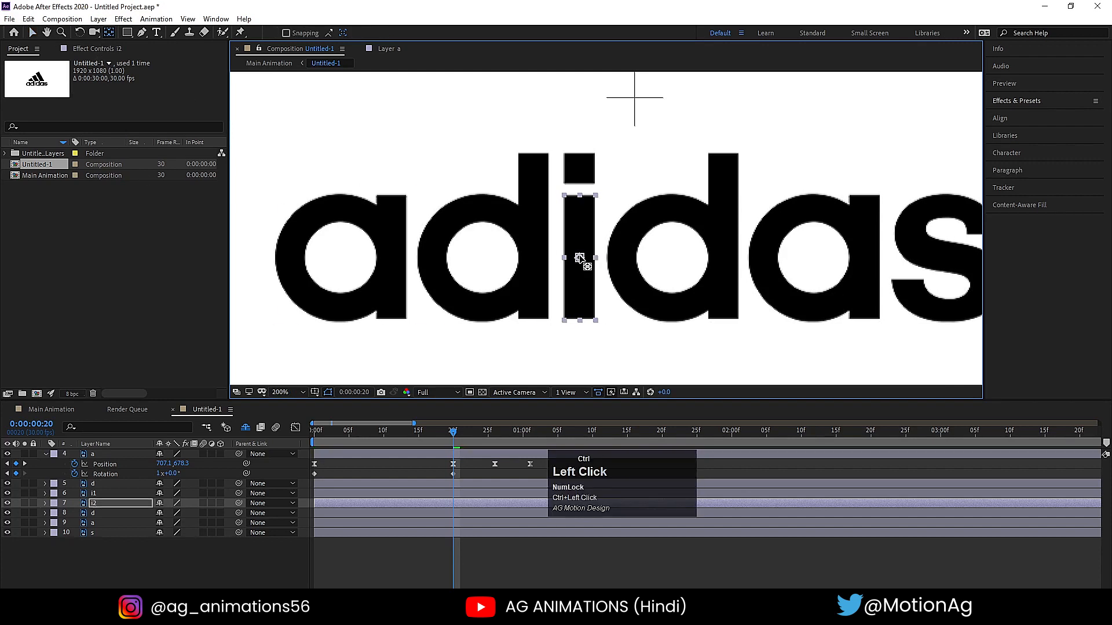
- Move the anchor point of the i's stem to its bottom center and replay the animation from the start
drag(580, 267, 585, 318)
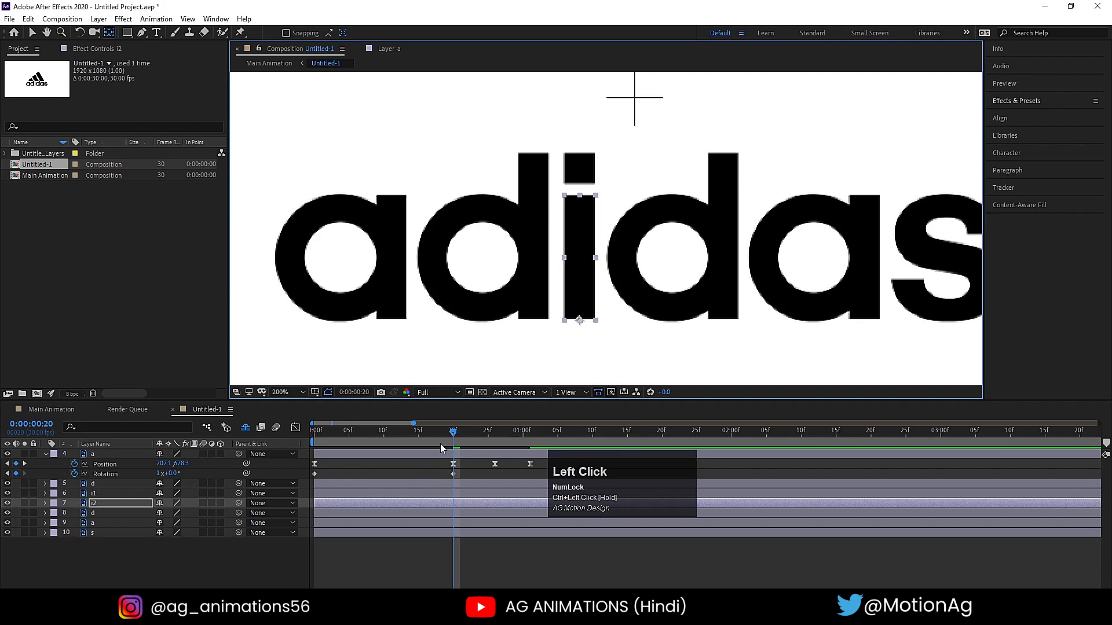
drag(440, 444, 314, 435)
scroll(519, 190, down, 6)
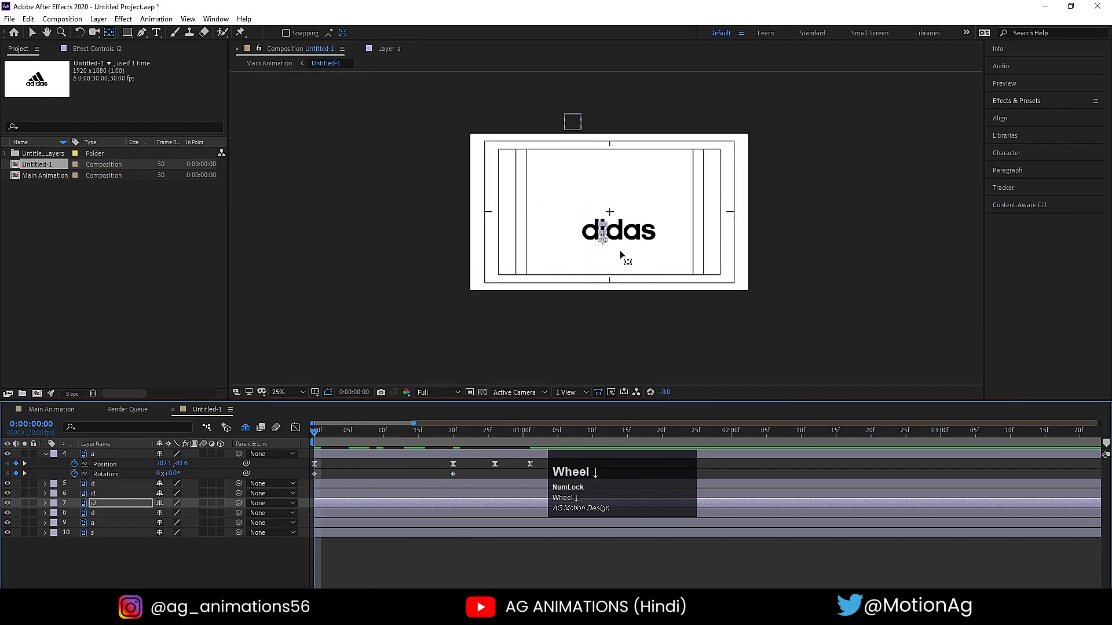
scroll(620, 255, up, 4)
key(space)
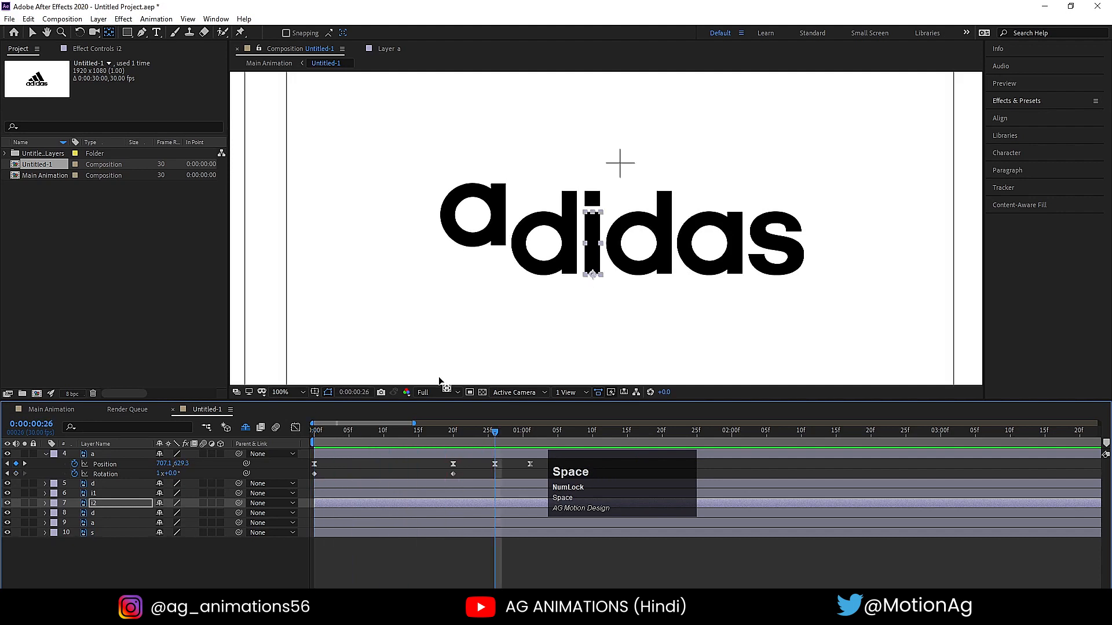
- Shift the start of the i's stem layer (i2) to 0:00:00:20
click(452, 440)
click(461, 237)
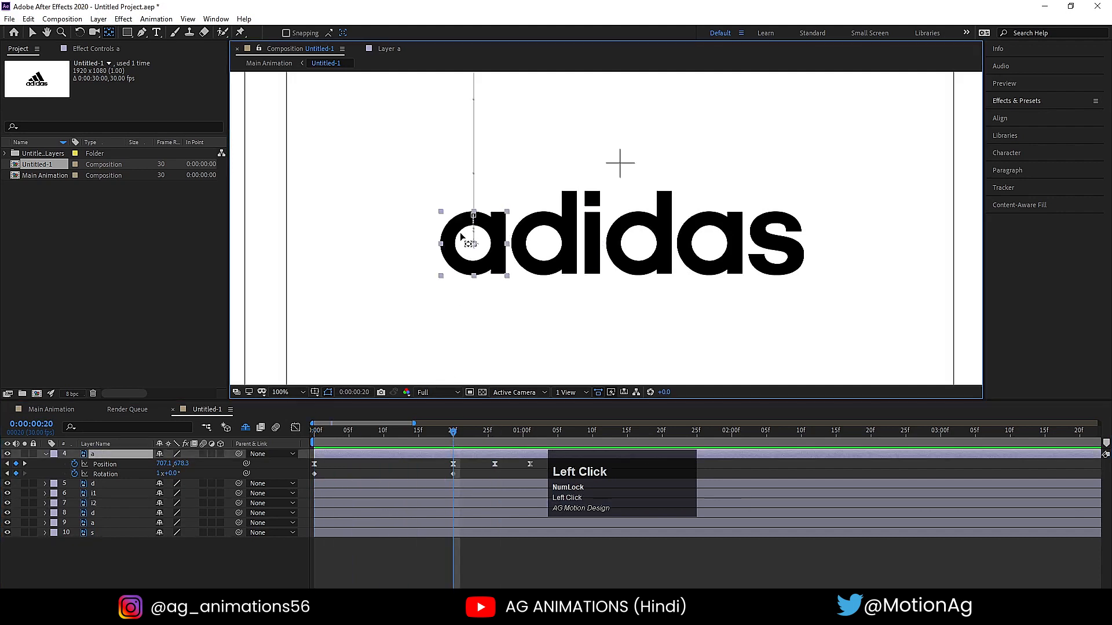
click(590, 238)
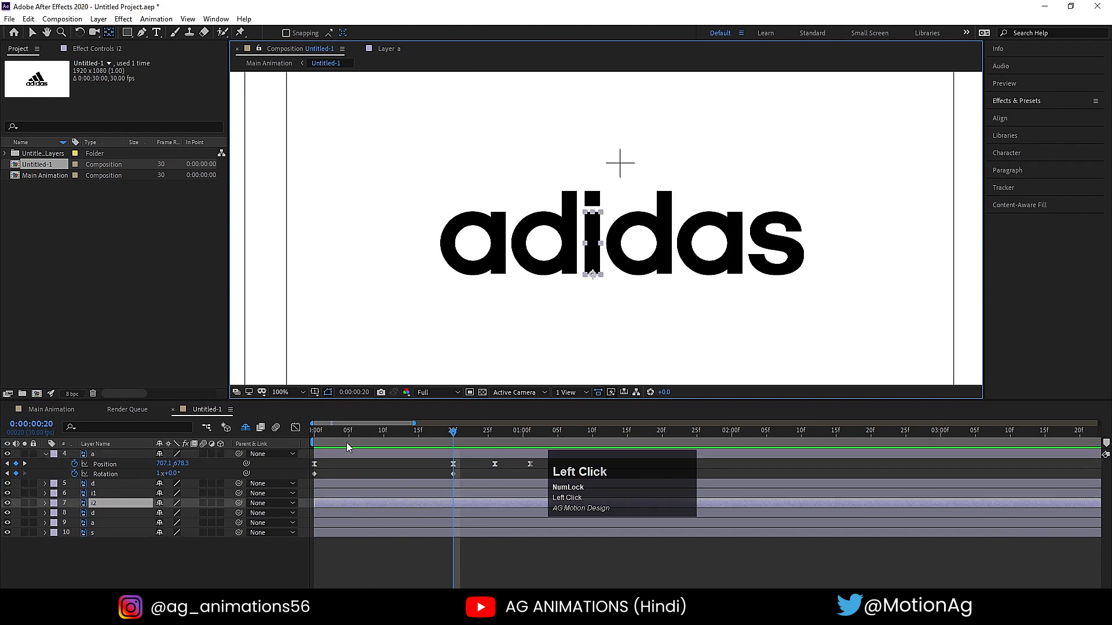
key(bracketleft)
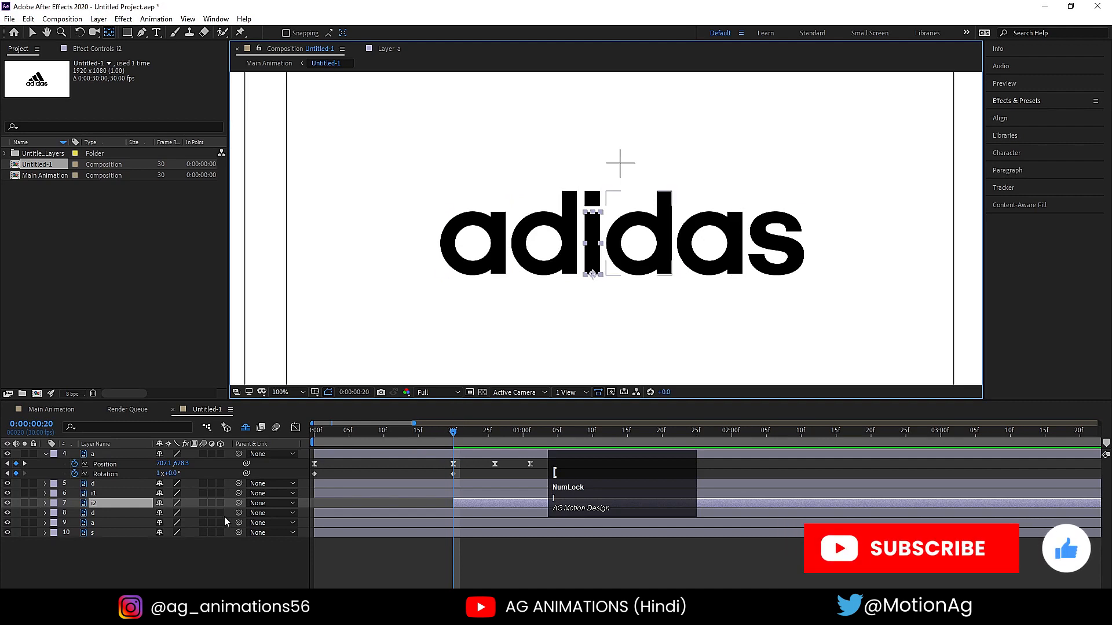
- Unlink the stem's Scale proportions, set its vertical scale to 0%, and add a Scale keyframe at 0:00:00:20
key(a)
key(s)
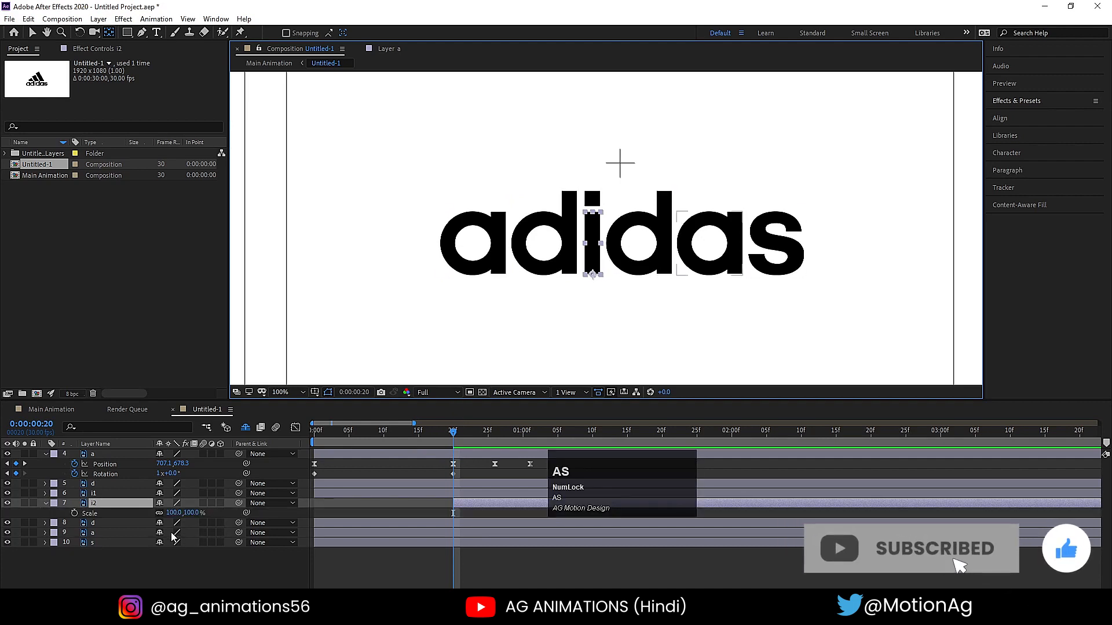
click(156, 517)
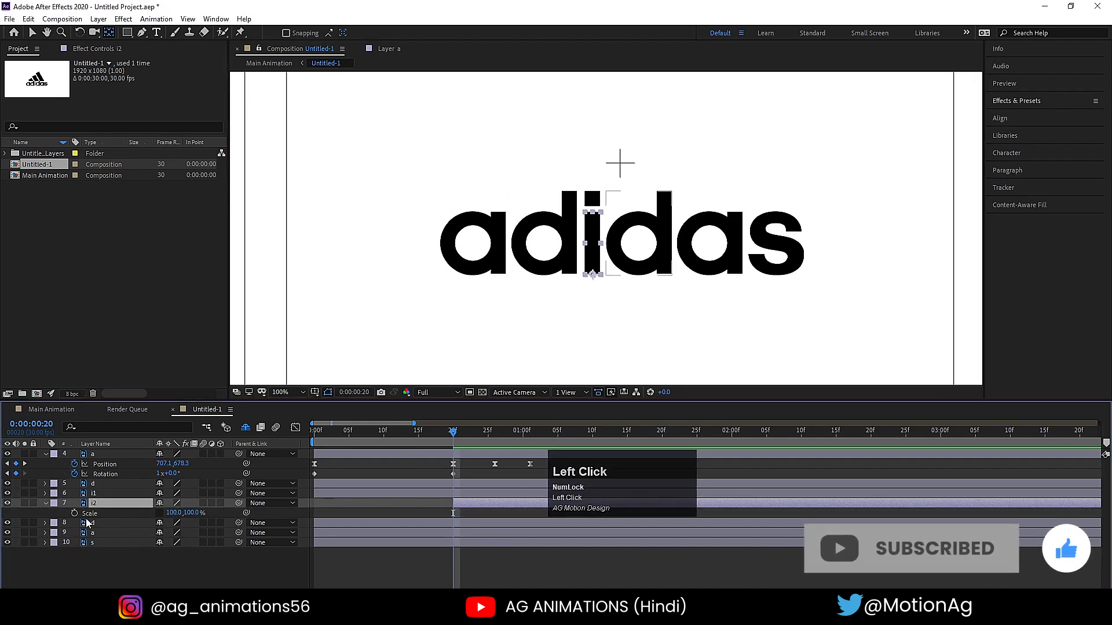
click(193, 513)
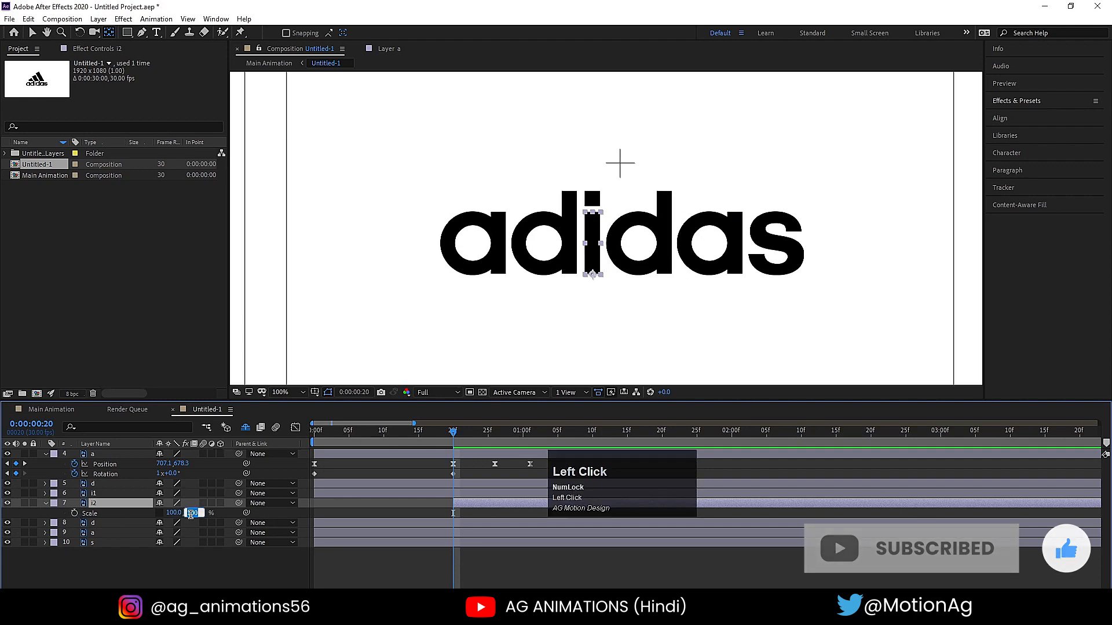
text(0)
key(Return)
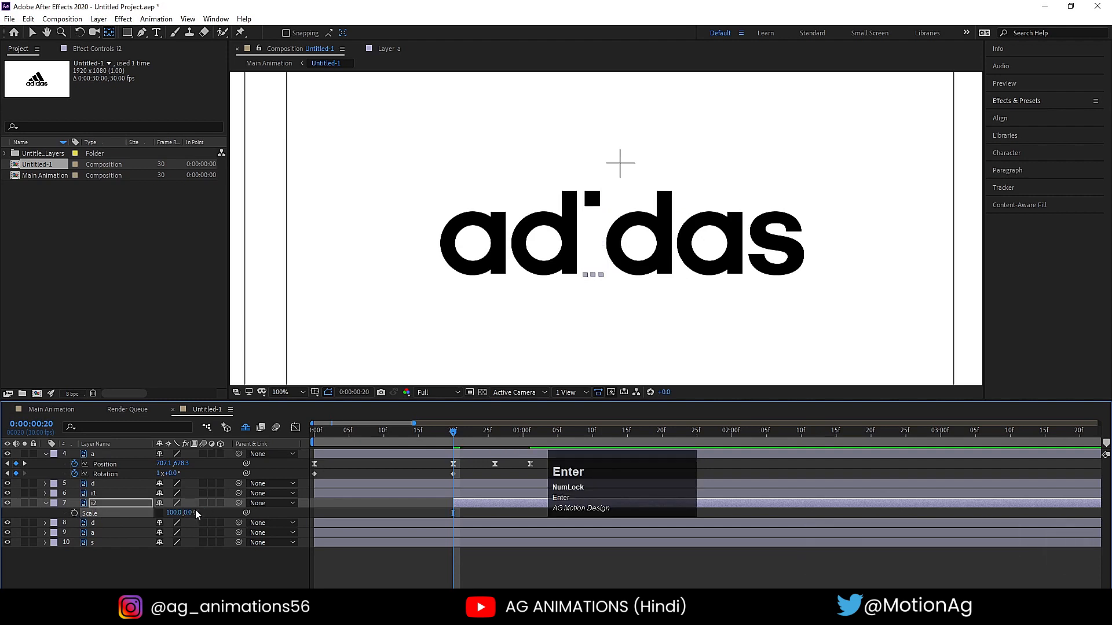
key(minus)
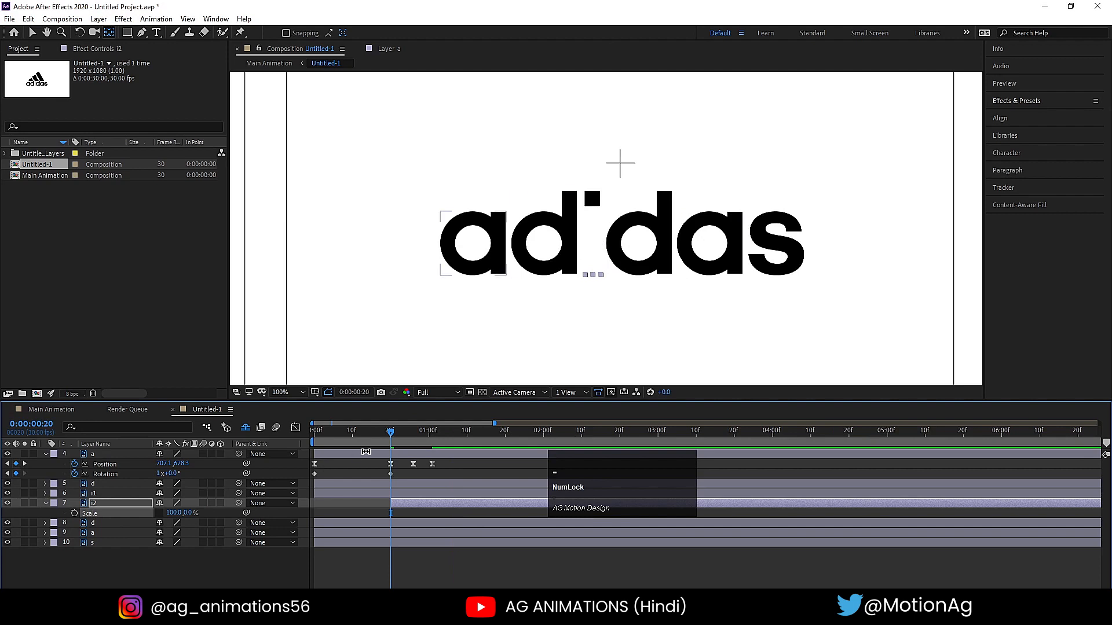
mouse_move(391, 433)
mouse_down()
mouse_move(416, 433)
mouse_move(394, 434)
mouse_up()
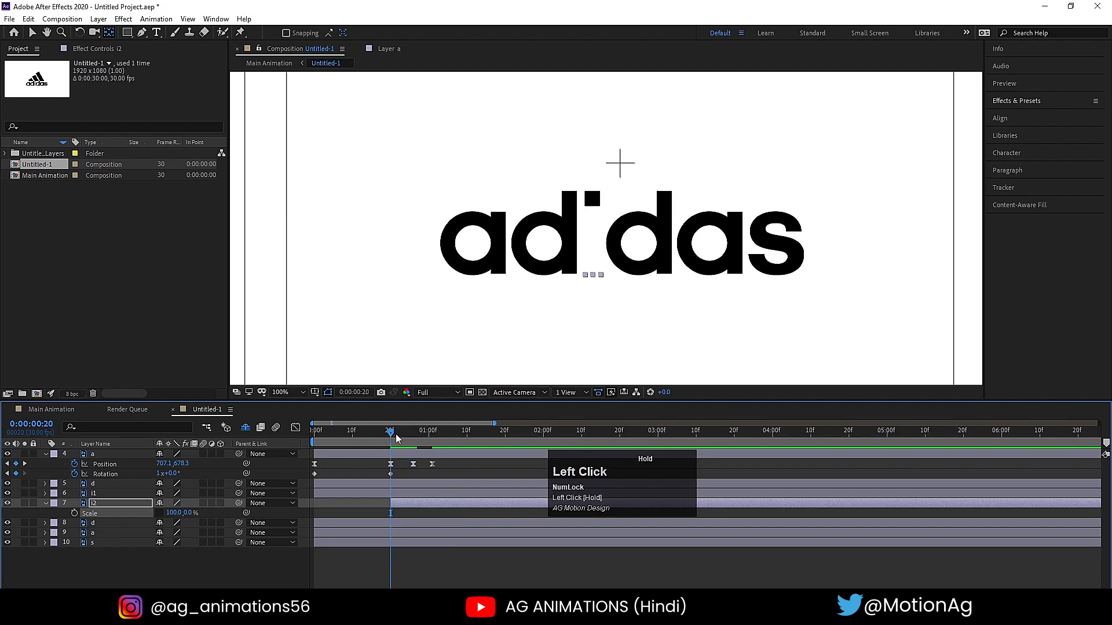
click(75, 513)
- Keyframe the stem's vertical scale at 0:00:00:26, trying 120% and settling on 140%
key(k)
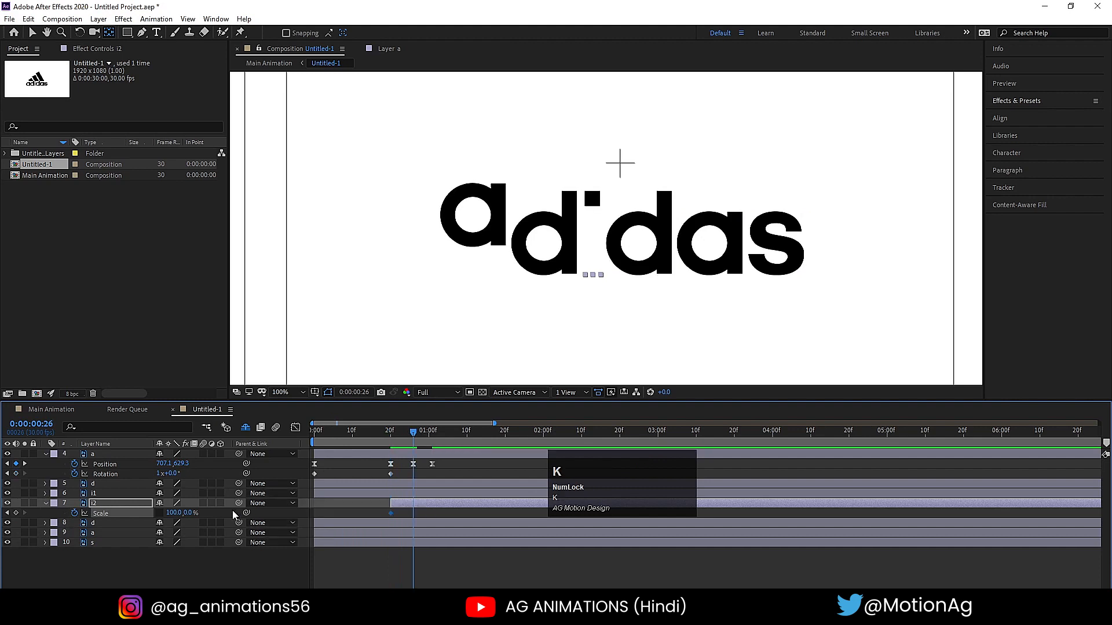
click(189, 513)
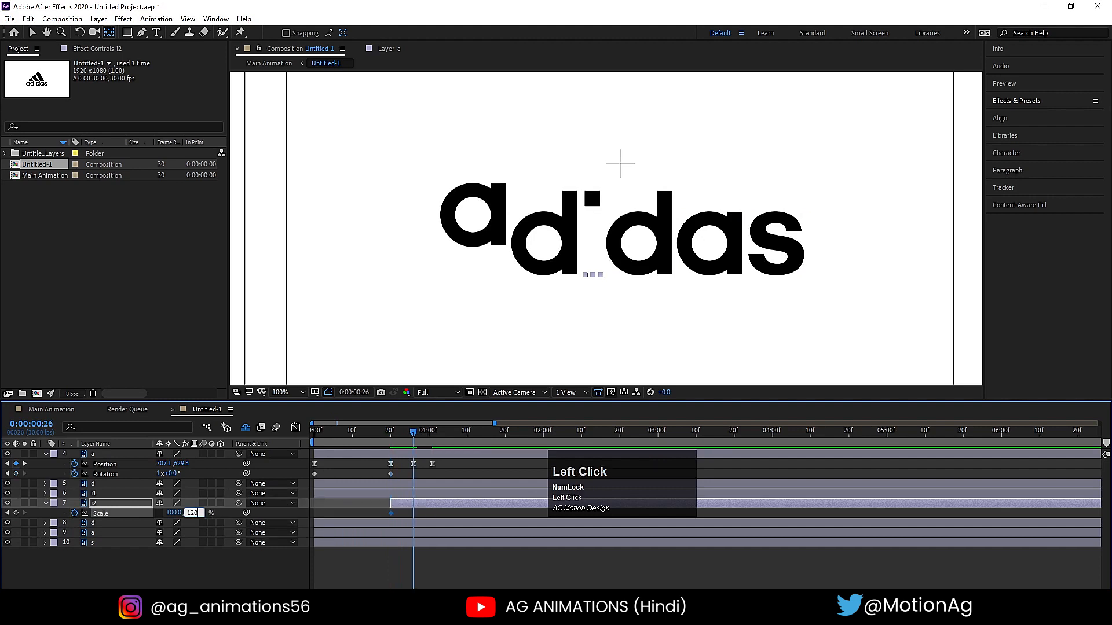
text(120)
key(Return)
click(191, 513)
text(1)
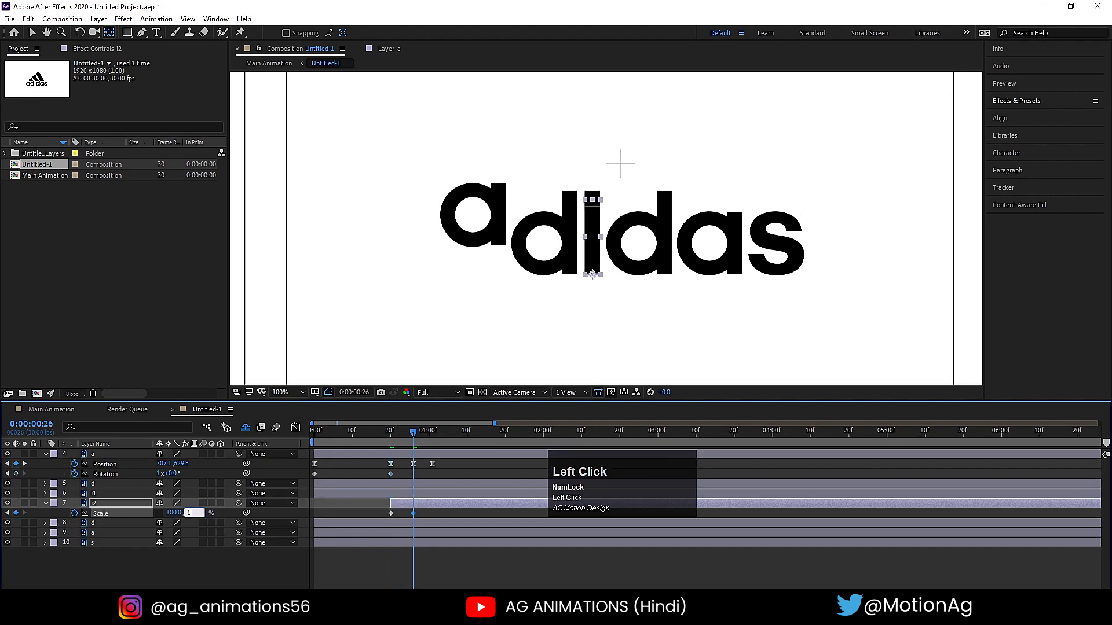
text(40)
key(Return)
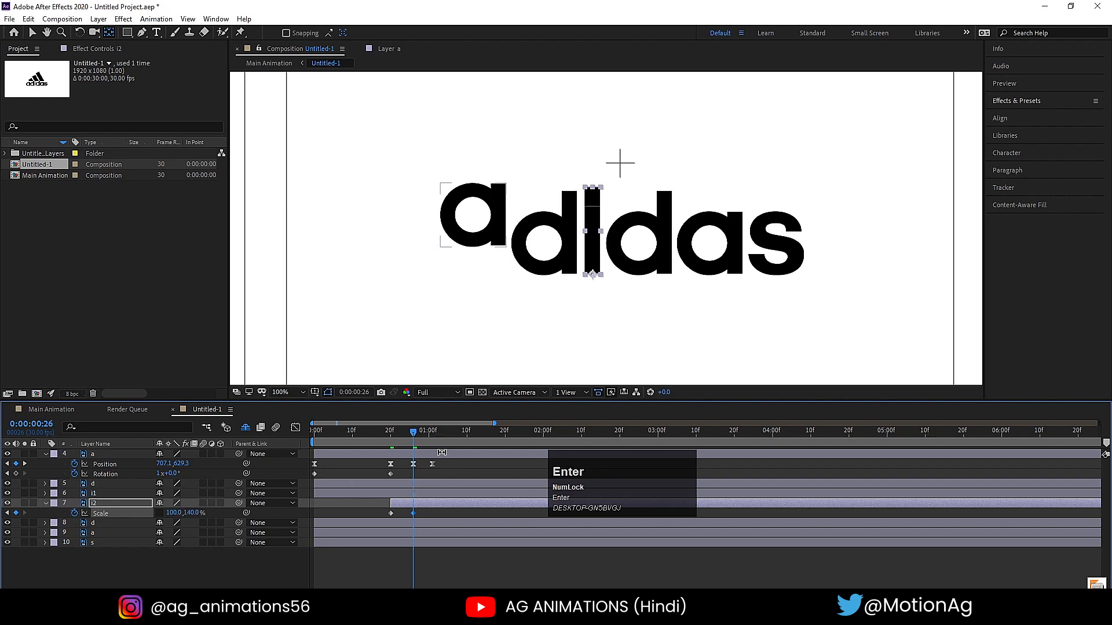
- Keyframe the stem's vertical scale back to 100% at 0:00:01:01
drag(430, 444, 433, 443)
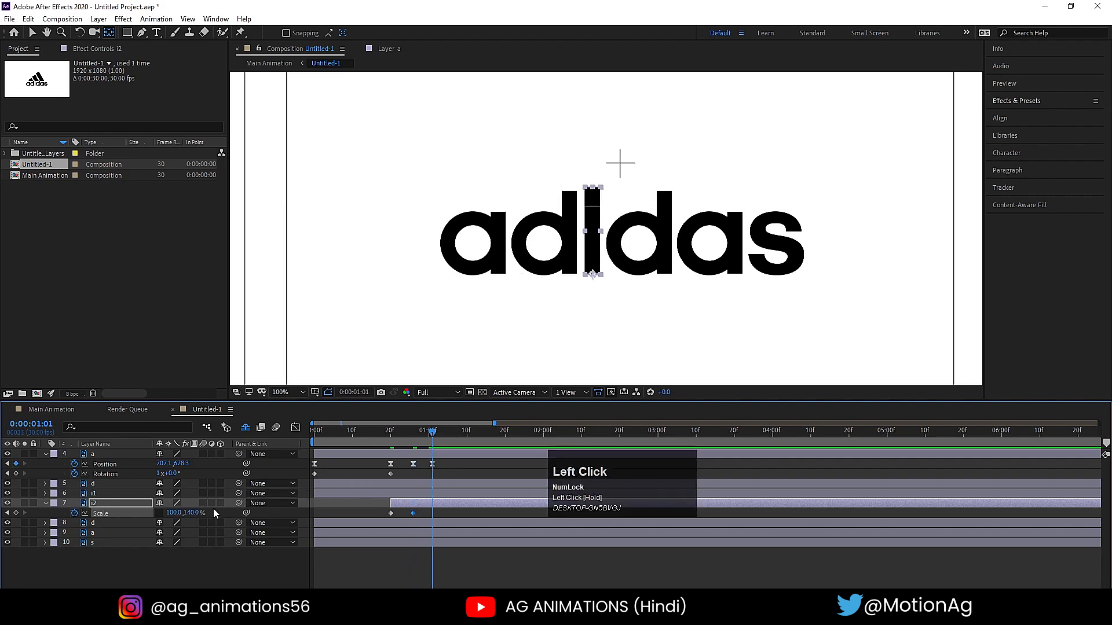
click(195, 513)
text(100)
key(Return)
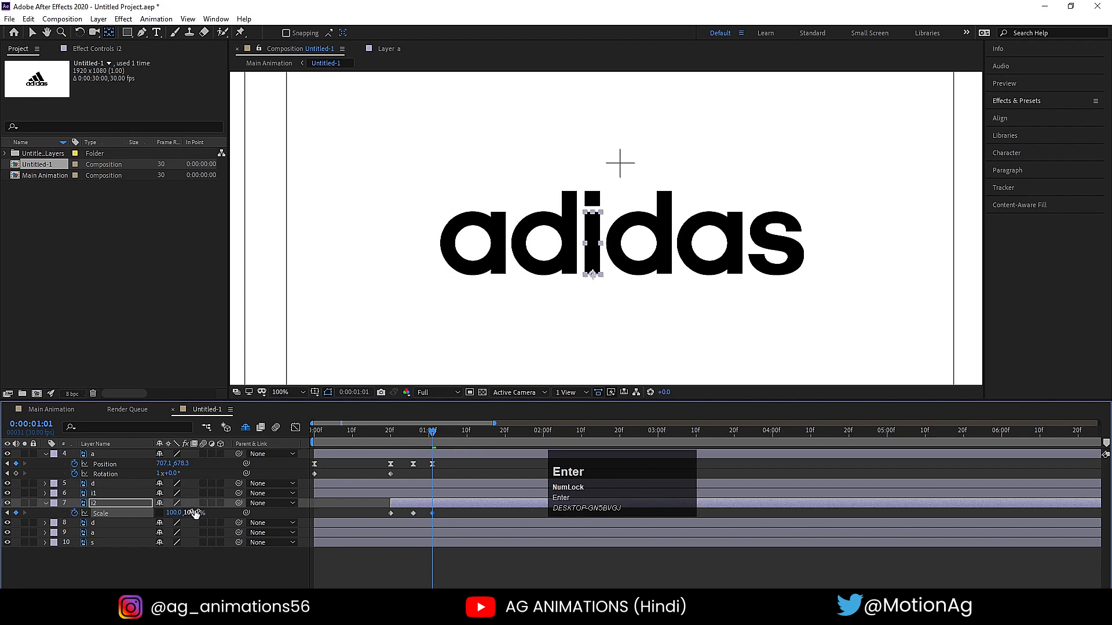
- Solo layer i2, apply Easy Ease to its three Scale keyframes, and collapse the first a's properties
click(25, 503)
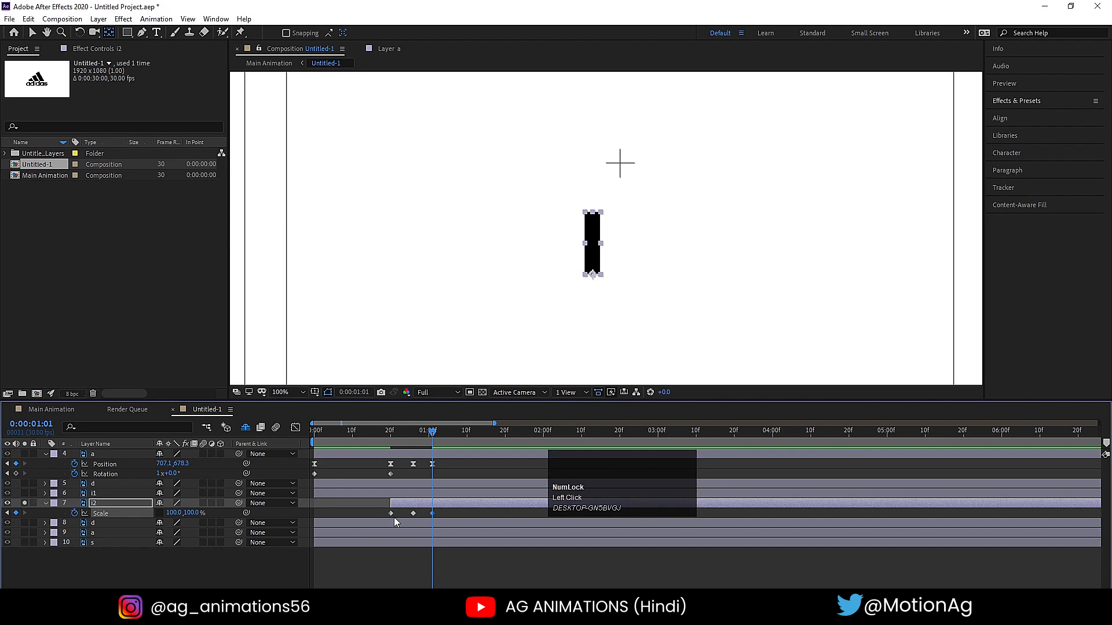
drag(373, 513, 458, 539)
key(F9)
click(52, 454)
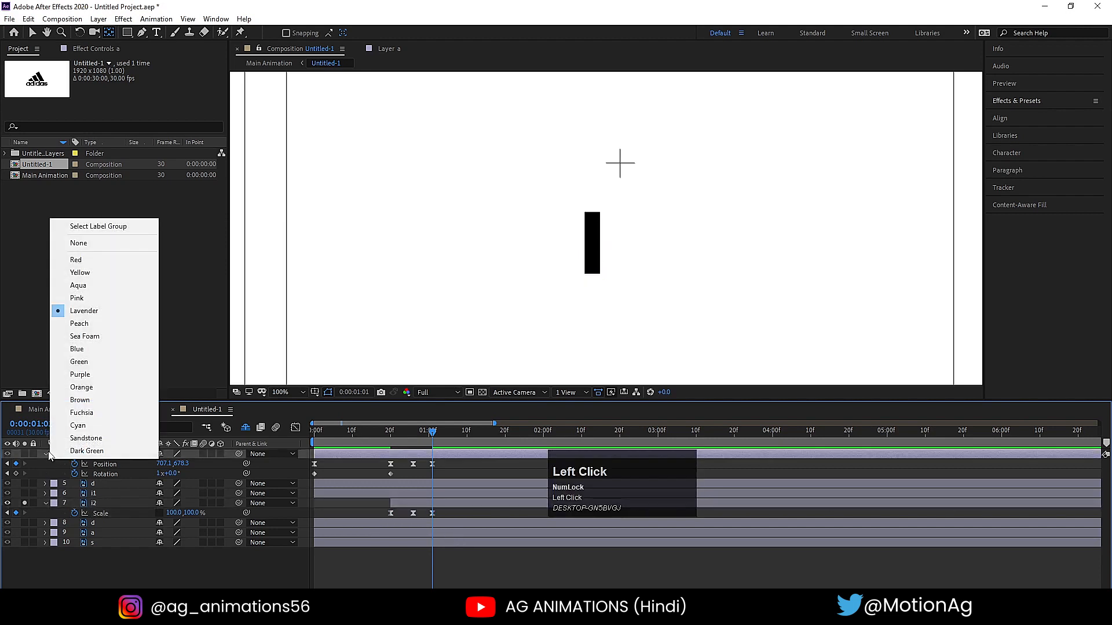
click(44, 454)
click(45, 454)
- Select the stem's three Scale keyframes and preview its eased growth from 0:00:00:19
drag(378, 496, 438, 512)
click(395, 432)
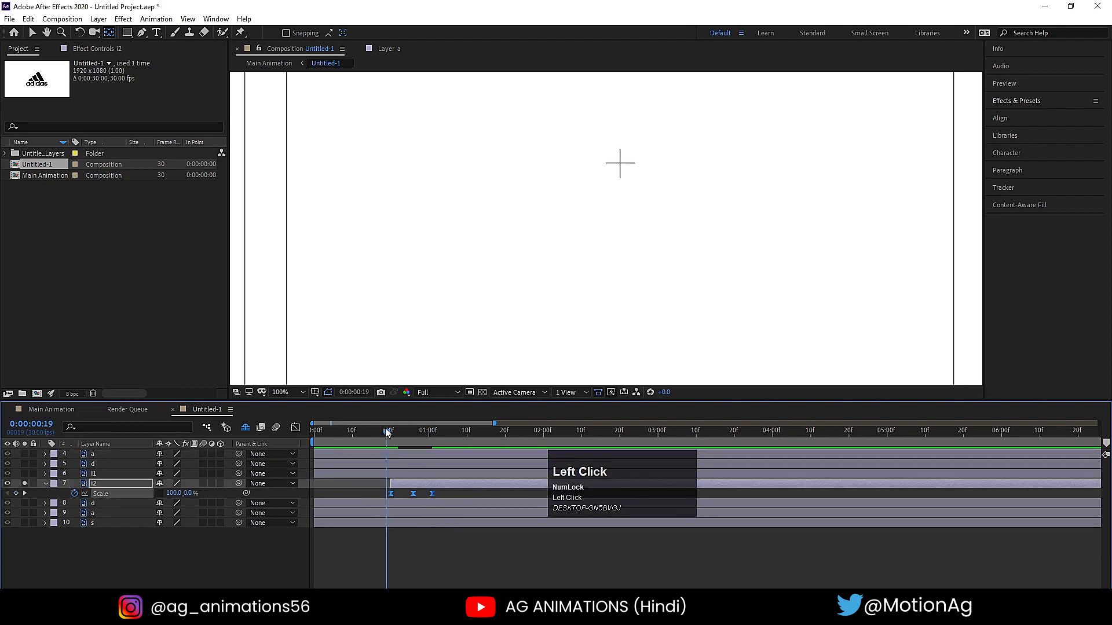
key(space)
click(388, 440)
- Reshape the stem's Scale speed graph with sharp peaks just after the first keyframe and just before the last, and preview it
key(equal)
click(295, 431)
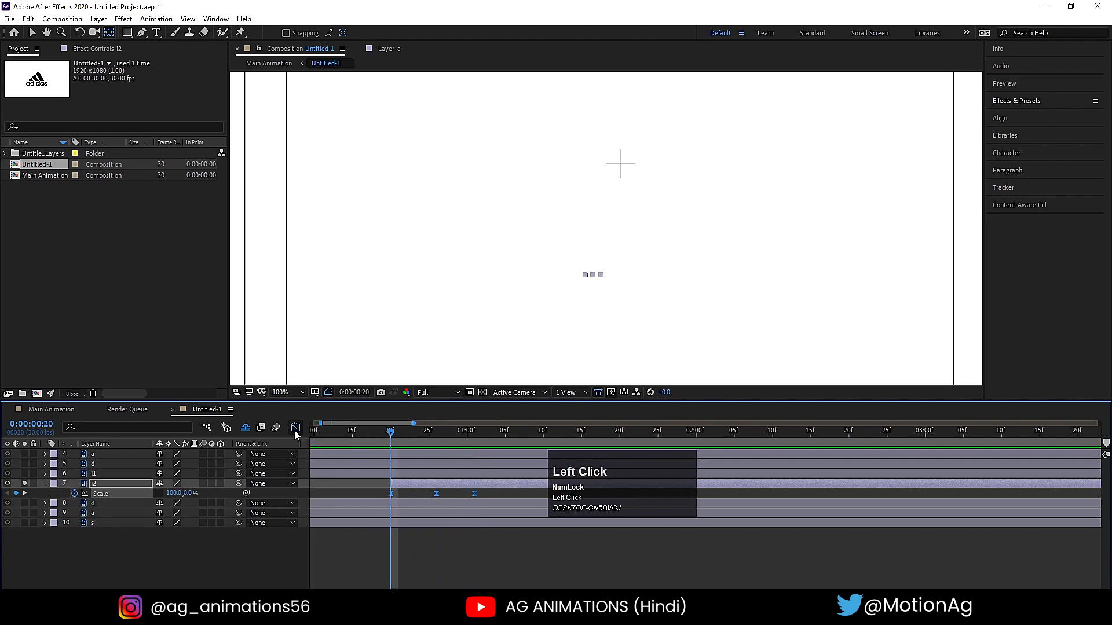
drag(437, 539, 455, 554)
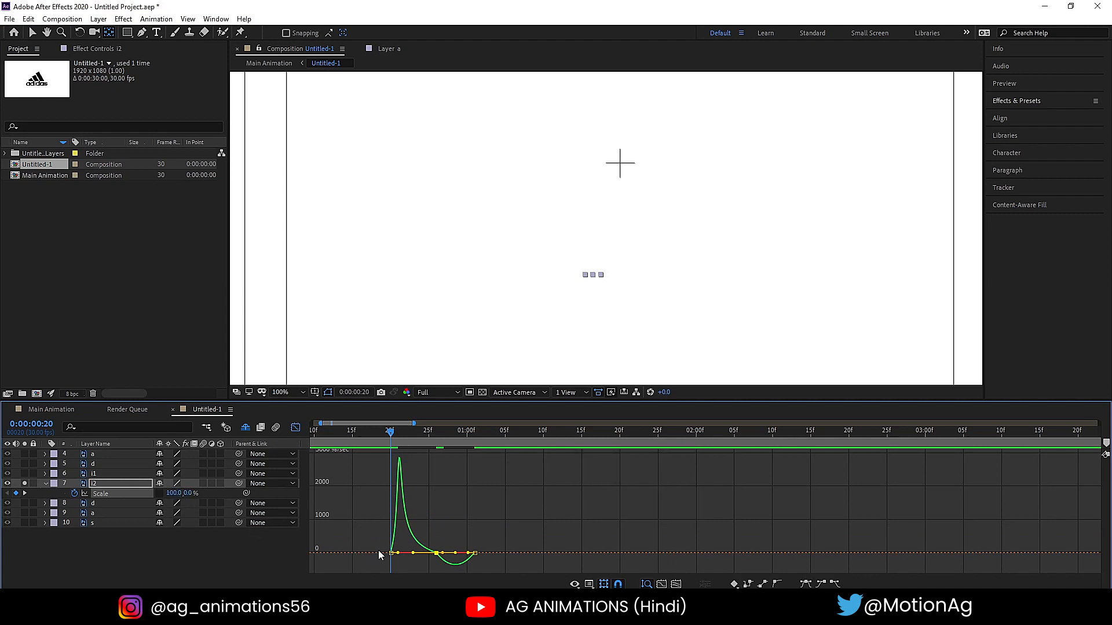
drag(443, 554, 452, 554)
key(space)
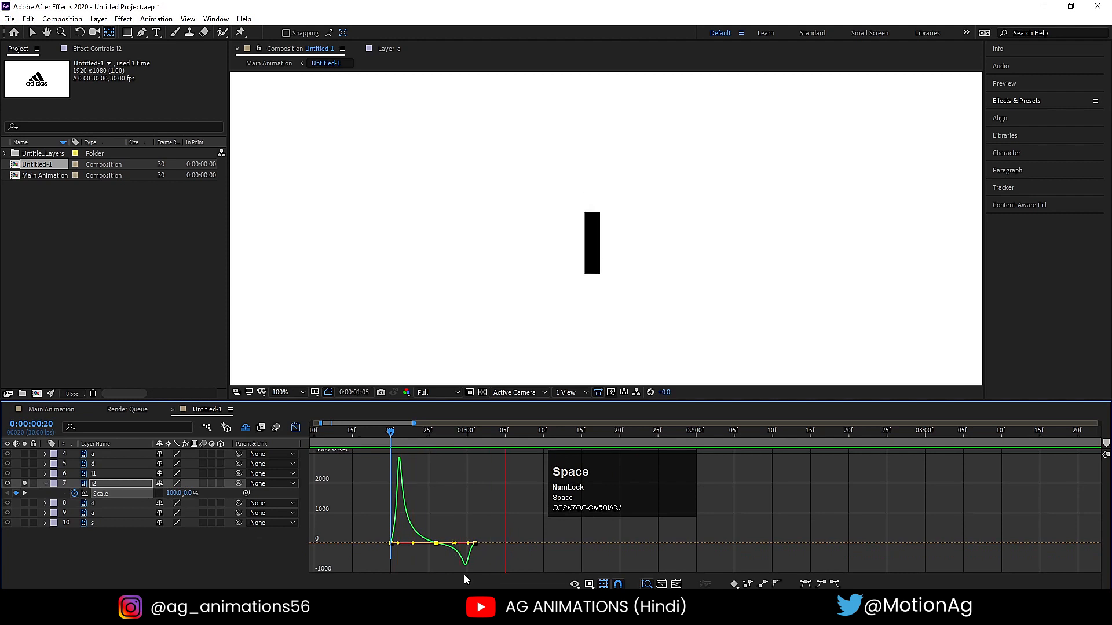
- Close the Graph Editor, replay the stem's growth, and park the playhead at 0:00:00:20
click(296, 428)
click(381, 435)
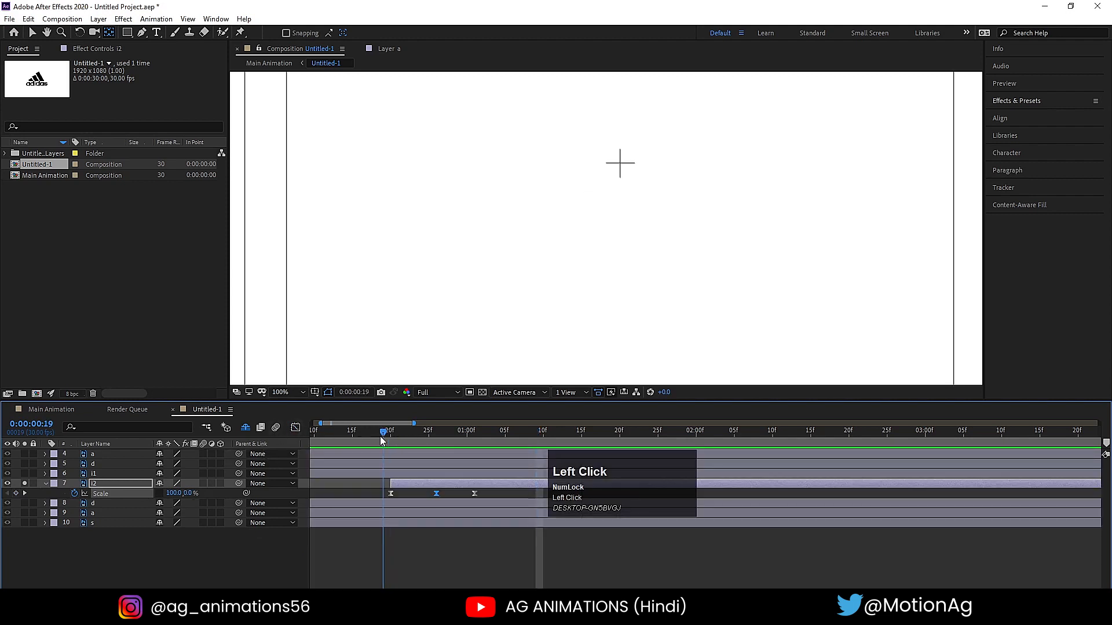
key(space)
click(380, 436)
drag(384, 436, 390, 436)
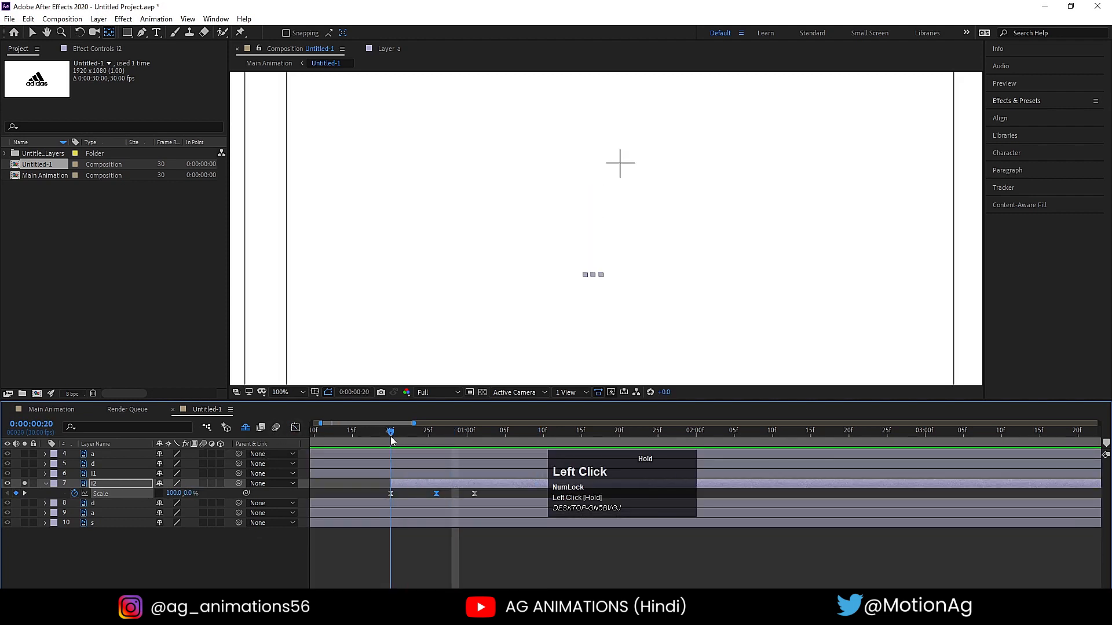
- Solo the i's dot (layer i1) together with i2 and shift the dot layer's start to 0:00:00:20
click(26, 473)
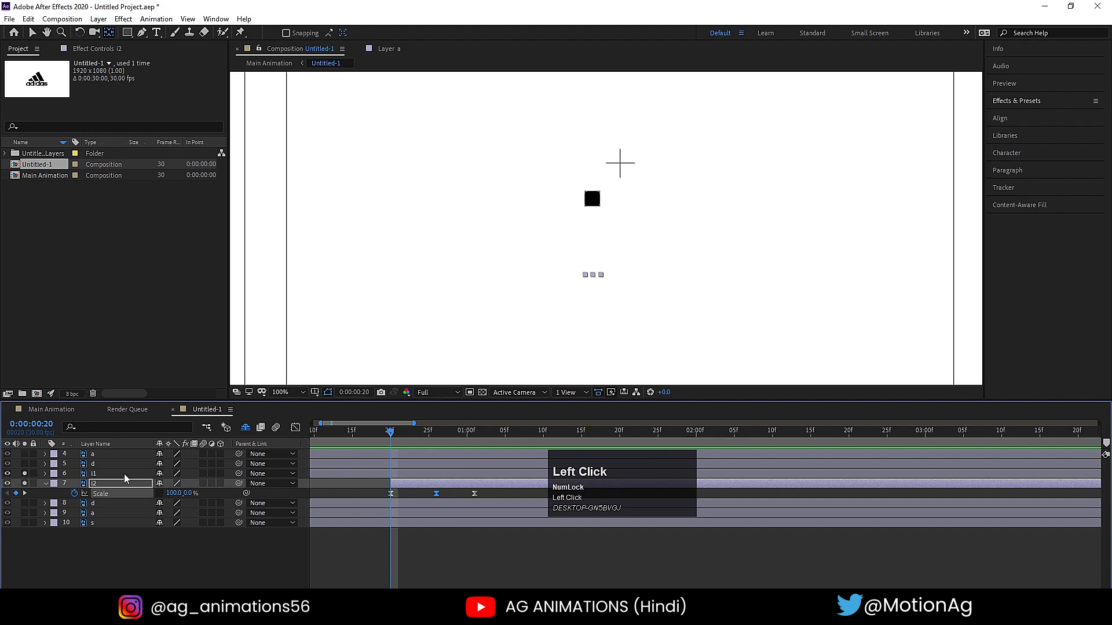
click(130, 474)
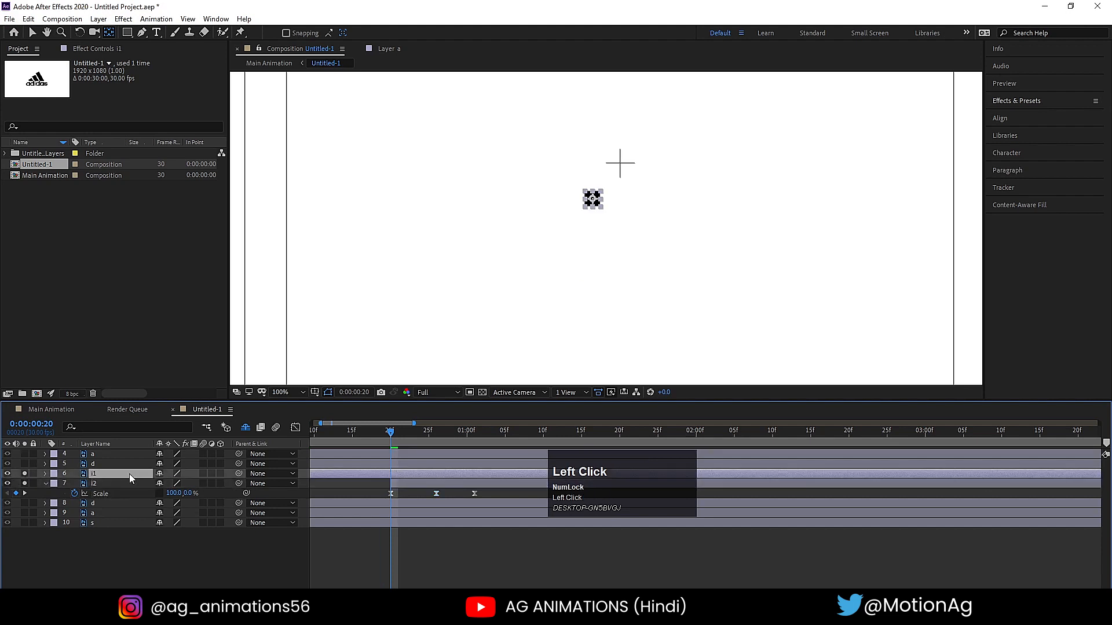
click(24, 483)
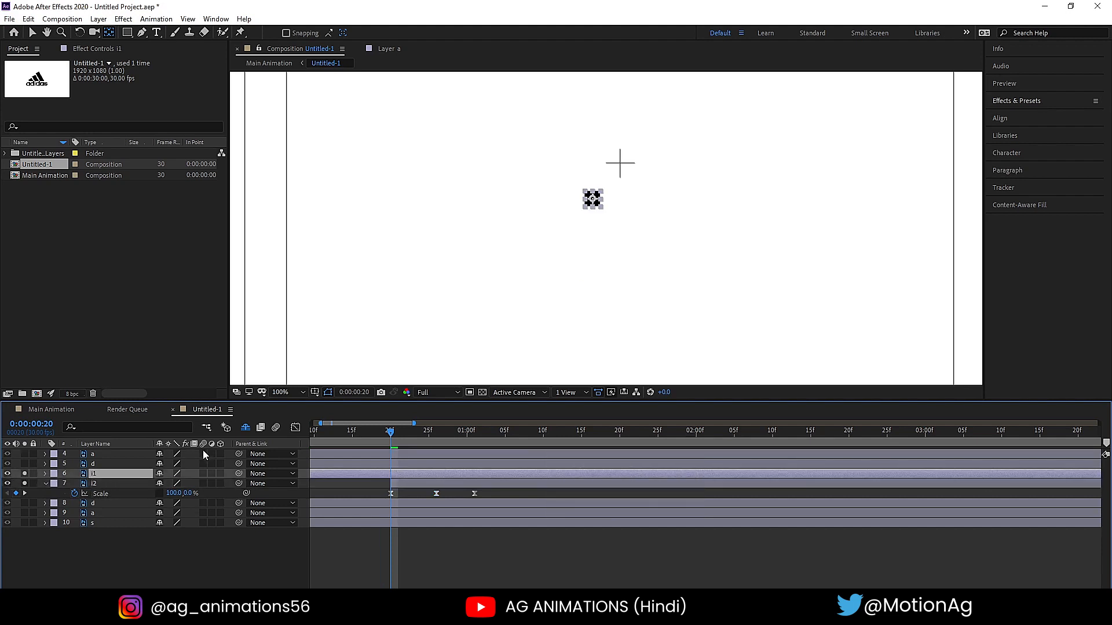
key(bracketleft)
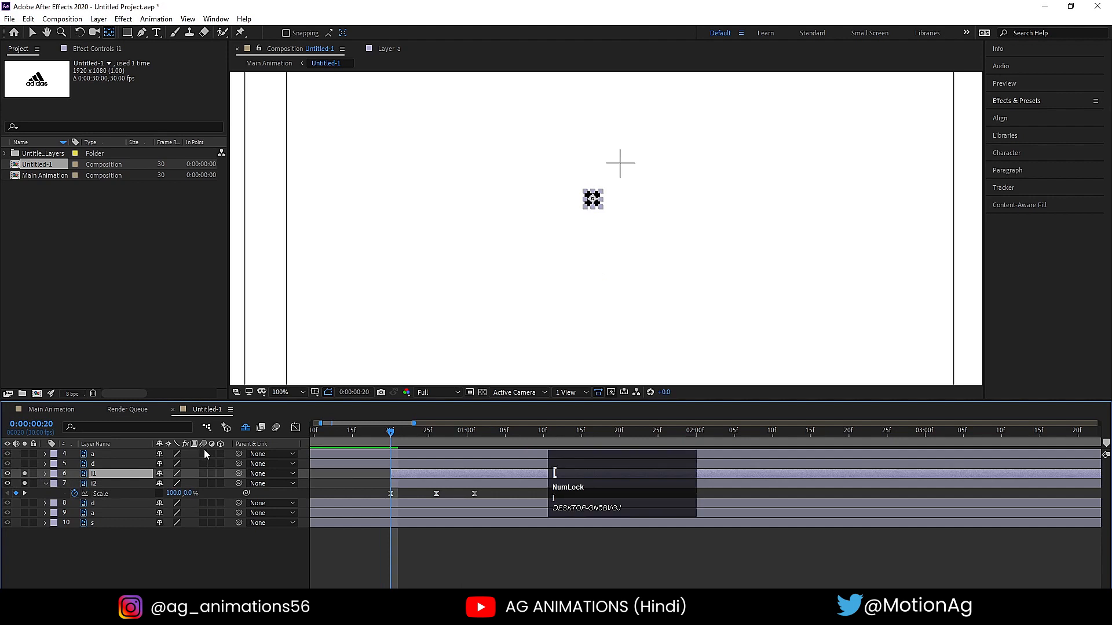
- Lower the dot to a vertical position of 705.3 and add a Position keyframe at 0:00:00:20
key(p)
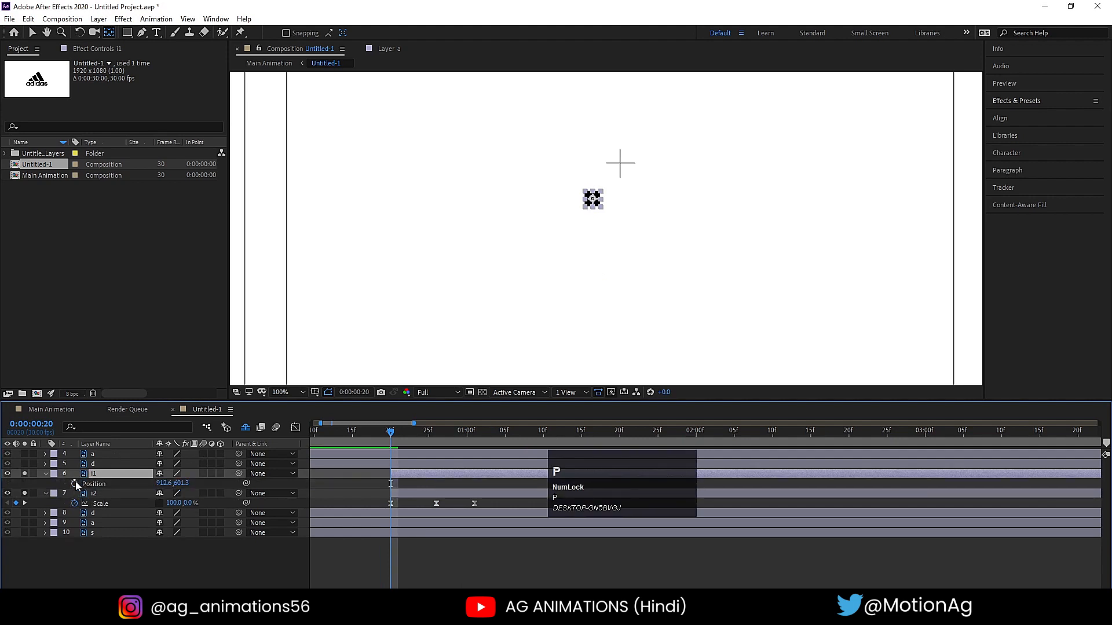
drag(181, 483, 234, 491)
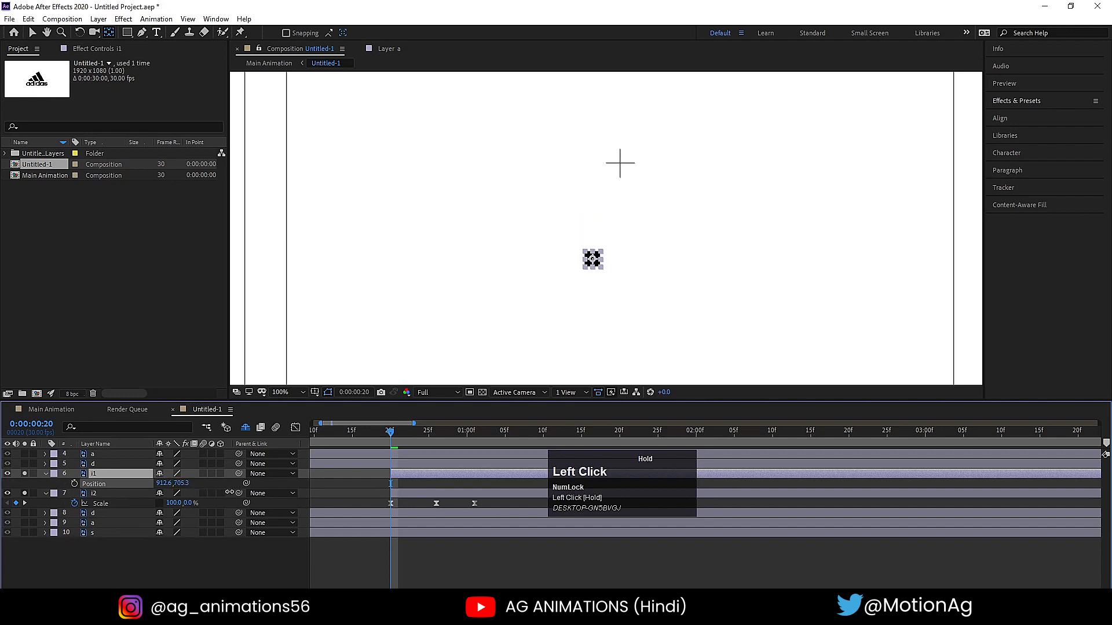
click(74, 483)
- Keyframe the dot high above the stem at 0:00:00:26 and down at vertical position 602.3 at 0:00:01:01
key(k)
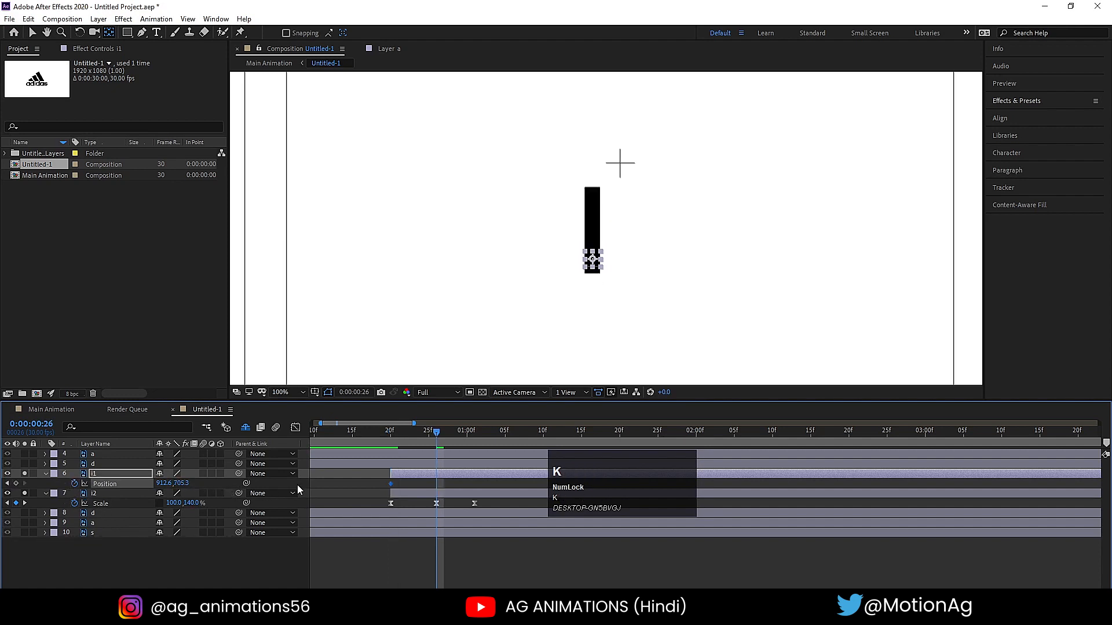
drag(180, 483, 264, 490)
key(k)
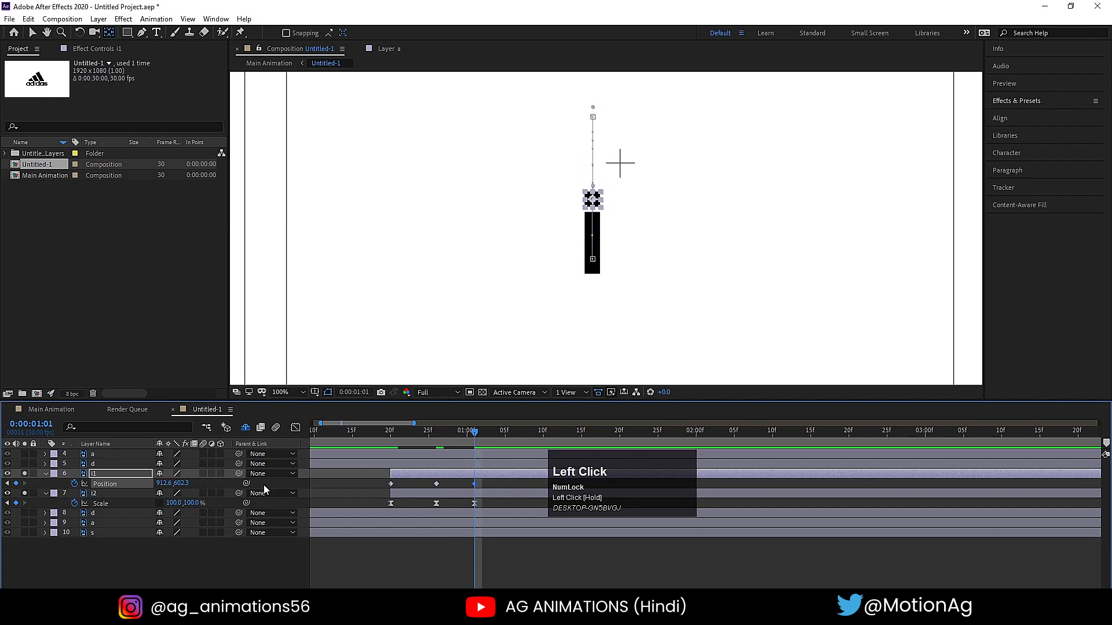
key(Down)
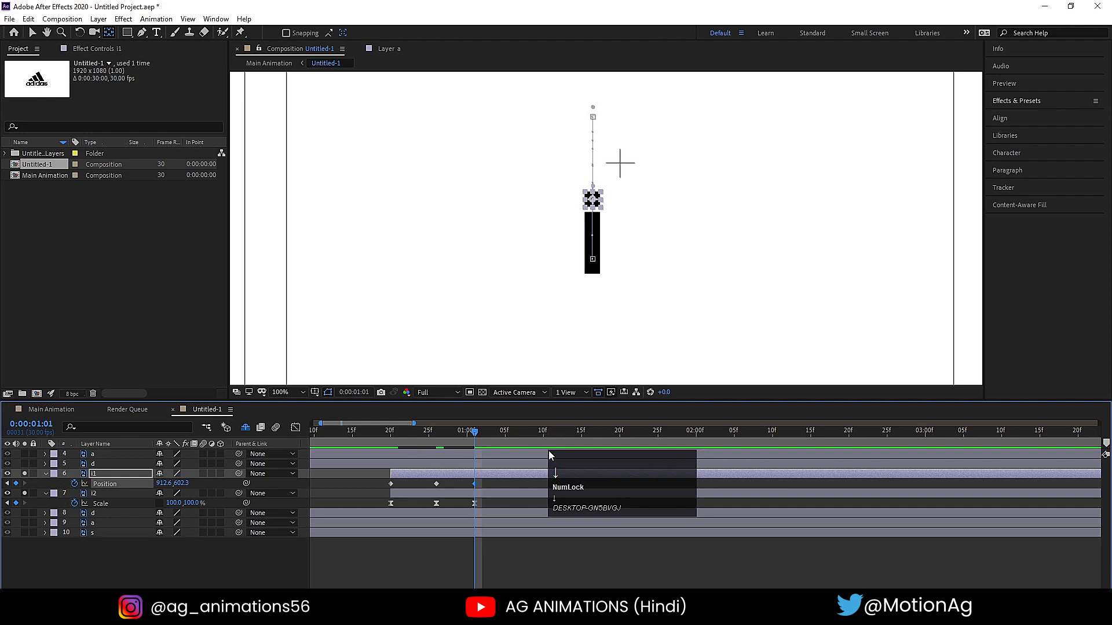
- Easy-ease the dot's Position keyframes, reshape their speed graph to slow strongly around the middle keyframe, and preview the bounce
drag(359, 480, 495, 489)
key(F9)
click(295, 428)
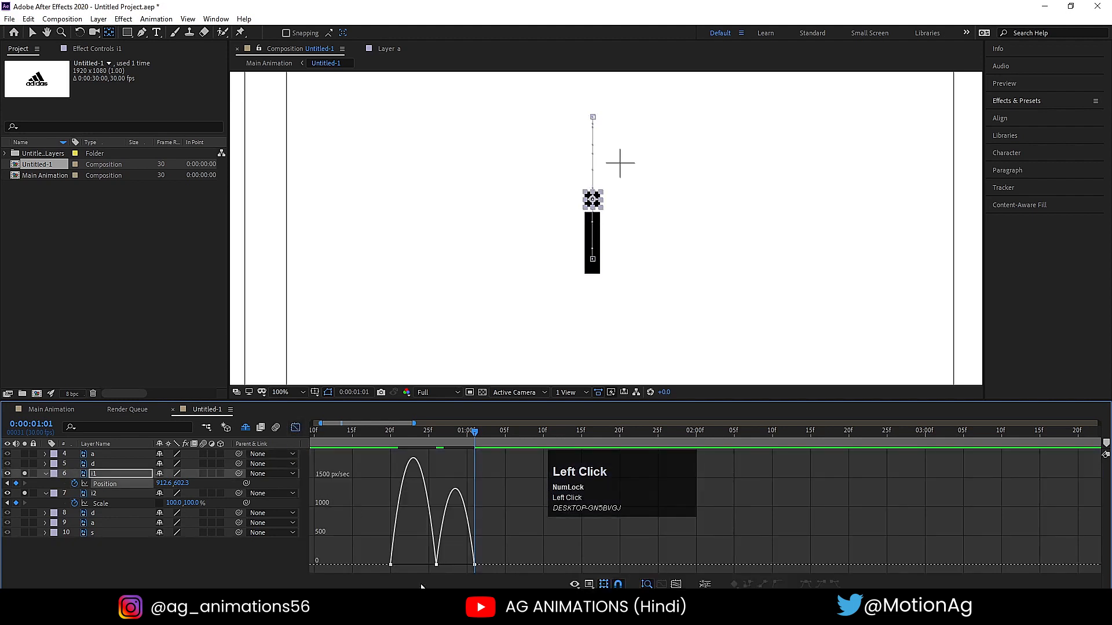
drag(421, 555, 457, 565)
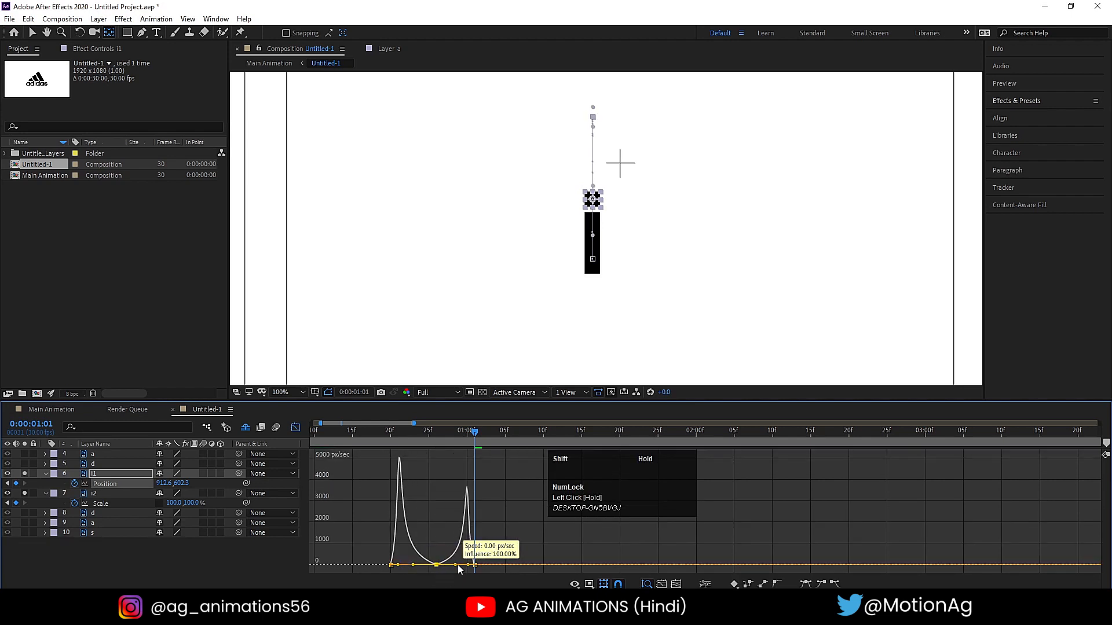
click(384, 432)
key(space)
click(383, 436)
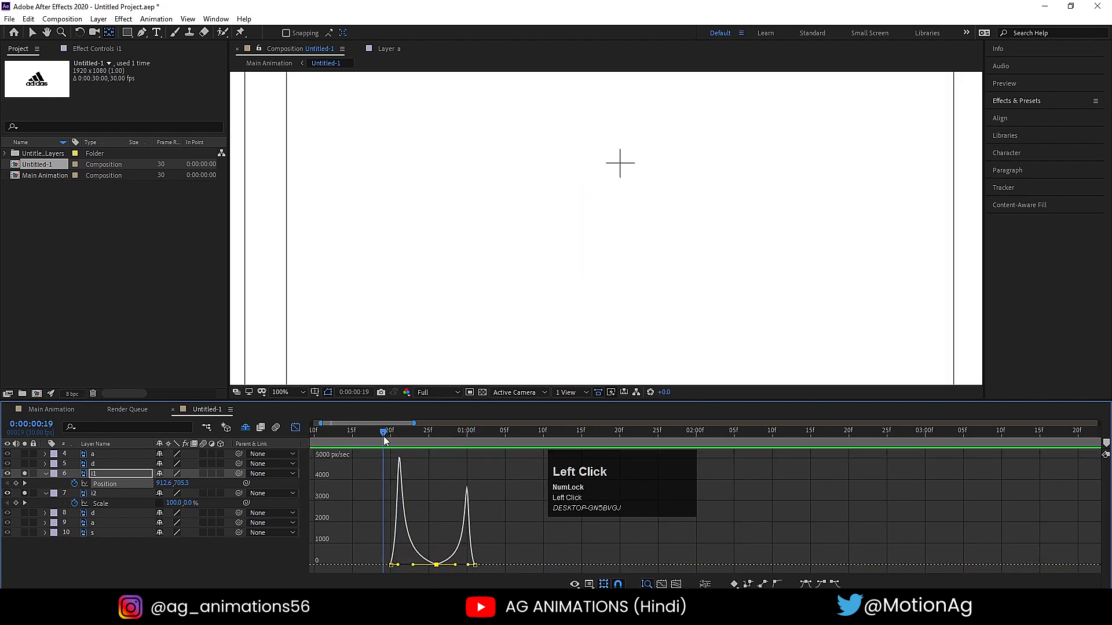
key(space)
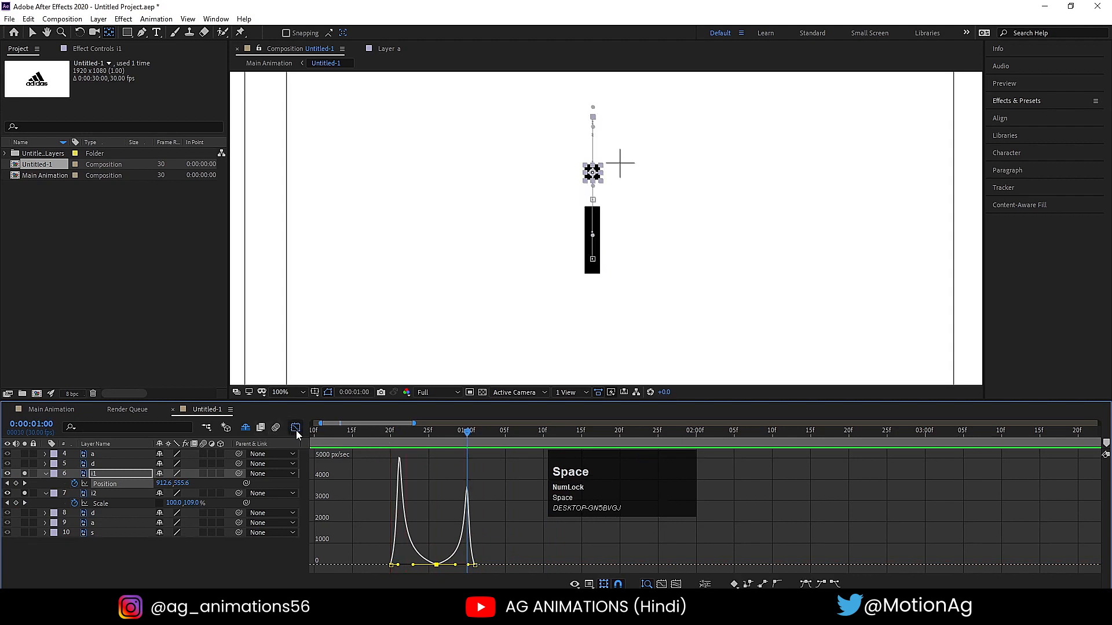
- Stretch the dot's Position keyframes proportionally so the last falls at 0:00:01:05, and replay the bounce from 0:00:00:20
click(296, 429)
drag(374, 475, 505, 484)
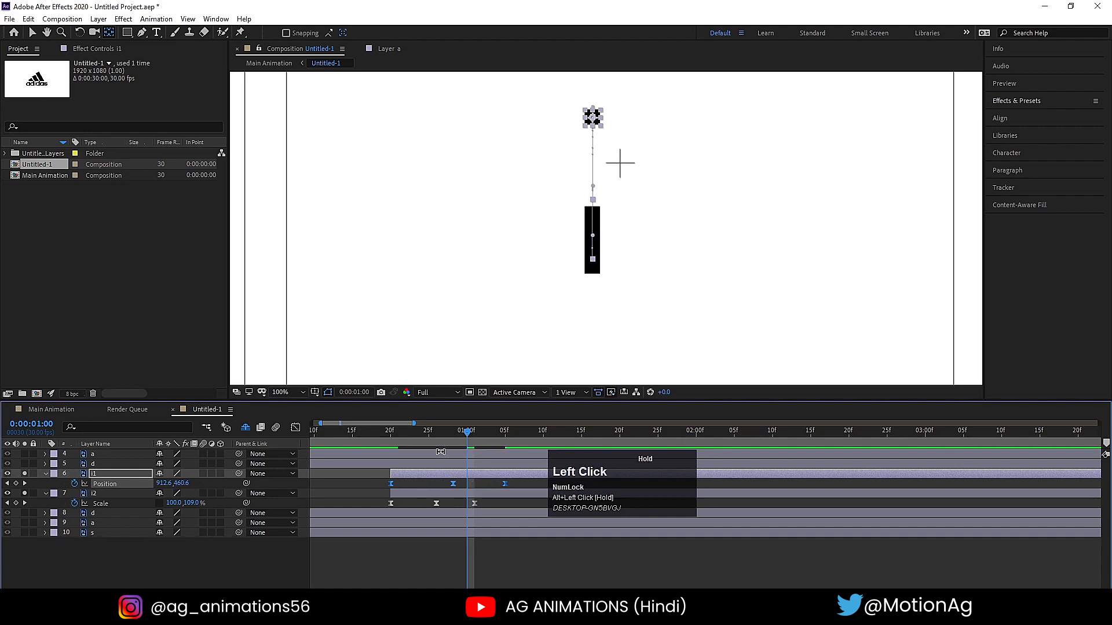
click(390, 440)
key(space)
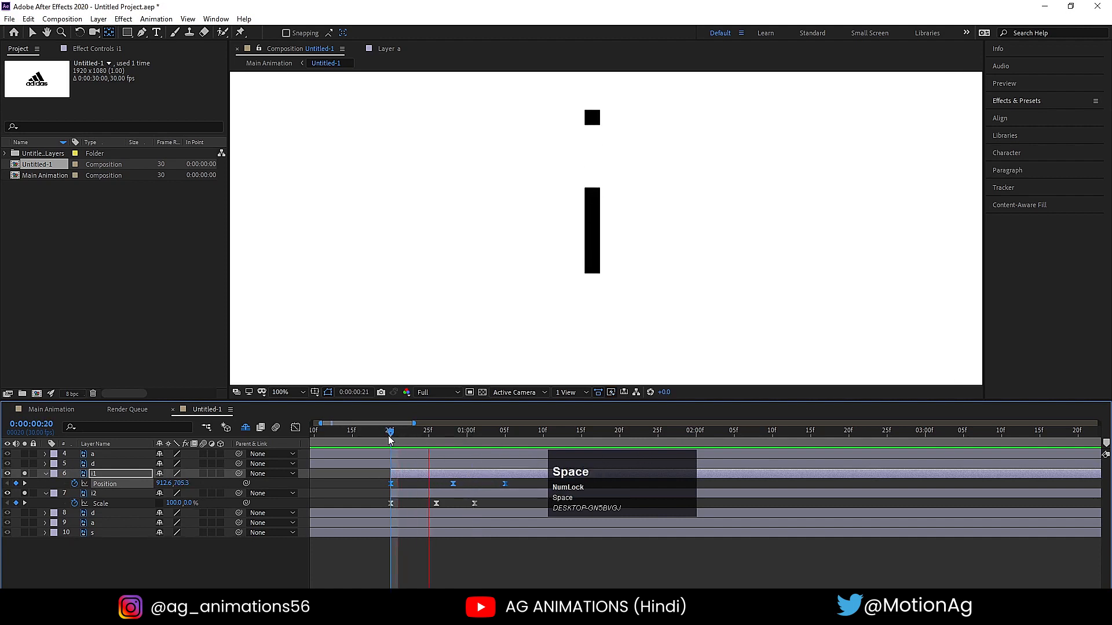
click(389, 440)
key(space)
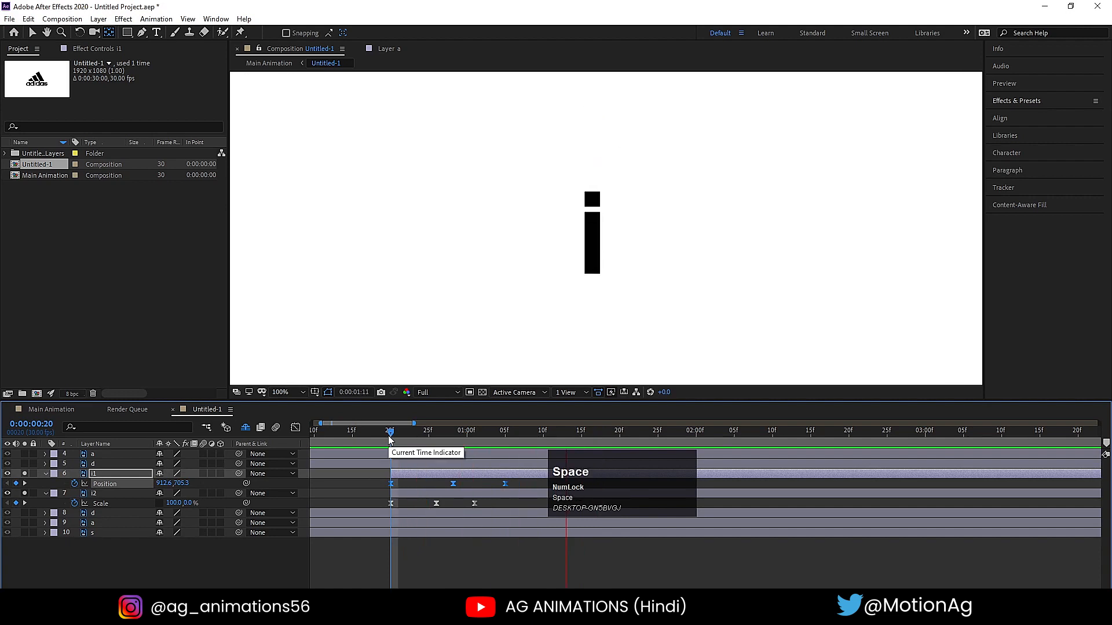
click(390, 440)
key(space)
click(389, 441)
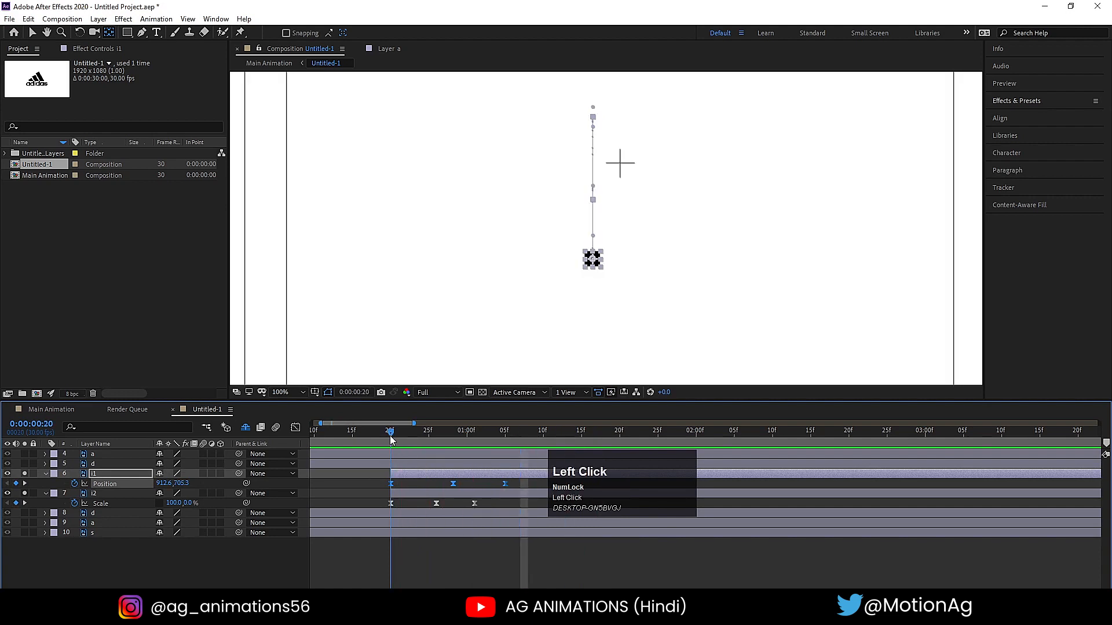
key(space)
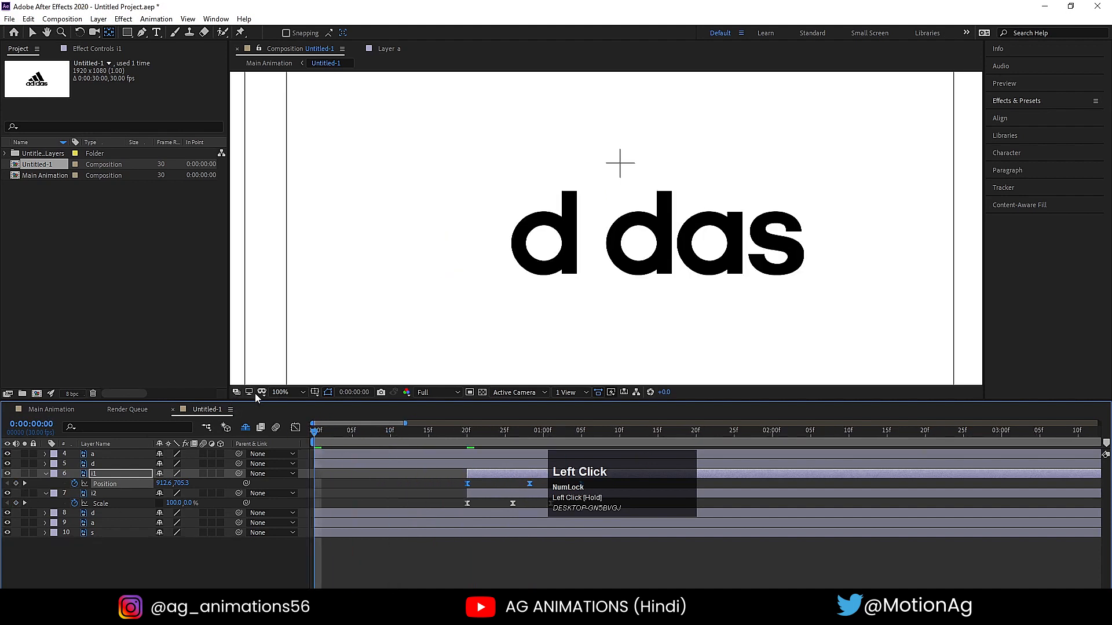
- Fit the composition in the viewer and play back the whole logo animation from the start, checking the i's growth and dot bounce
click(282, 392)
click(295, 186)
key(space)
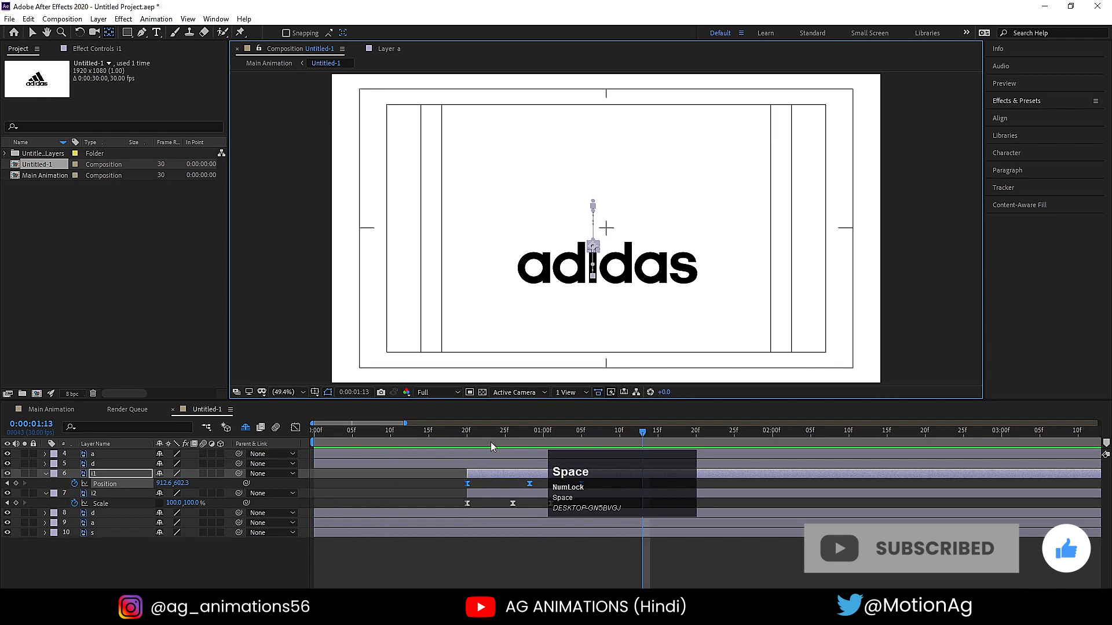
click(357, 437)
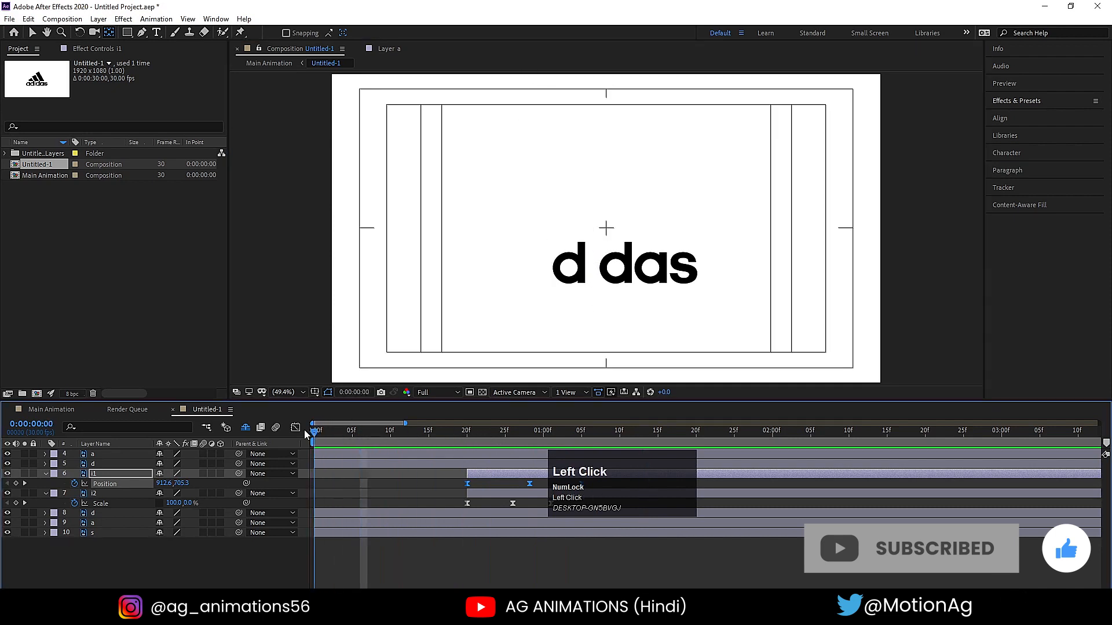
key(space)
key(space)
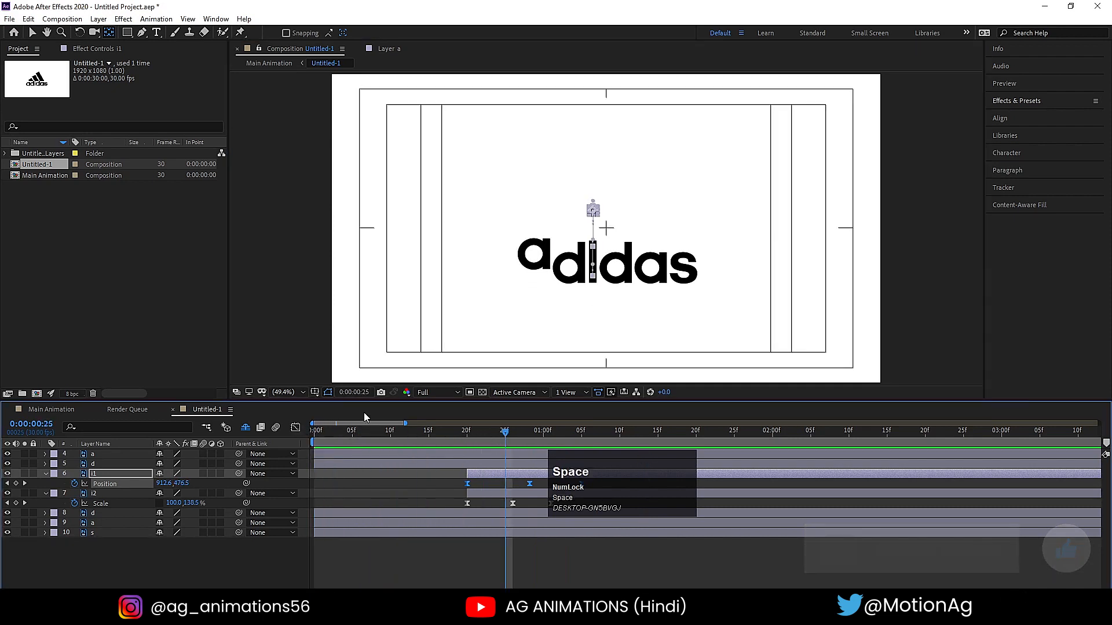
key(space)
key(space)
drag(468, 440, 423, 438)
key(space)
key(space)
key(space)
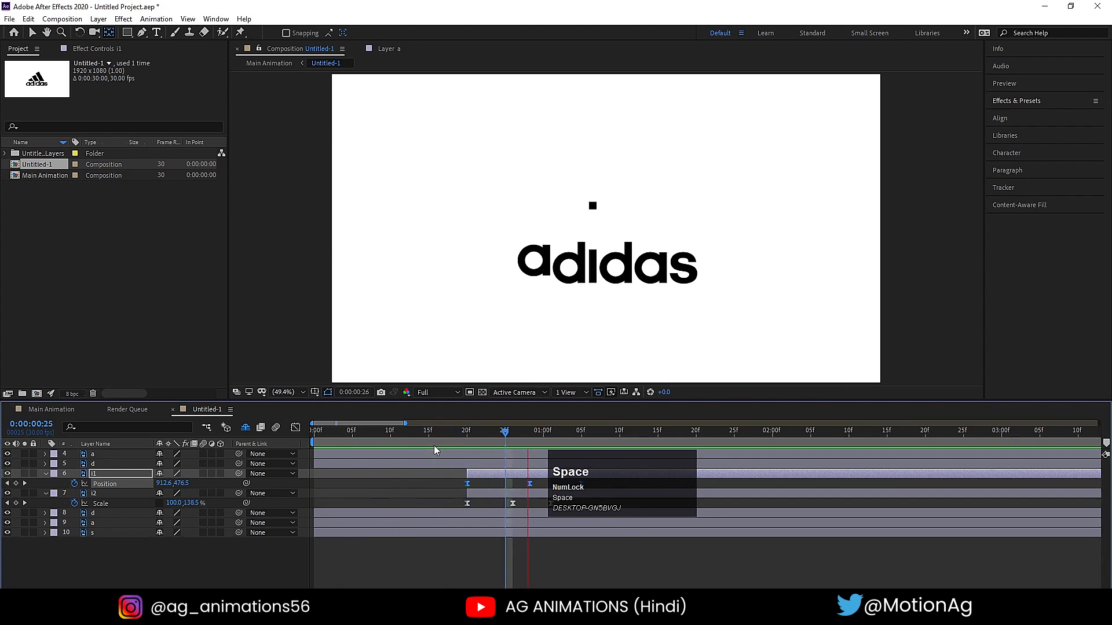
key(space)
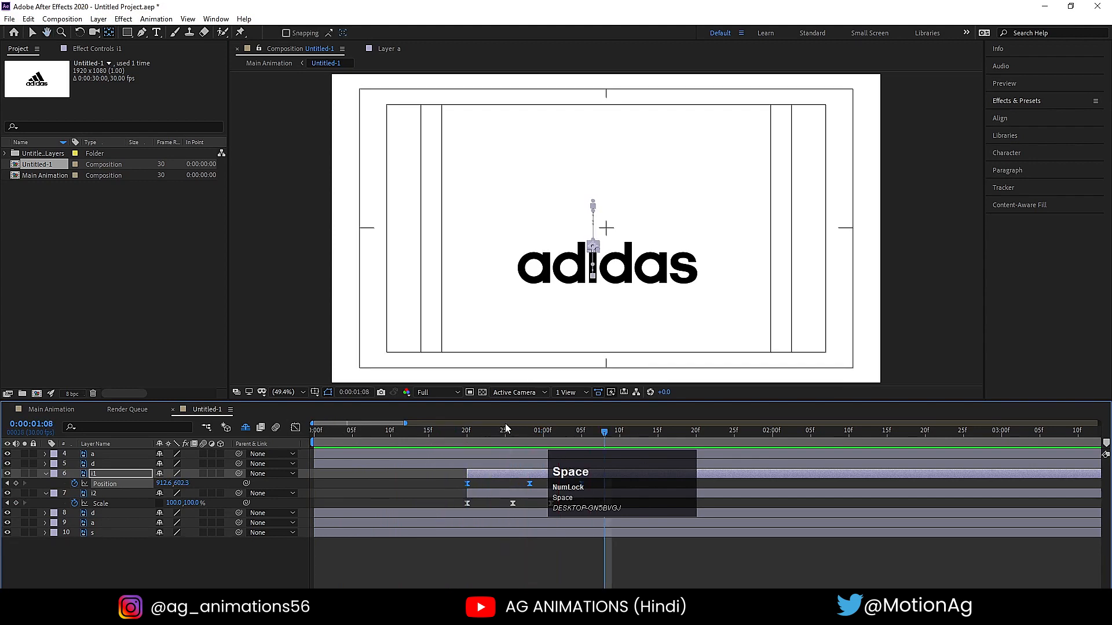
- Park the playhead at 0:00:00:20 and collapse the keyframed properties of all layers
click(467, 441)
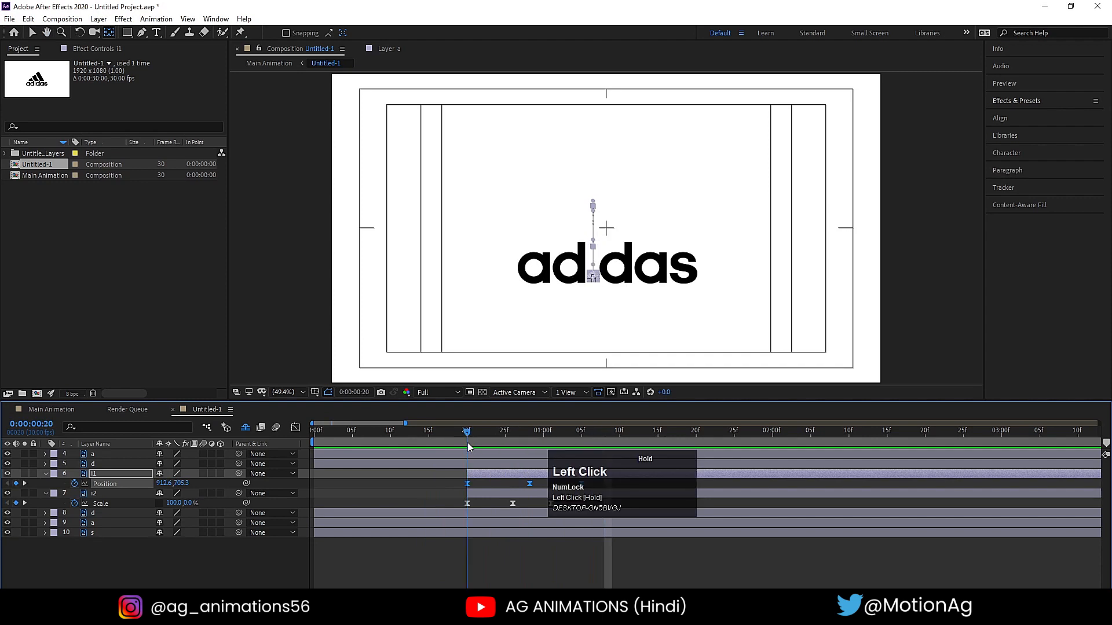
click(481, 486)
key(u)
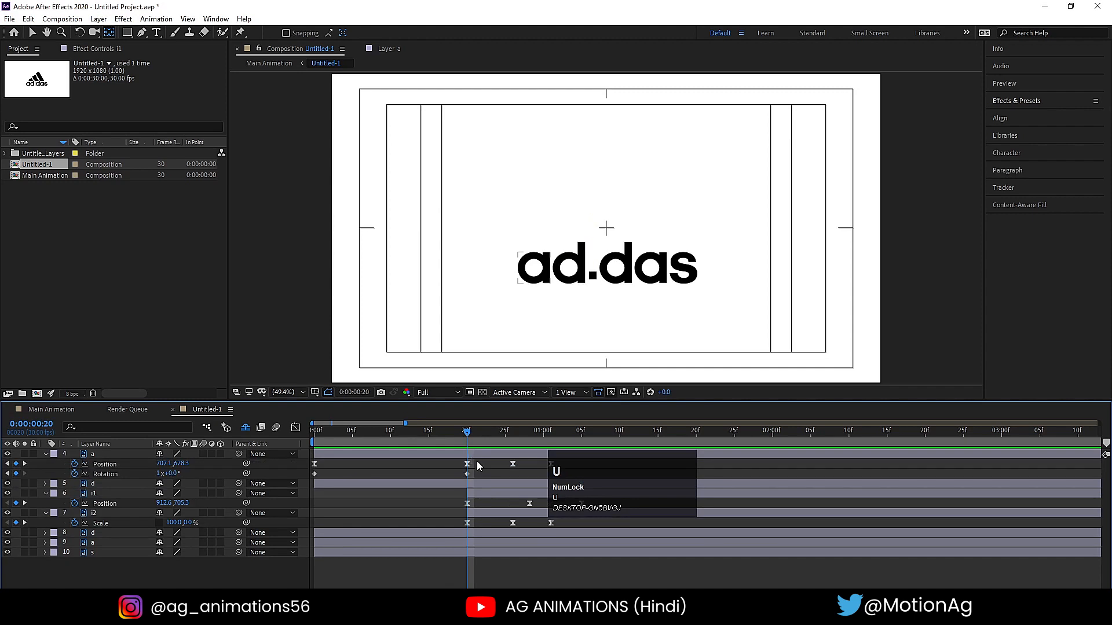
key(u)
- Select the second d and second a together (layers 8 and 9) and shift their start to 0:00:00:20
click(547, 275)
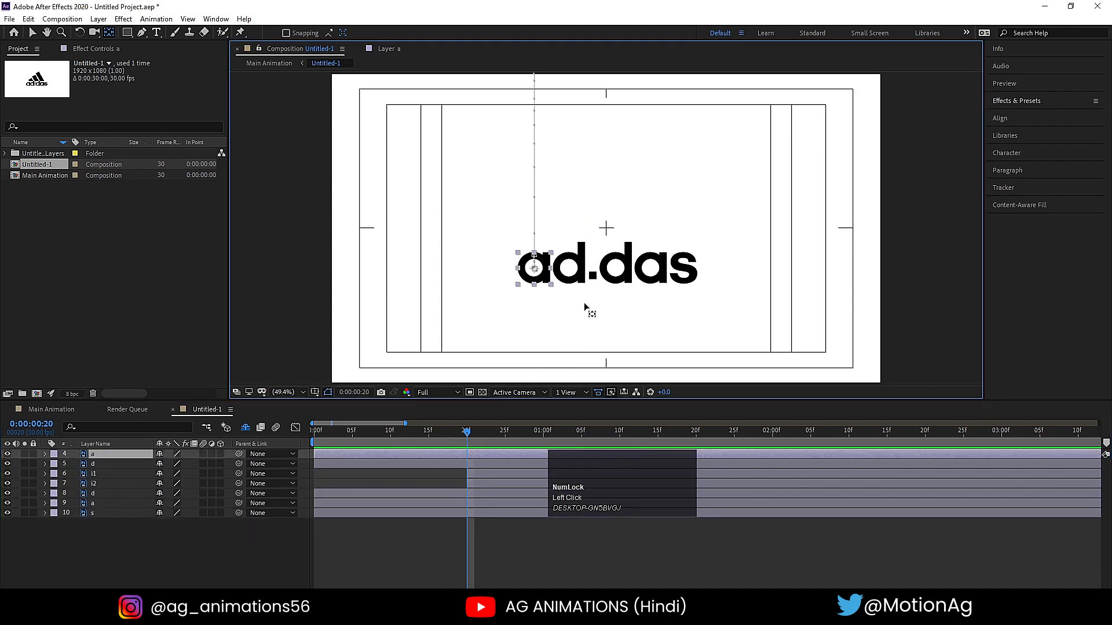
click(649, 275)
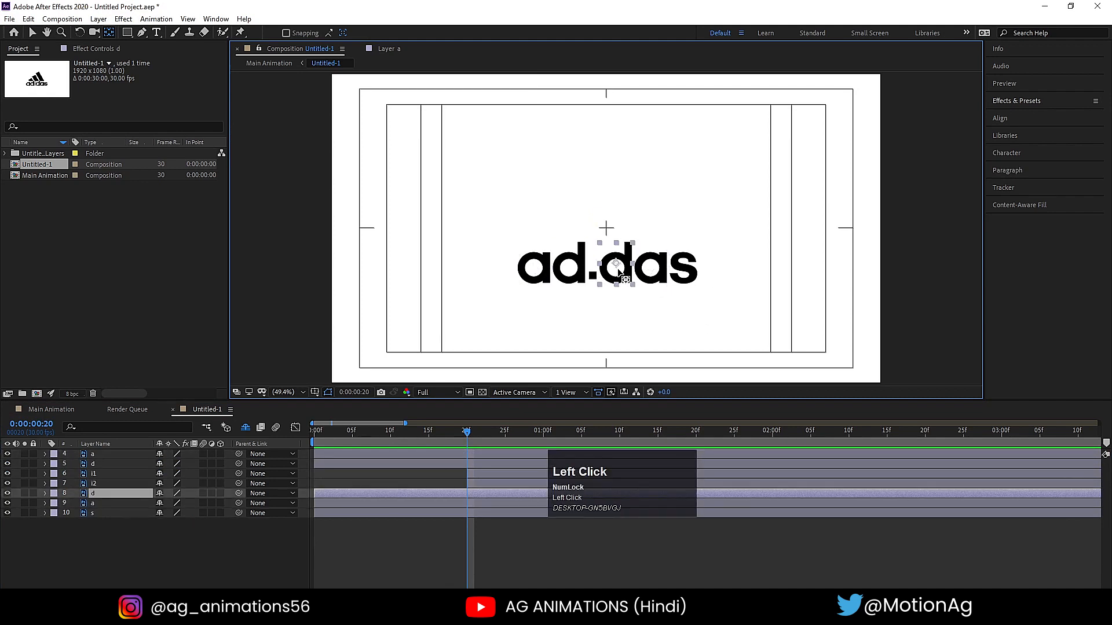
click(570, 275)
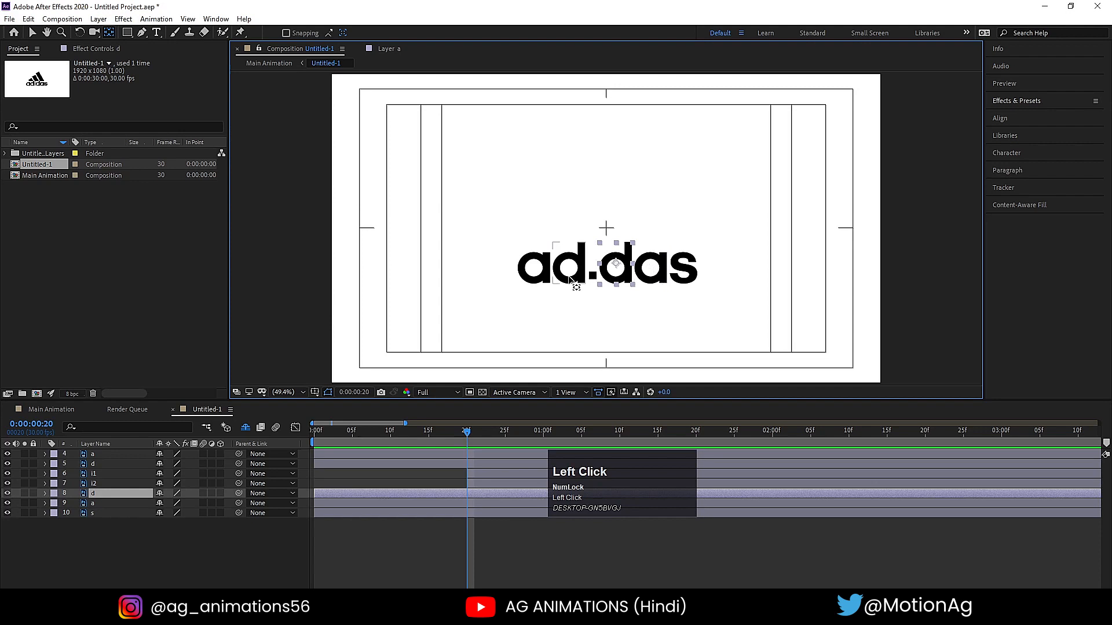
click(684, 276)
click(614, 267)
shift+click(649, 272)
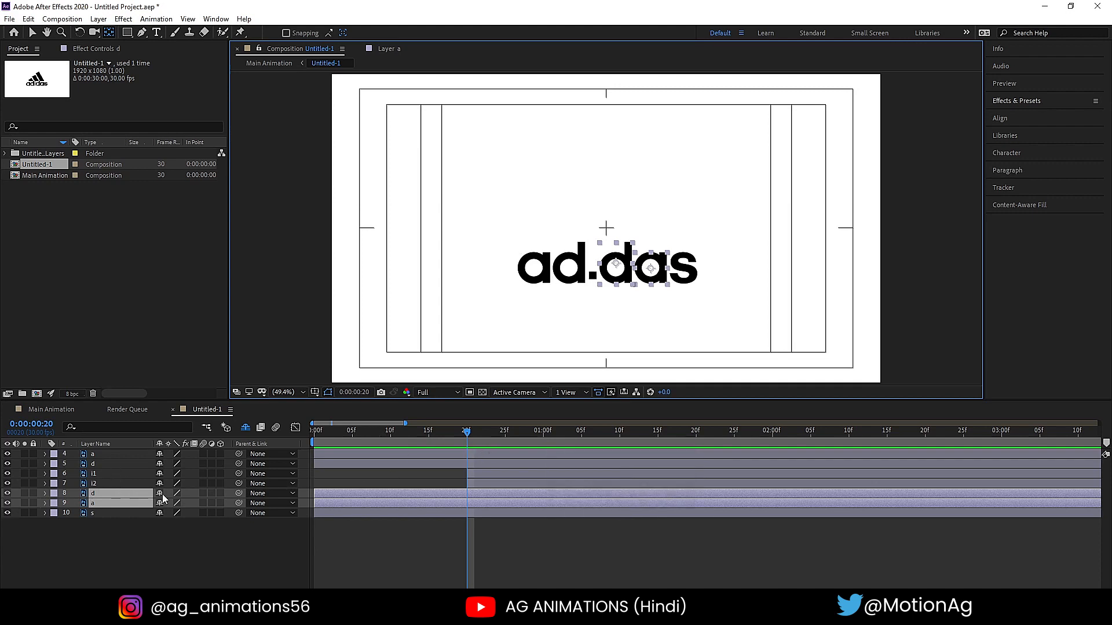
key(bracketleft)
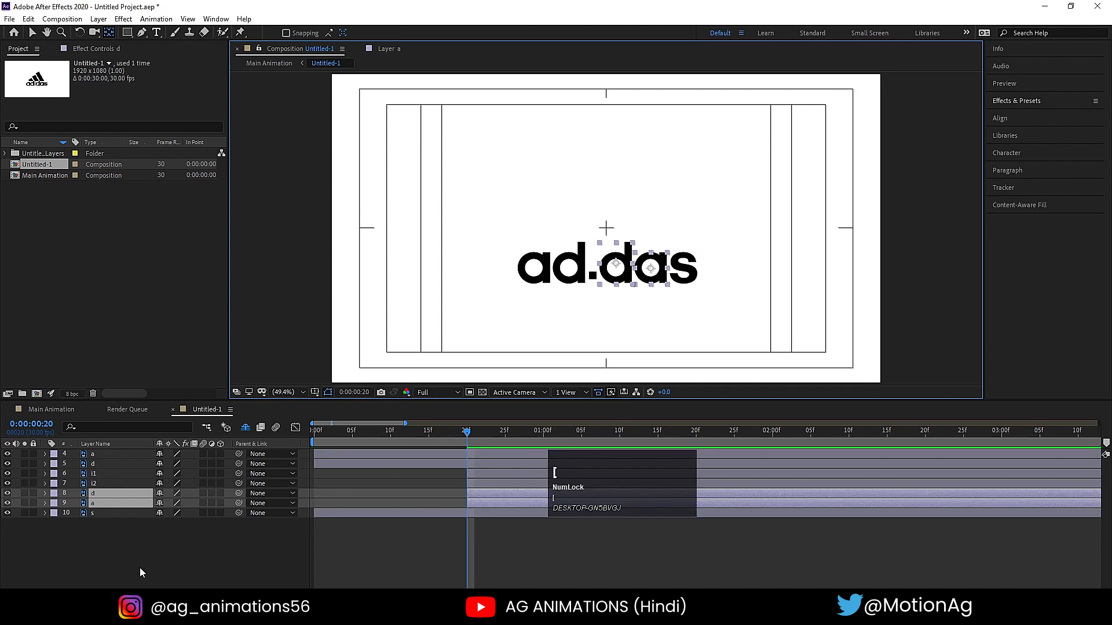
click(143, 567)
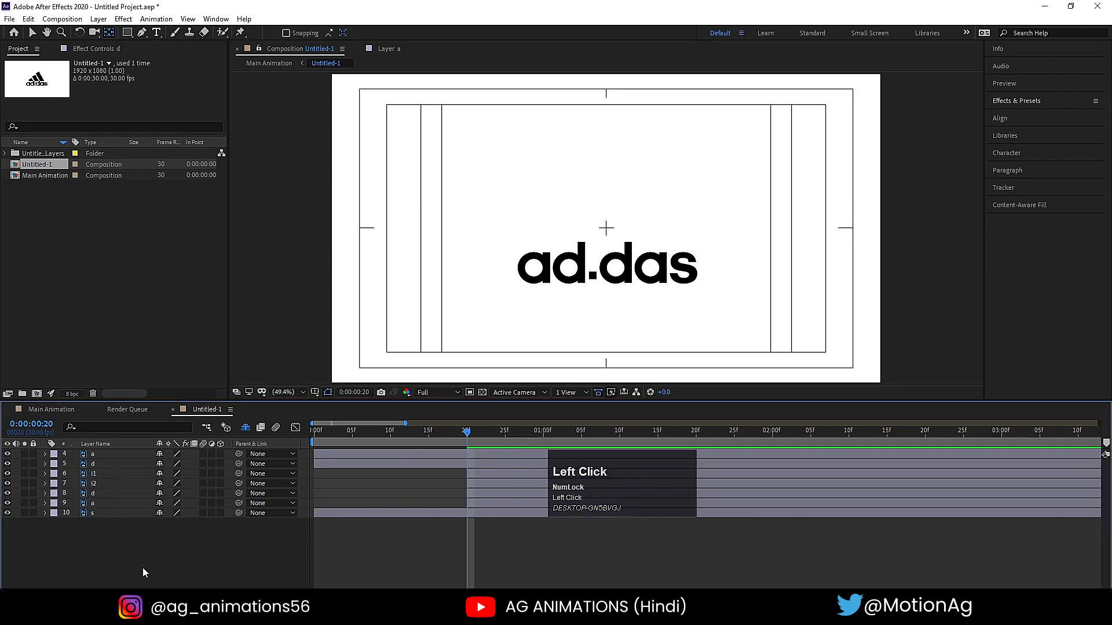
- Show the second d's Position property and separate its dimensions into X and Y
click(92, 492)
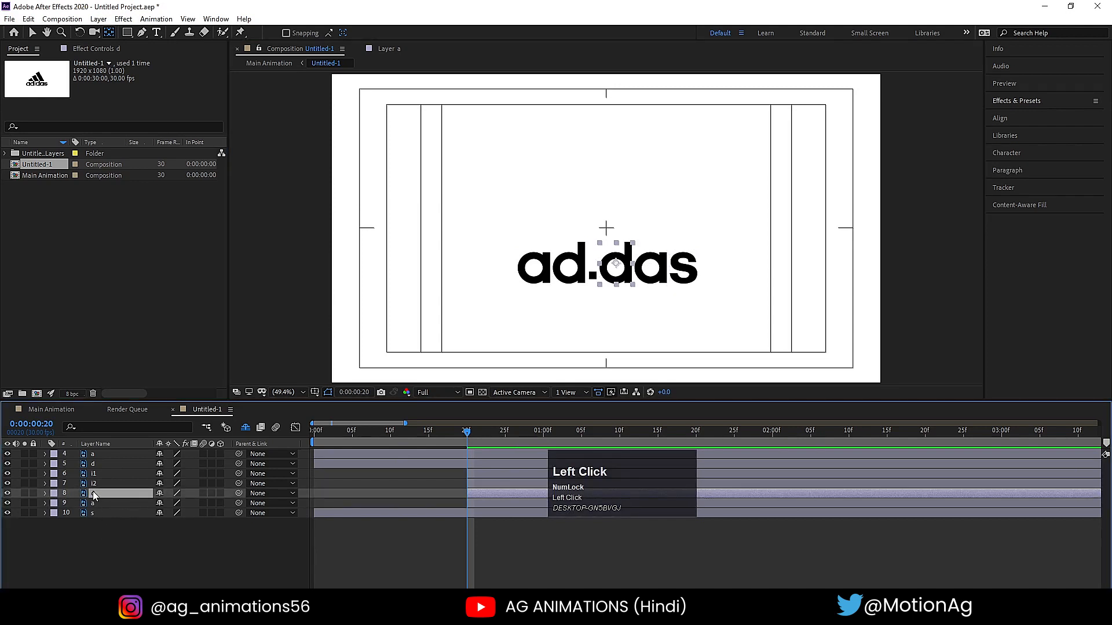
key(p)
click(101, 504)
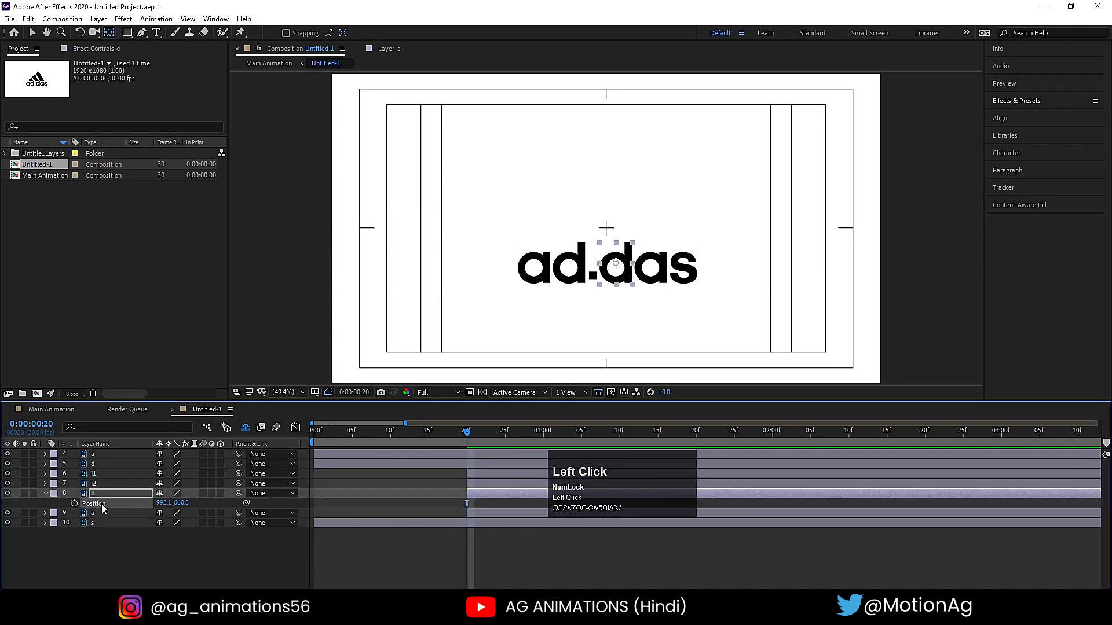
right_click(101, 504)
click(151, 386)
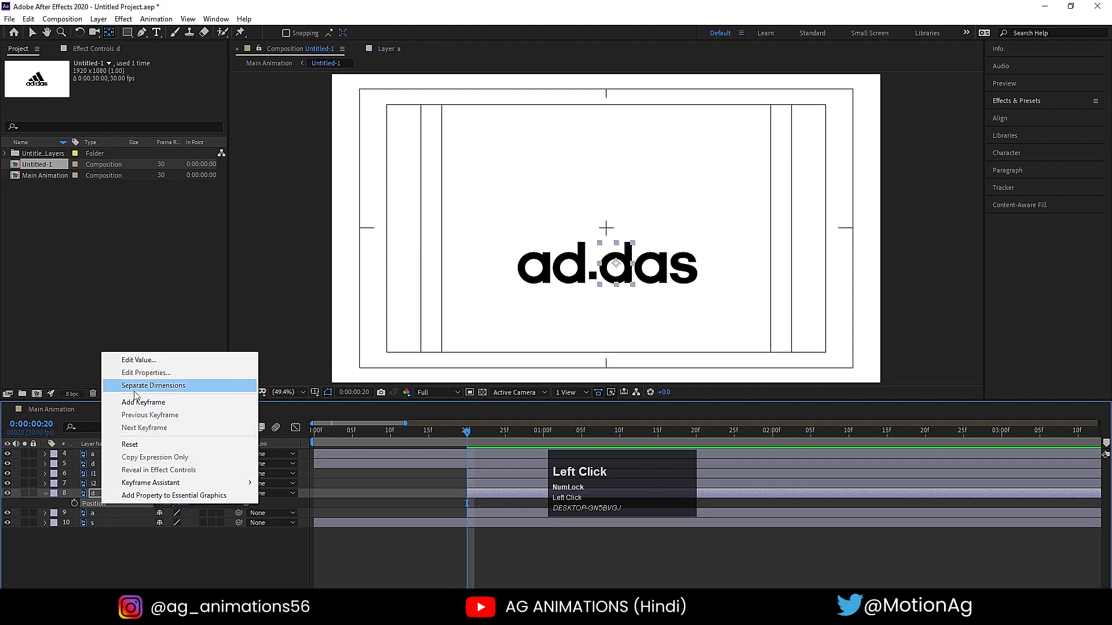
click(151, 550)
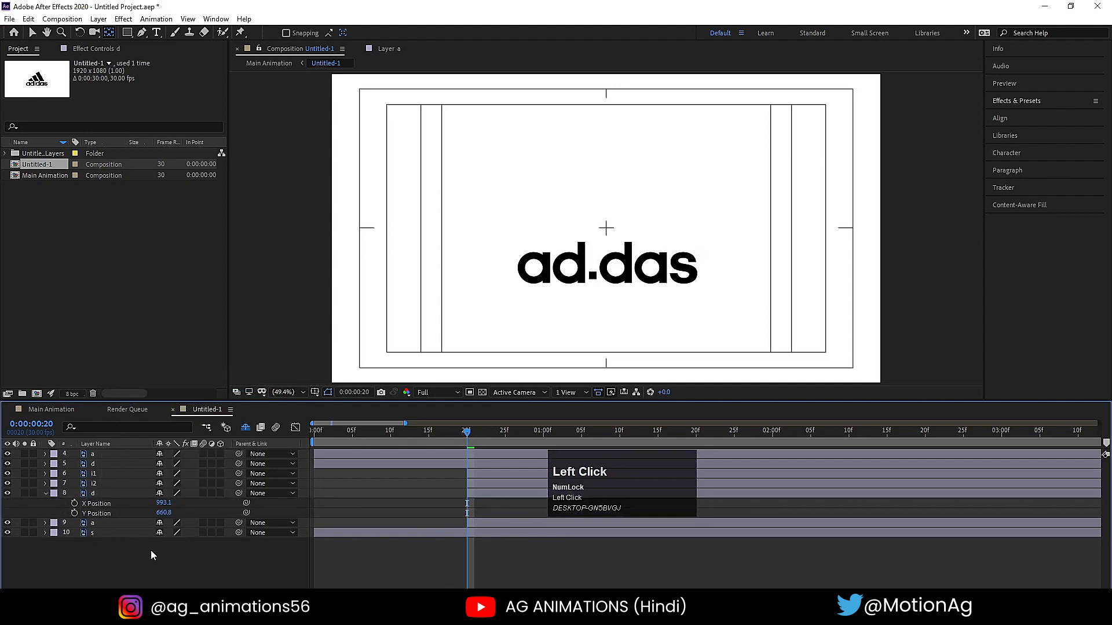
- Add X and Y Position keyframes to the second d at 0:00:00:20 and 0:00:02:00
click(75, 503)
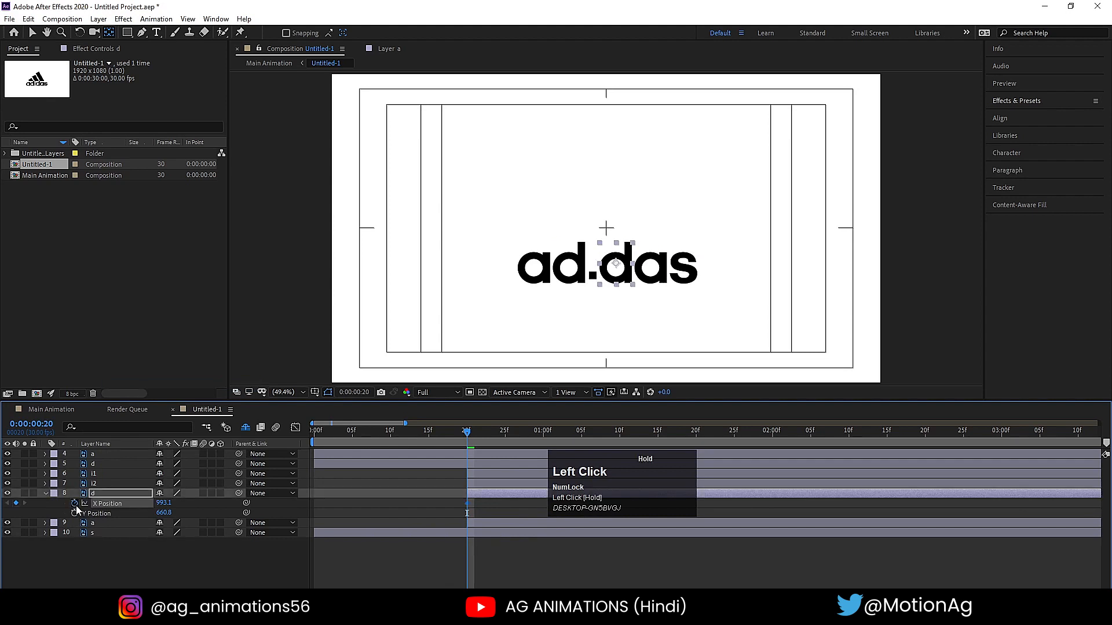
click(74, 513)
key(minus)
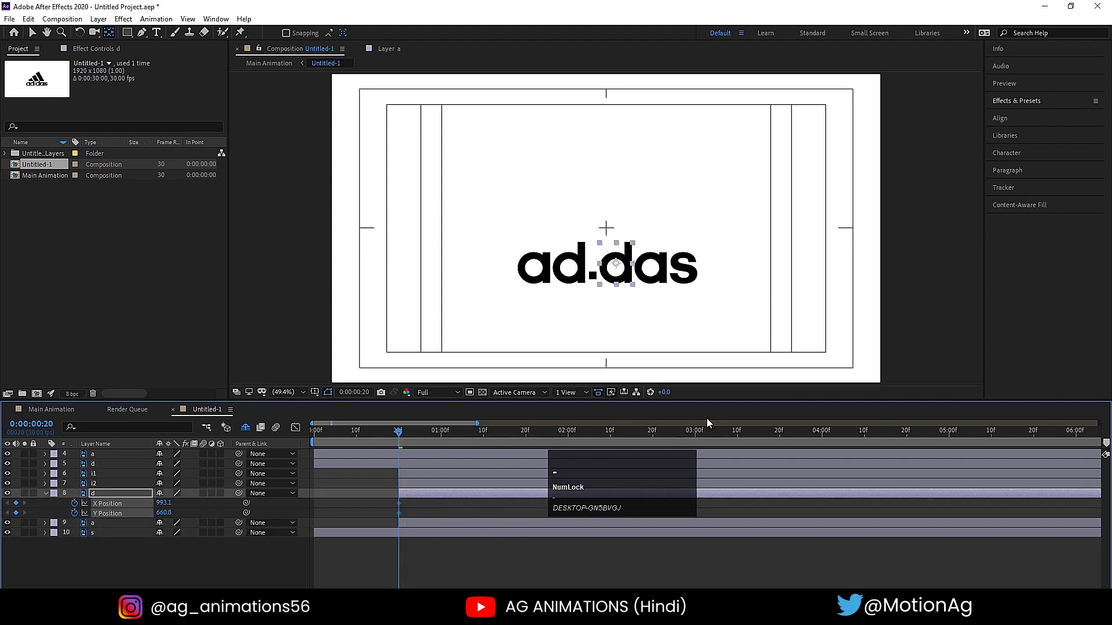
drag(581, 494, 258, 378)
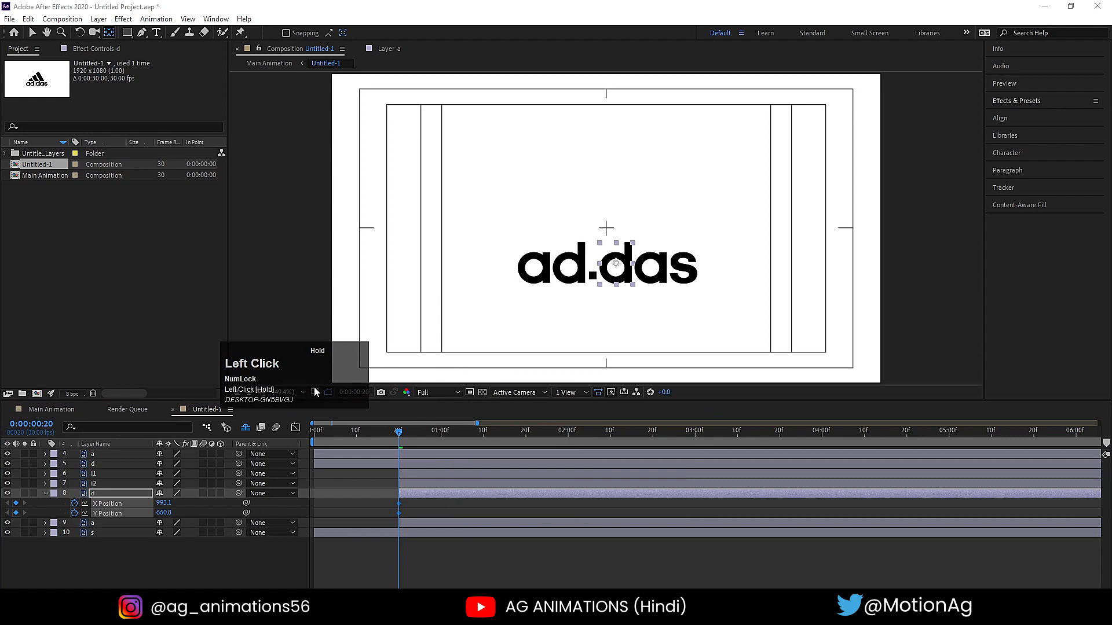
click(568, 432)
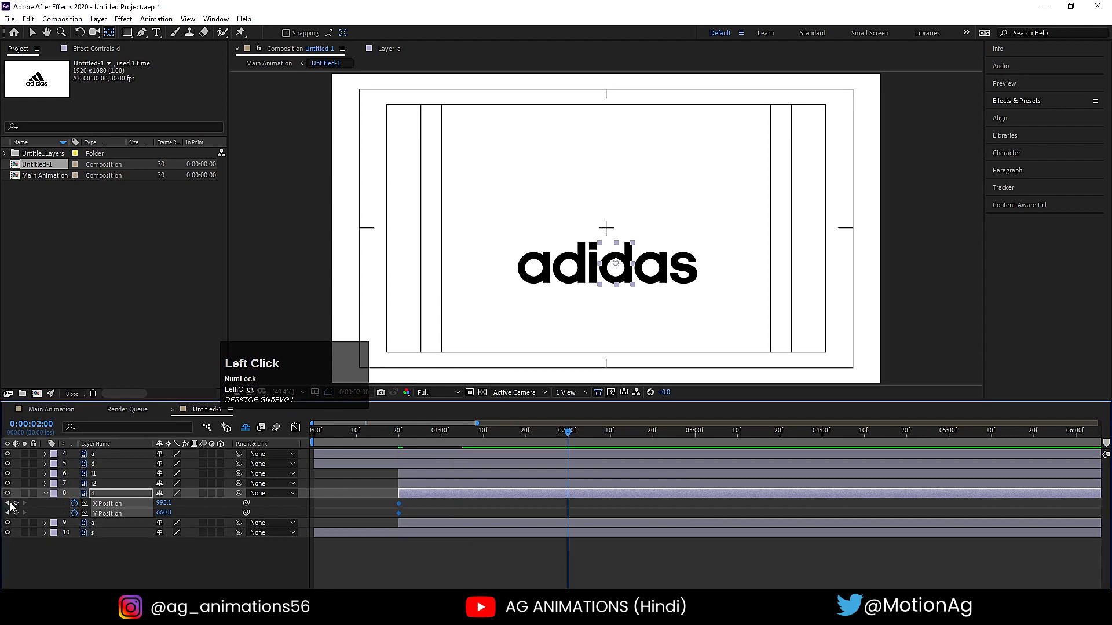
click(33, 572)
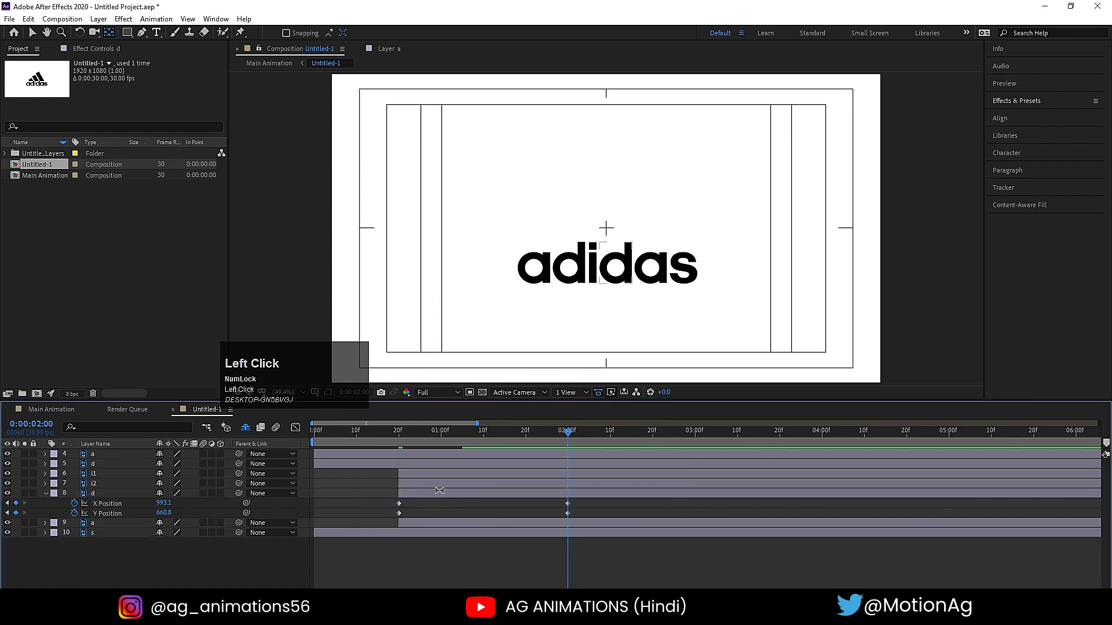
- Return the playhead to 0:00:00:20 and delete the second d's Y Position keyframes, keeping those for X Position
click(400, 433)
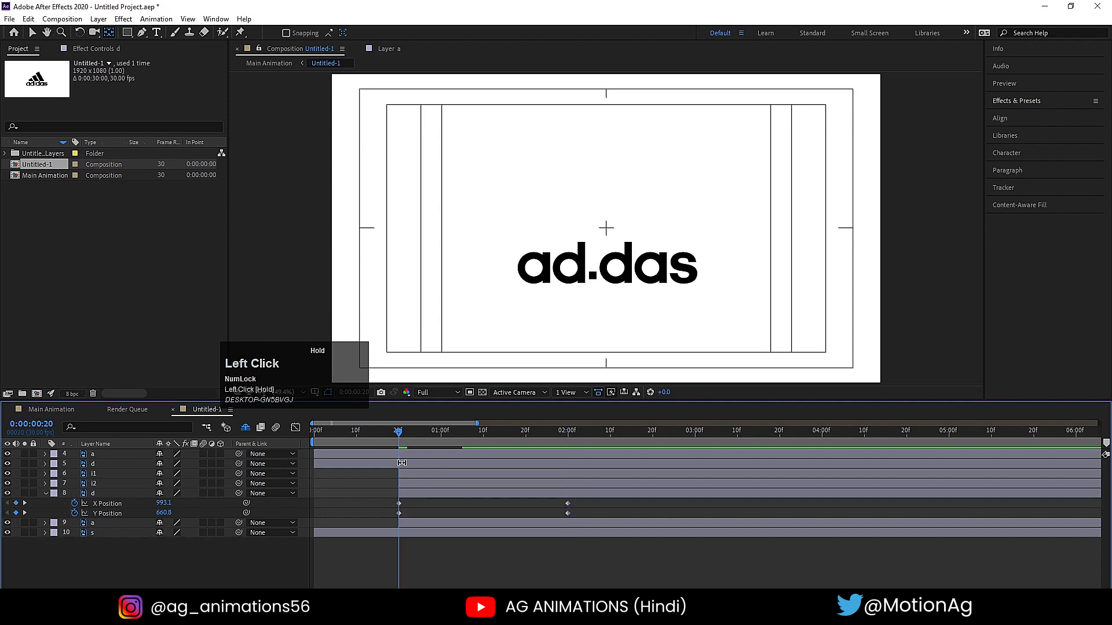
click(100, 515)
key(minus)
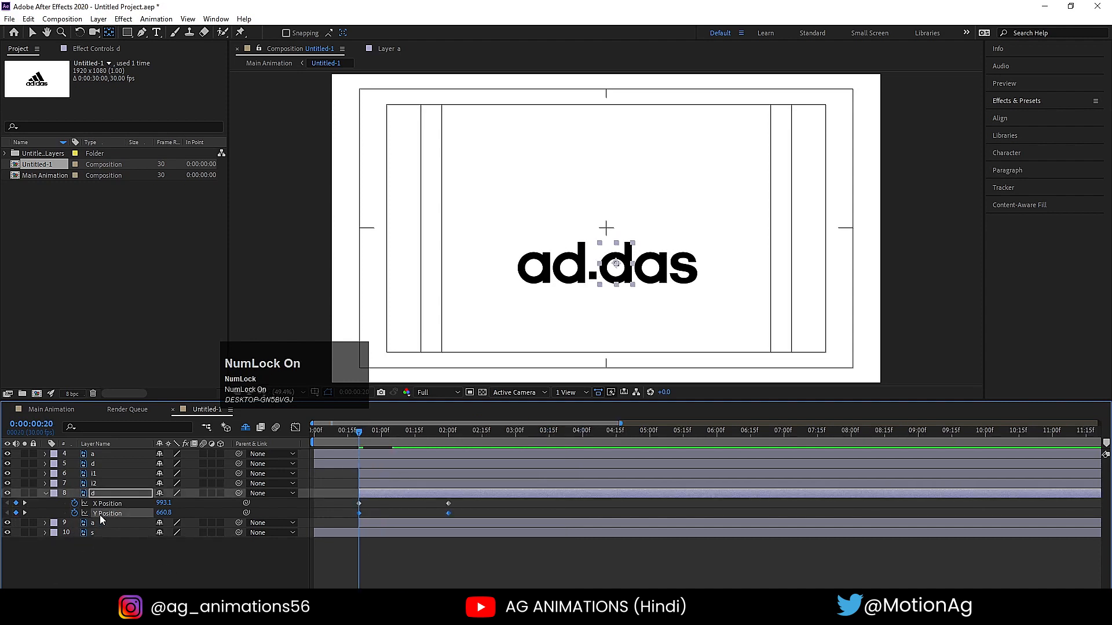
key(Delete)
key(equal)
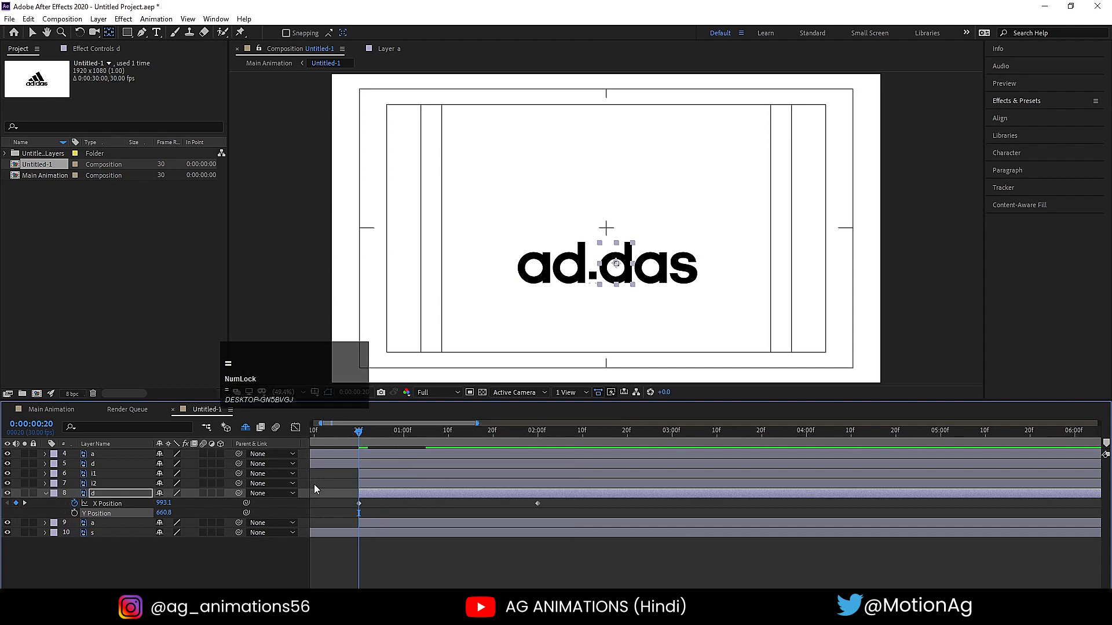
- Move the second d horizontally off the canvas's left edge at 0:00:00:20, to an X Position of about -75
click(375, 495)
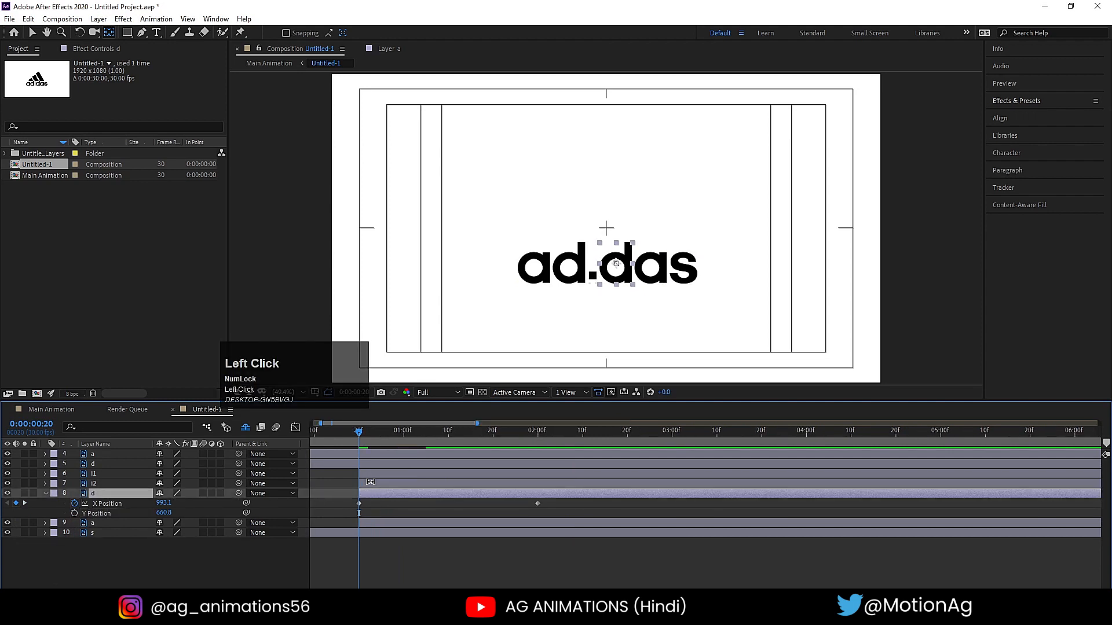
key(v)
drag(603, 272, 315, 277)
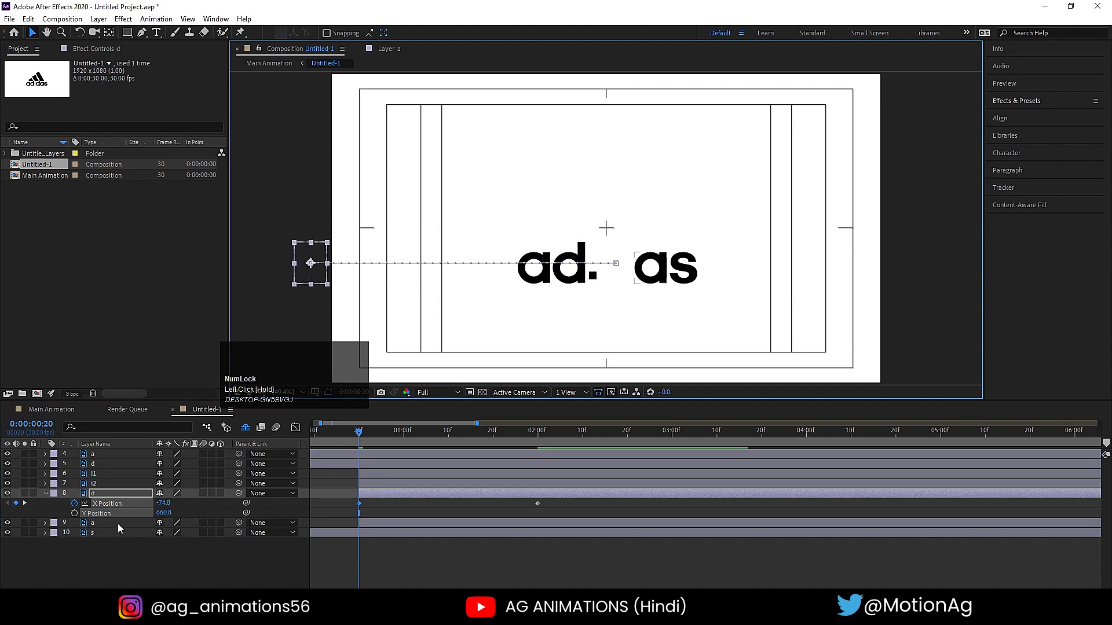
- Keyframe the second d's Y Position at 0:00:00:20, about 0:00:01:03, about 0:00:01:17 and 0:00:02:00 as the bounce's ground contacts
click(102, 554)
click(74, 514)
key(space)
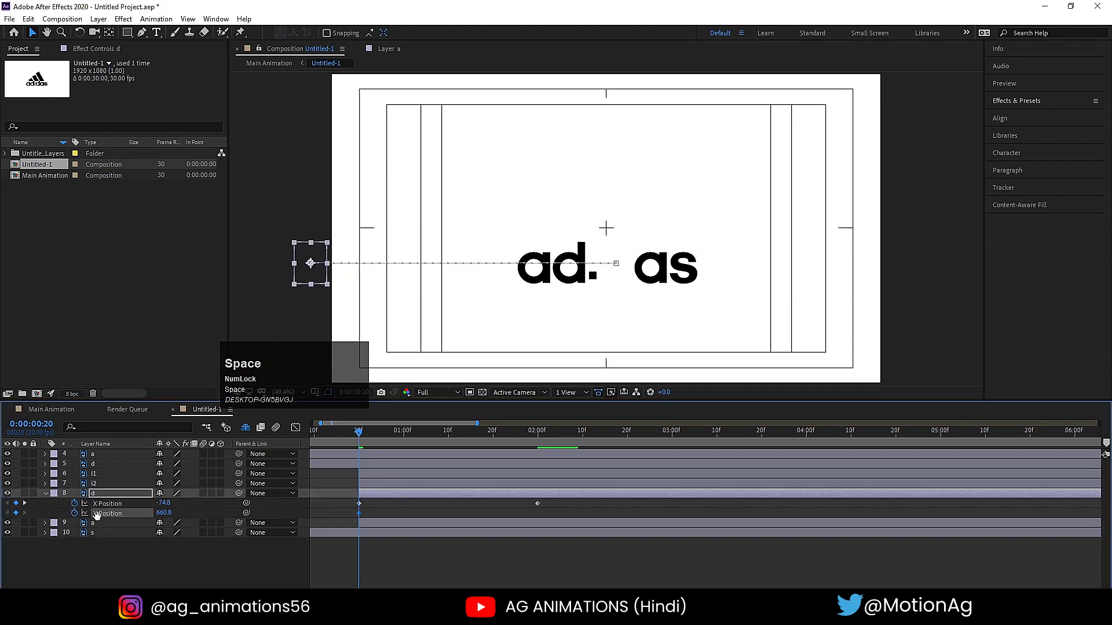
key(space)
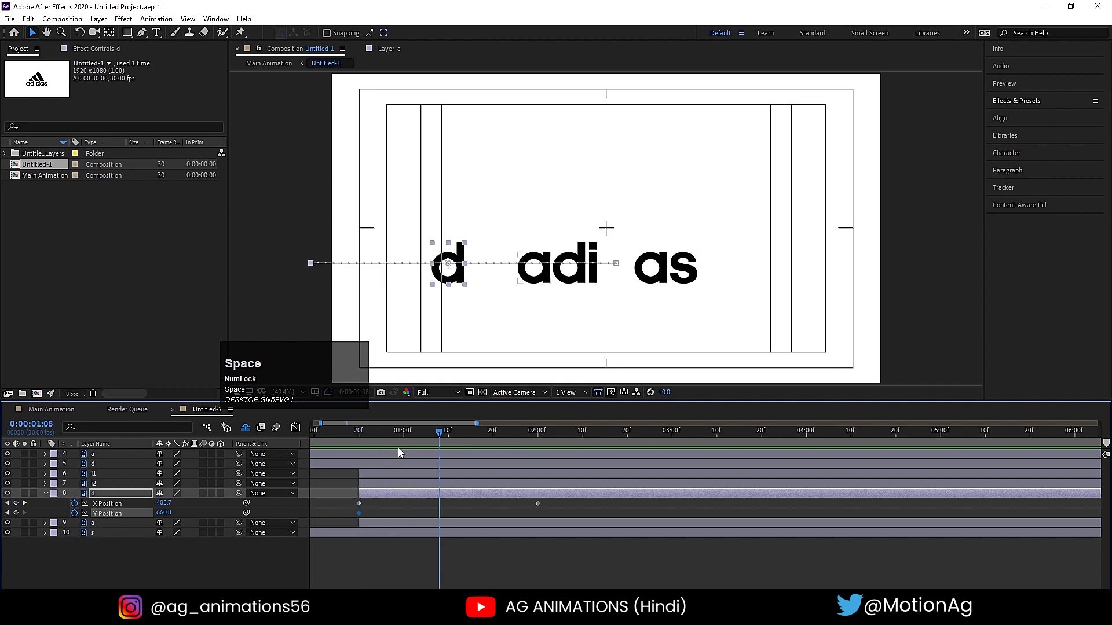
drag(402, 437, 420, 440)
click(8, 513)
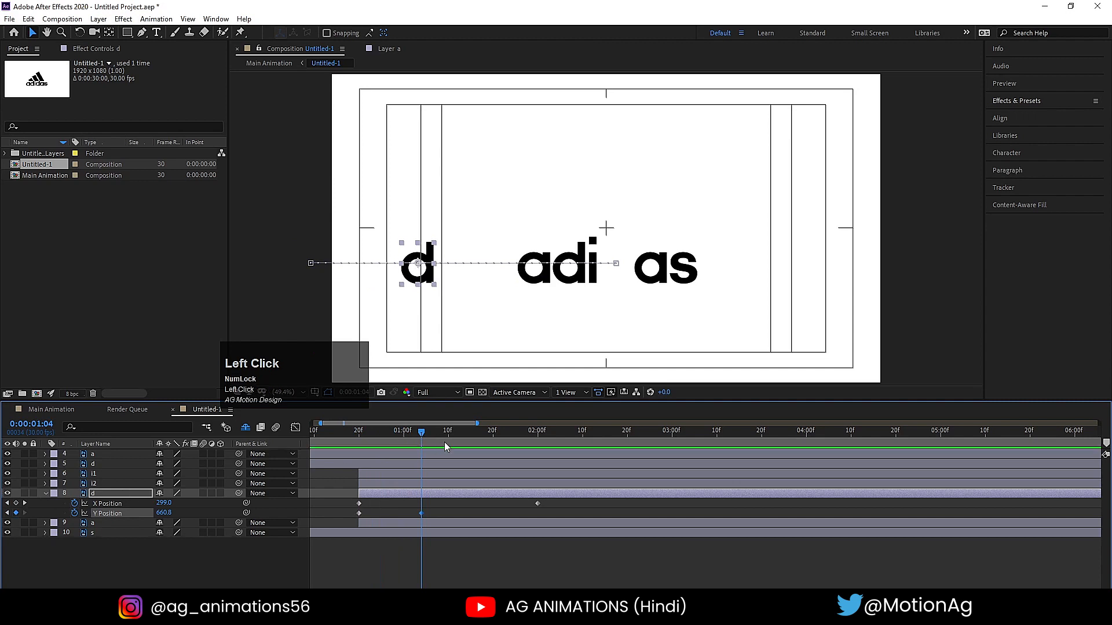
click(484, 433)
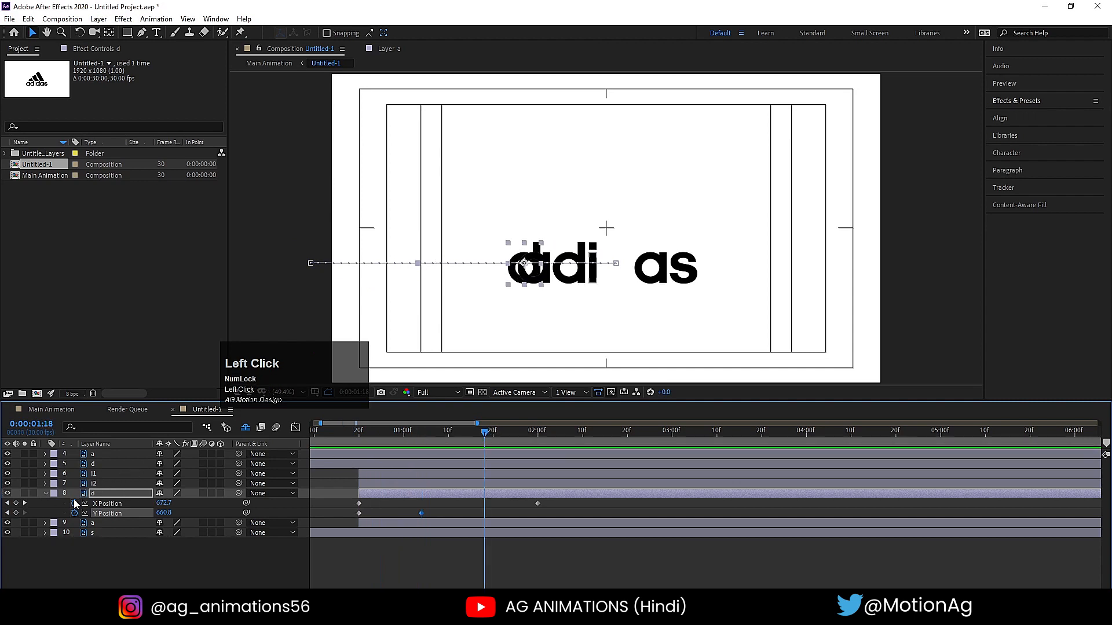
key(k)
click(16, 513)
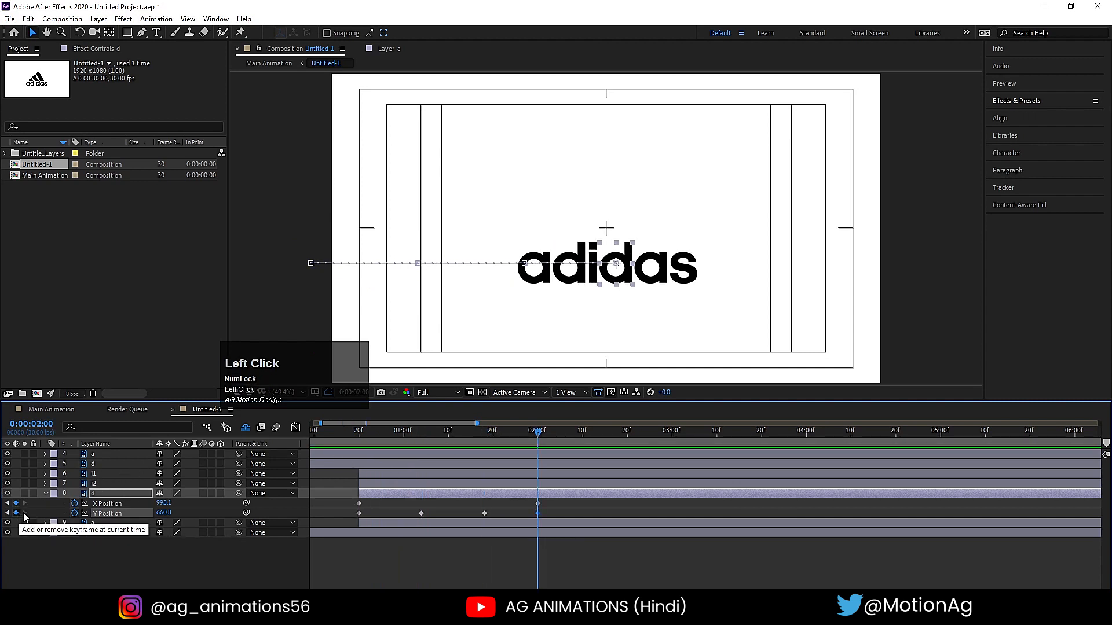
click(478, 513)
- Raise the second d at 0:00:00:26 by setting its Y Position to 379.8 for the first bounce peak
click(386, 433)
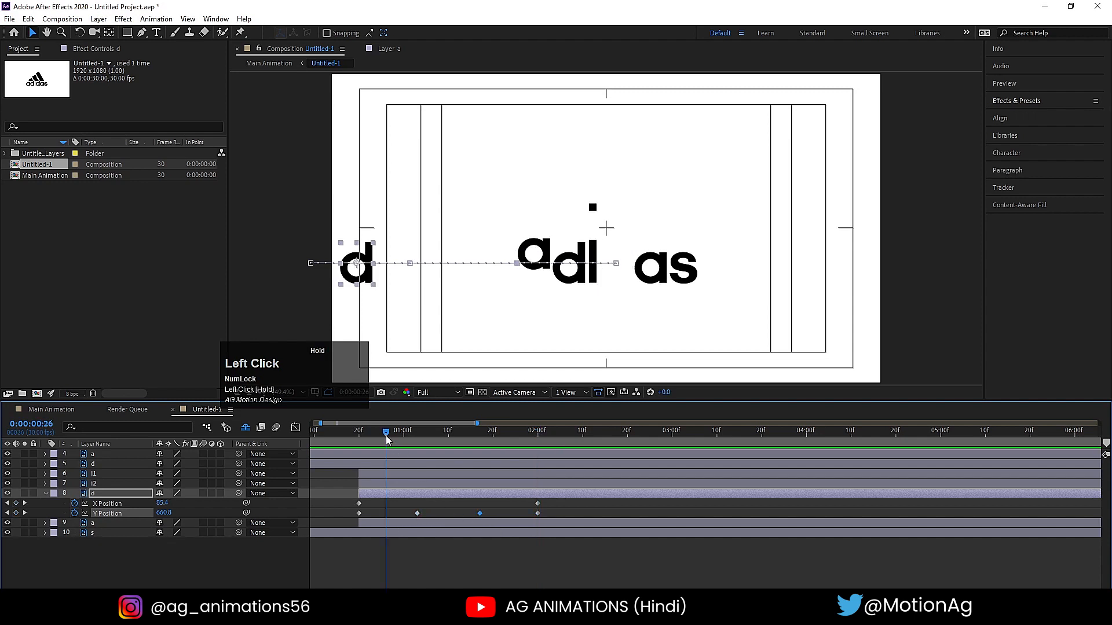
drag(170, 517, 25, 502)
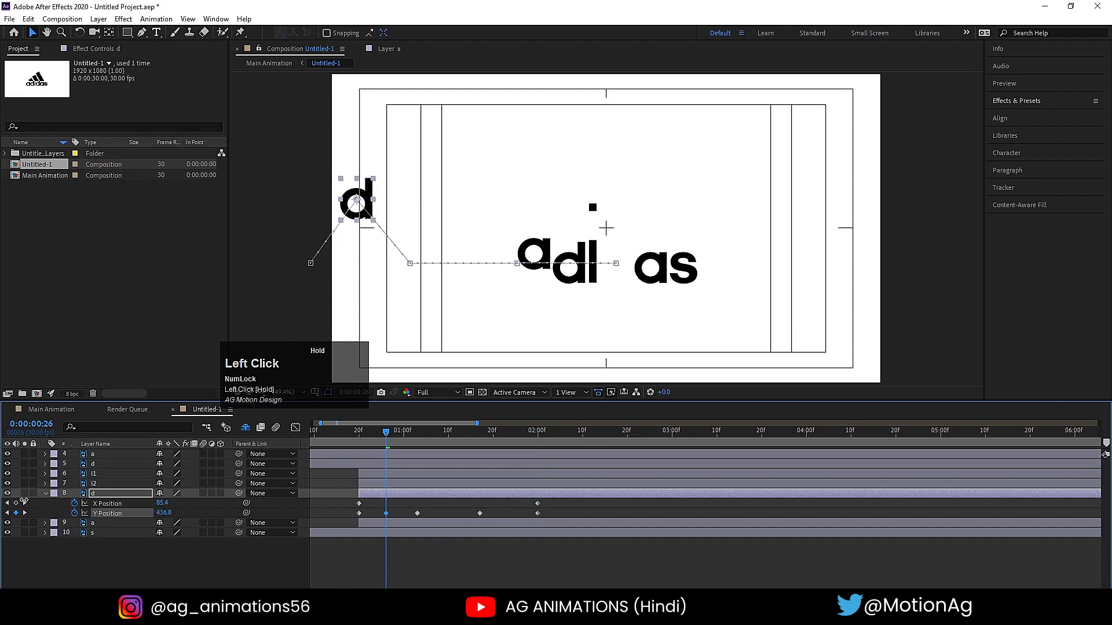
drag(165, 513, 151, 513)
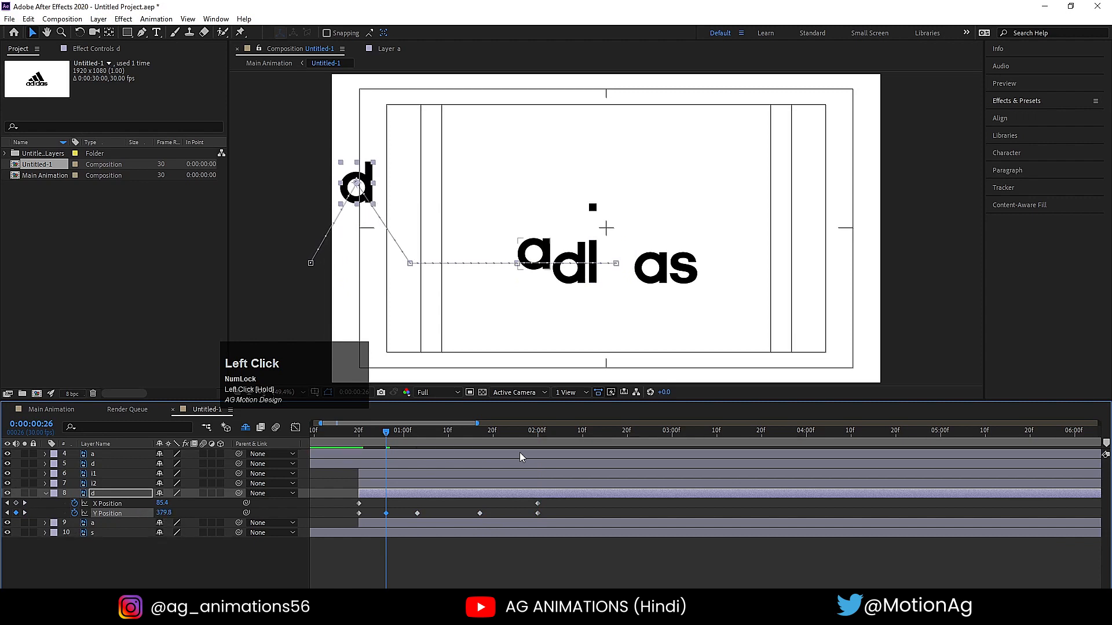
- Copy the second d's Y Position peak keyframe from 0:00:00:26 to 0:00:01:10 and 0:00:01:24
click(448, 431)
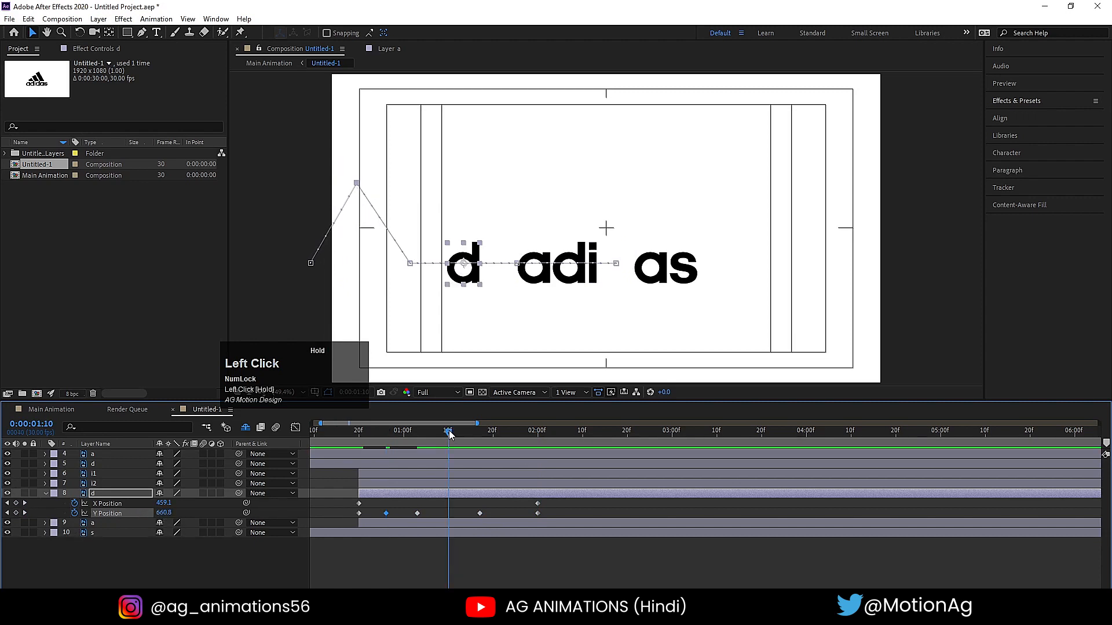
click(387, 512)
click(387, 514)
key(ctrl+c)
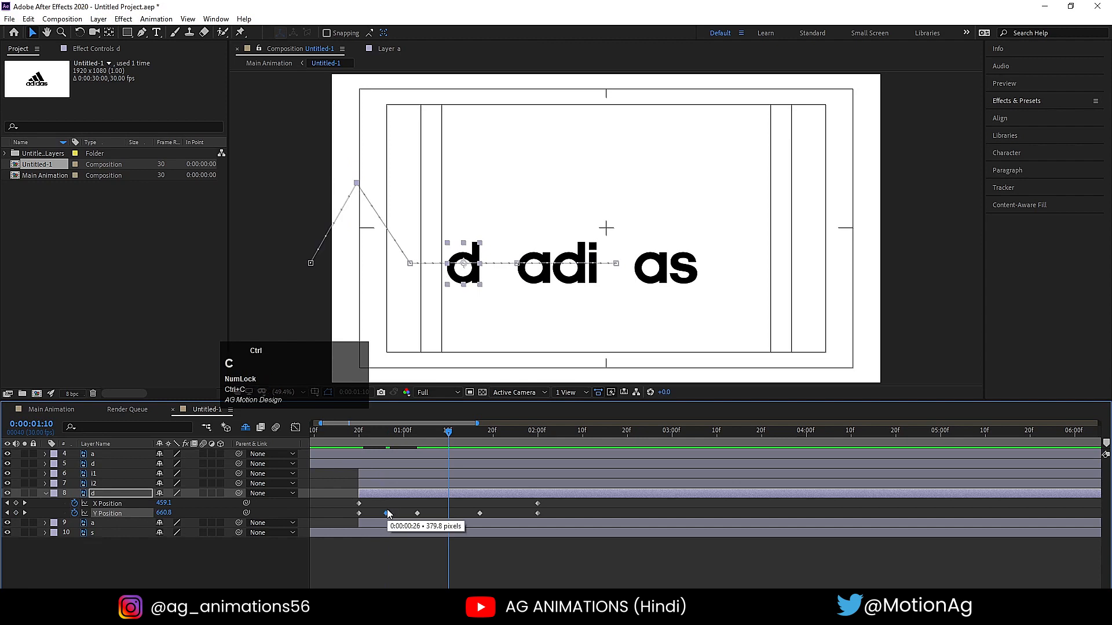
key(ctrl+v)
click(506, 435)
drag(508, 436, 510, 436)
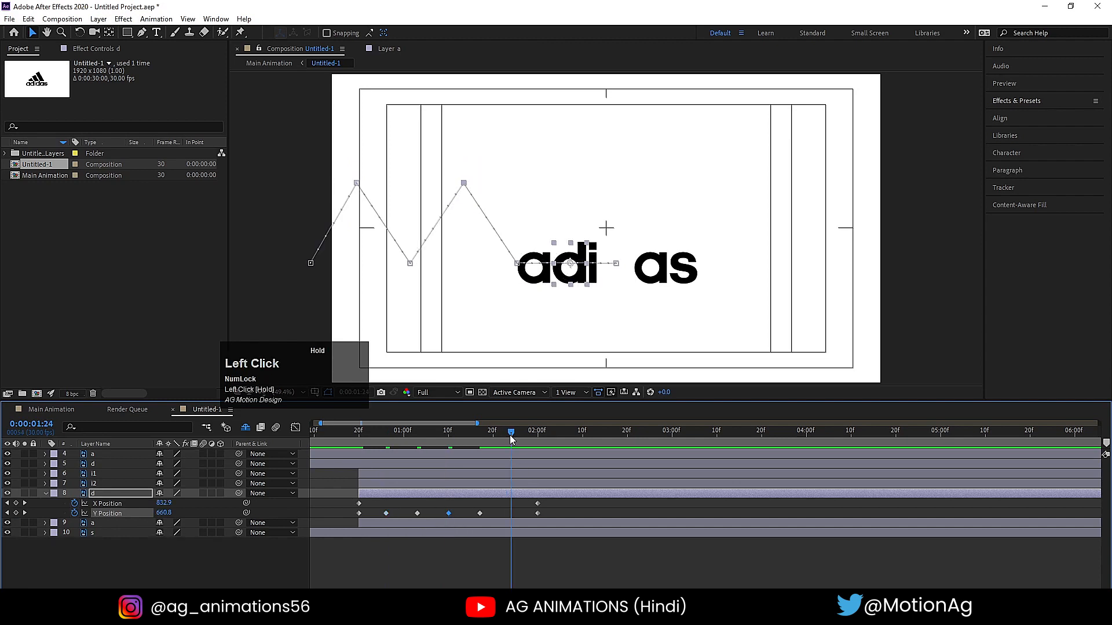
key(ctrl+v)
- Stretch the second d's X and Y Position keyframes to end at about 0:00:02:19, previewing the bounce before and after
click(325, 432)
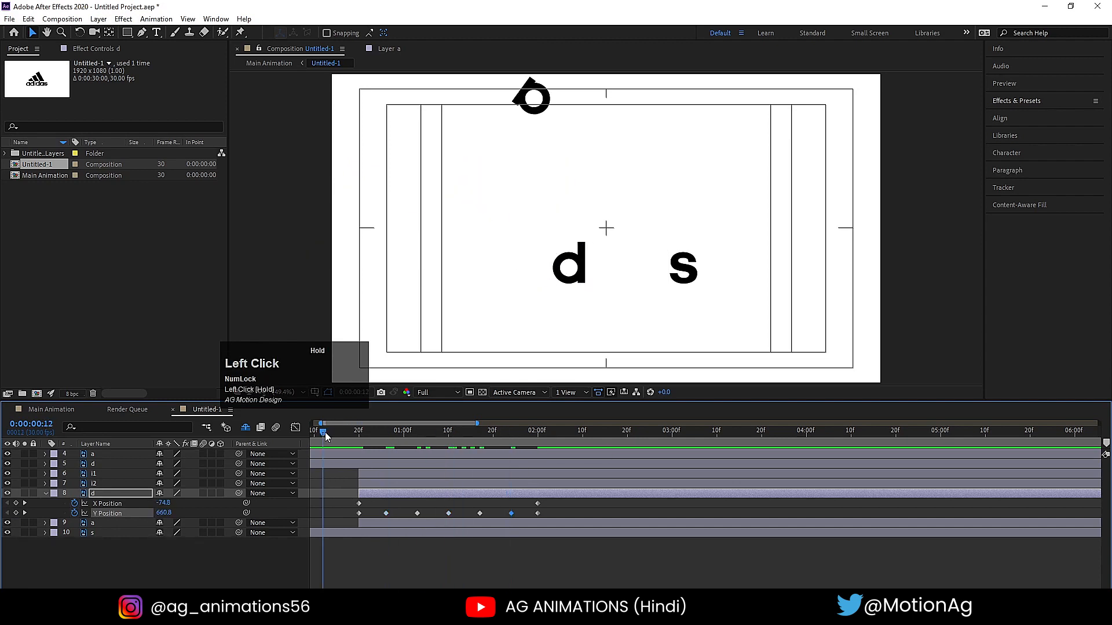
key(space)
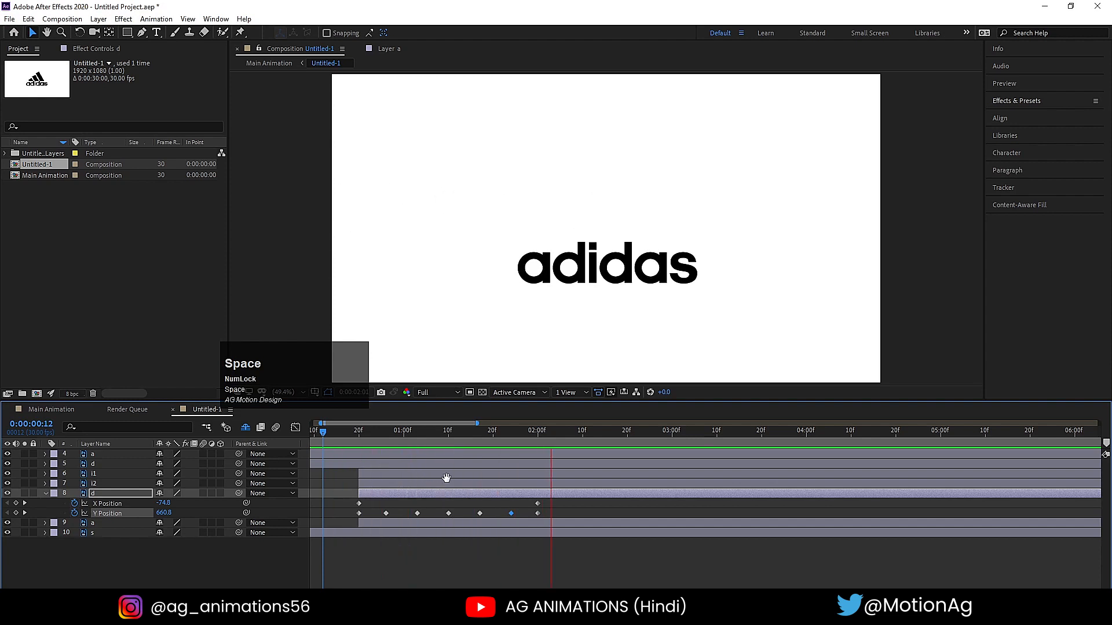
key(space)
drag(343, 501, 620, 506)
click(358, 434)
key(space)
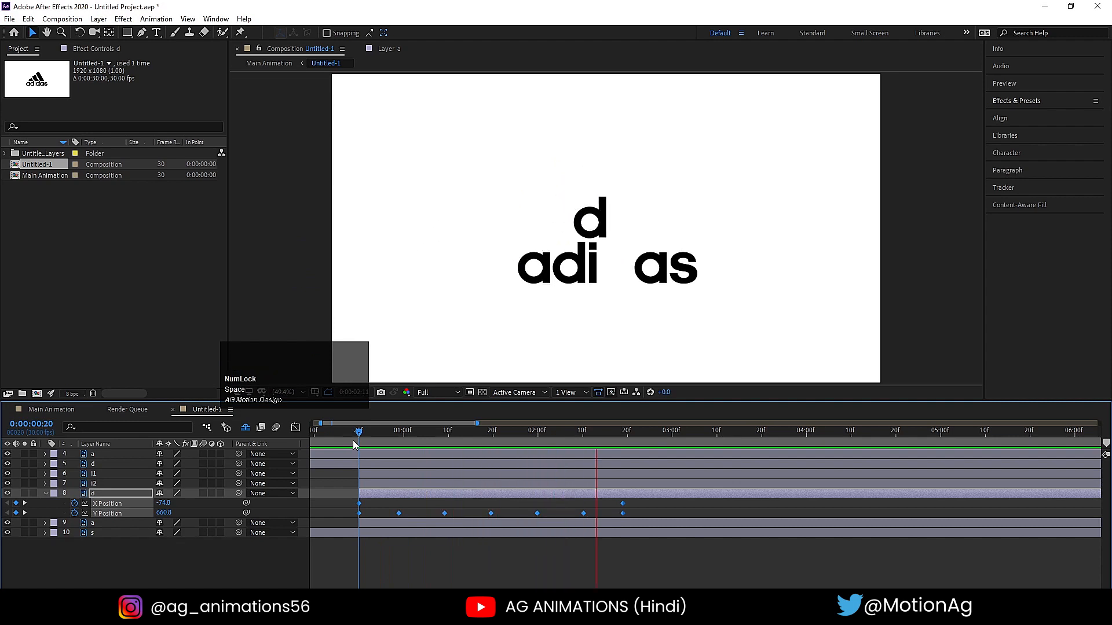
key(space)
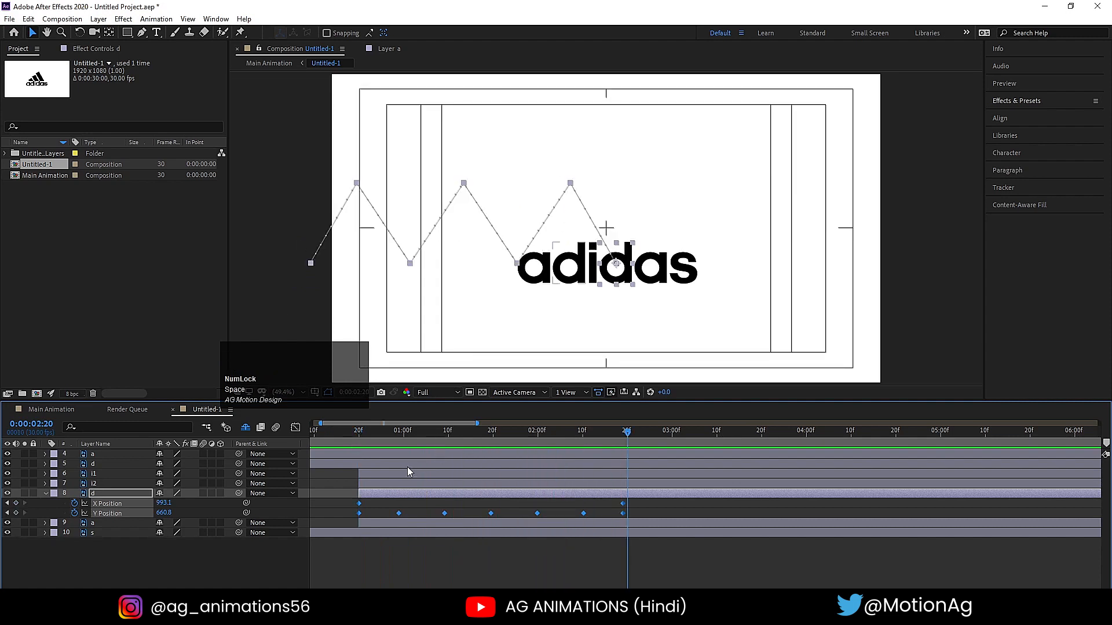
- Apply Easy Ease to all of the second d's Y Position keyframes and preview the bounce
click(399, 554)
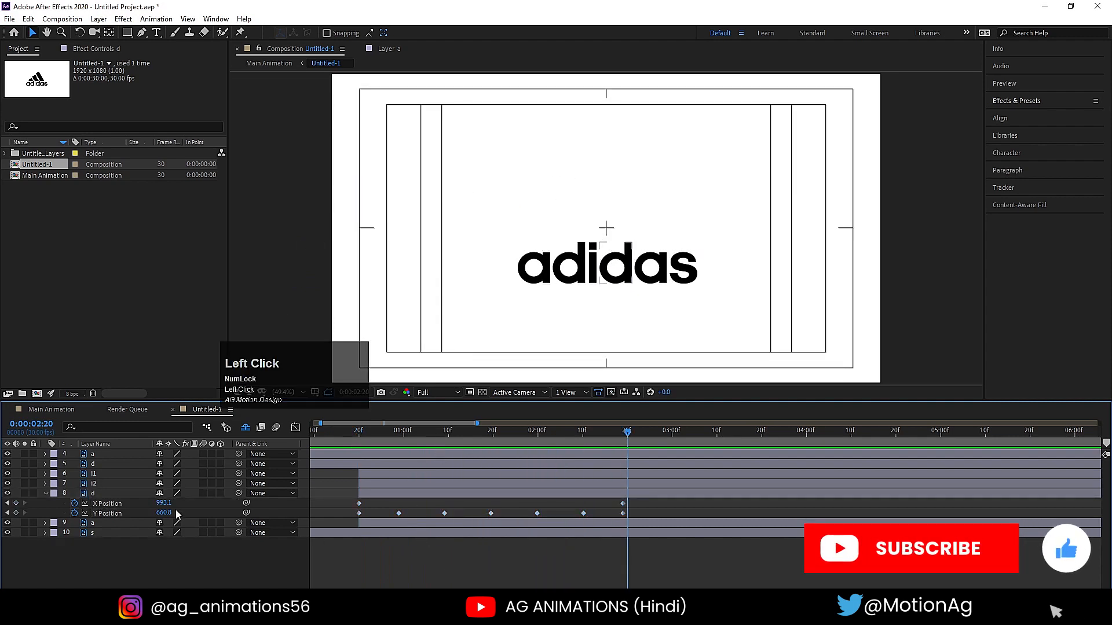
click(116, 516)
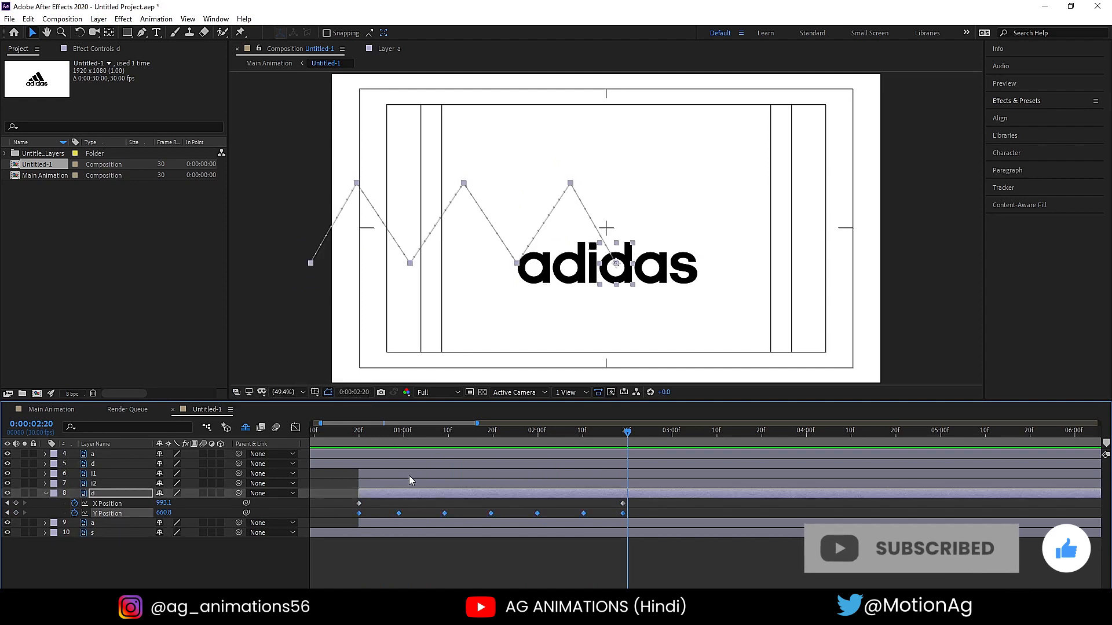
key(F9)
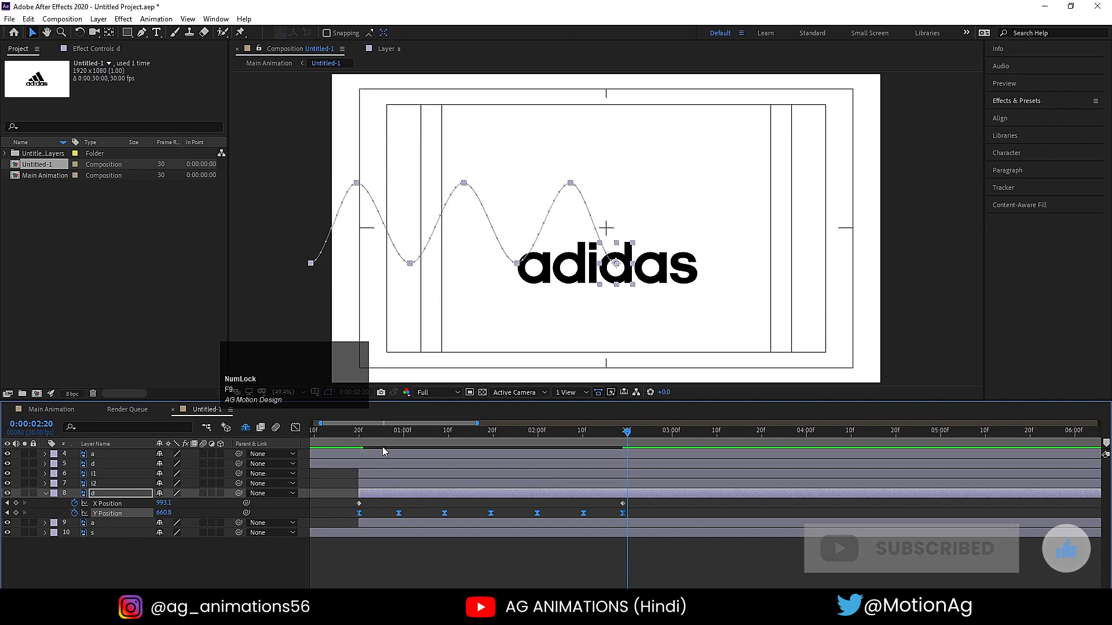
click(384, 430)
key(space)
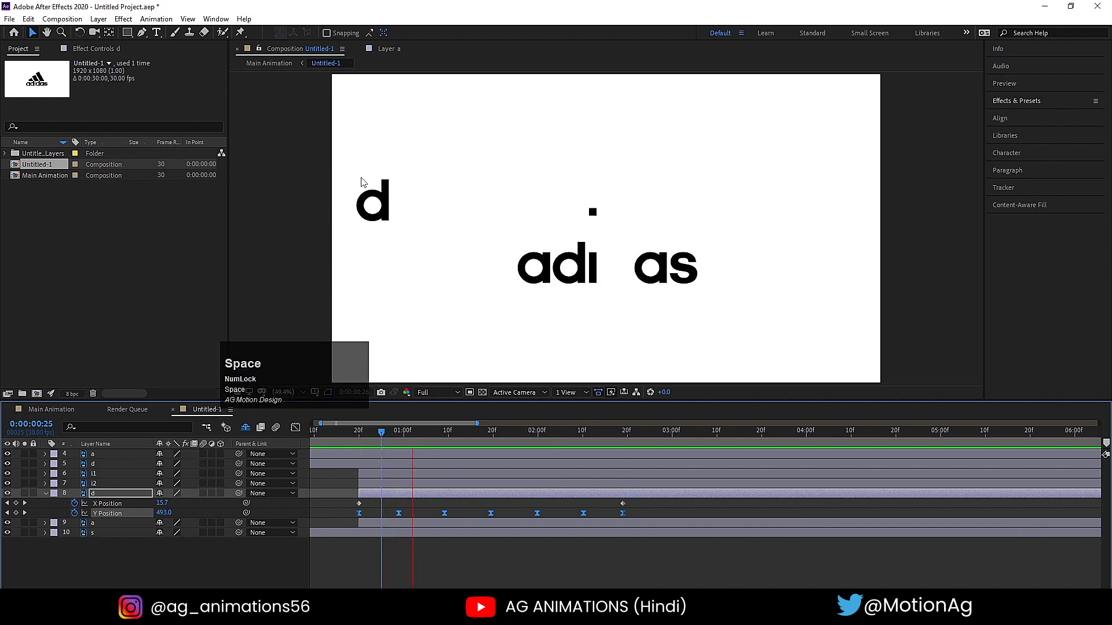
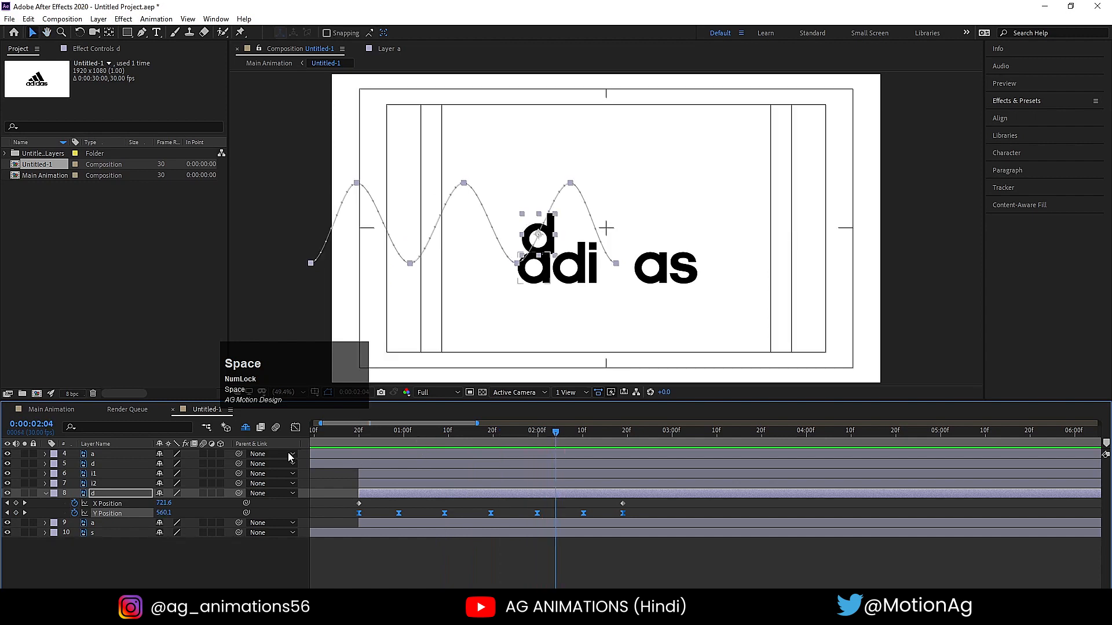
- Lengthen the easing at the three peak keyframes of the second d's Y Position speed graph and preview the bounce
click(296, 427)
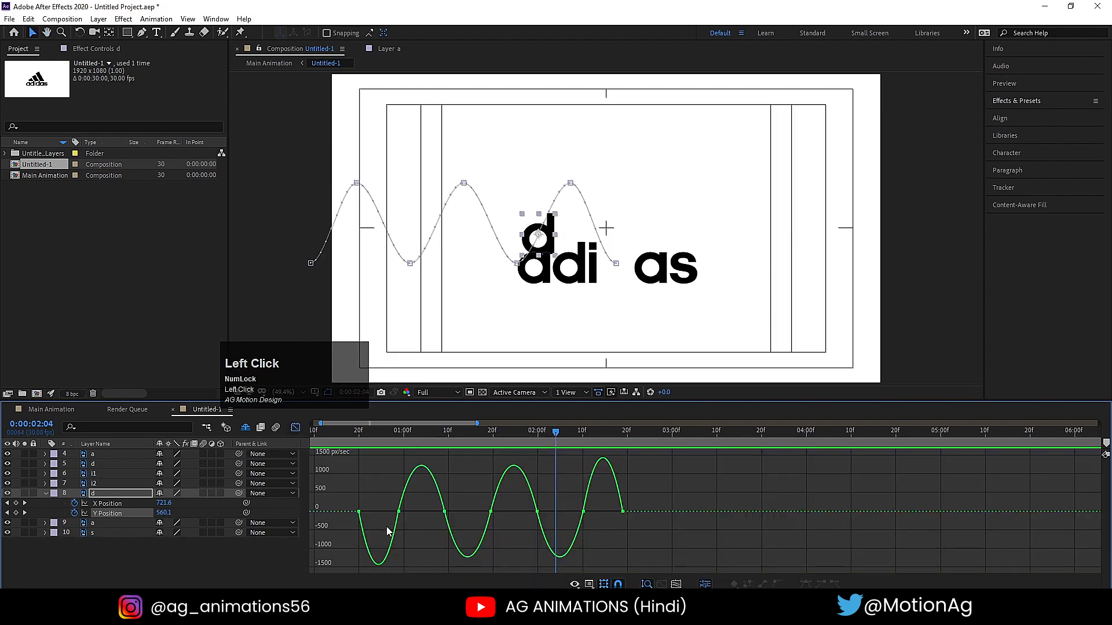
click(383, 501)
drag(404, 522, 602, 510)
key(space)
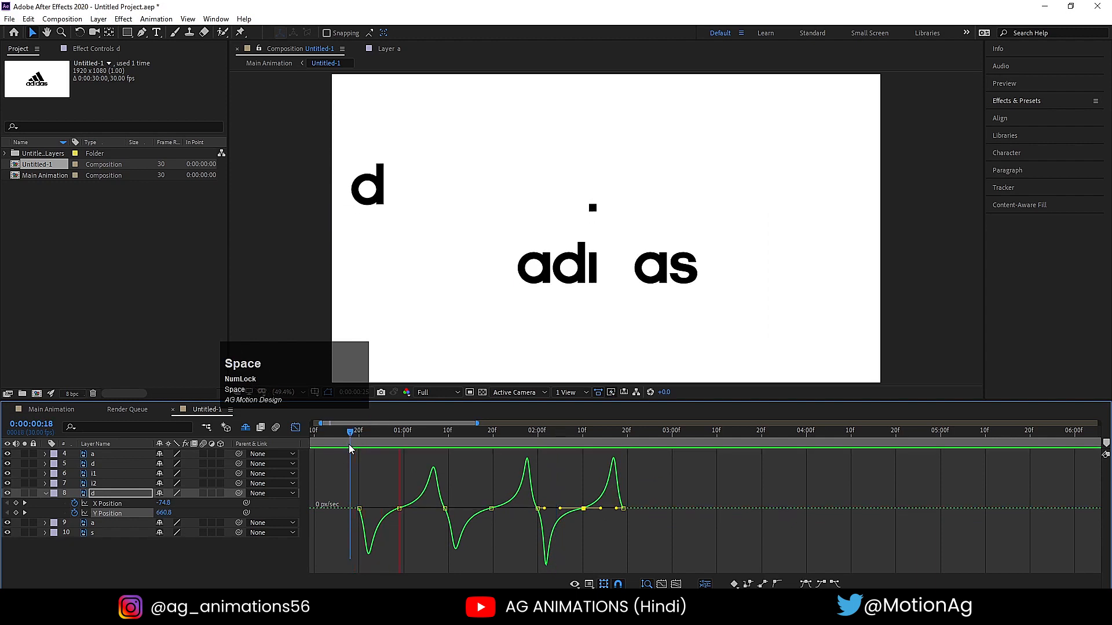
key(space)
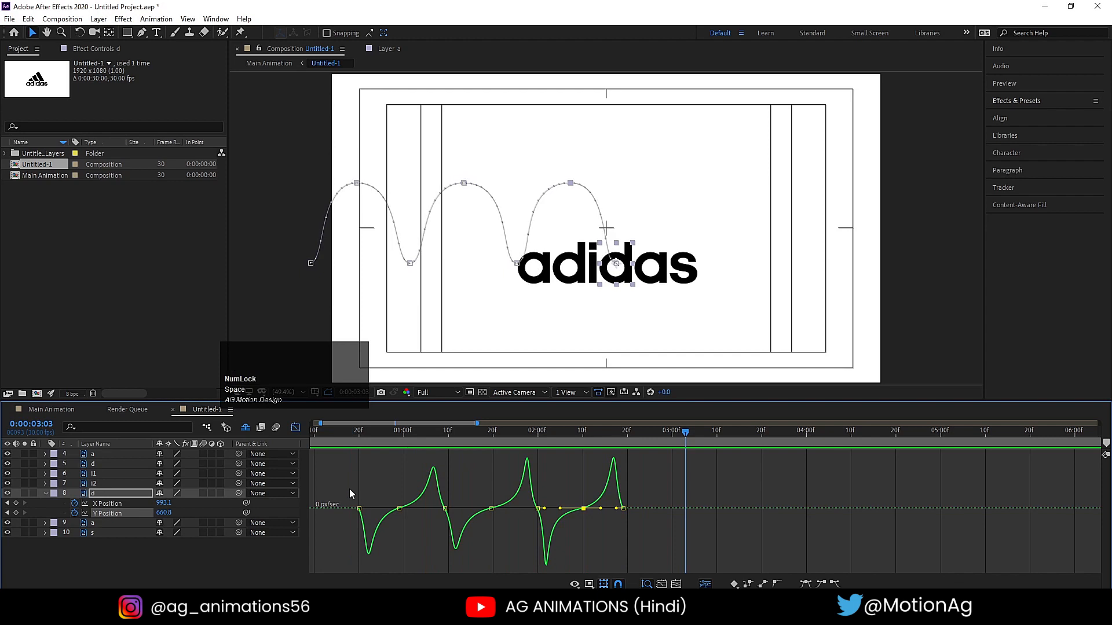
- Shorten the speed-graph easing at the second d's four ground-contact Y Position keyframes to sharpen its take-off and landings
scroll(408, 271, up, 2)
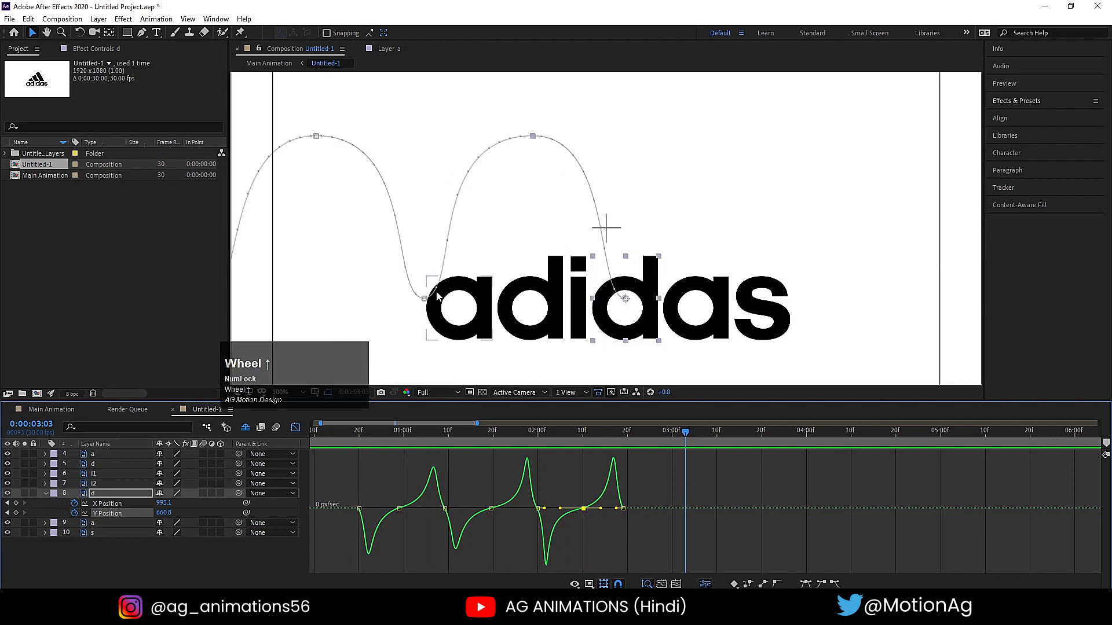
drag(348, 480, 397, 522)
mouse_move(458, 490)
mouse_down()
mouse_move(439, 519)
mouse_move(448, 509)
mouse_up()
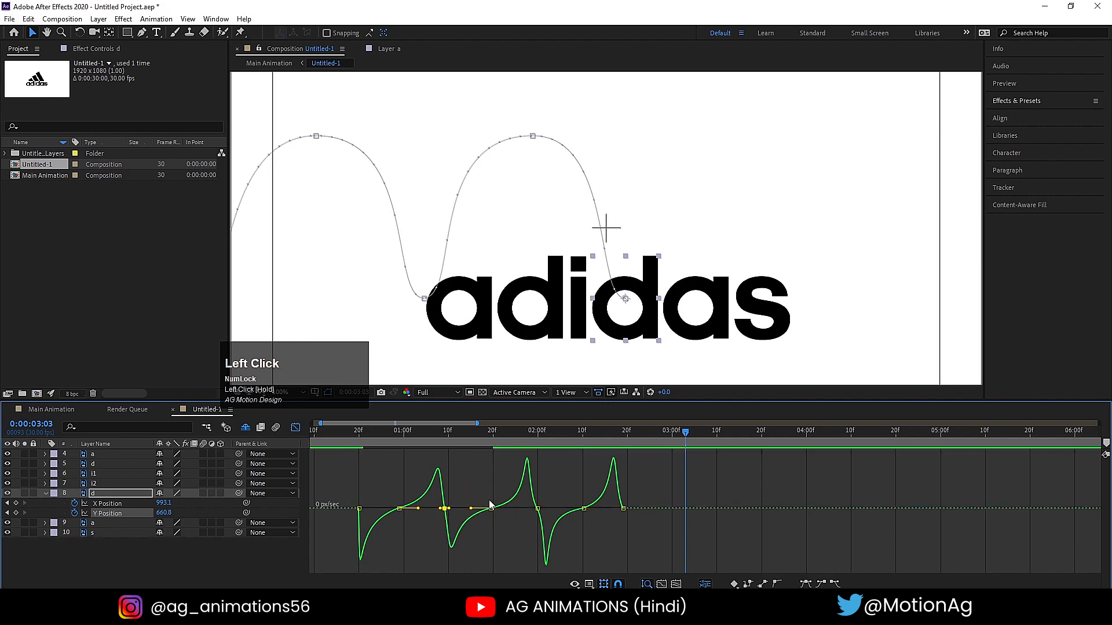
mouse_move(553, 496)
mouse_down()
mouse_move(527, 513)
mouse_move(544, 512)
mouse_up()
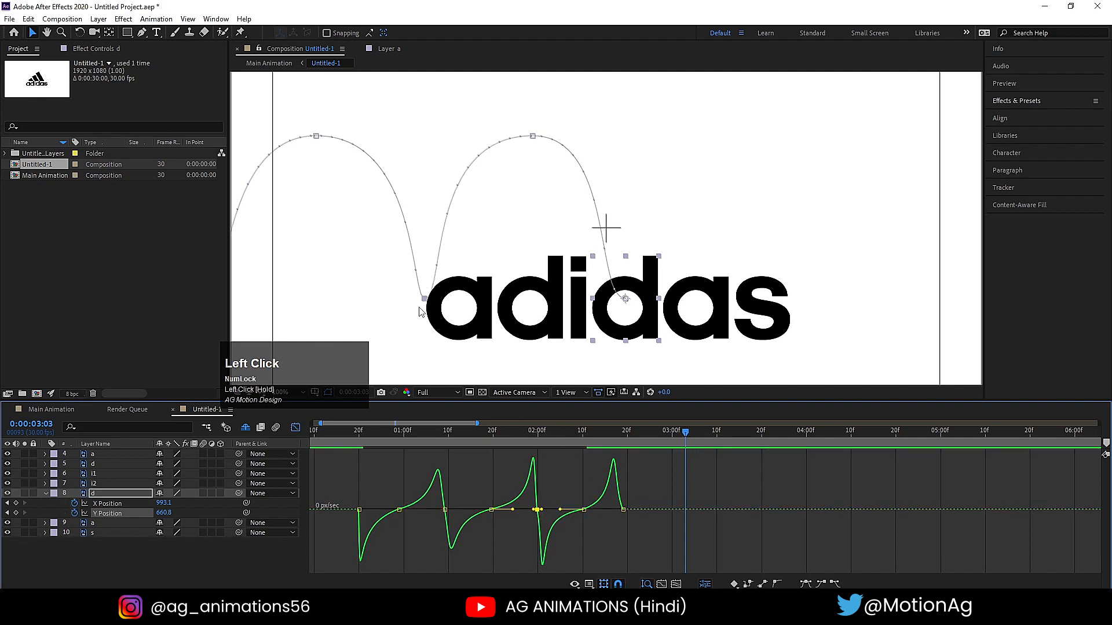
drag(636, 490, 622, 515)
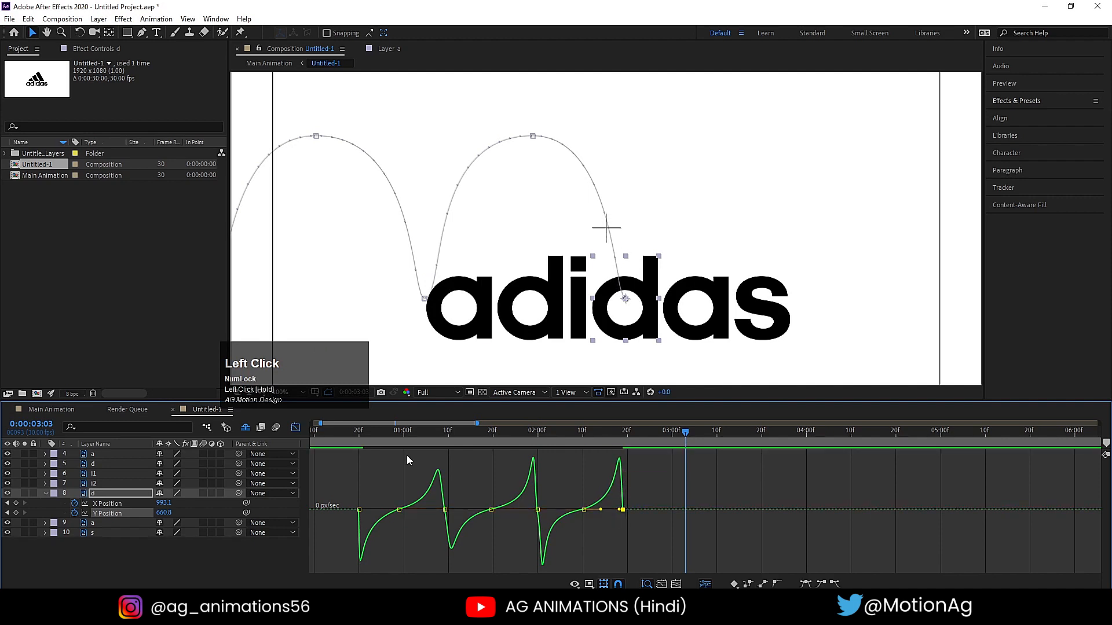
- Fit the whole composition in the viewer, return to the keyframe view and preview the reshaped bounce from 0:00:00:19
click(353, 436)
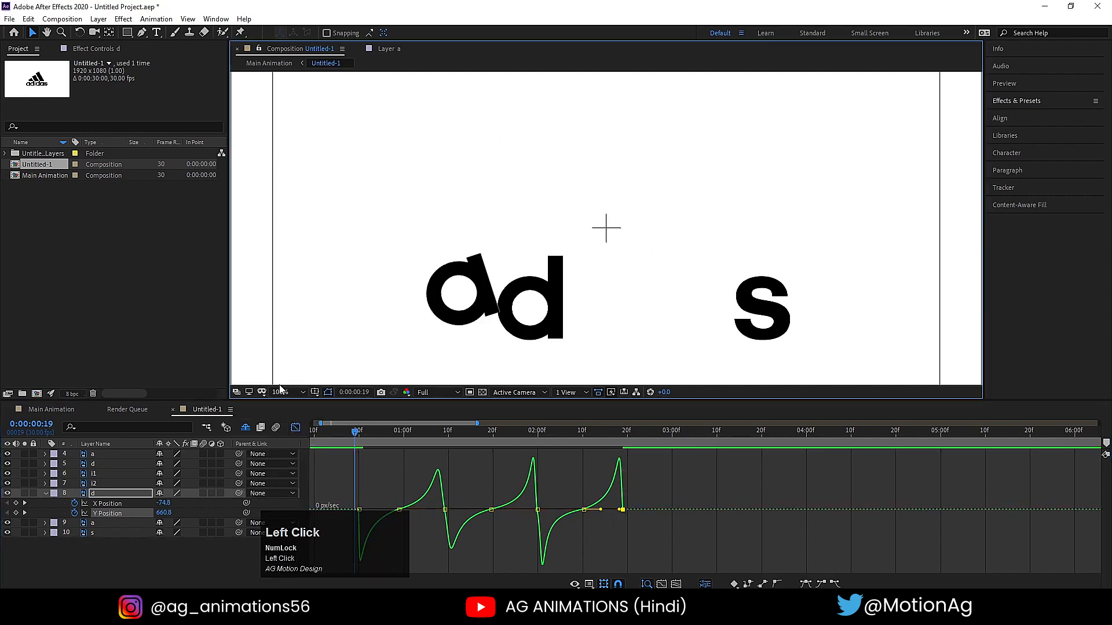
click(279, 386)
click(288, 392)
click(279, 175)
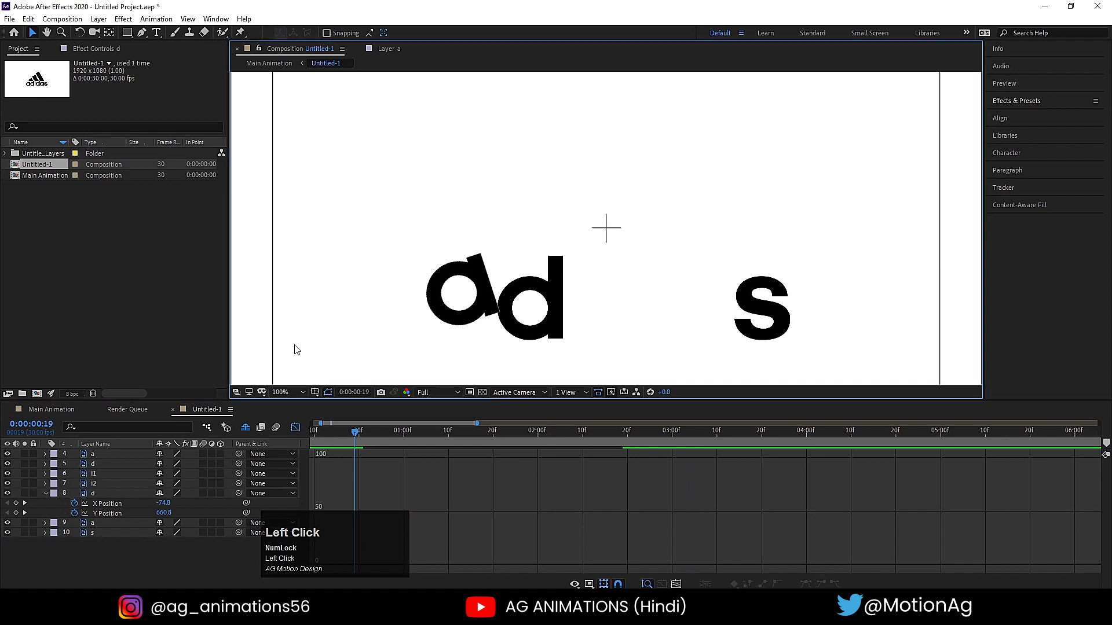
click(289, 392)
click(282, 187)
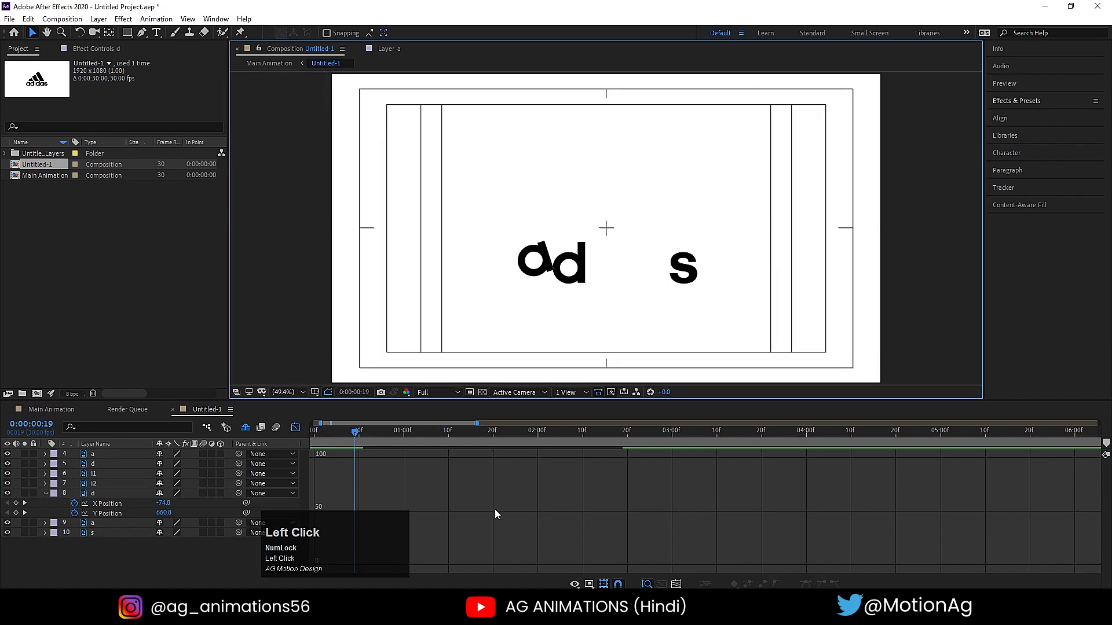
click(295, 429)
key(space)
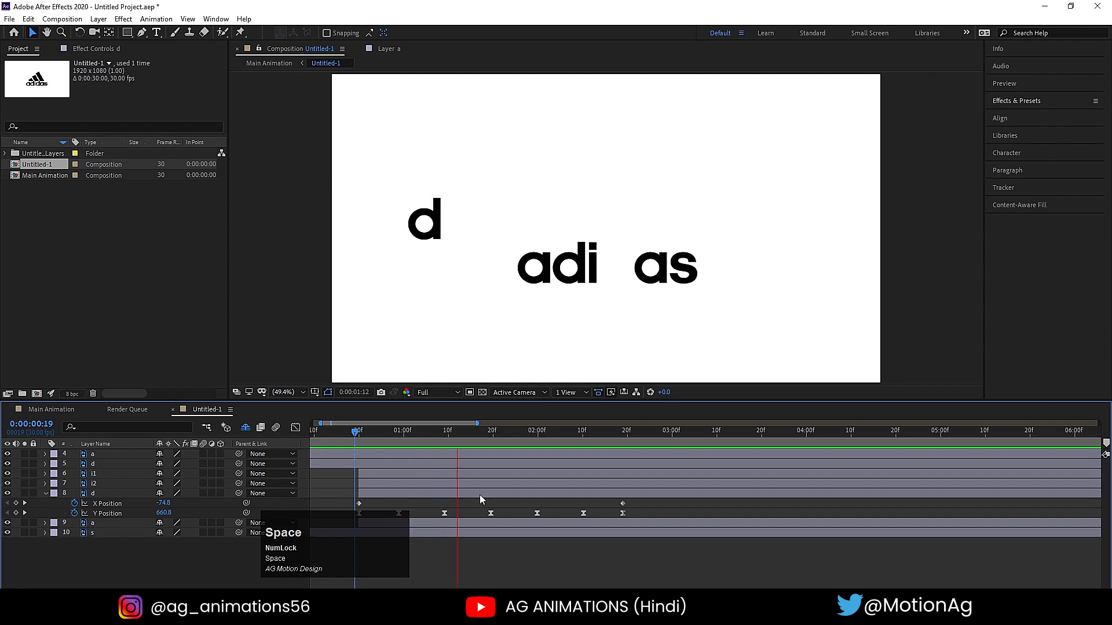
- Start the second d's Rotation animation with a keyframe at 0:00:00:20 and reveal all its animated properties
click(359, 438)
click(362, 492)
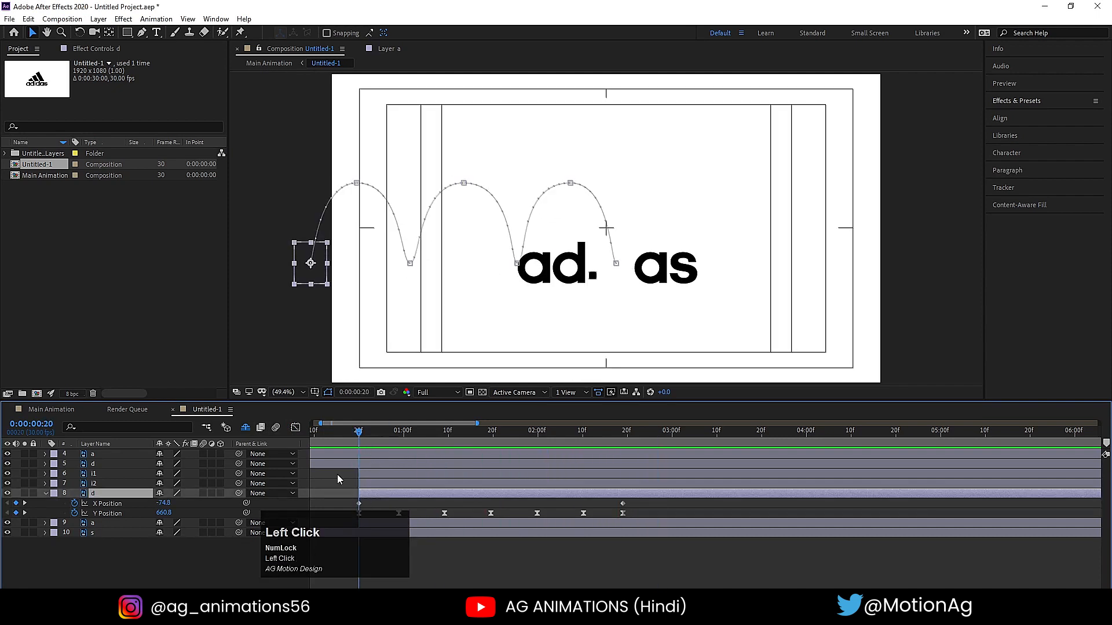
key(r)
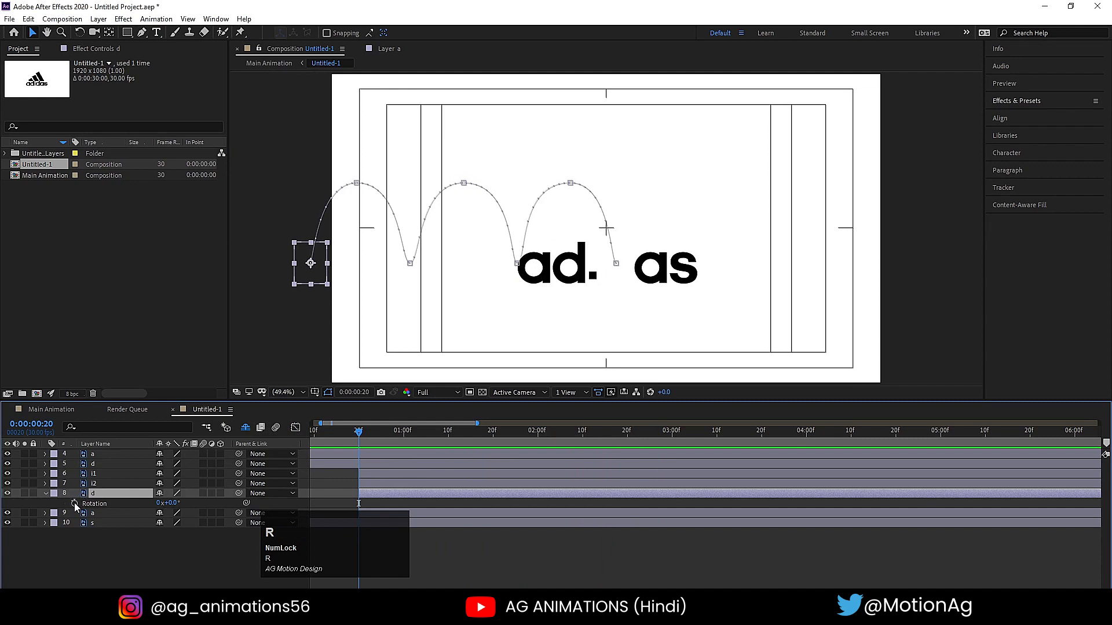
click(74, 503)
key(u)
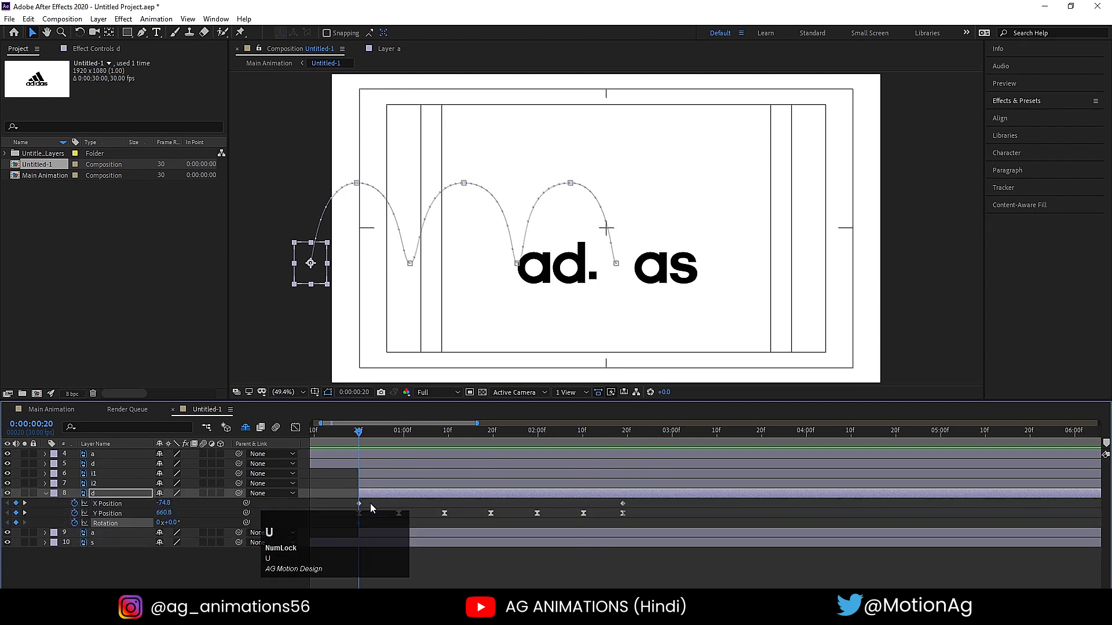
- Set the second d's Rotation to 1x at 0:00:01:09 and 2x at 0:00:02:00, and preview the spin
drag(369, 538, 677, 426)
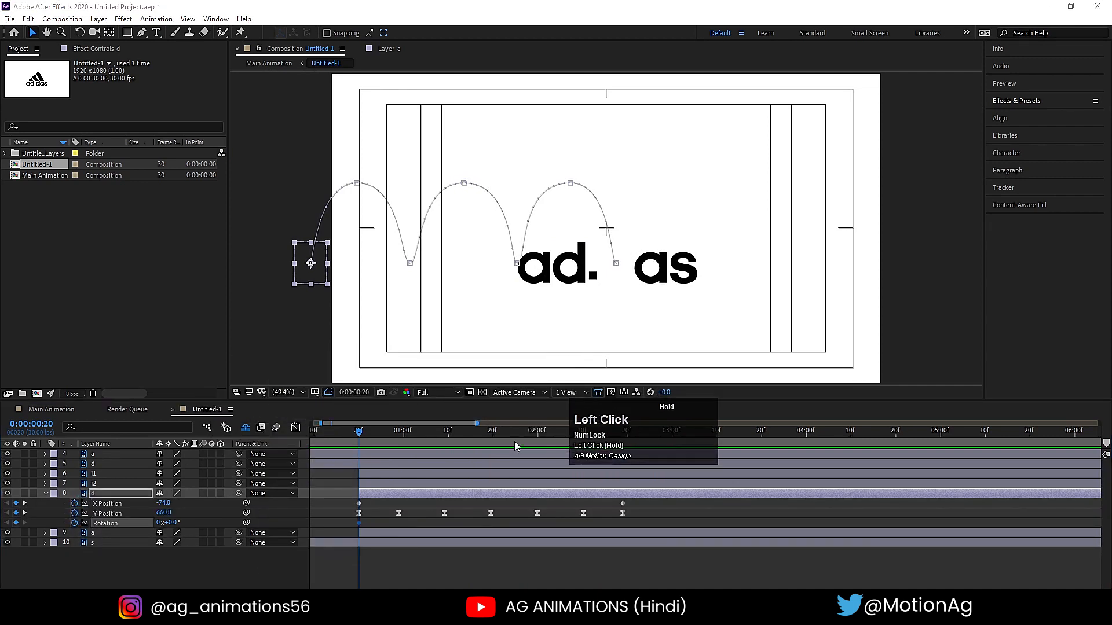
key(k)
key(k)
click(377, 508)
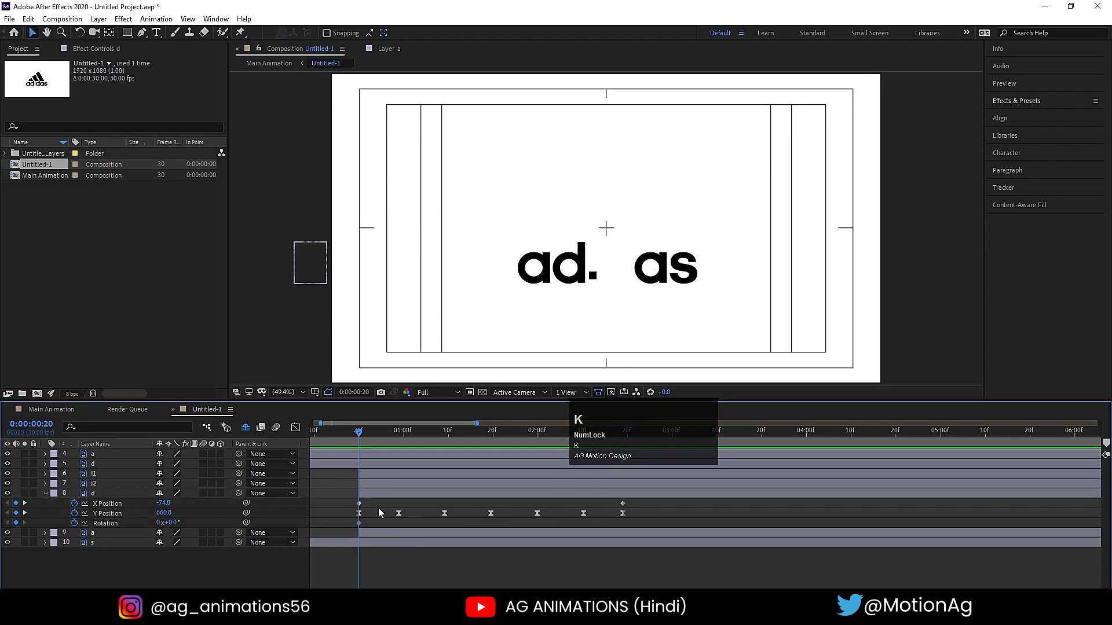
key(k)
key(k)
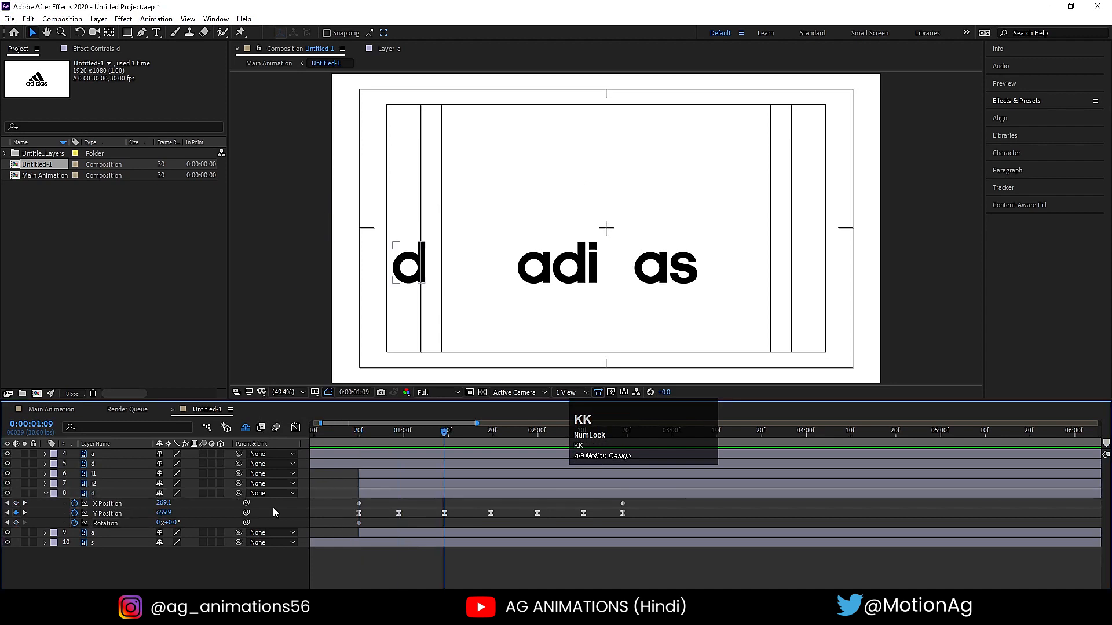
click(160, 523)
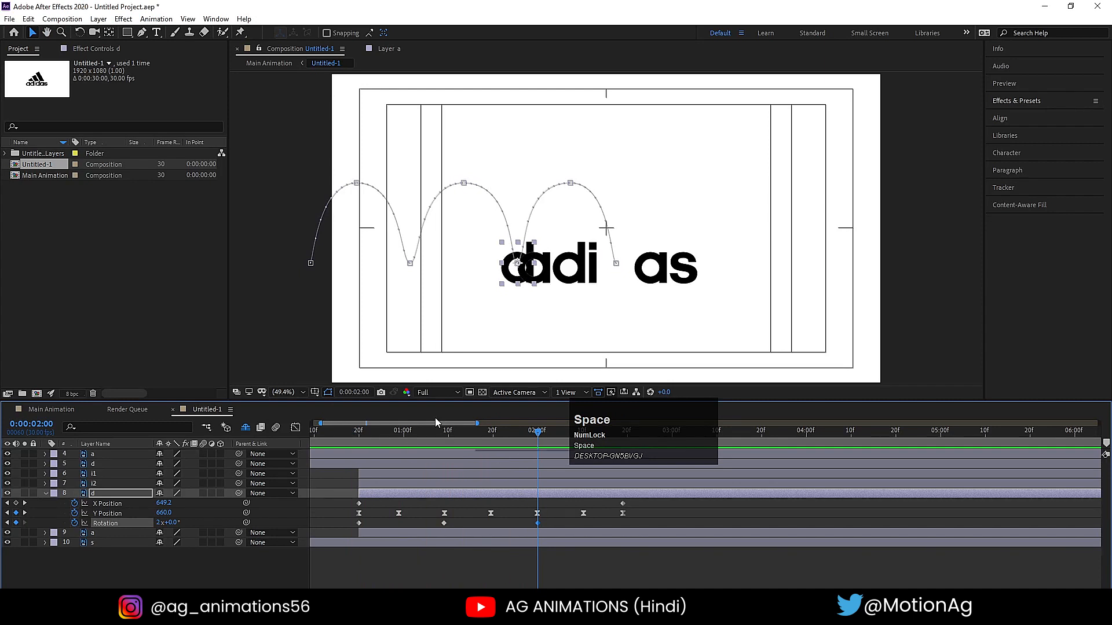
click(354, 431)
key(space)
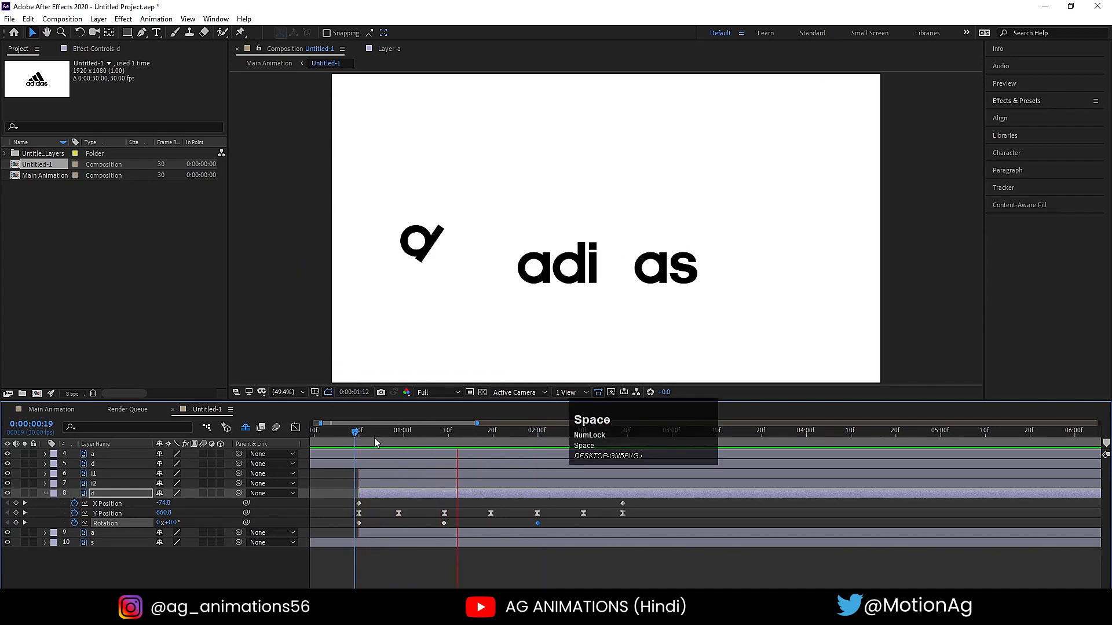
key(space)
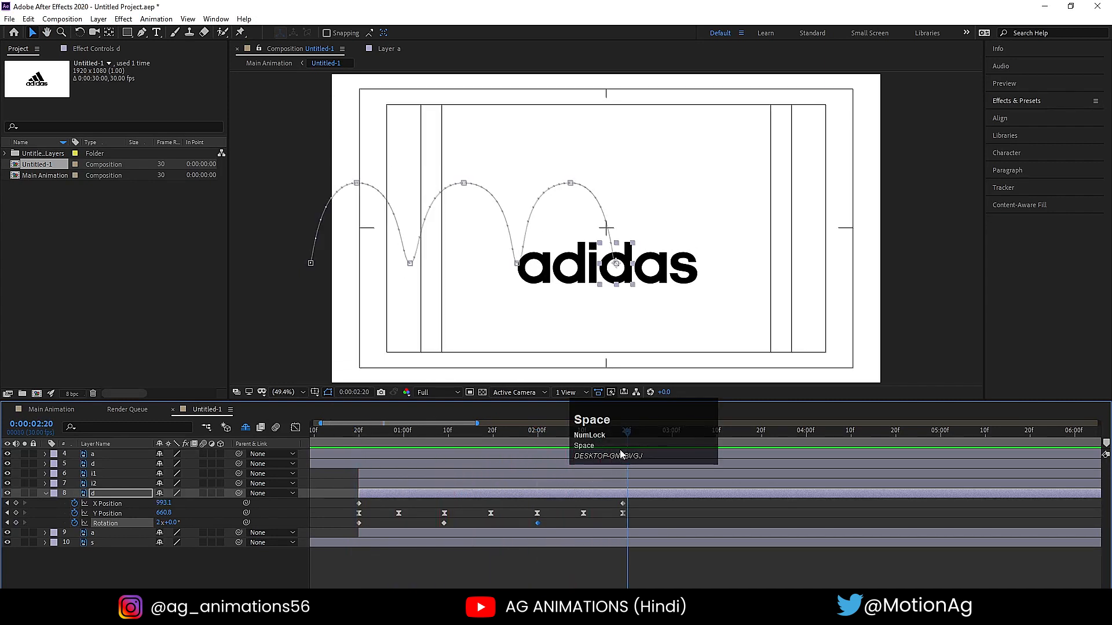
- Set the second d's Rotation to 3x at its final position keyframe at 0:00:02:19
drag(619, 454, 637, 456)
key(k)
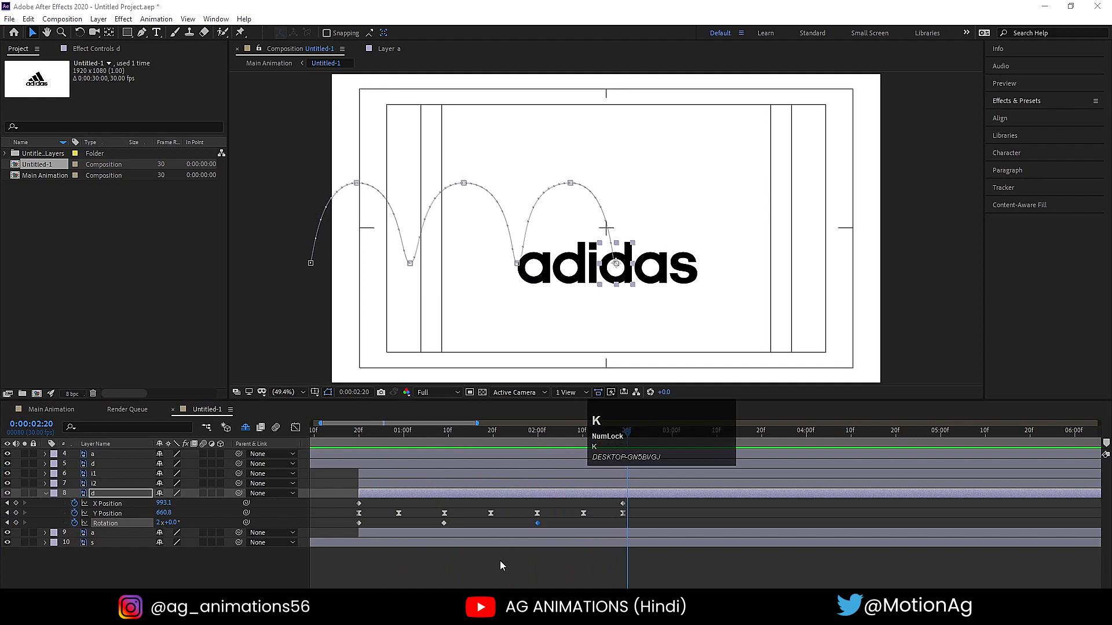
click(595, 523)
key(j)
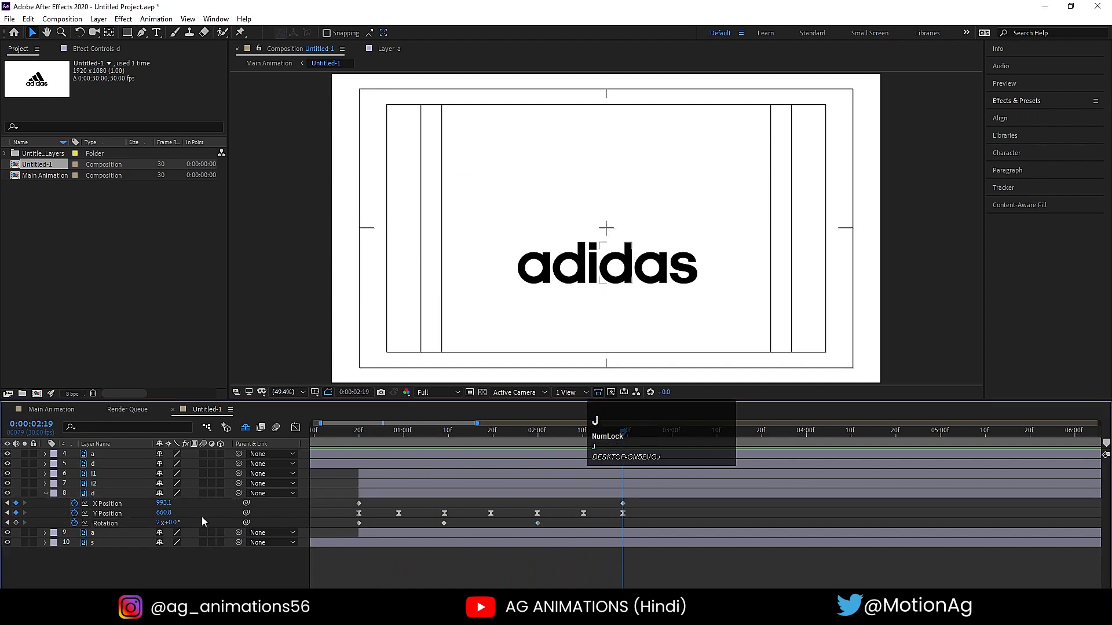
click(158, 523)
text(3)
key(shift+Return)
- Preview the second d's rotating bounce, including playback from the start of the composition
click(344, 433)
key(space)
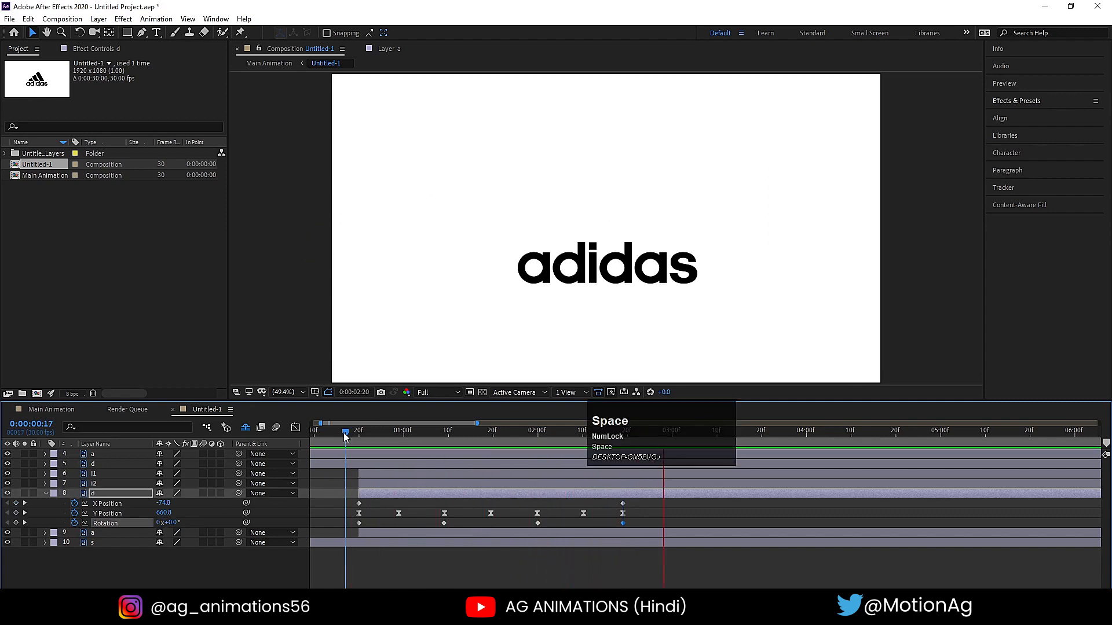
click(343, 433)
key(space)
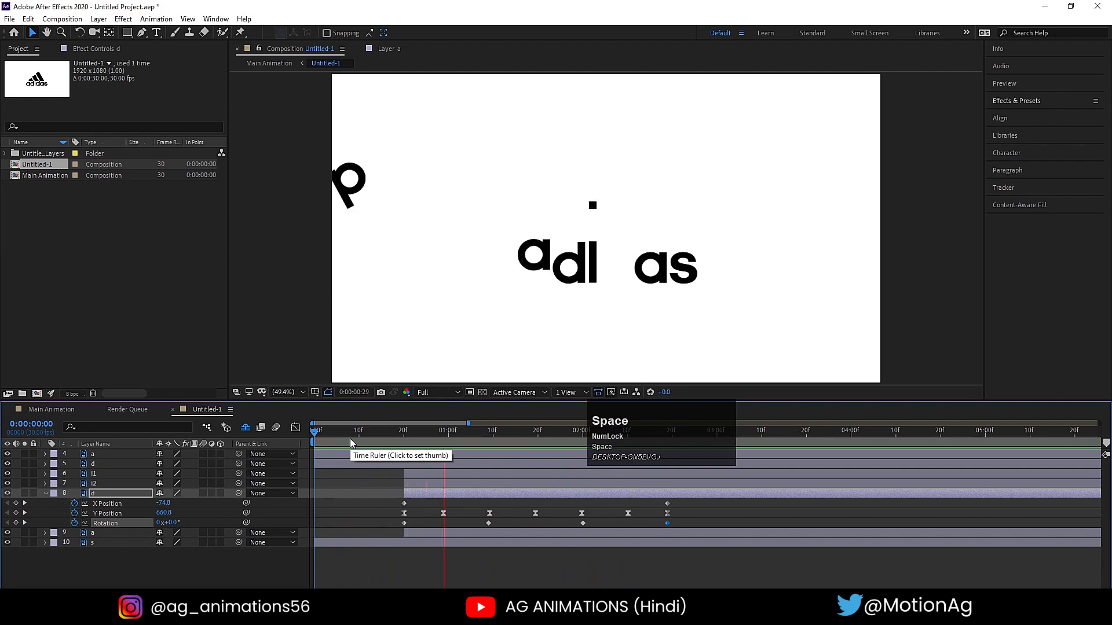
drag(360, 439, 286, 440)
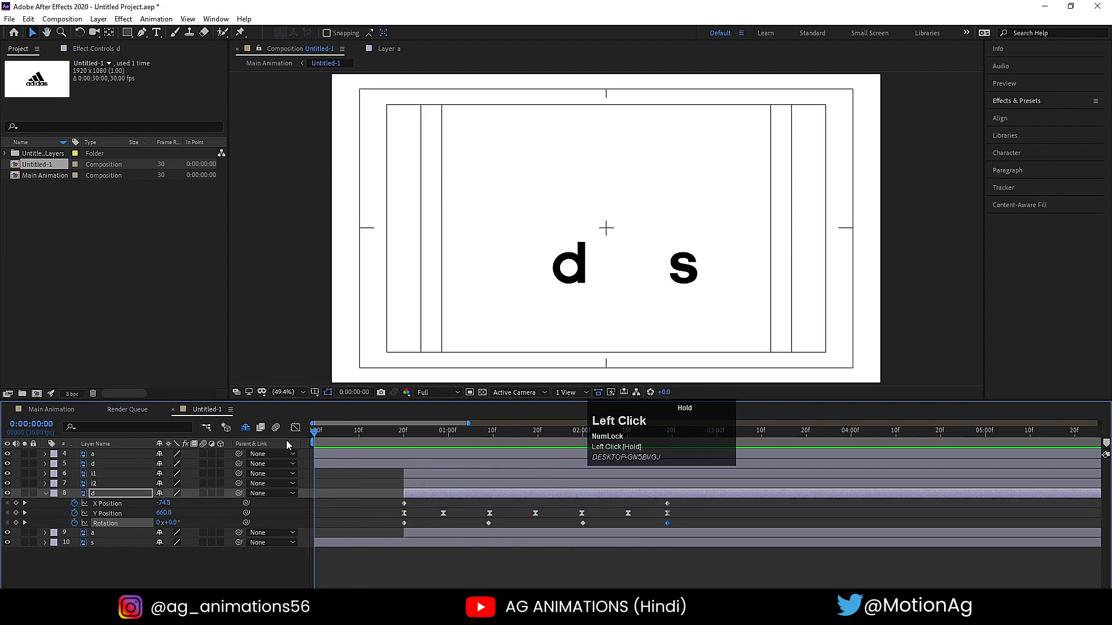
key(space)
key(space)
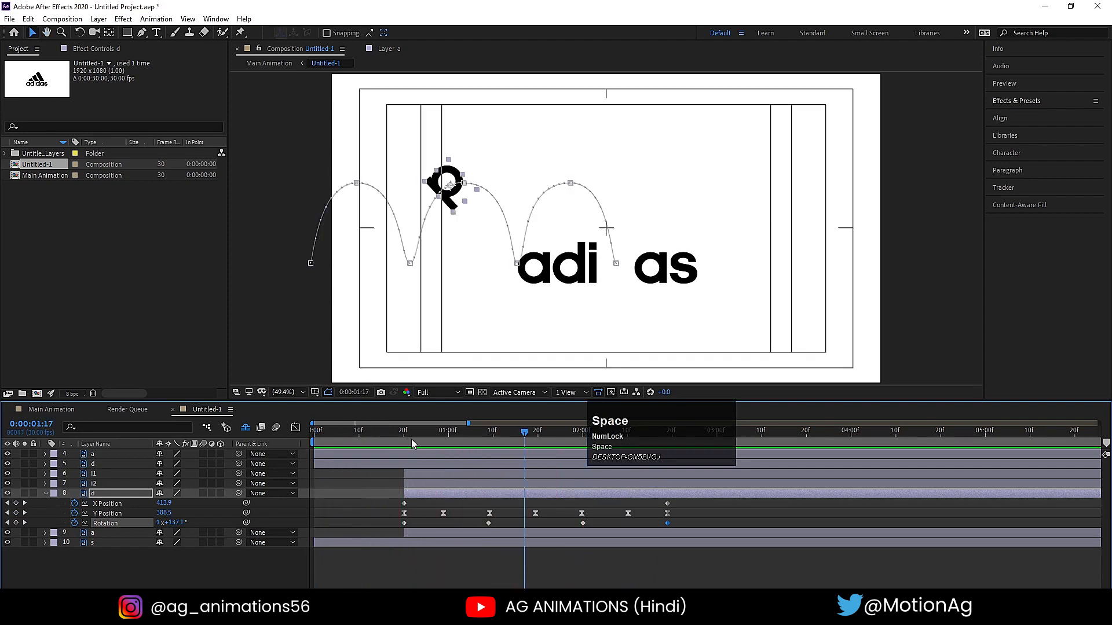
key(space)
key(space)
- Separate the second a's Position into X and Y and add an X Position keyframe at 0:00:00:20
click(452, 438)
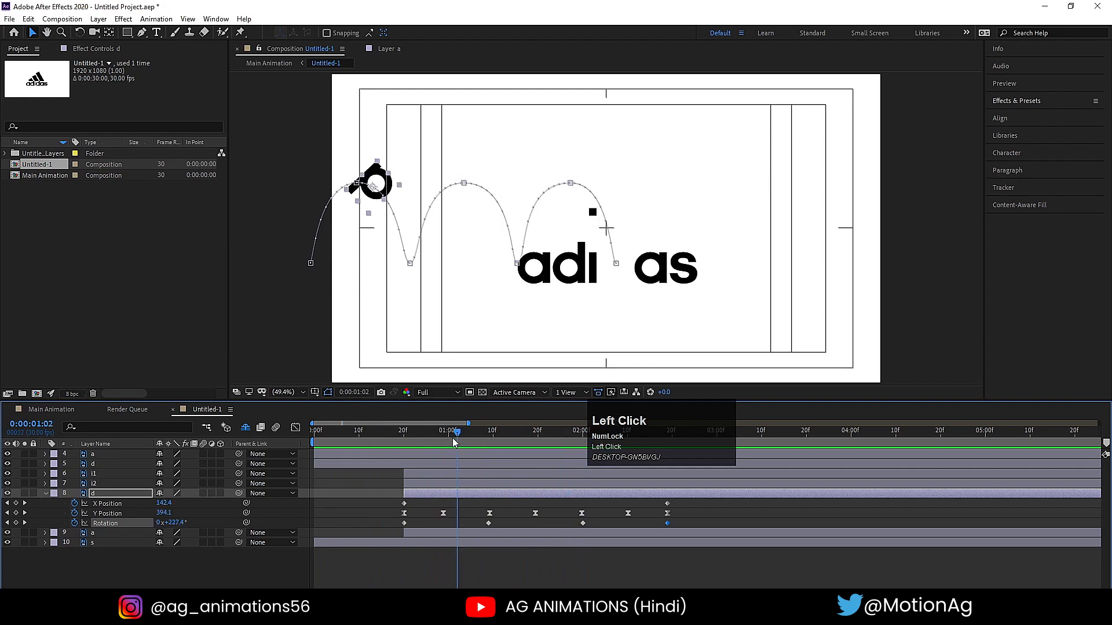
drag(453, 438, 402, 438)
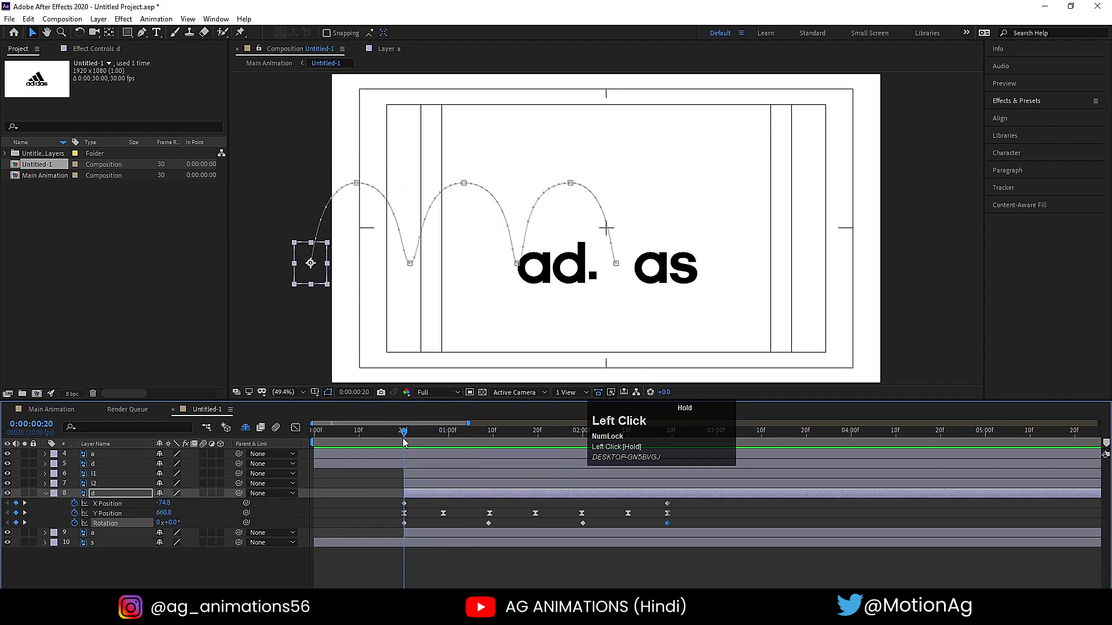
click(106, 535)
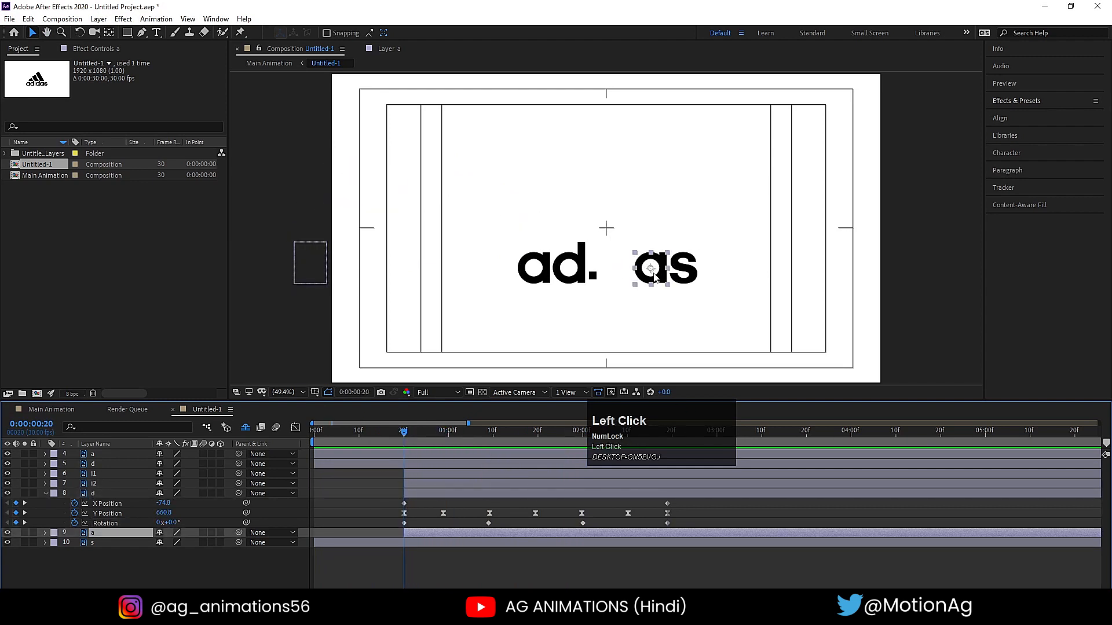
key(p)
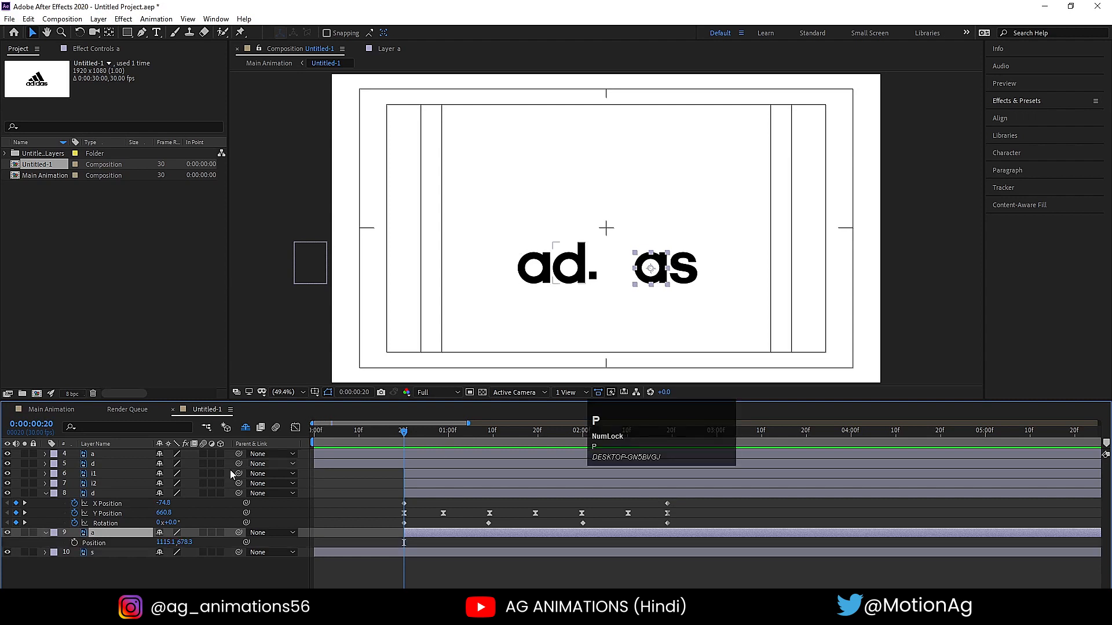
click(98, 547)
right_click(99, 547)
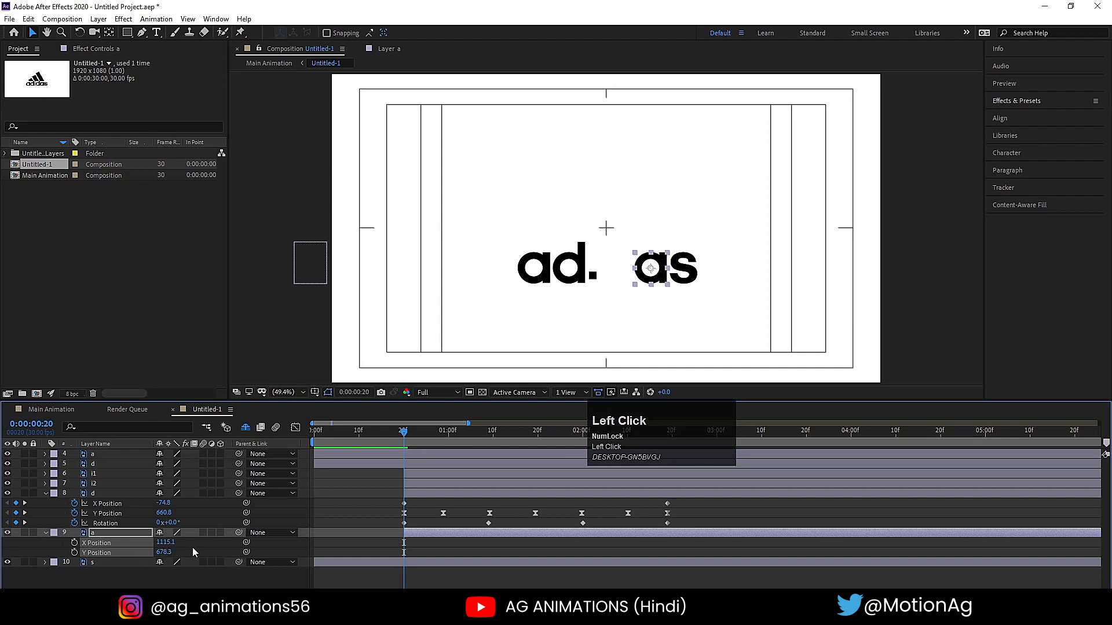
click(193, 552)
click(74, 543)
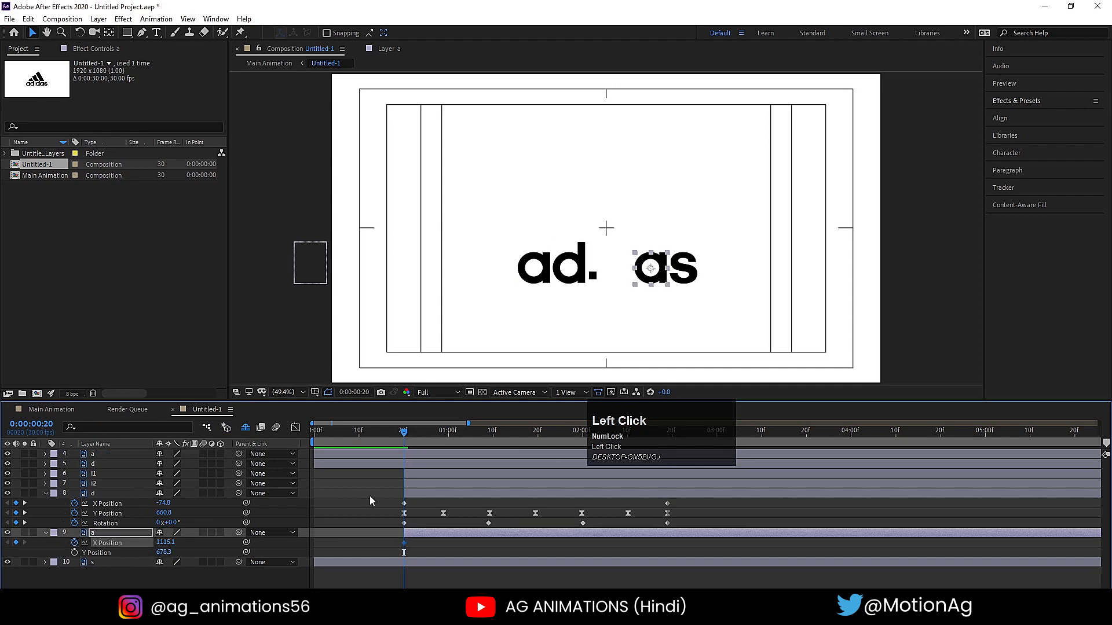
- Move the second a off-screen to the right at 0:00:02:00 by setting its X Position to 2012.1
key(k)
key(k)
key(k)
key(k)
key(k)
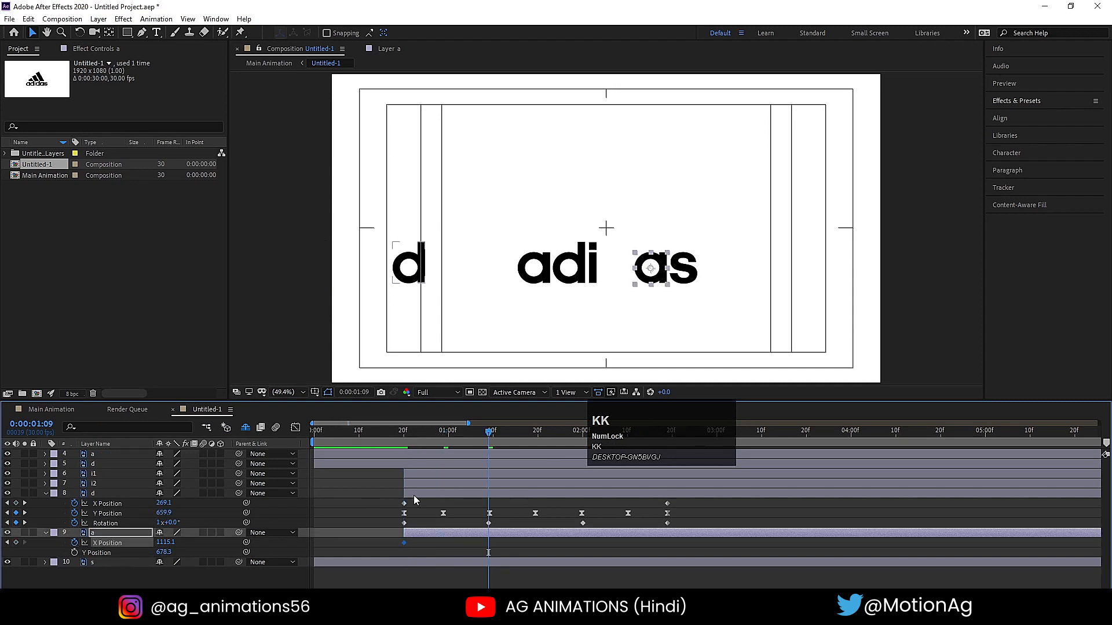
drag(632, 444, 839, 438)
click(584, 431)
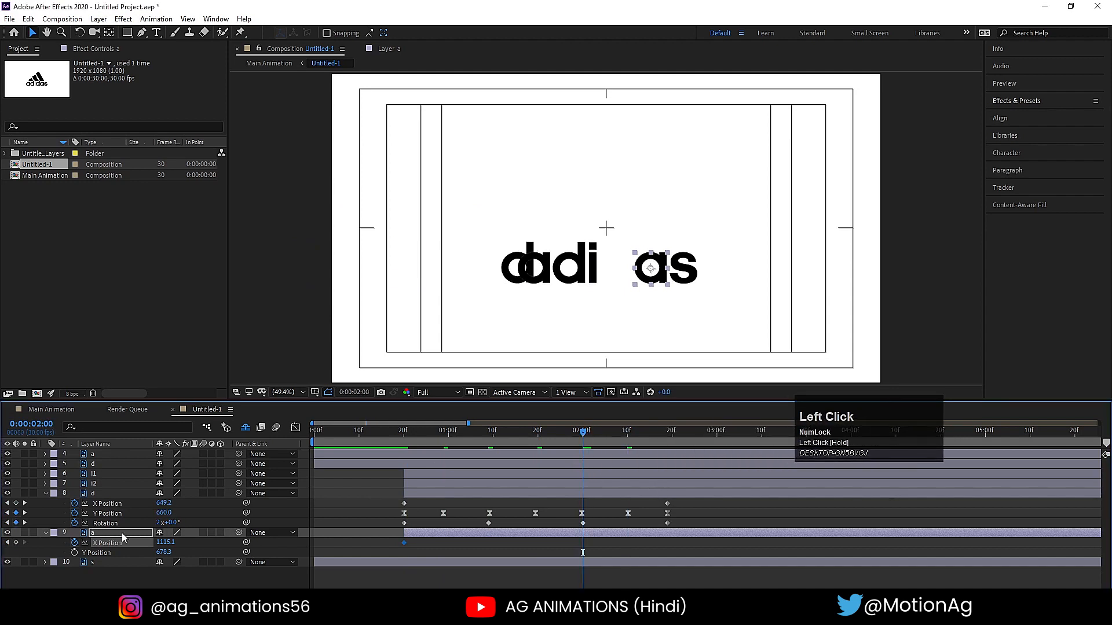
drag(166, 545, 680, 544)
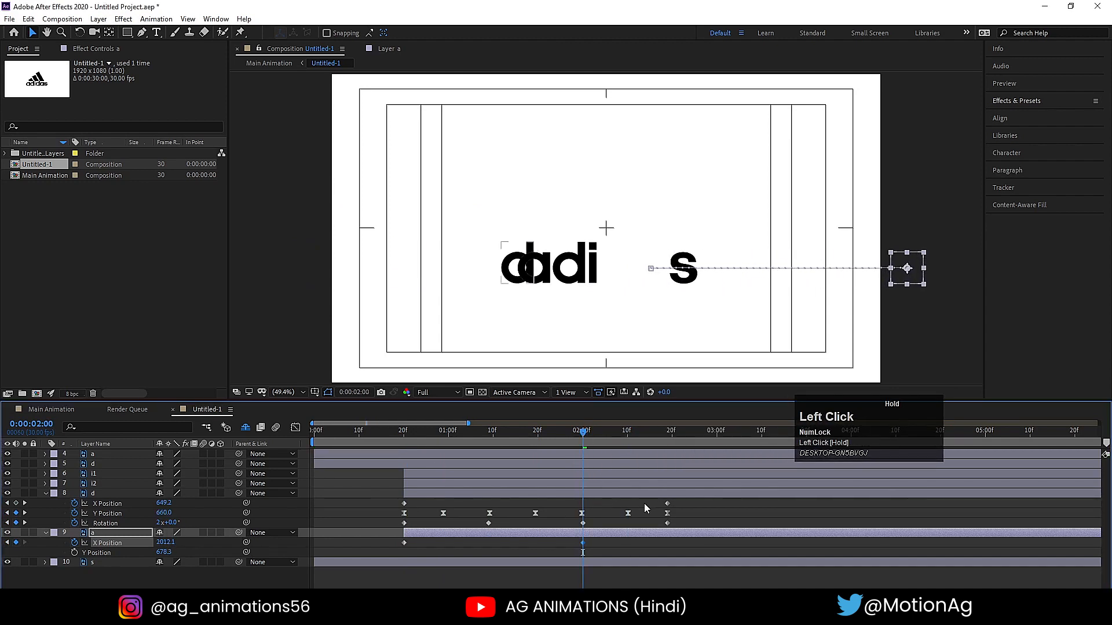
- Add Y Position keyframes at the resting height for the second a at 0:00:00:20, 0:00:01:10 and 0:00:02:00
click(404, 443)
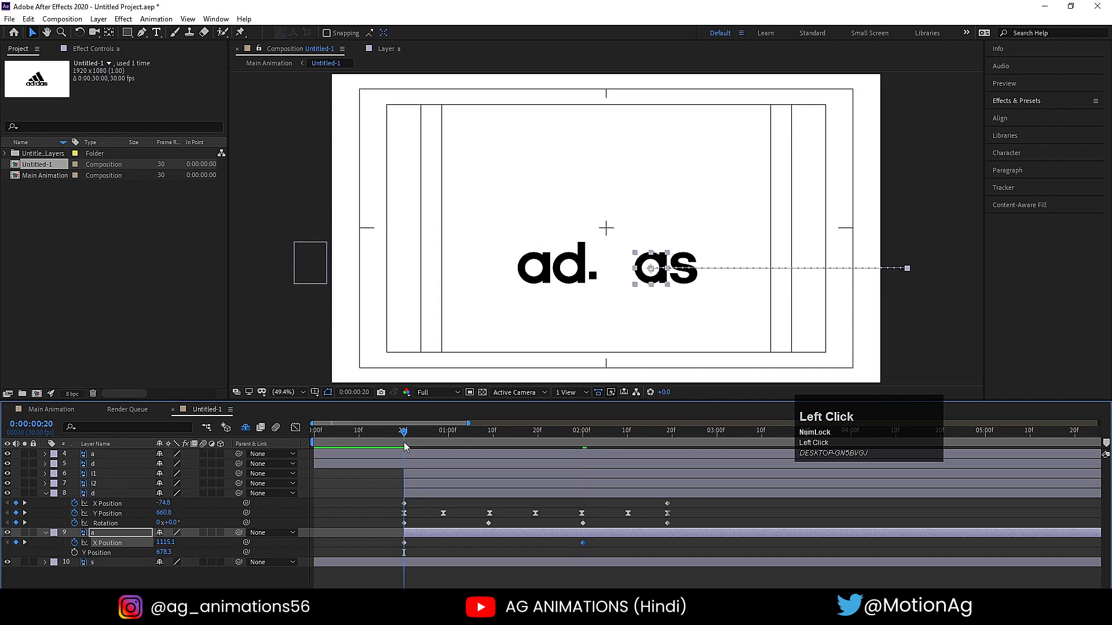
click(74, 551)
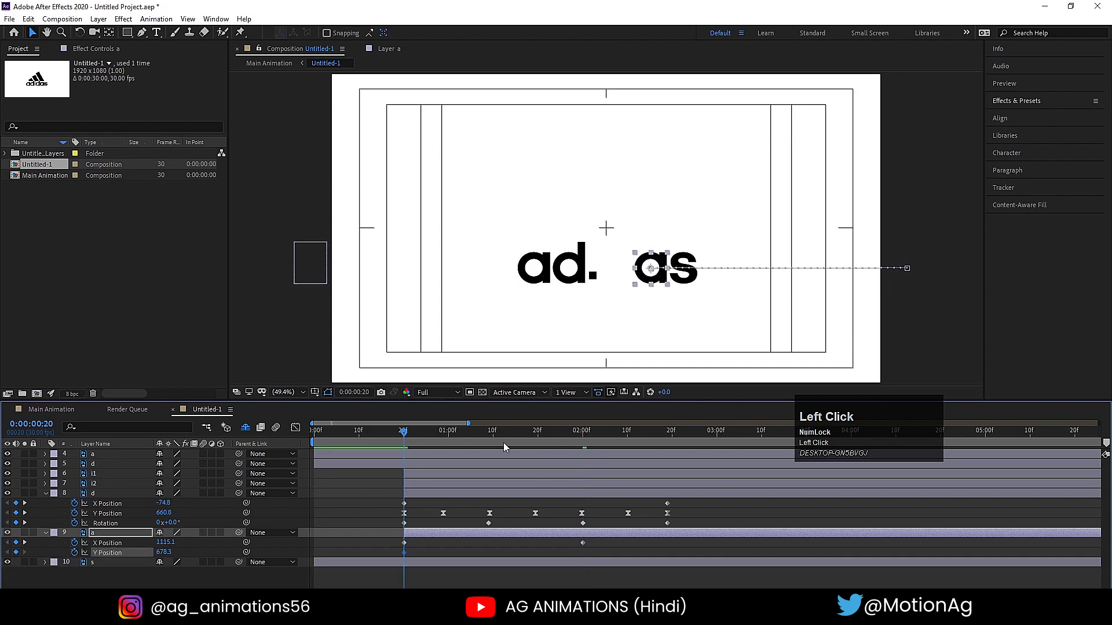
click(490, 433)
drag(489, 433, 494, 433)
click(16, 553)
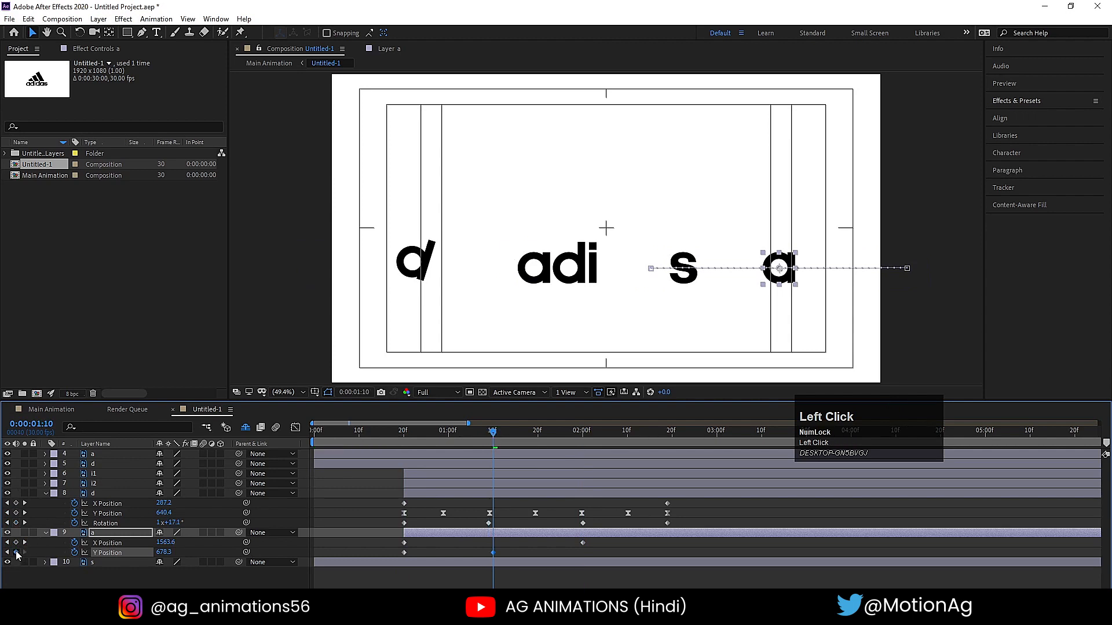
key(k)
key(k)
click(16, 552)
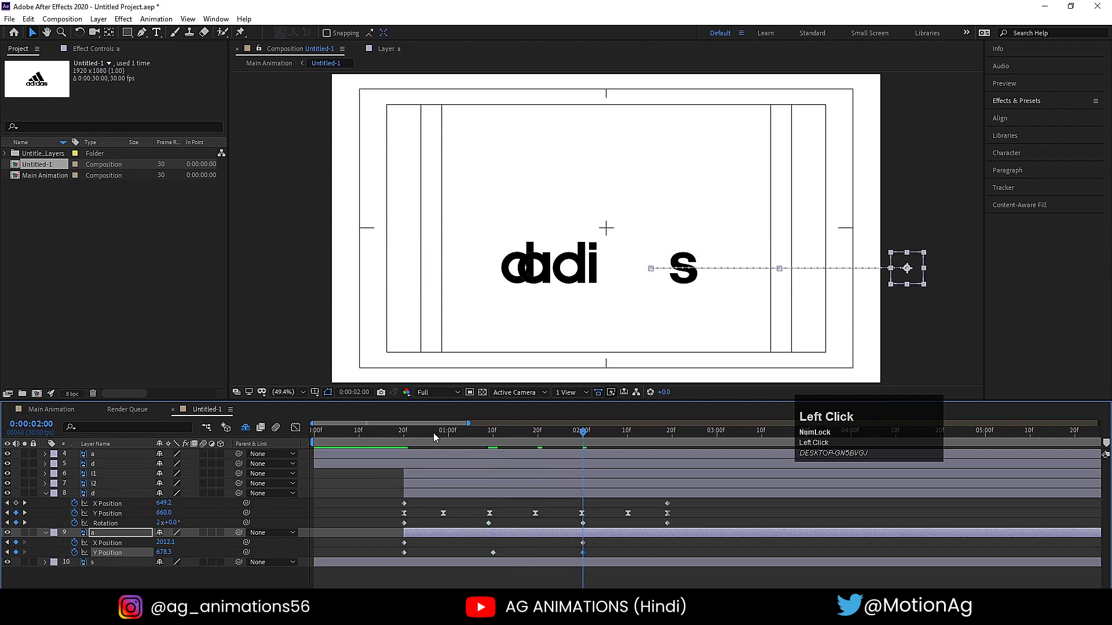
- Raise the second a into bounce peaks with Y Position keyframes at 0:00:01:00 and, at 456.3, at 0:00:01:19
click(449, 432)
drag(164, 552, 81, 496)
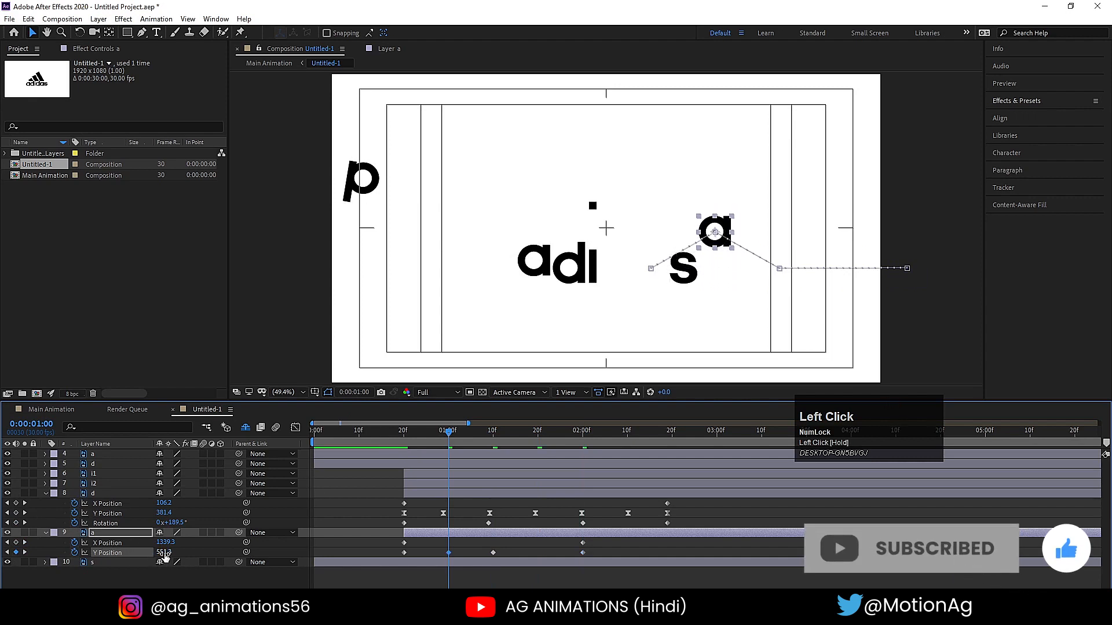
drag(164, 553, 132, 553)
drag(540, 431, 534, 433)
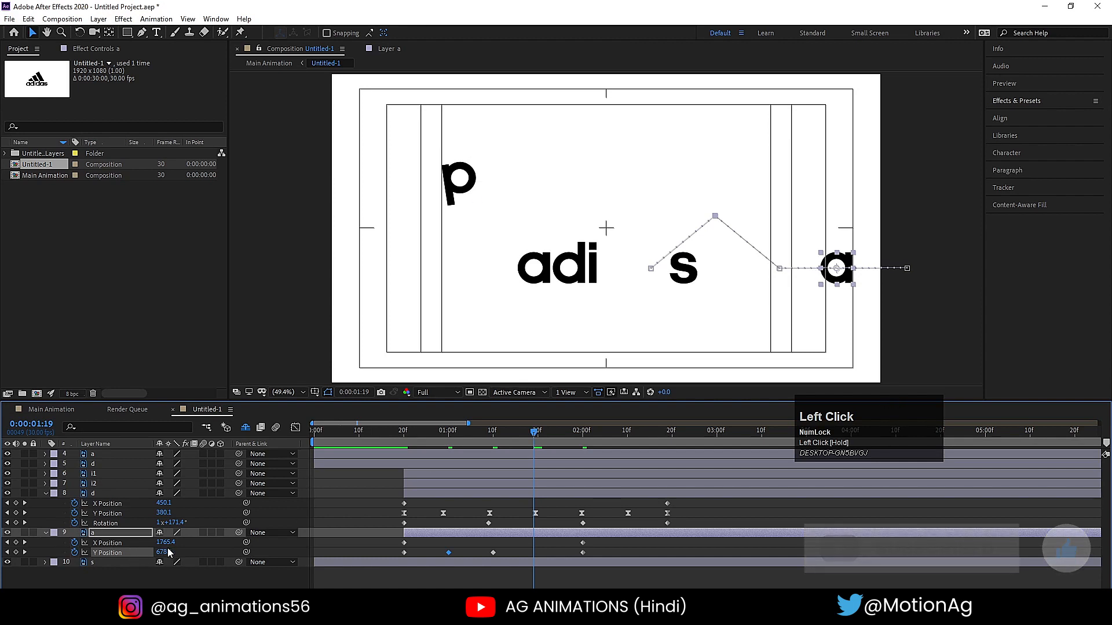
drag(166, 553, 124, 553)
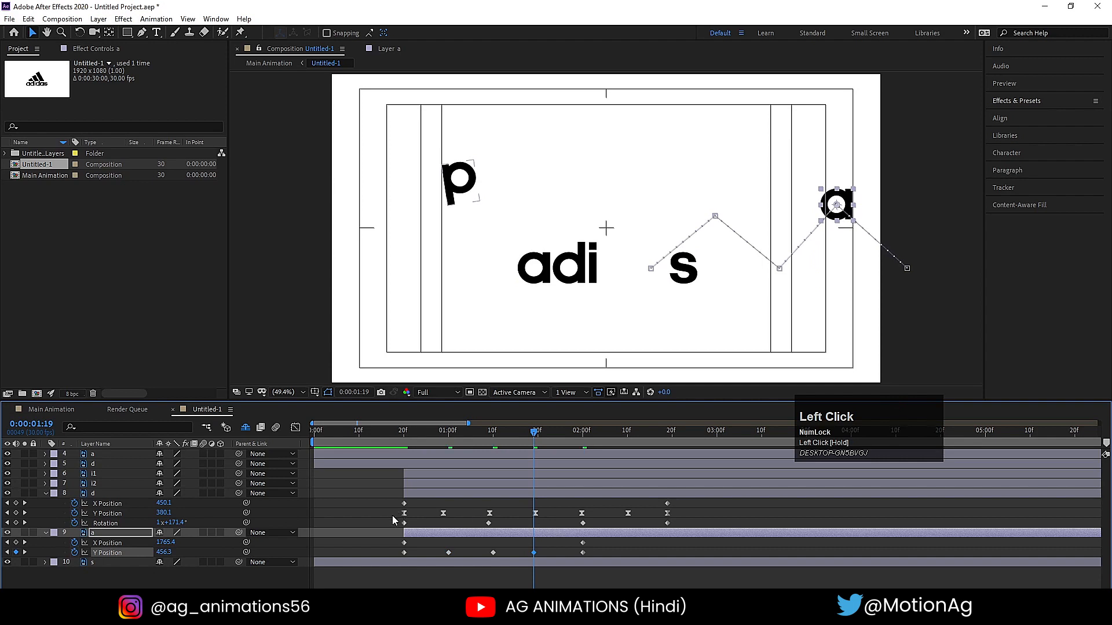
- Time-reverse the second a's X Position keyframes so it enters from the right, and preview the motion
drag(432, 443, 404, 447)
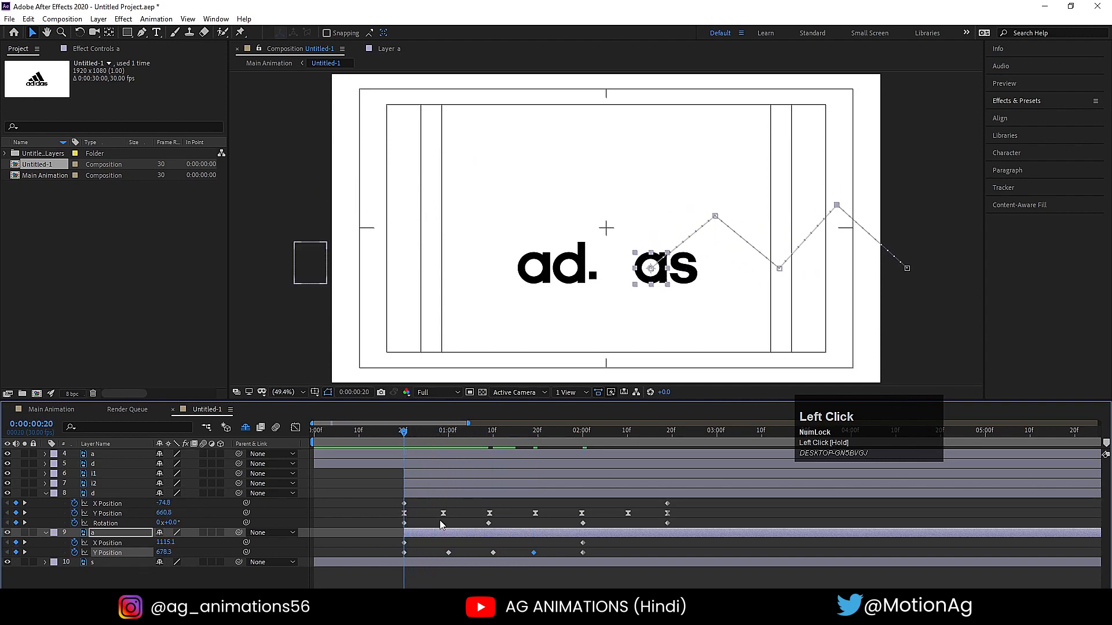
click(378, 543)
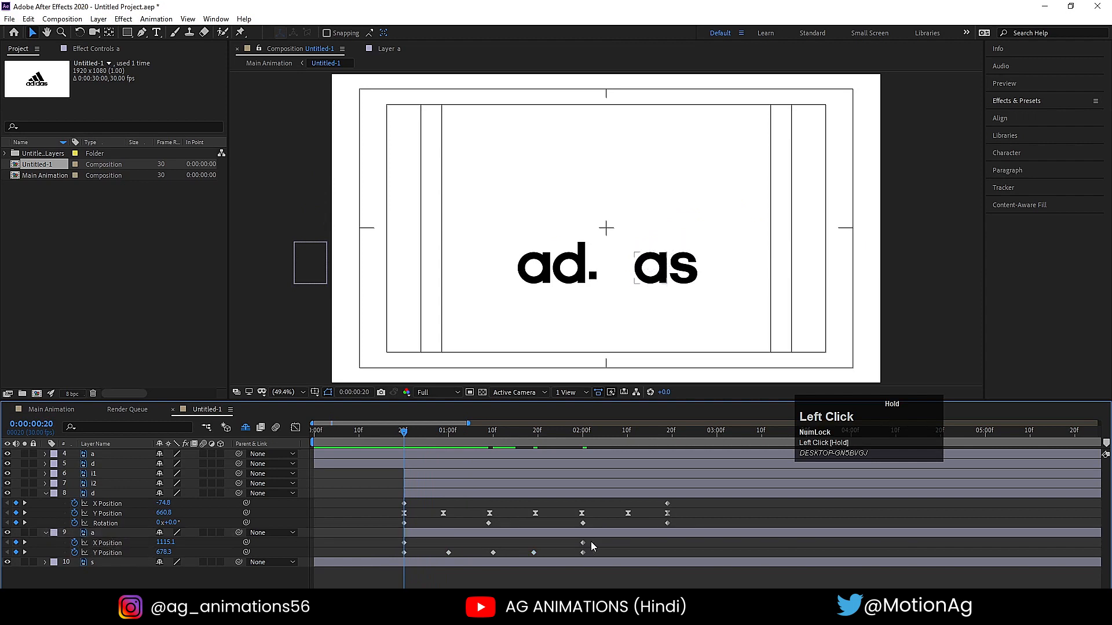
mouse_move(598, 542)
mouse_down()
mouse_move(392, 544)
mouse_move(609, 536)
mouse_up()
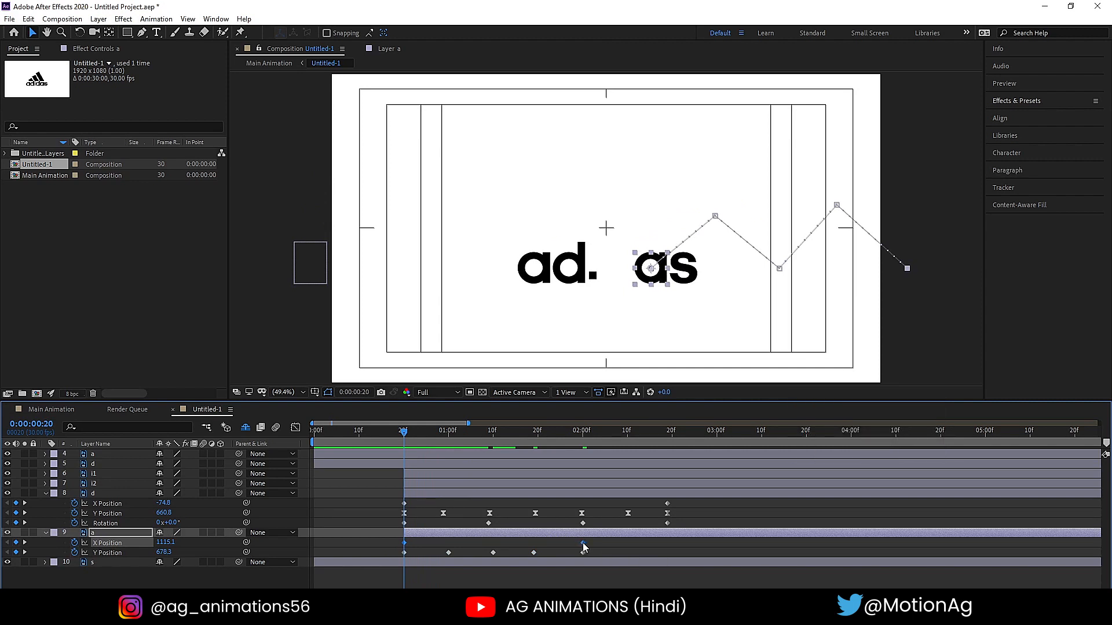
right_click(583, 544)
mouse_move(654, 534)
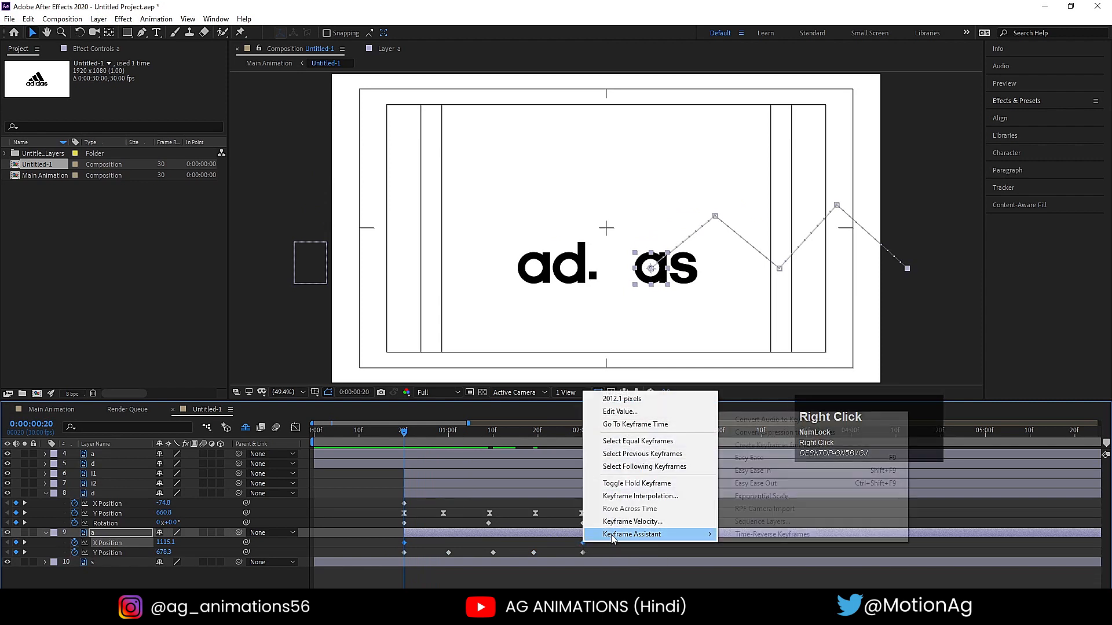
click(840, 534)
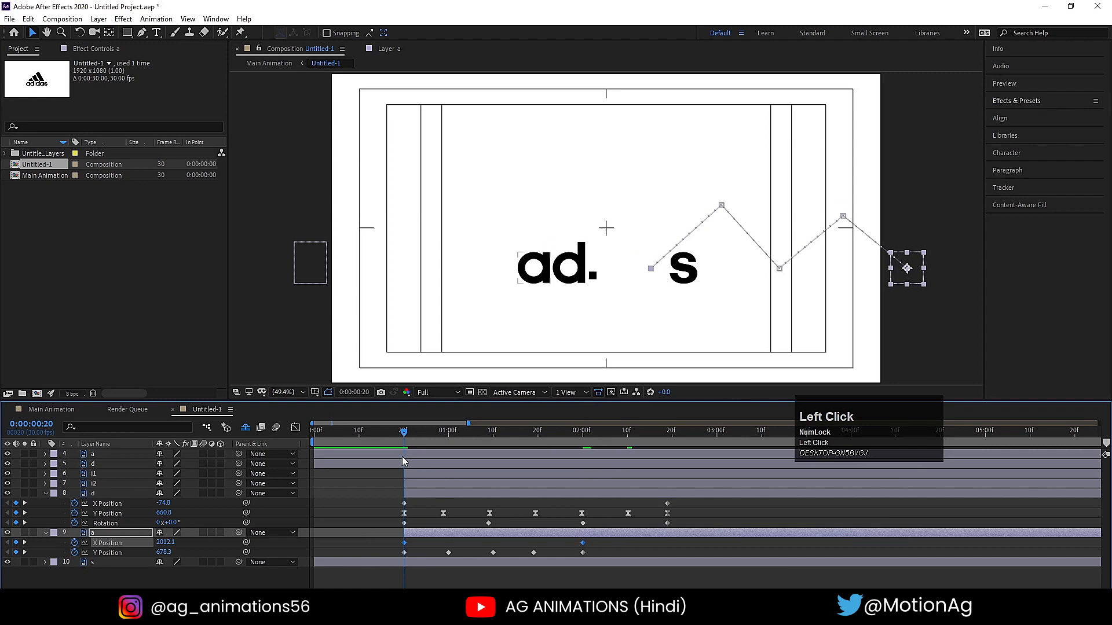
key(space)
key(space)
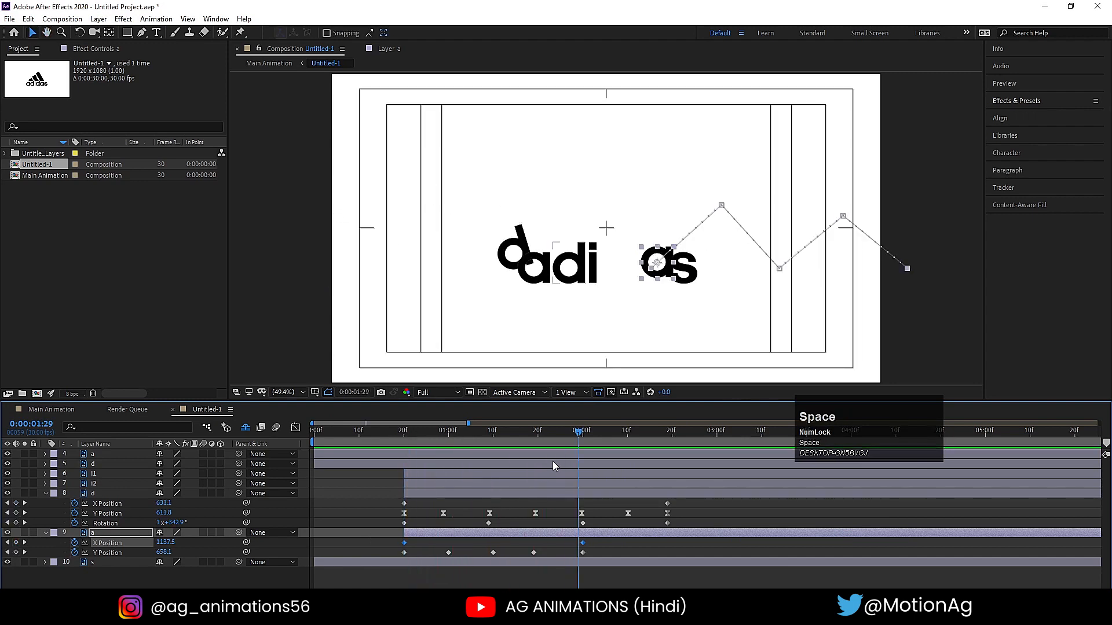
- Set the second a's Y Position to 514.3 at 0:00:01:19 and to 360.3 at 0:00:01:00
drag(537, 435, 534, 435)
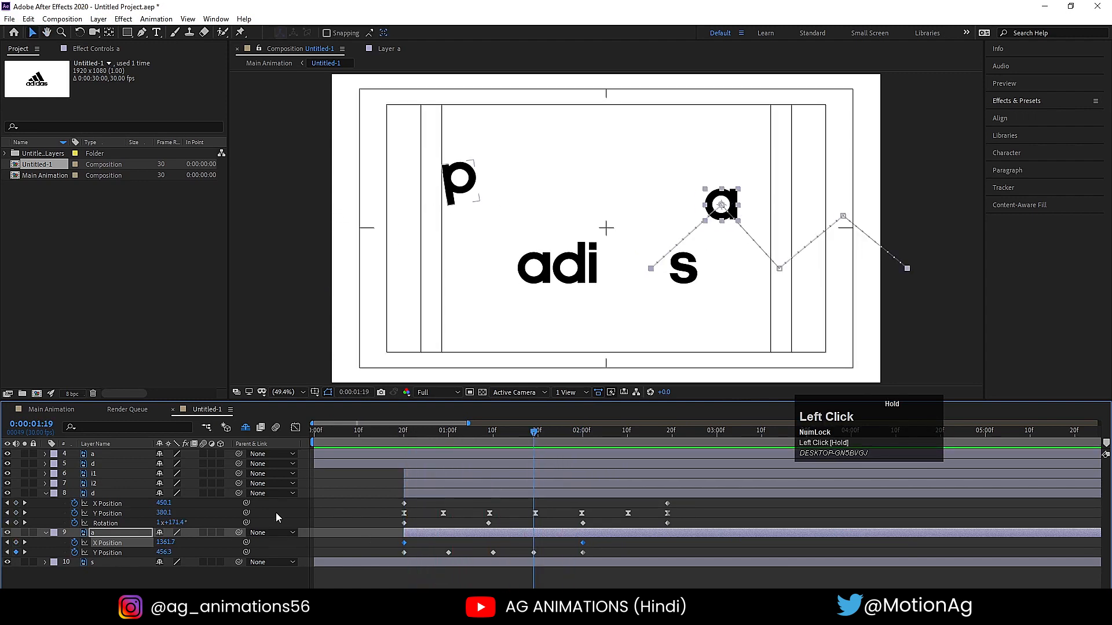
drag(165, 552, 198, 551)
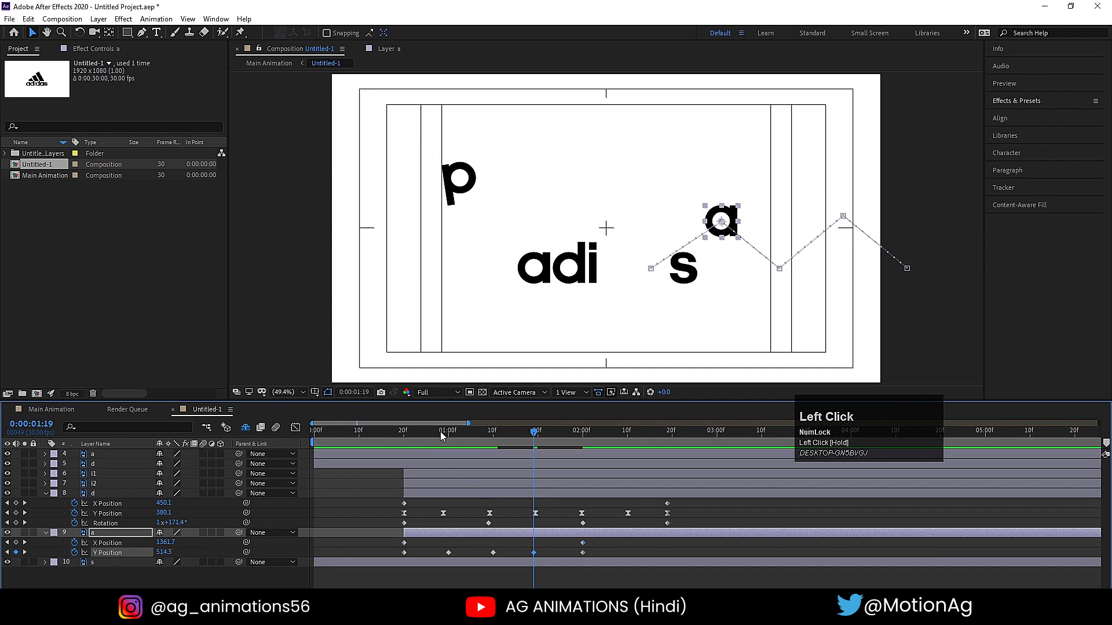
drag(440, 432, 449, 432)
key(minus)
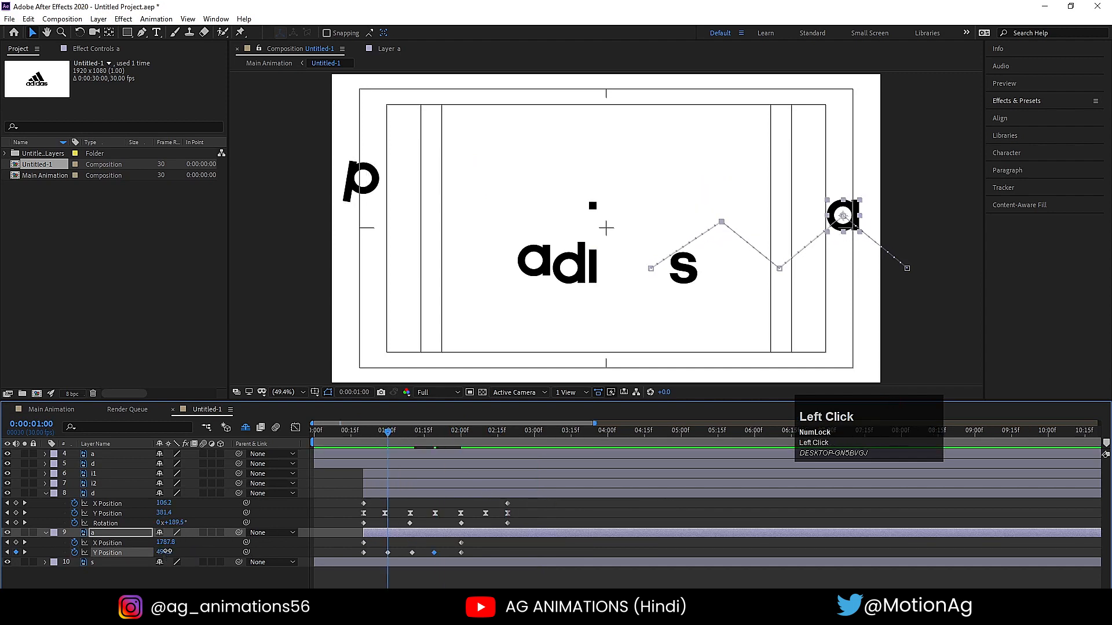
drag(167, 552, 85, 549)
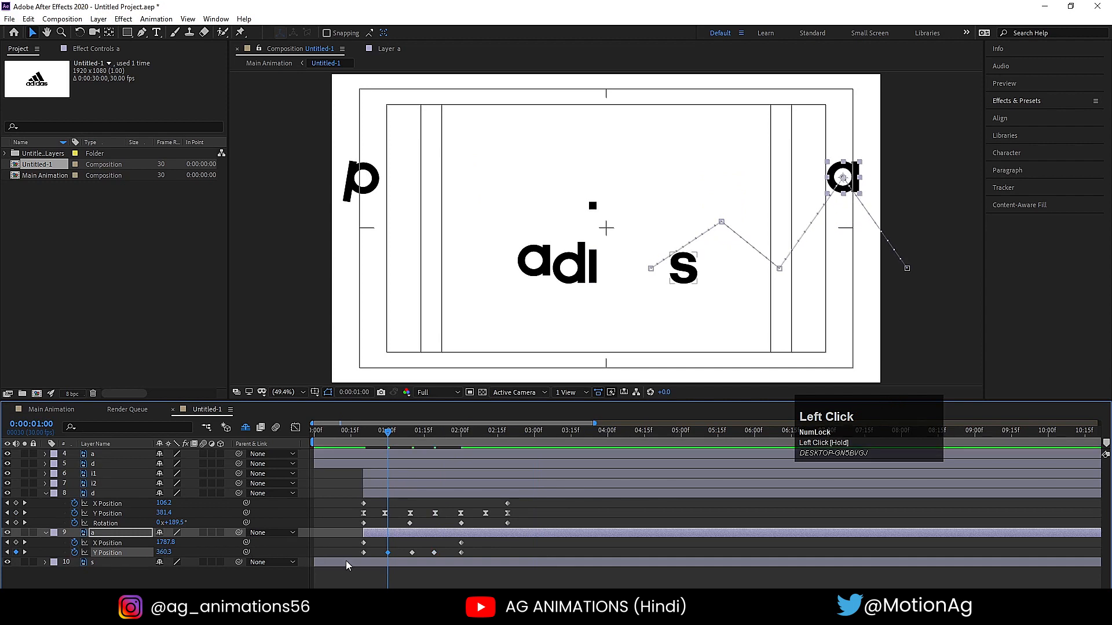
- Apply Easy Ease to all of the second a's Y Position keyframes and show their speed graph
drag(350, 548, 489, 575)
key(F9)
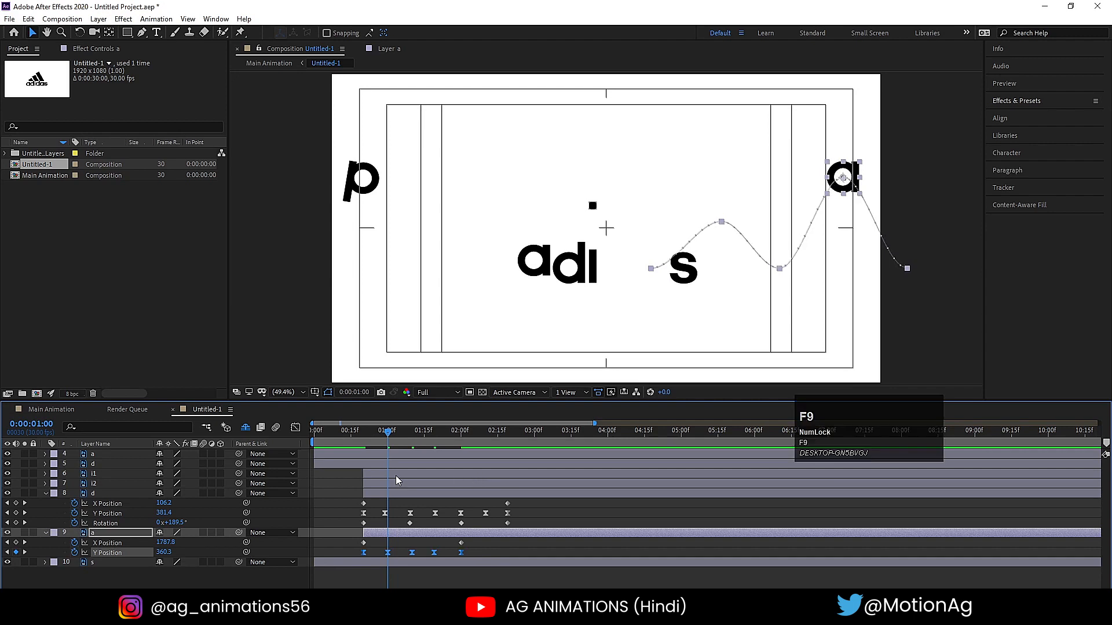
click(300, 429)
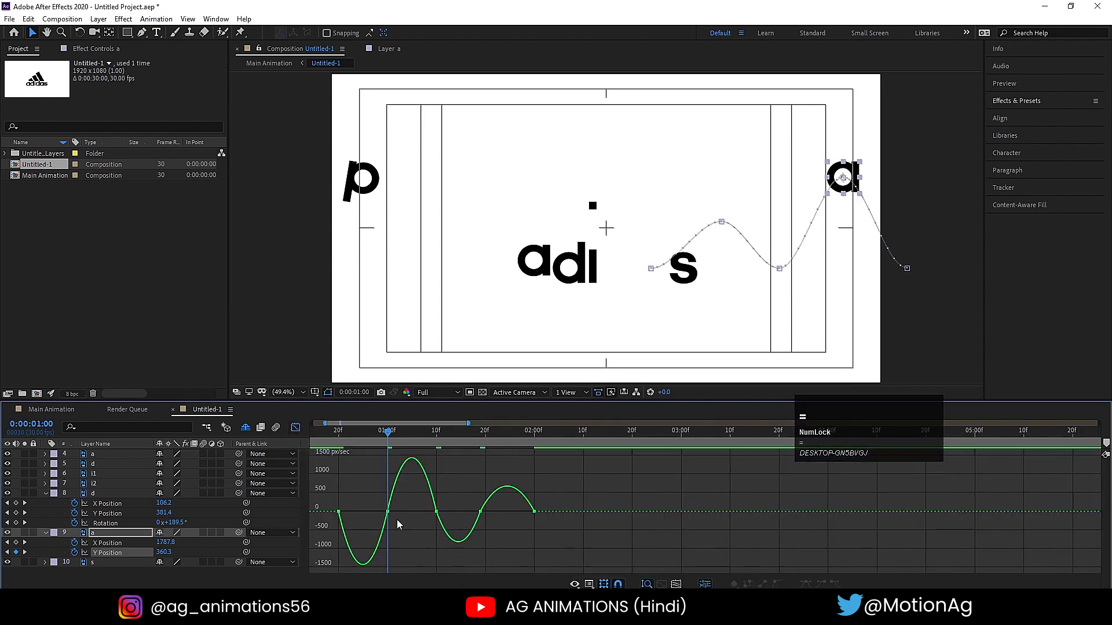
- Sharpen the second a's first bounce by lengthening the speed handles at 0:00:01:00 and shortening those facing it at 0:00:00:20 and 0:00:01:10
drag(373, 495, 408, 528)
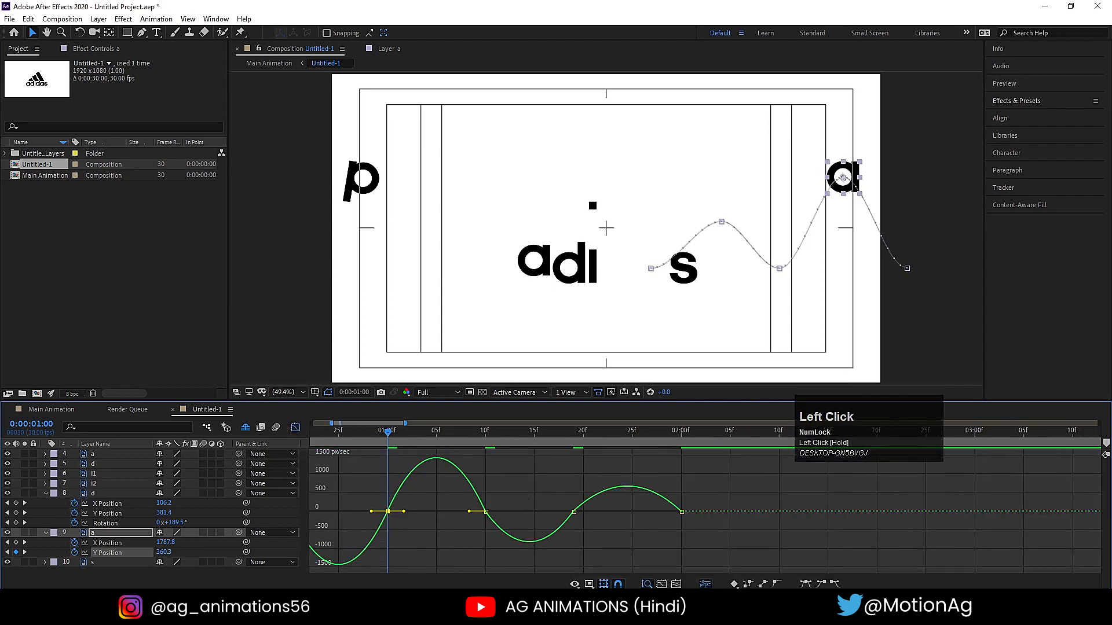
drag(428, 591, 418, 591)
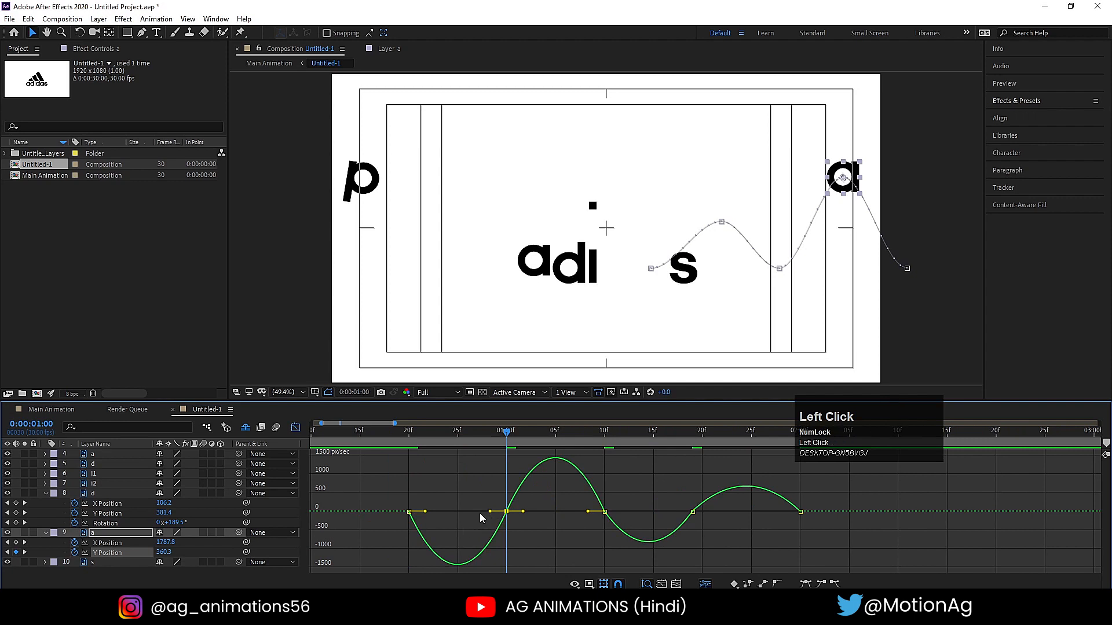
drag(490, 511, 464, 513)
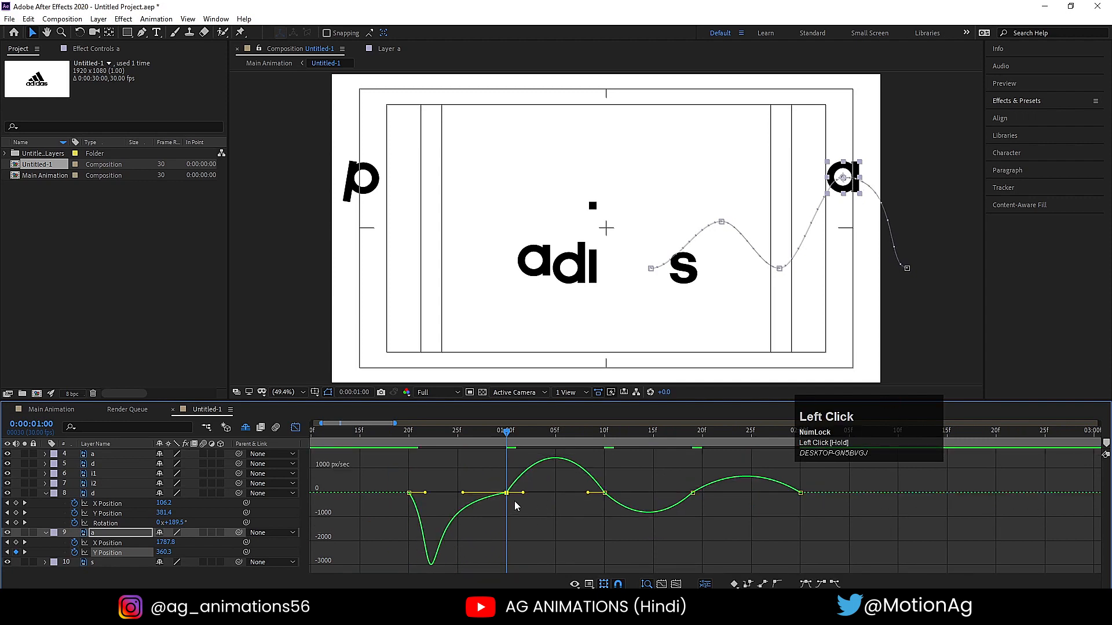
drag(524, 495, 574, 493)
drag(392, 495, 409, 511)
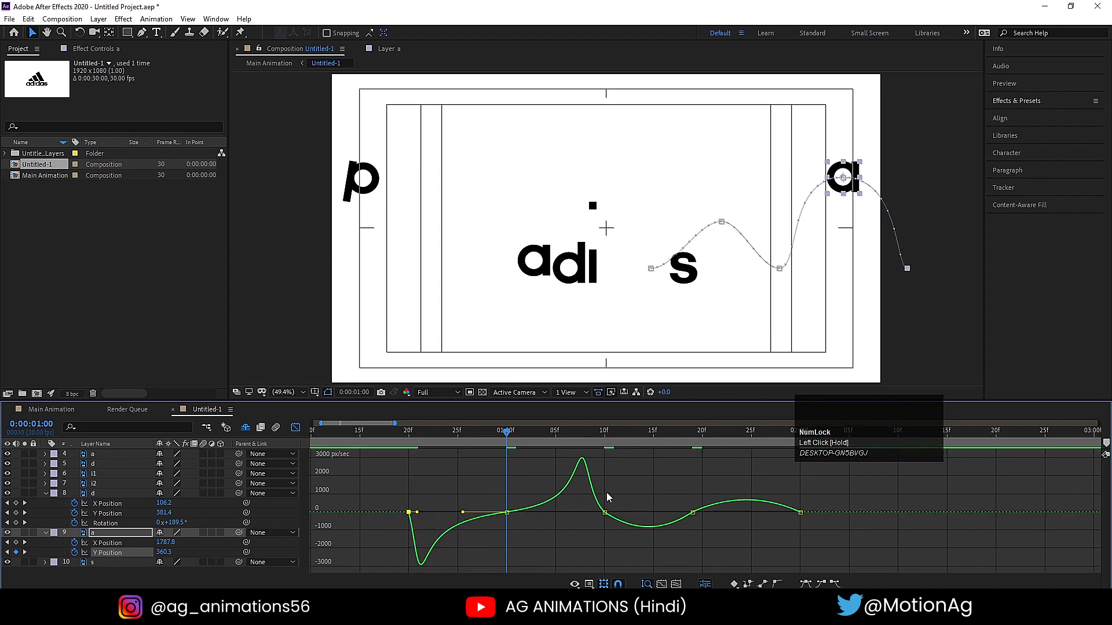
drag(610, 492, 596, 513)
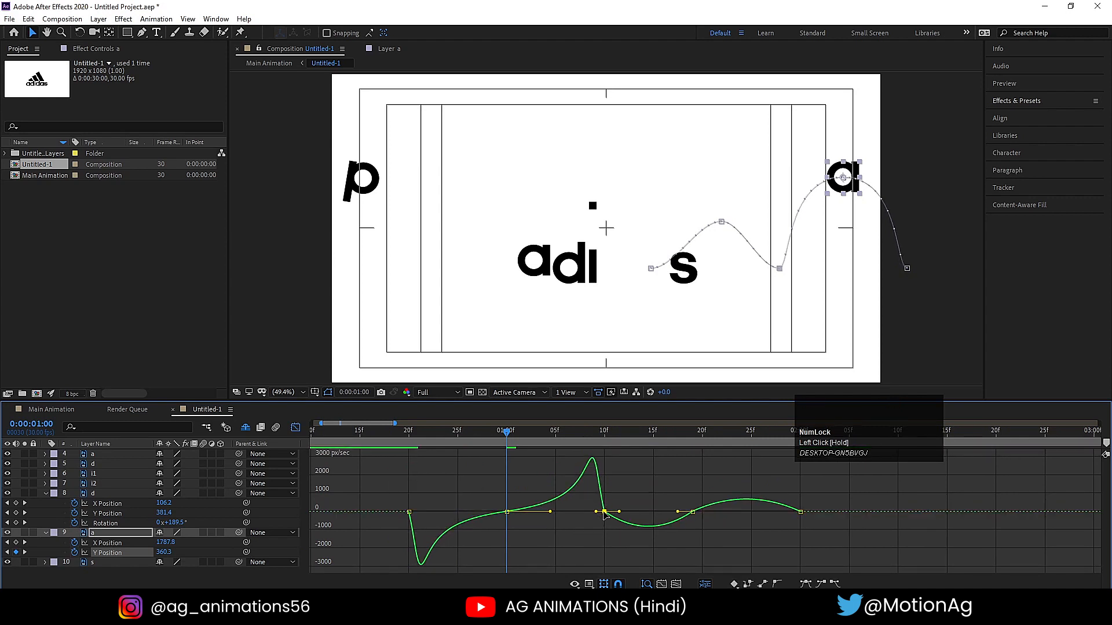
- Sharpen the second a's second bounce by lengthening the 0:00:01:19 speed handles and shortening those facing it, then close the graph
drag(680, 481, 600, 515)
key(ctrl+z)
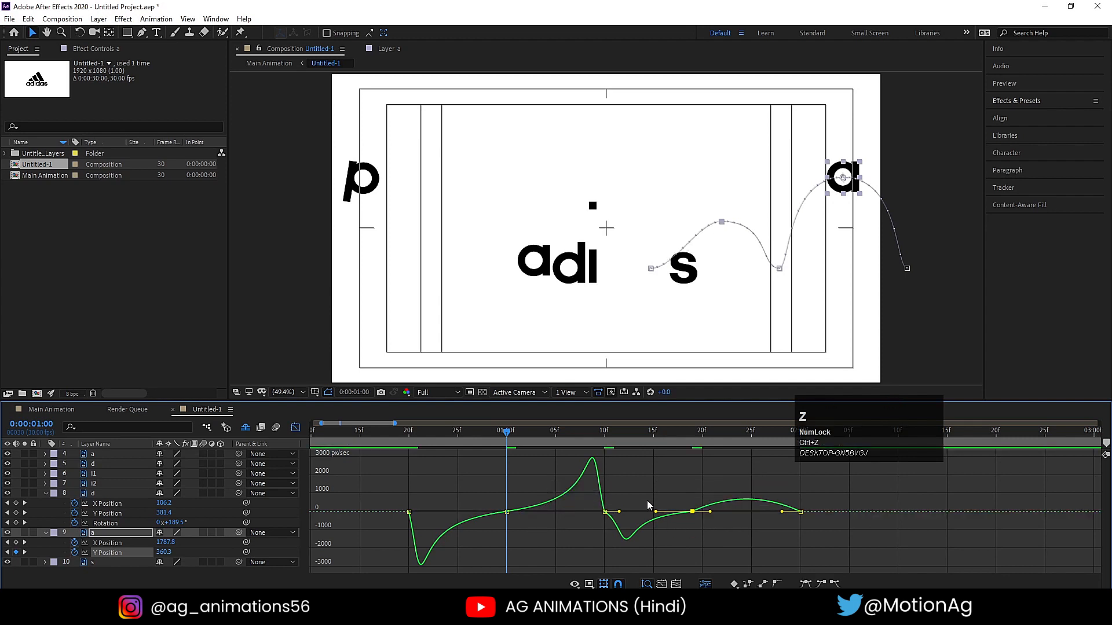
drag(666, 478, 755, 513)
drag(625, 484, 612, 512)
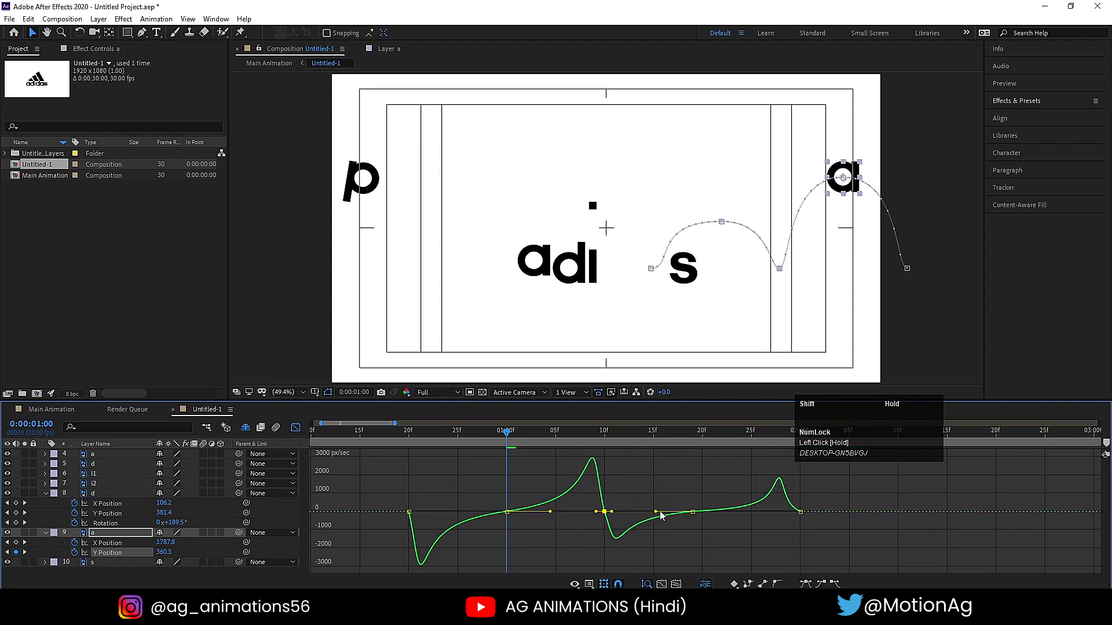
drag(821, 492, 791, 516)
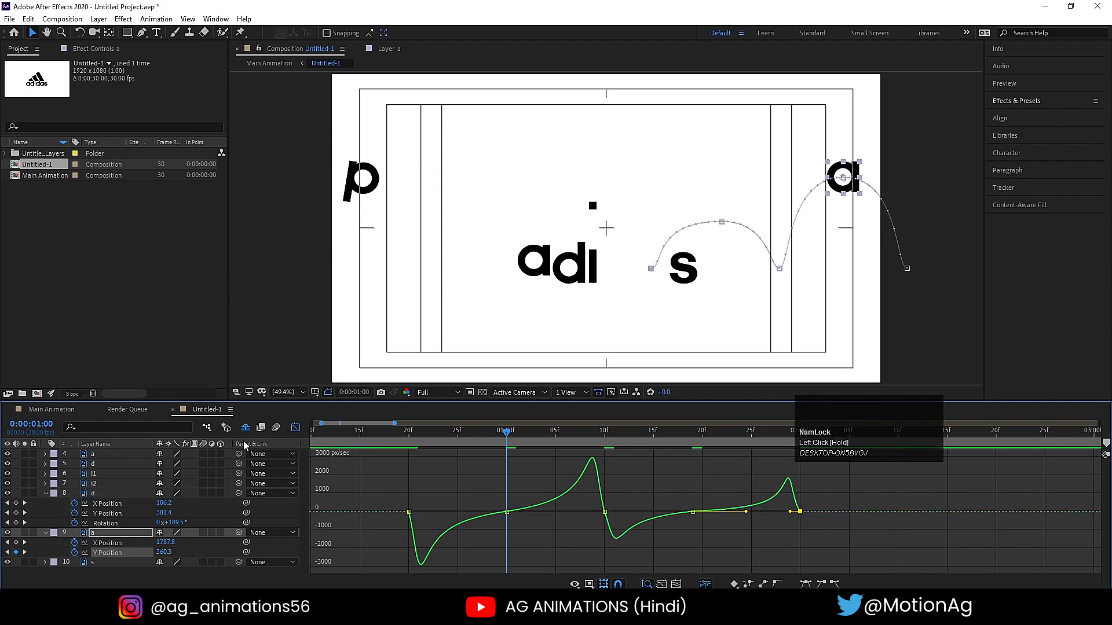
click(298, 428)
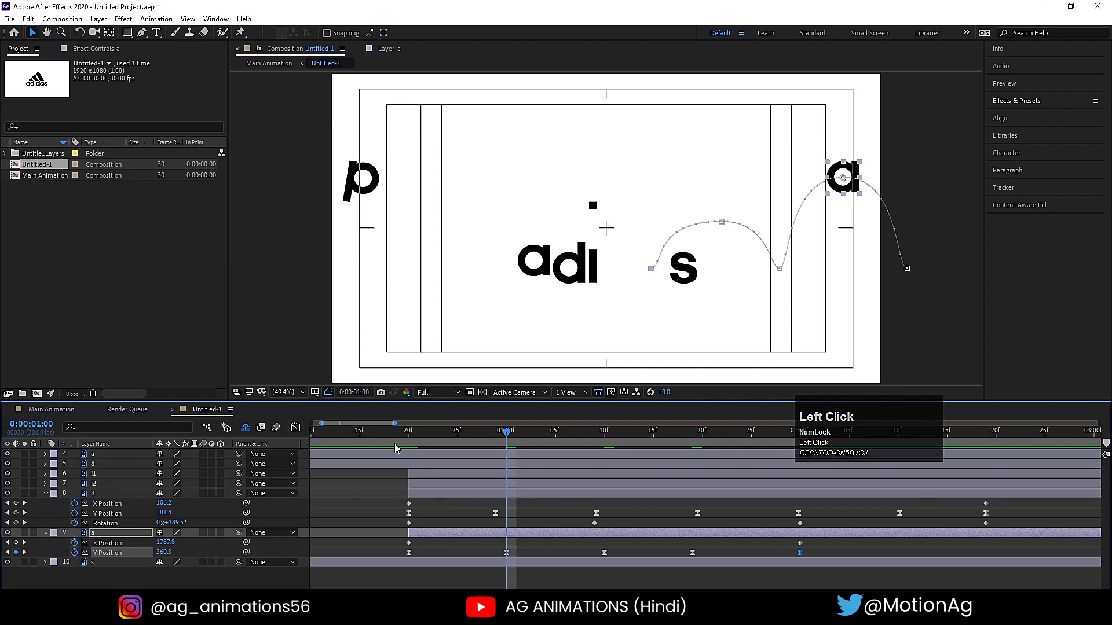
- Preview the letter animation from the start of the composition to check the second a's bounce
key(minus)
key(minus)
key(minus)
drag(358, 432, 312, 441)
click(322, 478)
key(space)
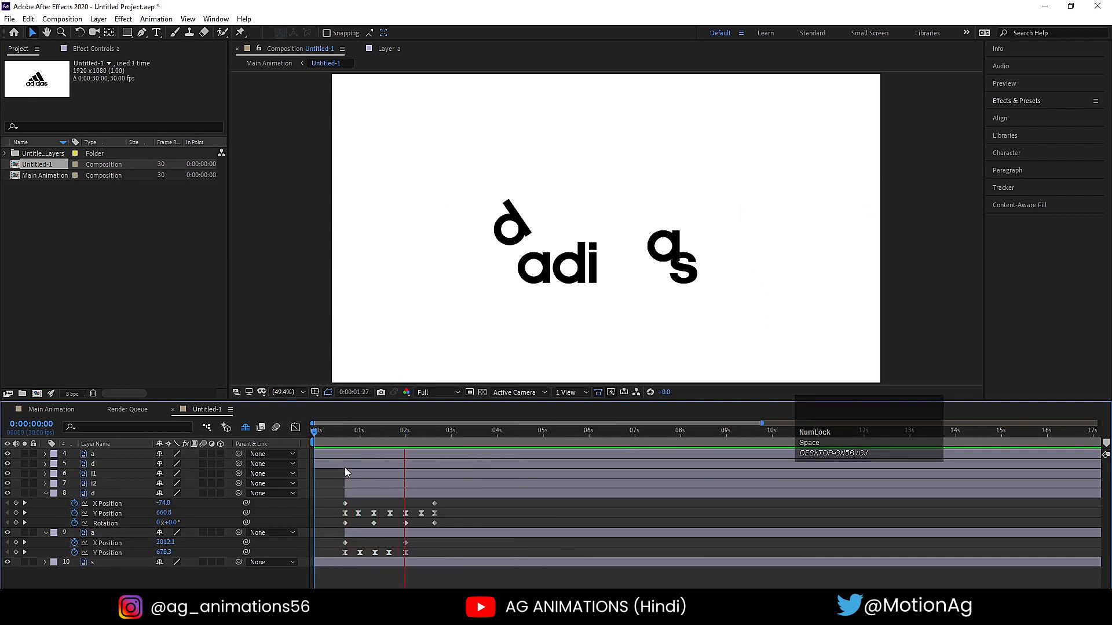
key(space)
- Raise the second a's second bounce peak by setting its Y Position to 408.3 at 0:00:01:19
click(390, 433)
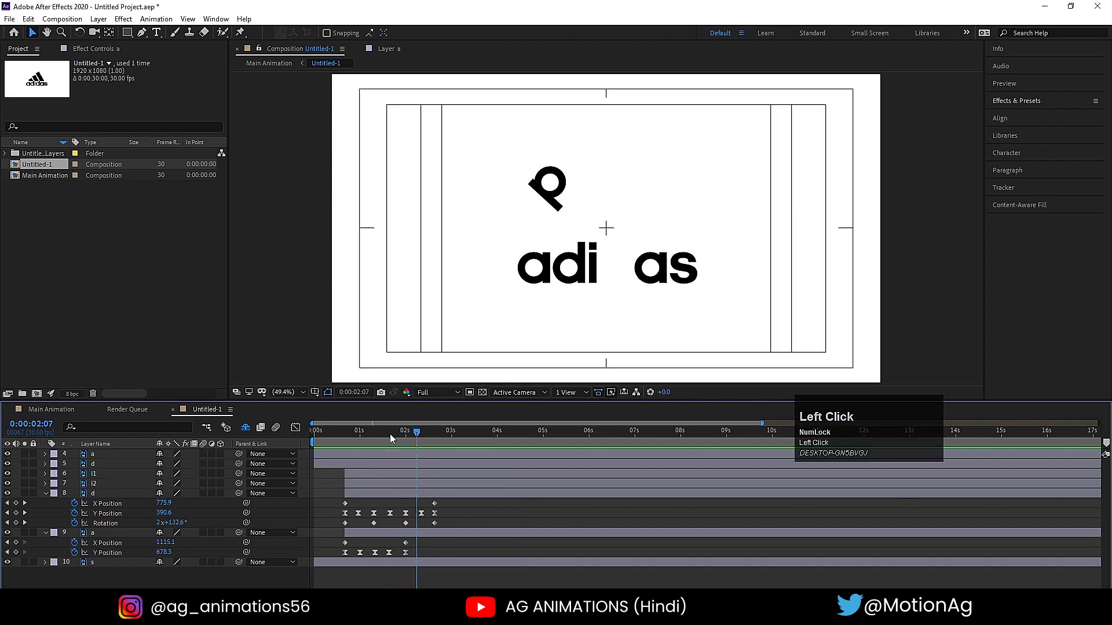
key(j)
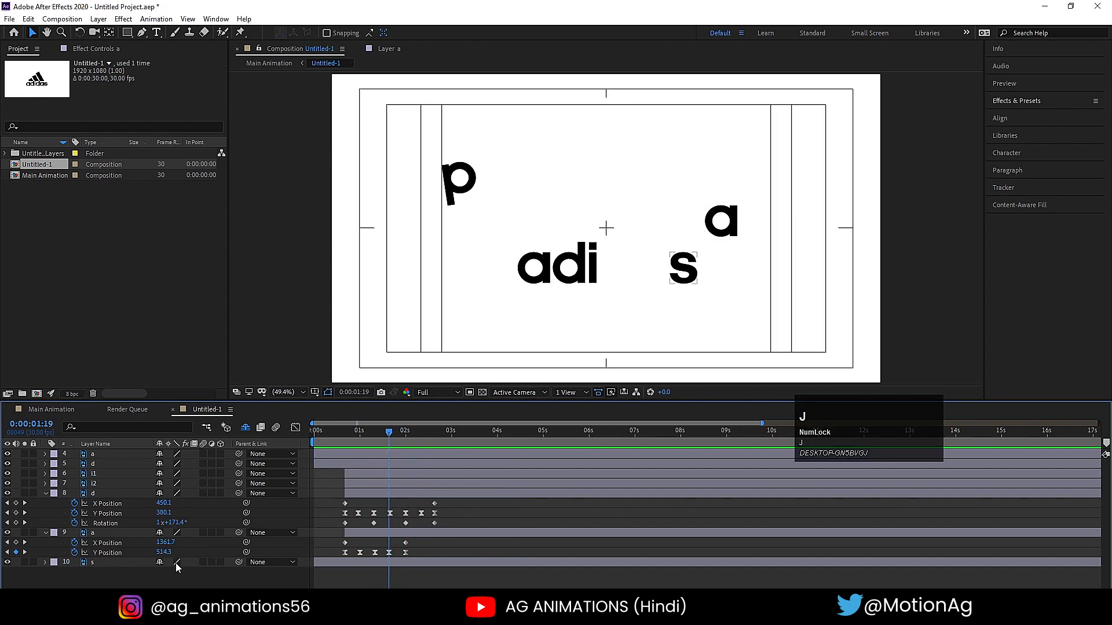
drag(164, 552, 103, 554)
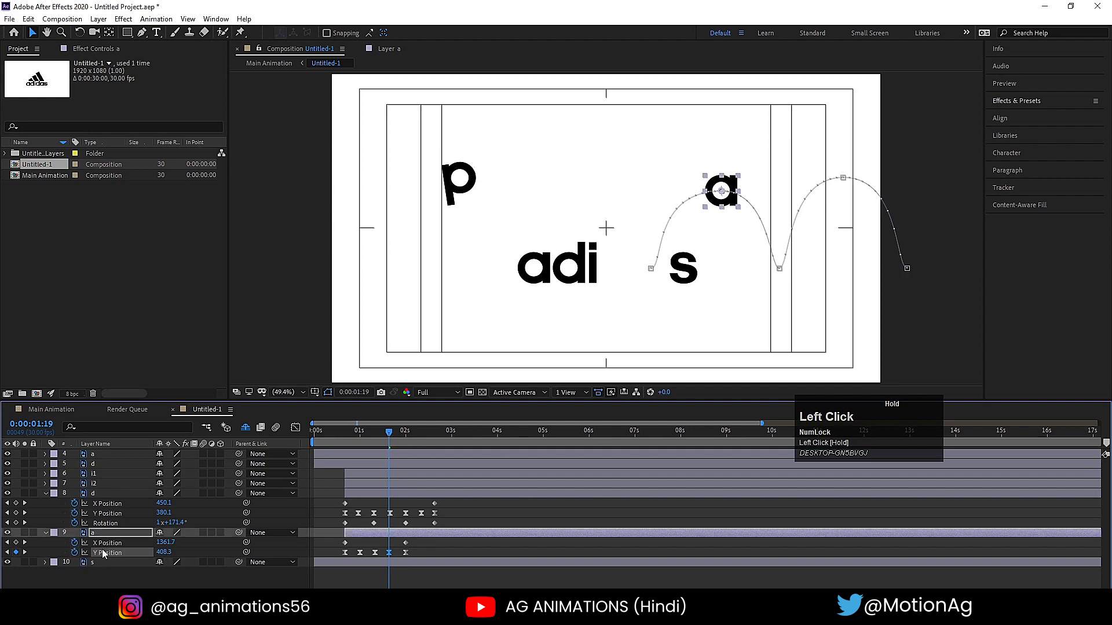
- Add a Rotation keyframe to the second a at 0:00:00:20 and reveal all of its keyframed properties
click(342, 440)
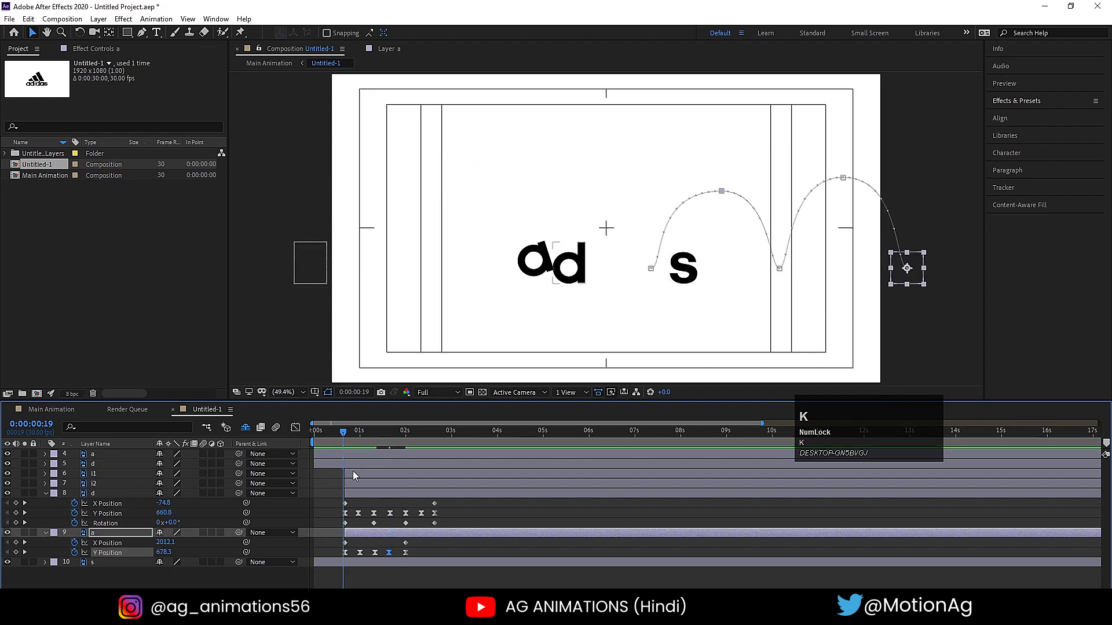
click(108, 537)
key(r)
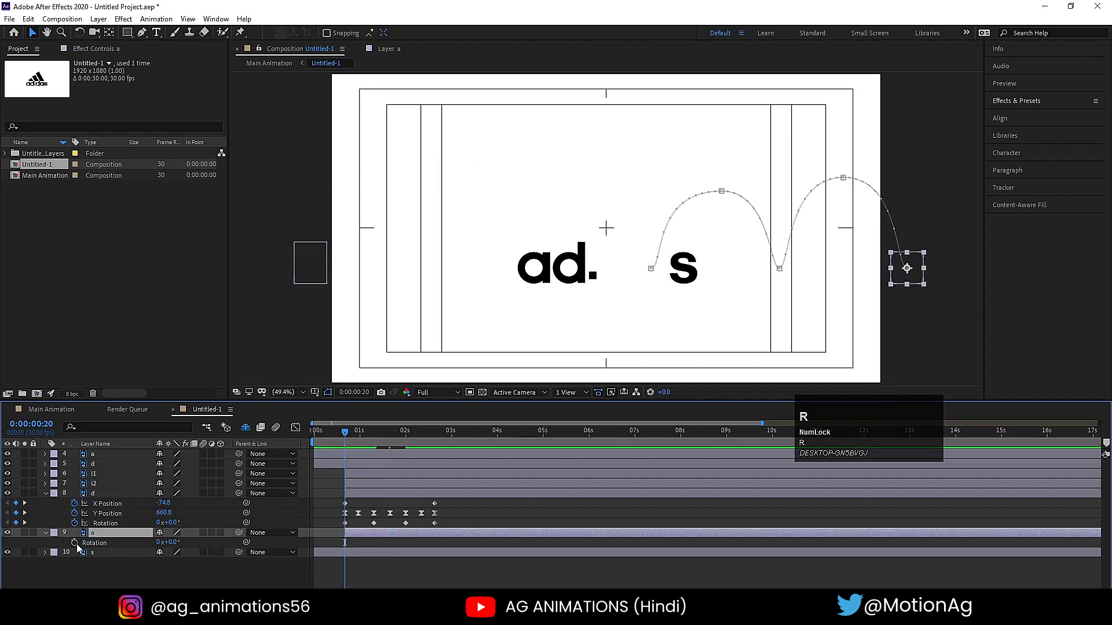
click(75, 544)
key(u)
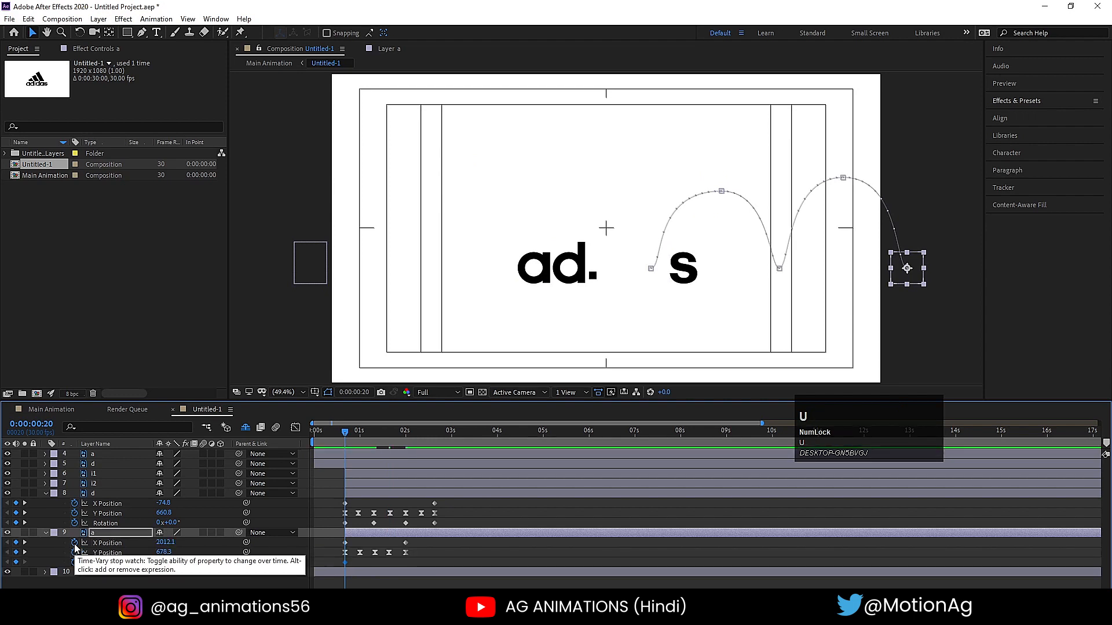
- Set the second a's Rotation to 1x at 0:00:01:09 and 2x at 0:00:02:00
key(k)
key(k)
key(k)
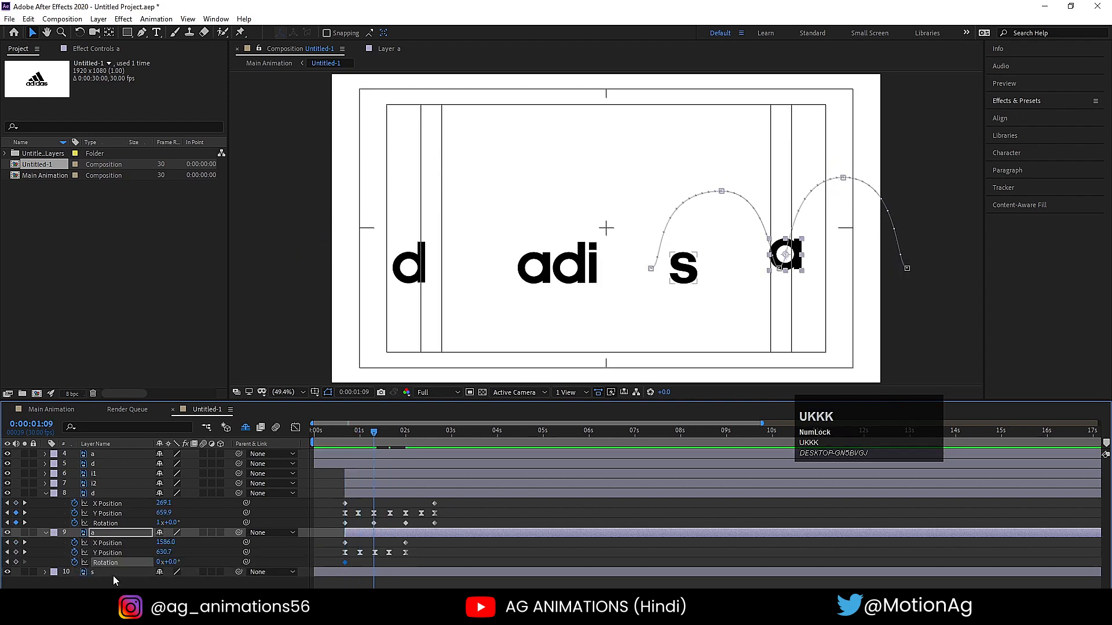
click(160, 561)
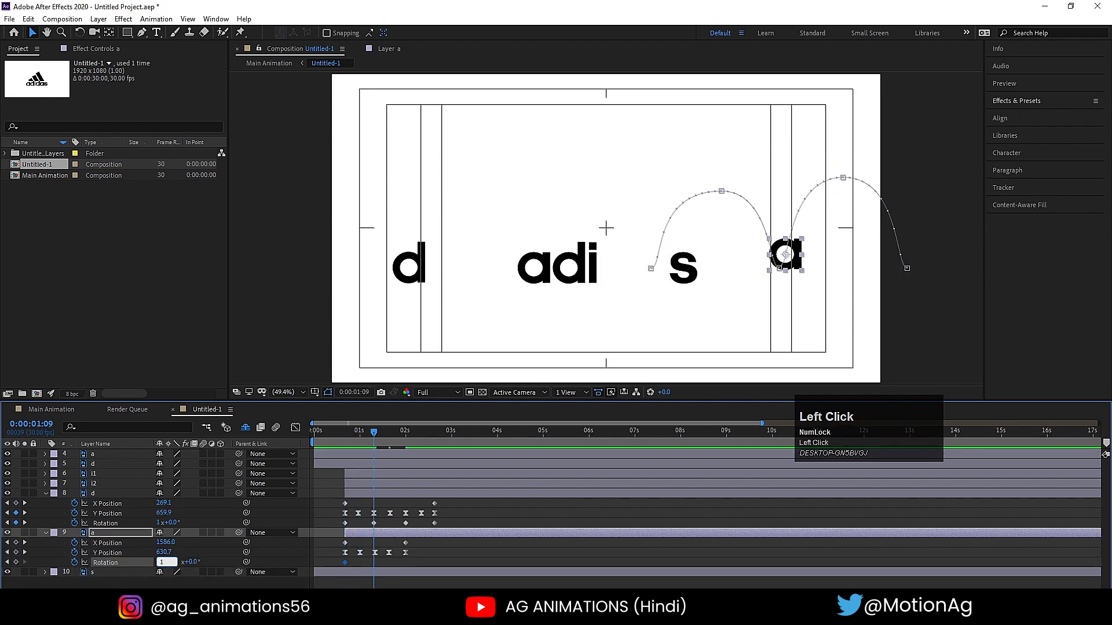
text(1)
key(Return)
key(k)
key(k)
key(k)
key(k)
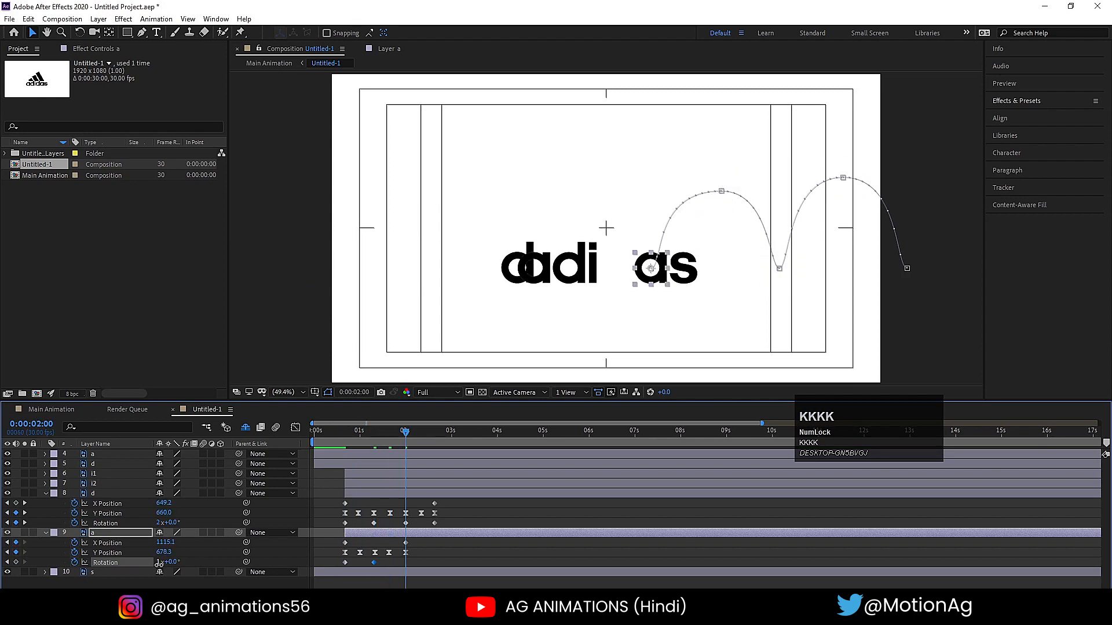
click(160, 562)
text(2)
key(Return)
- Preview the second a's spin from 0:00:00:20 to check its rotation direction
key(space)
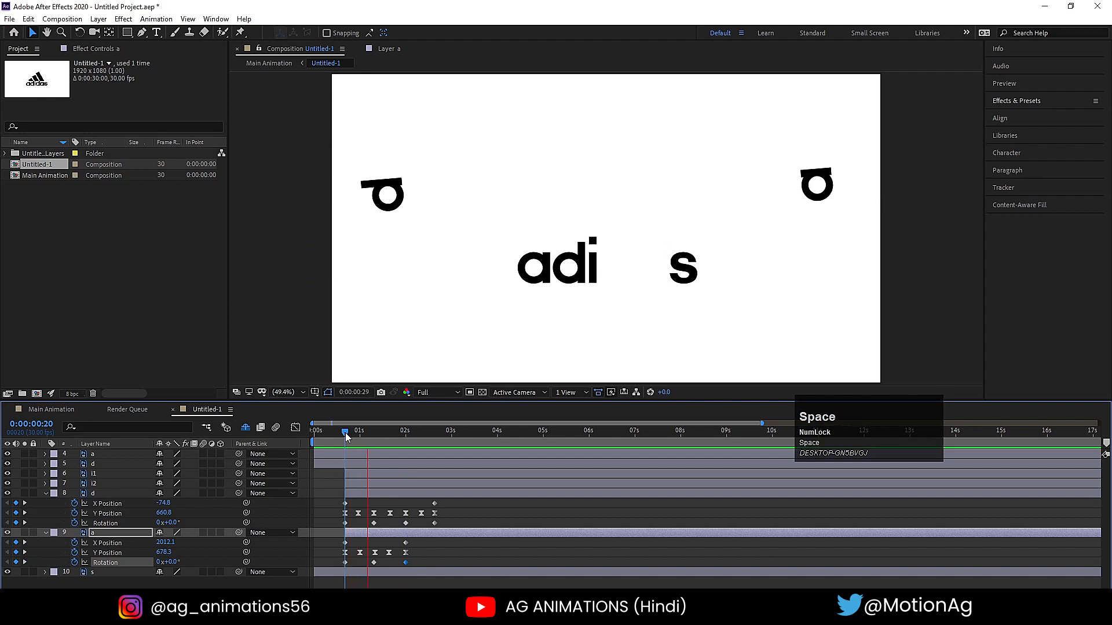
click(345, 433)
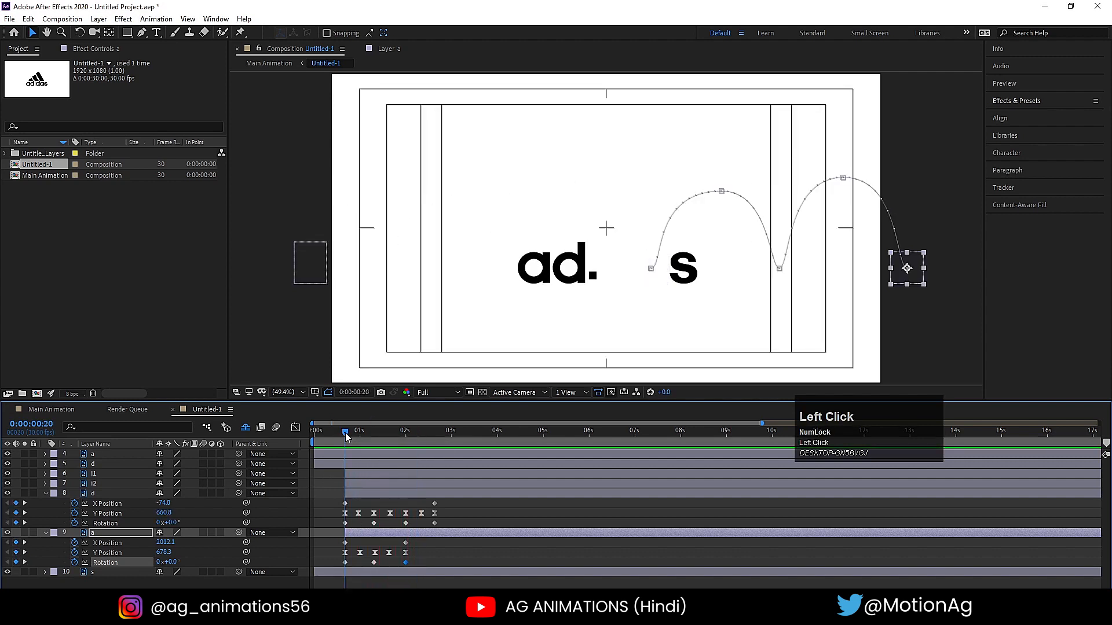
key(space)
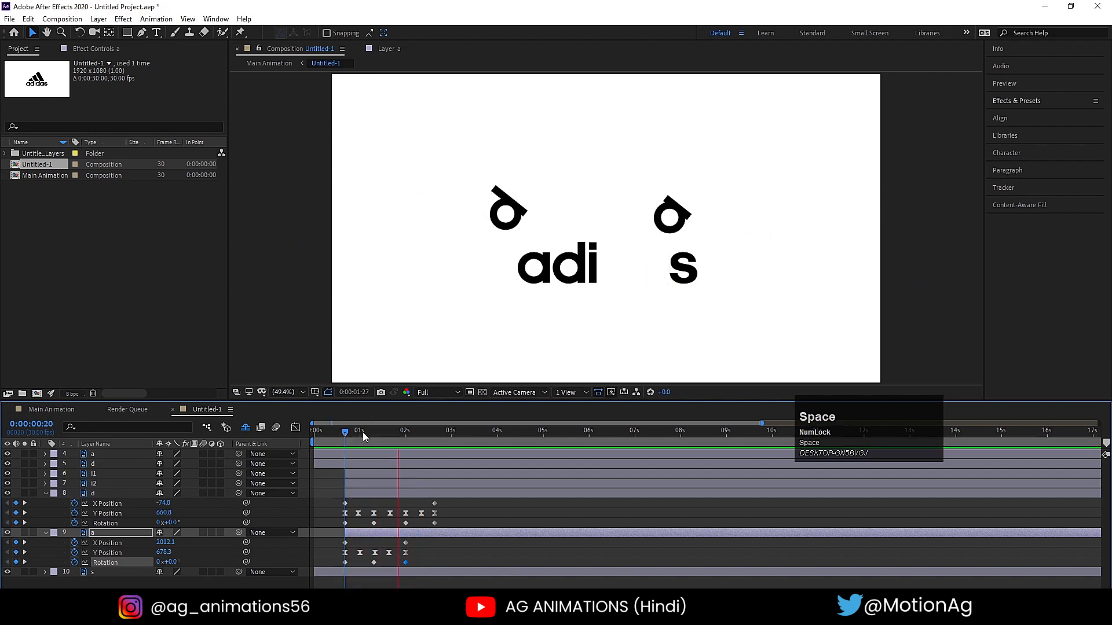
- Reverse the second a's first spin by setting its Rotation to -1x at 0:00:01:09
click(380, 435)
drag(380, 435, 374, 435)
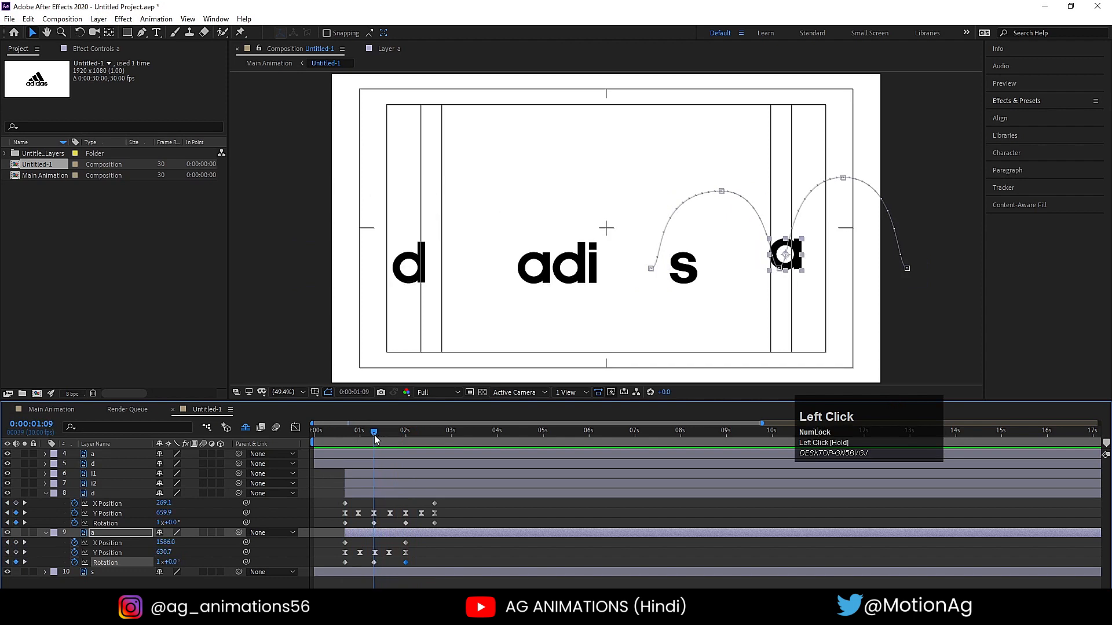
key(equal)
key(equal)
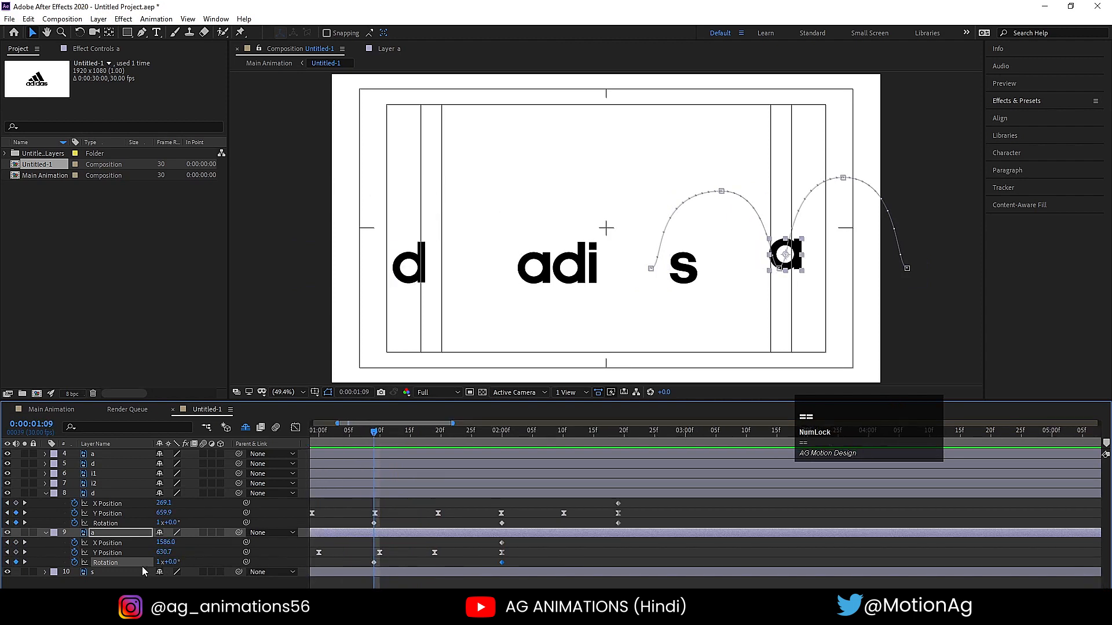
click(159, 562)
text(-)
key(Return)
- Set the second a's Rotation to -2x at its final keyframe at 0:00:02:00
key(k)
key(k)
key(k)
key(k)
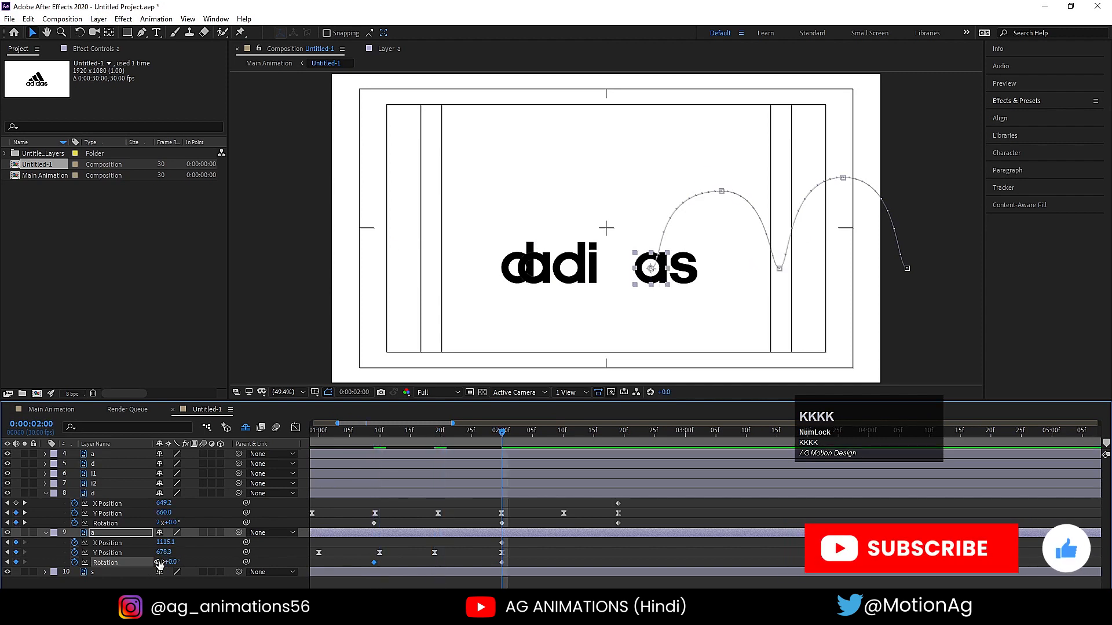
click(160, 562)
text(-2)
key(shift+Return)
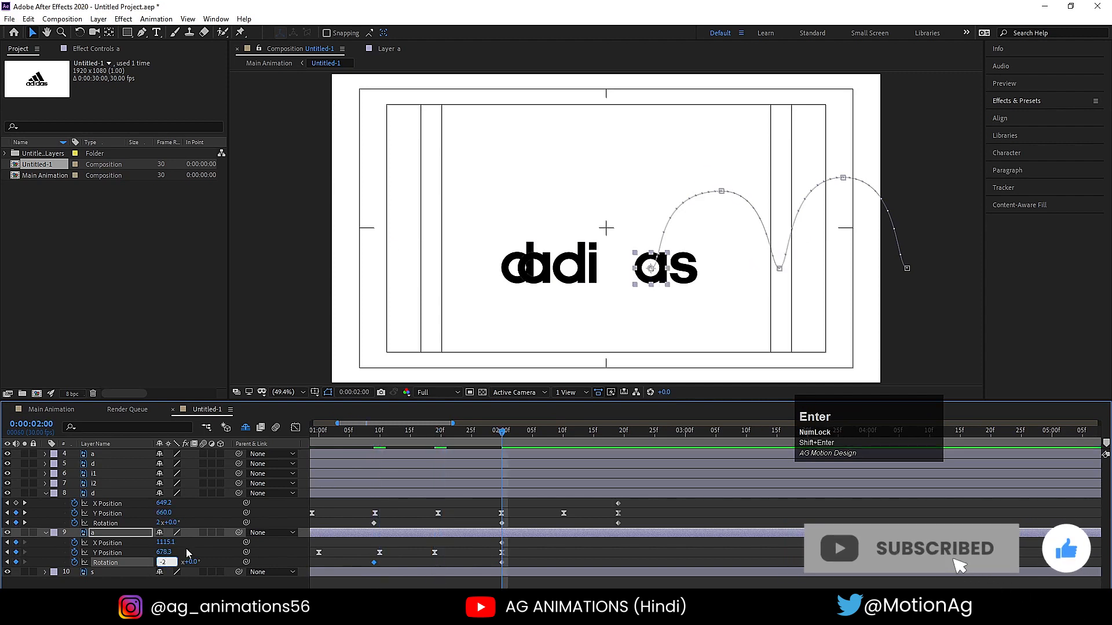
- Preview the letter animation with the reversed spin, including a full playback from the start of the composition
key(j)
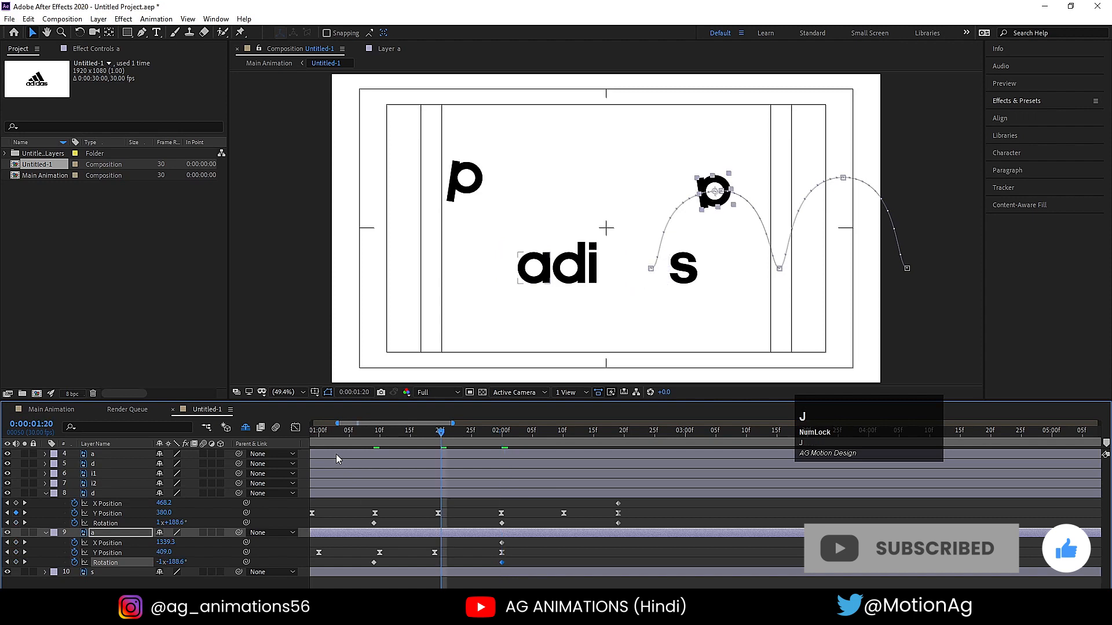
key(j)
key(j)
key(j)
key(j)
key(j)
key(j)
key(space)
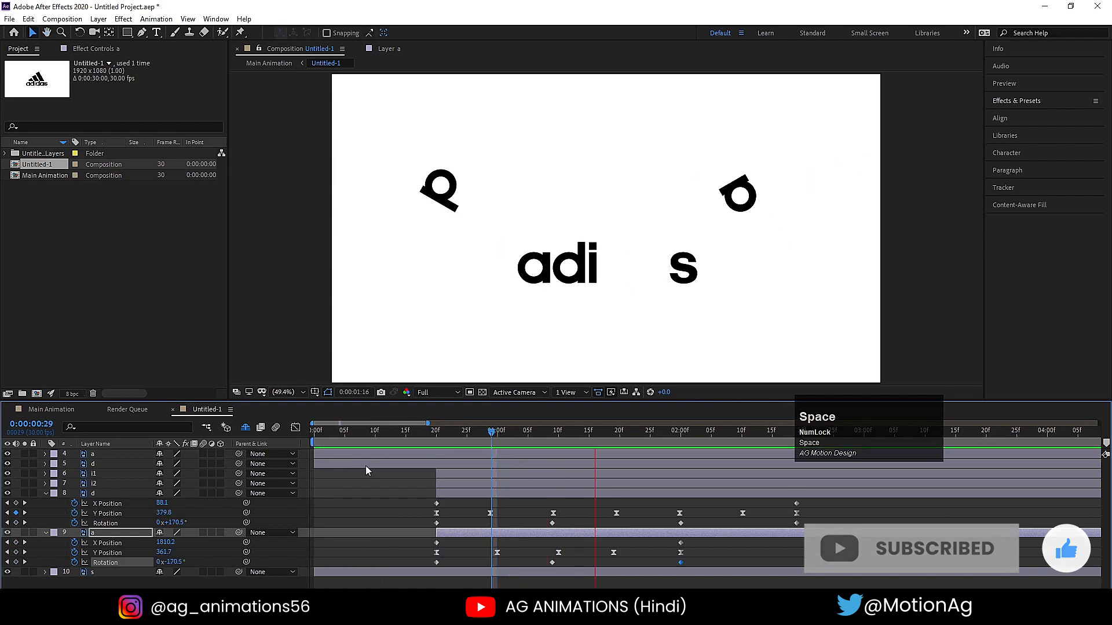
key(space)
click(315, 432)
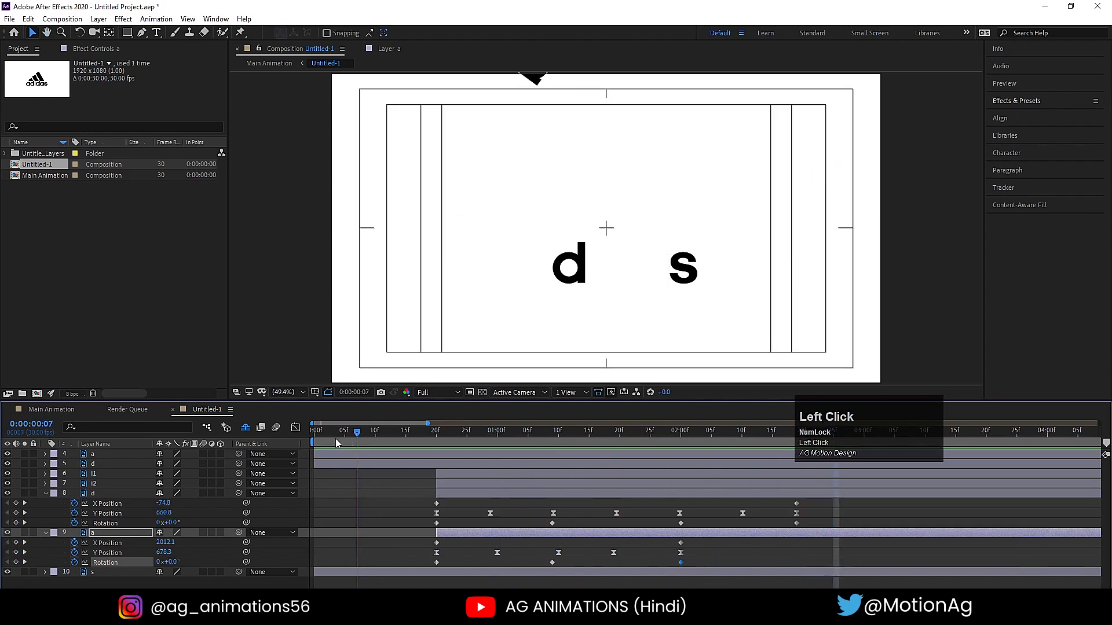
key(space)
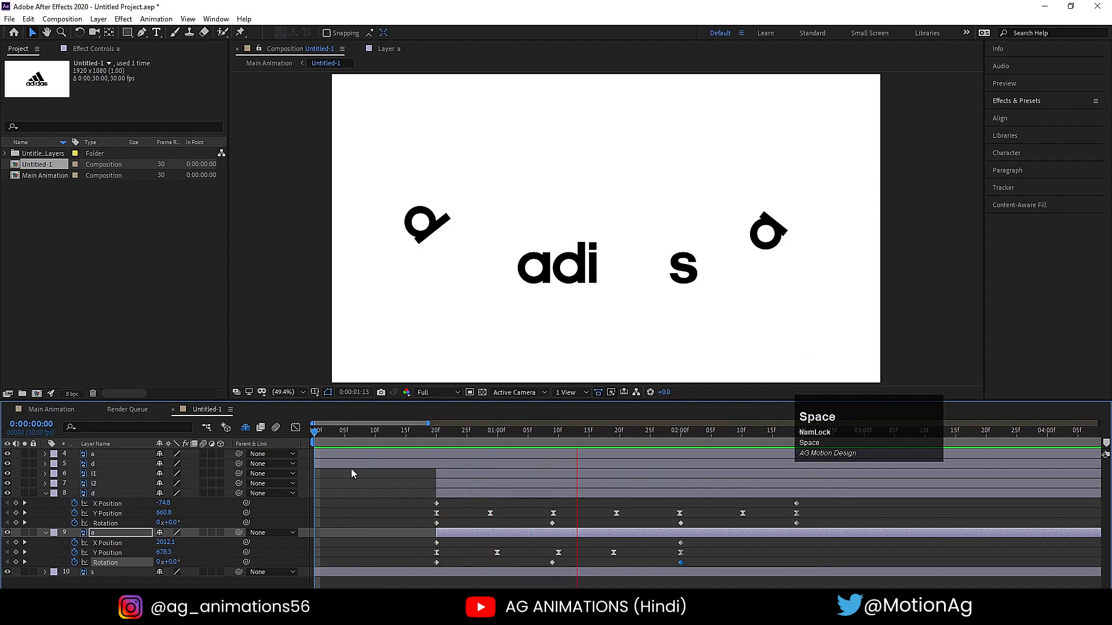
click(365, 480)
- Add Position keyframes at 0:00:00:00 to the first d and the s
drag(335, 432, 260, 433)
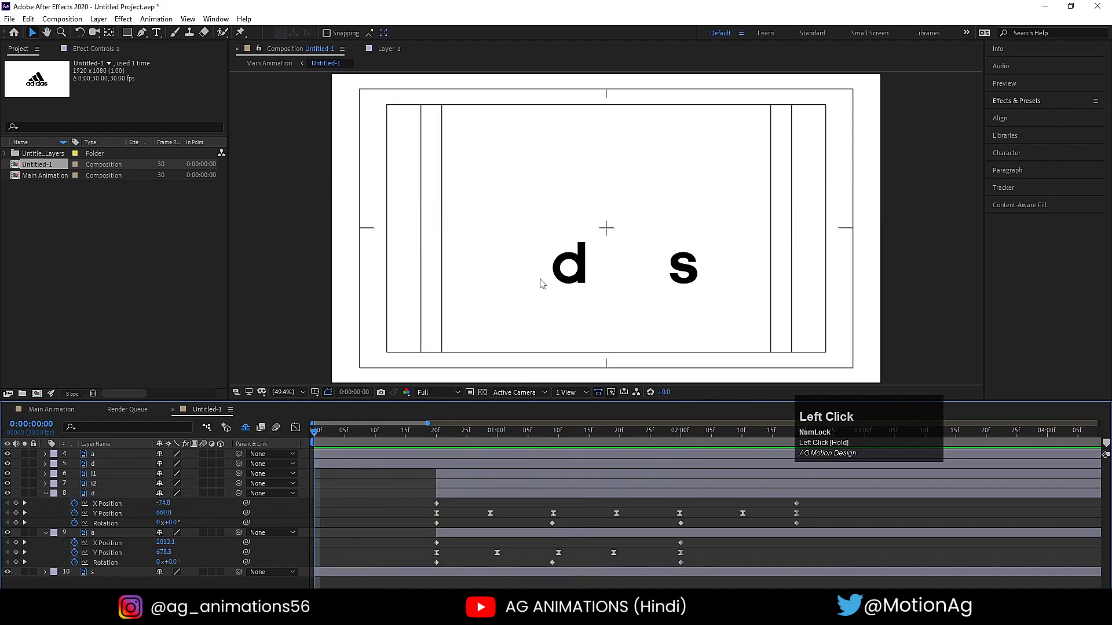
click(566, 270)
shift+click(681, 270)
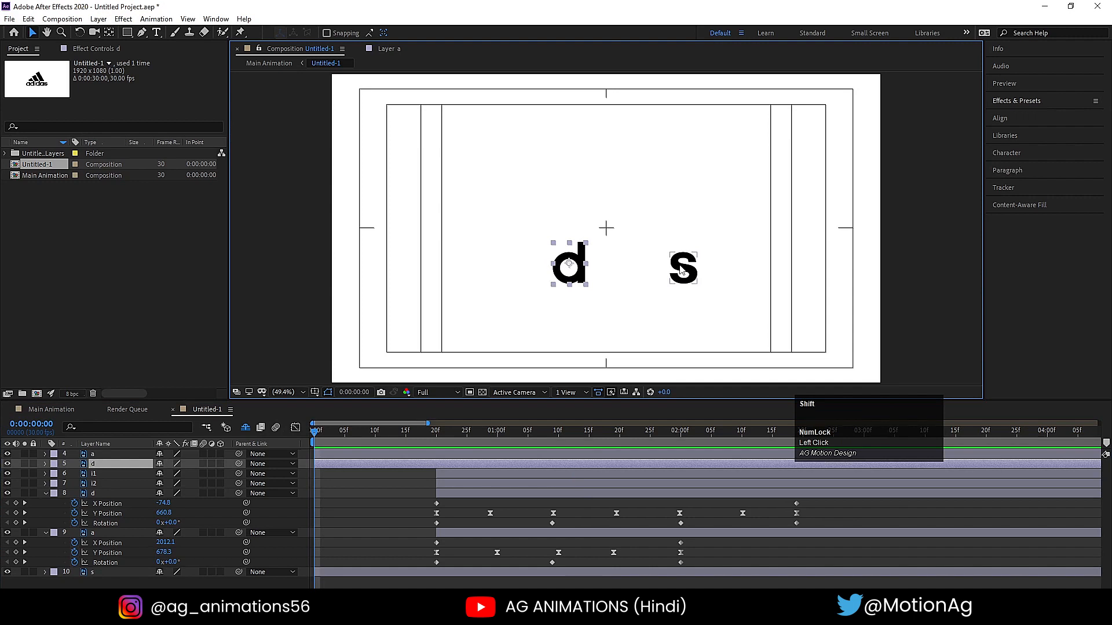
shift+click(681, 269)
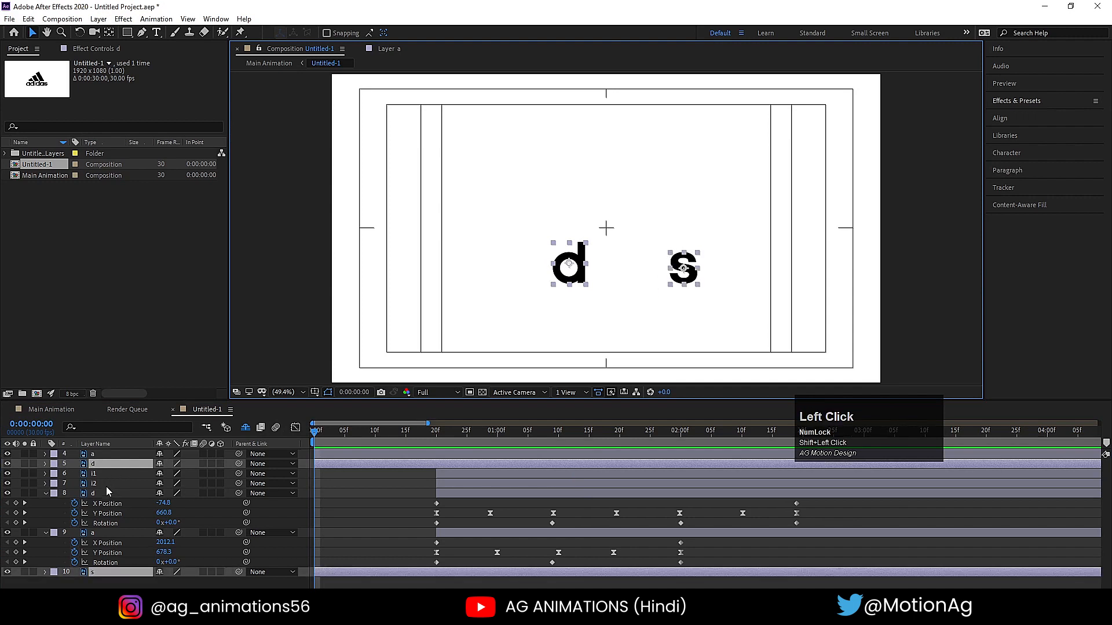
key(p)
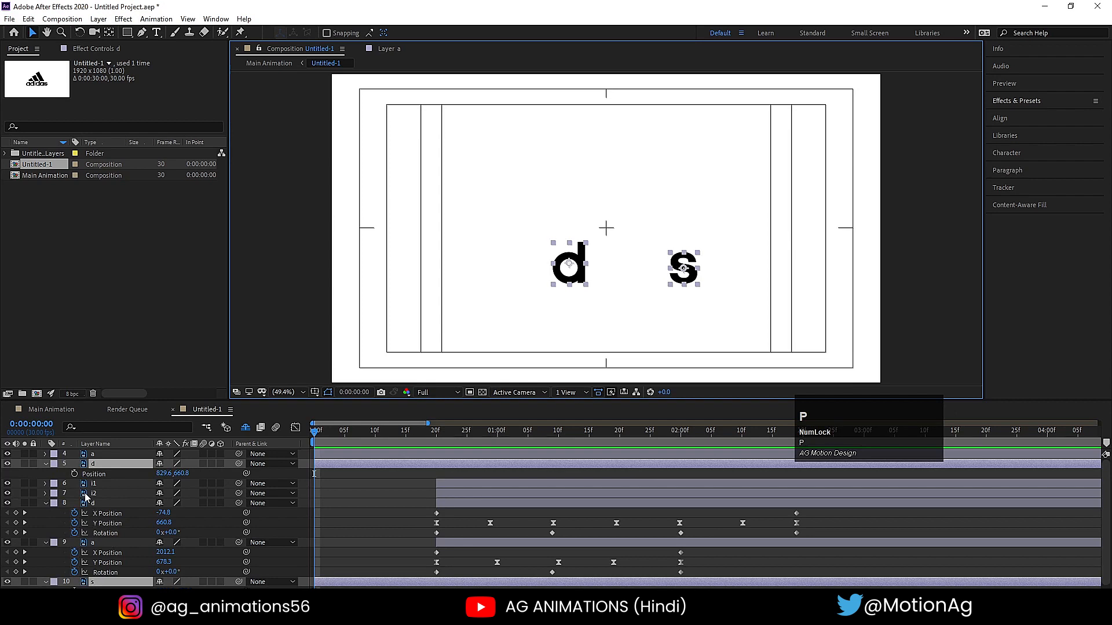
click(74, 473)
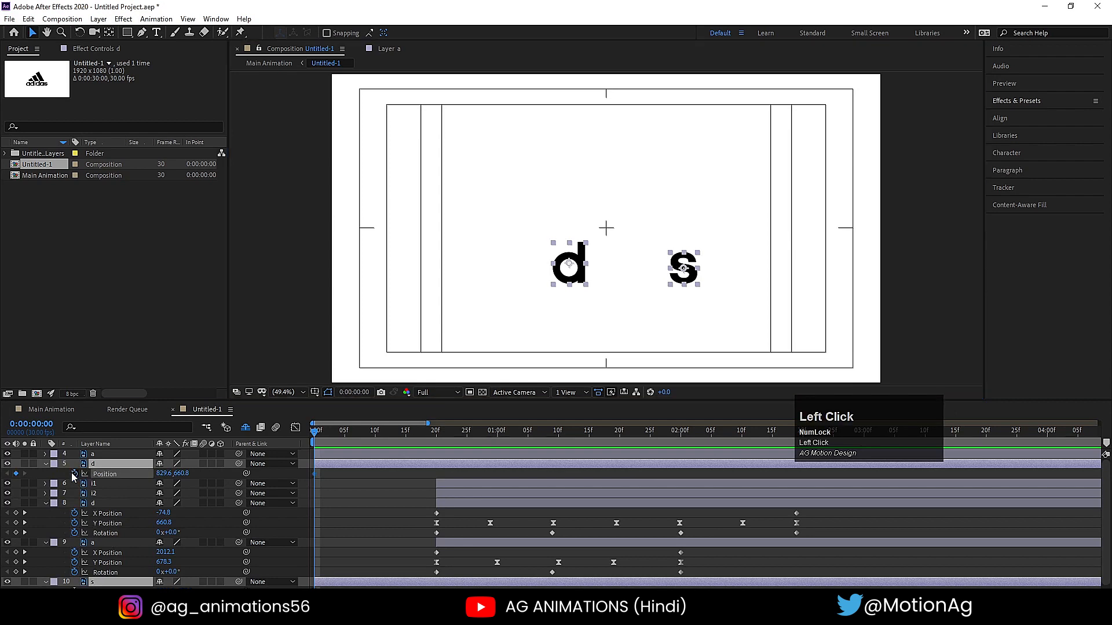
- Raise the first d to Y 352.8 and the s to Y 370.3 at 0:00:00:10, and paste their starting Position keyframes at 0:00:00:20
click(373, 433)
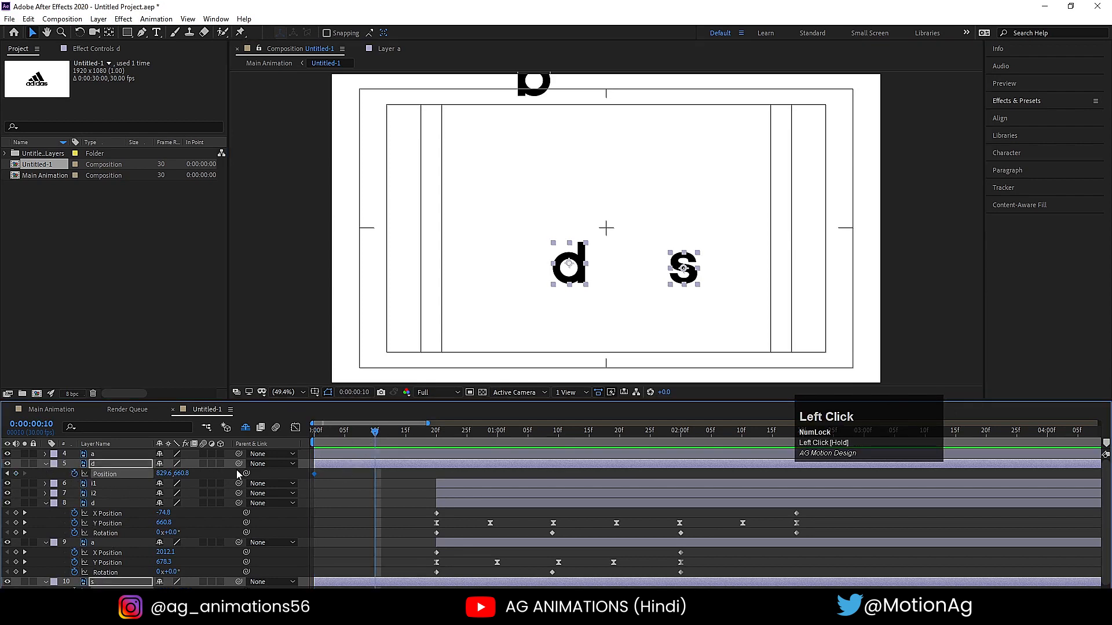
drag(184, 477, 80, 402)
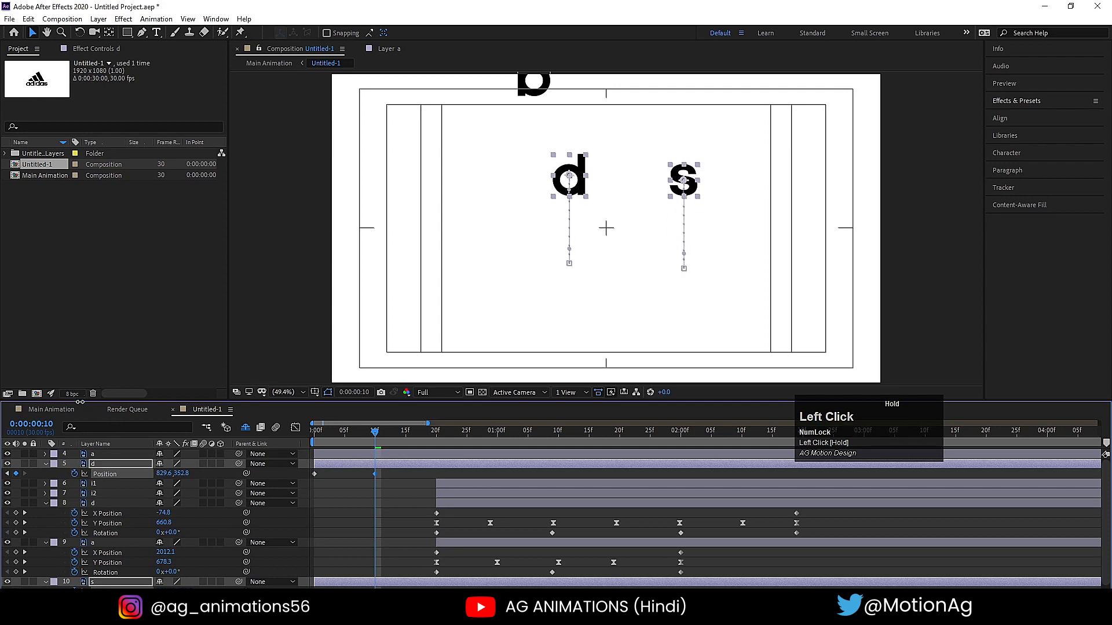
click(437, 433)
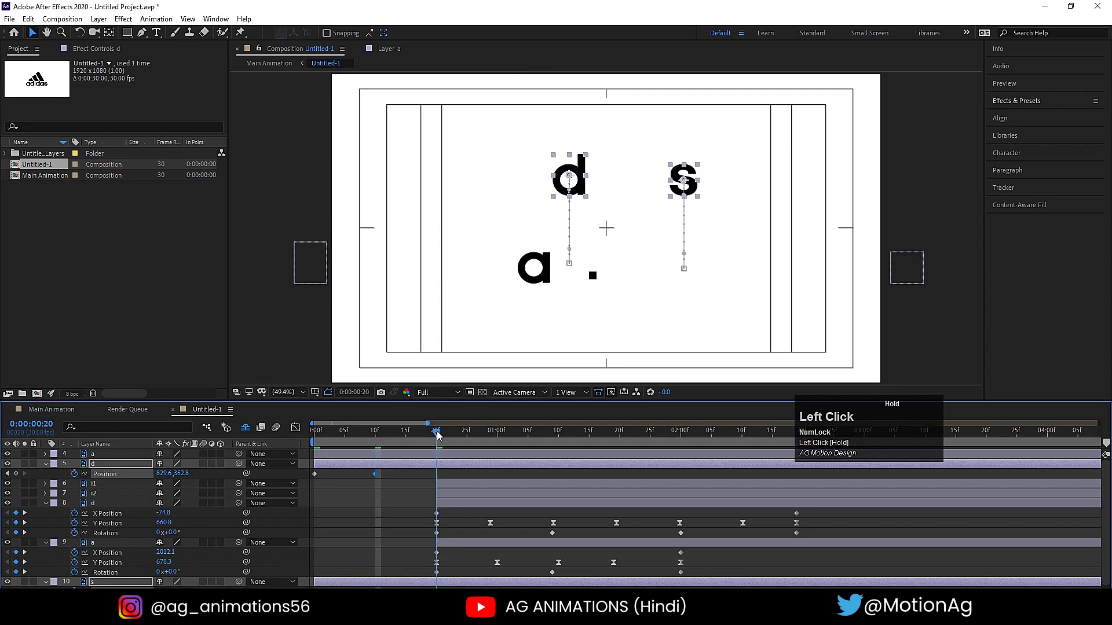
key(ctrl+c)
key(ctrl+v)
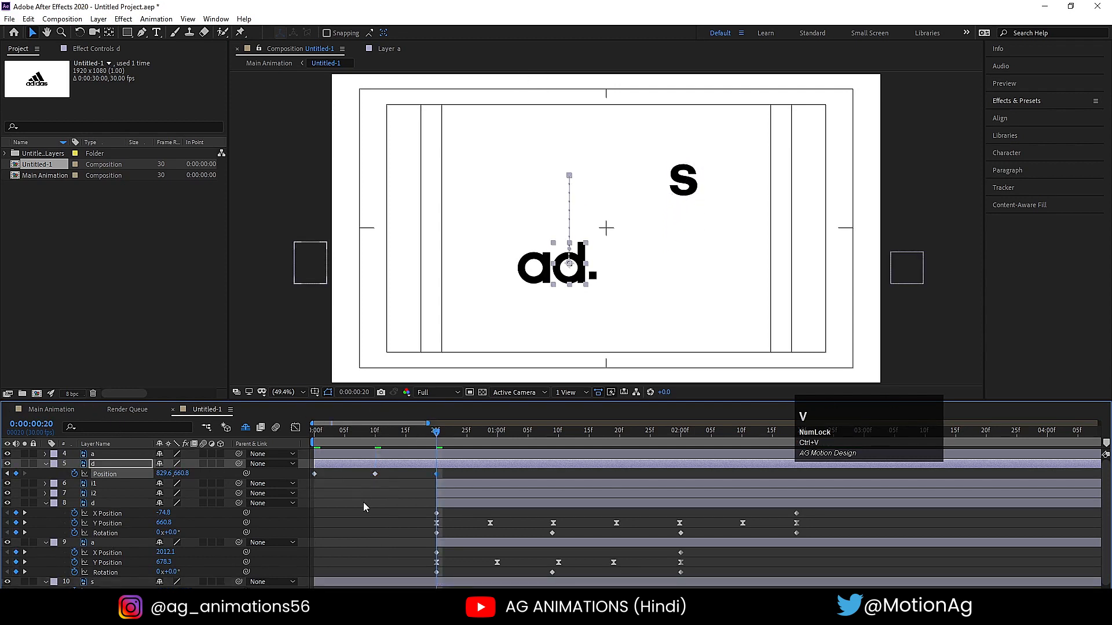
scroll(363, 502, down, 1)
click(315, 586)
key(ctrl+c)
key(ctrl+v)
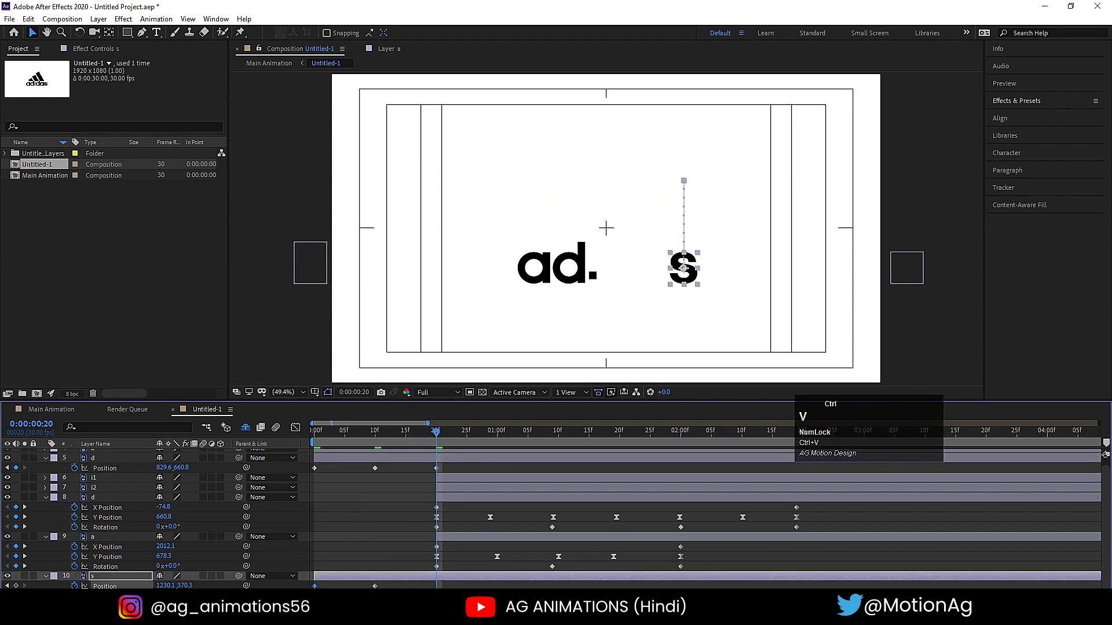
- Preview the hop of the first d and the s, and move the first d's layer directly above the s layer
drag(334, 434, 288, 432)
key(space)
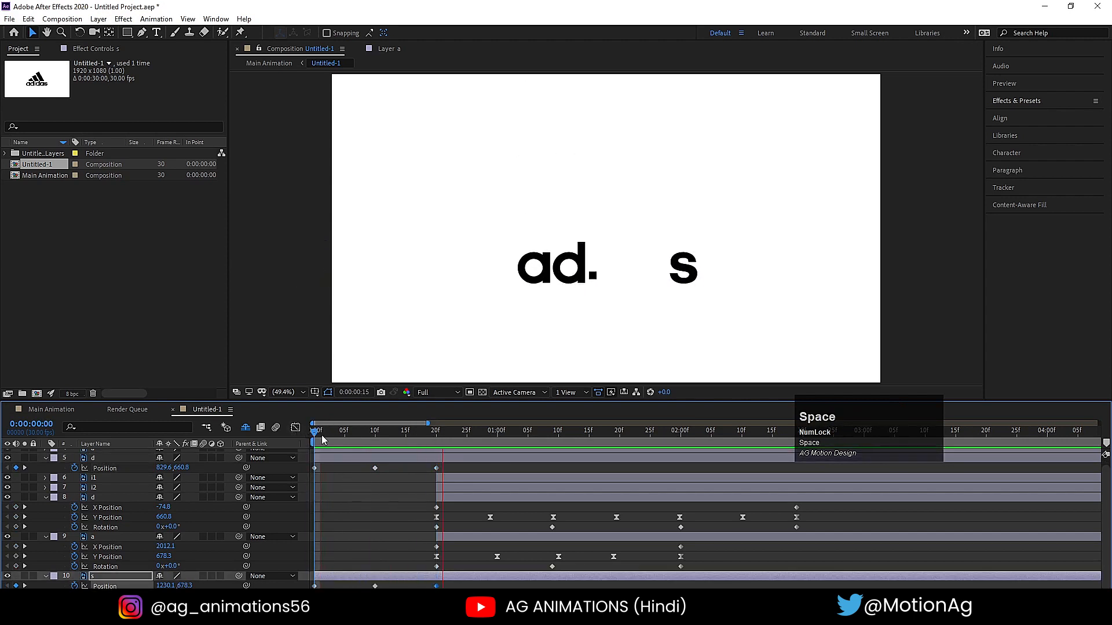
click(325, 459)
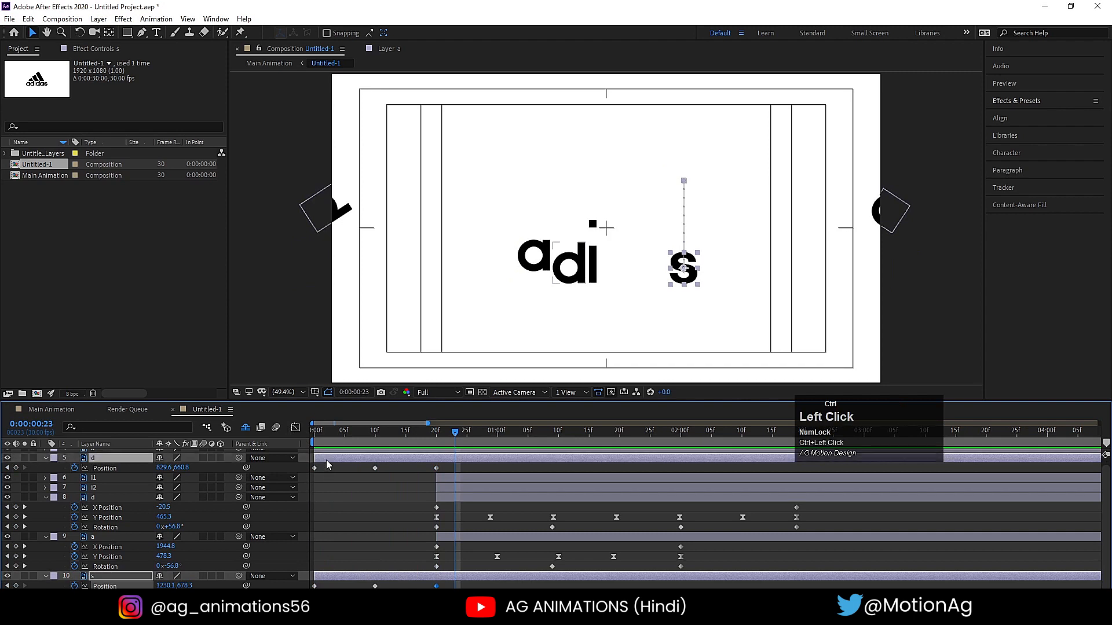
scroll(107, 493, up, 1)
drag(93, 468, 126, 573)
scroll(303, 494, down, 1)
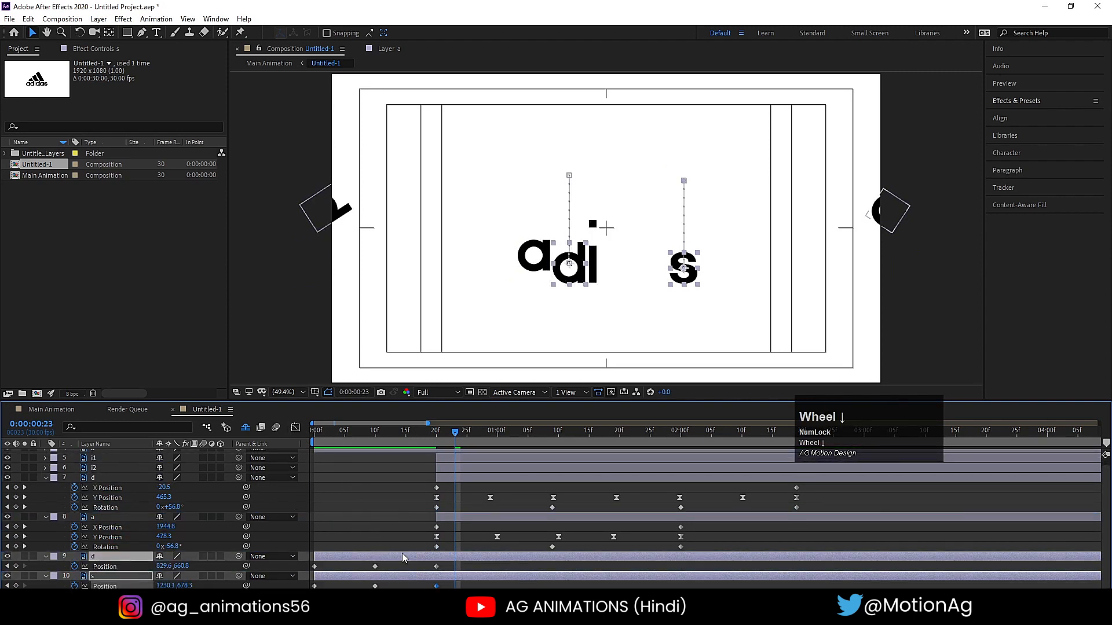
- Apply Easy Ease to the Position keyframes of the first d and the s, and lengthen their 0:00:00:10 speed handles while shortening the outer ones
drag(460, 572, 272, 588)
key(F9)
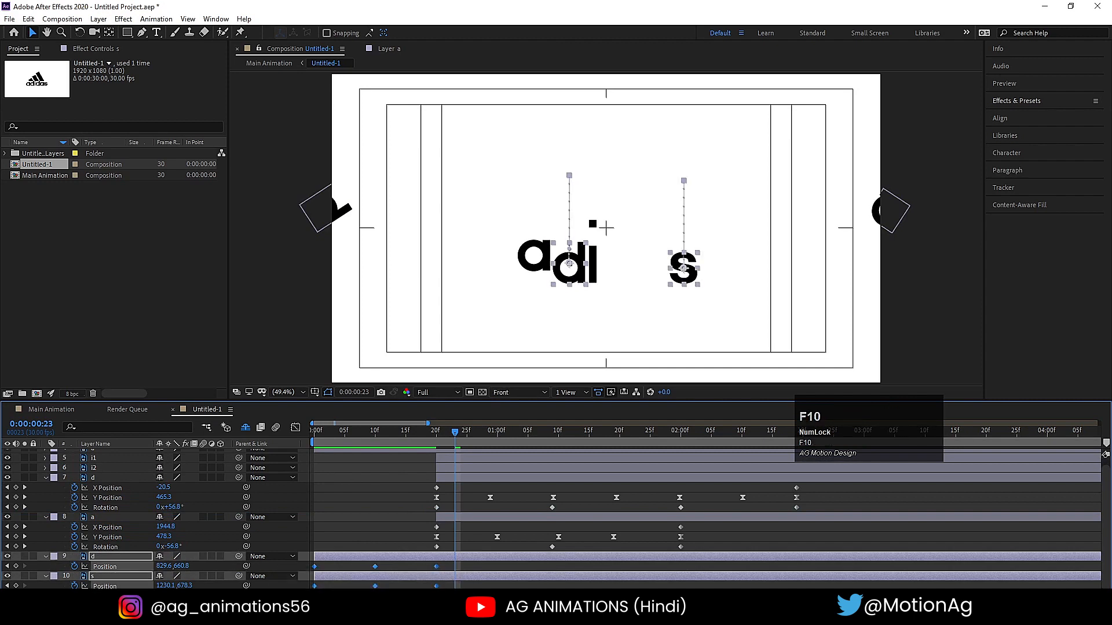
click(294, 429)
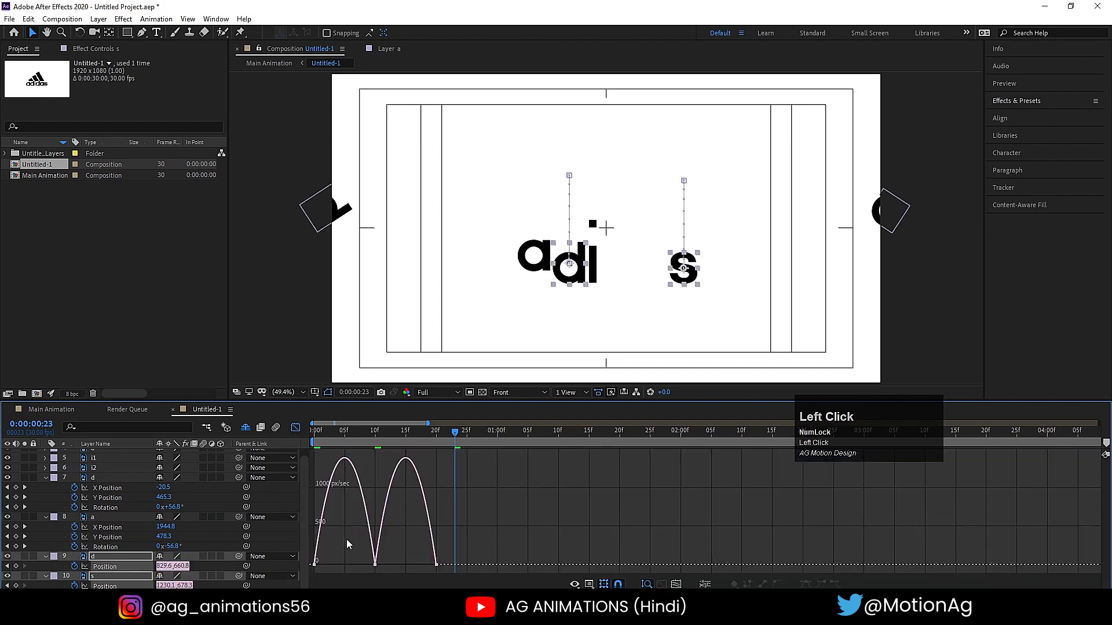
drag(347, 544, 379, 584)
drag(355, 543, 421, 566)
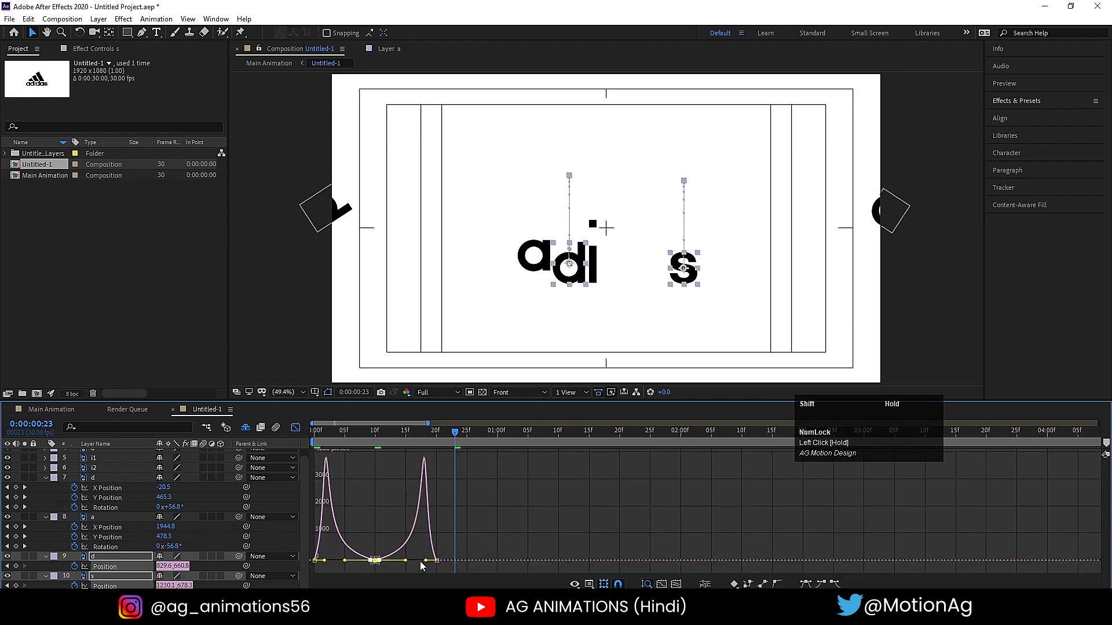
- Preview the eased hop and sharpen it by further shortening the speed handles at 0:00:00:00 and 0:00:00:20
click(331, 436)
key(space)
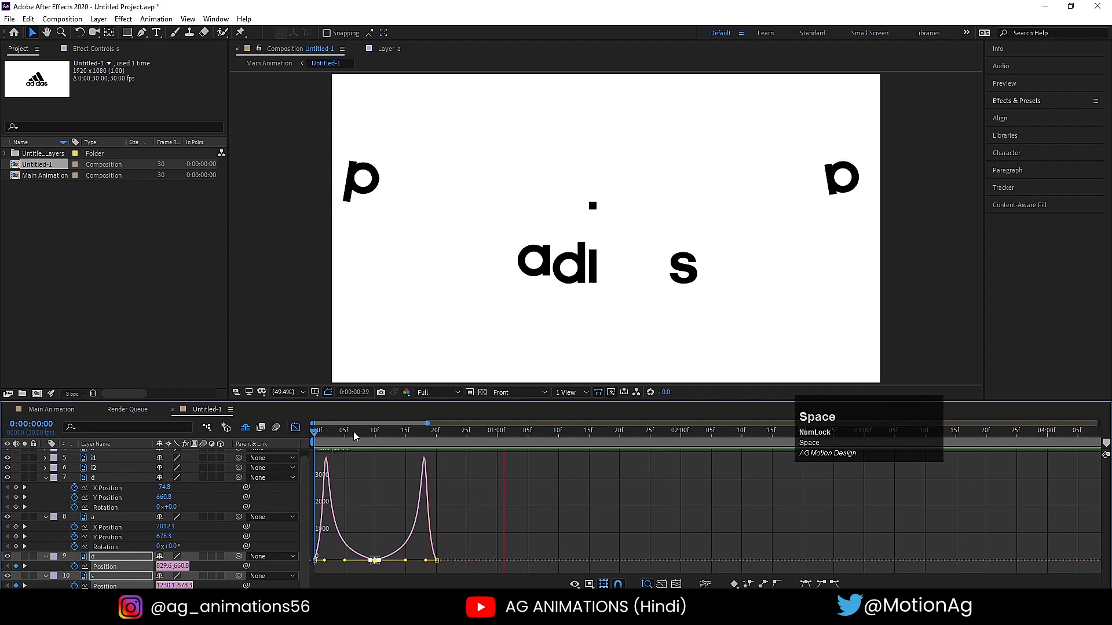
click(274, 432)
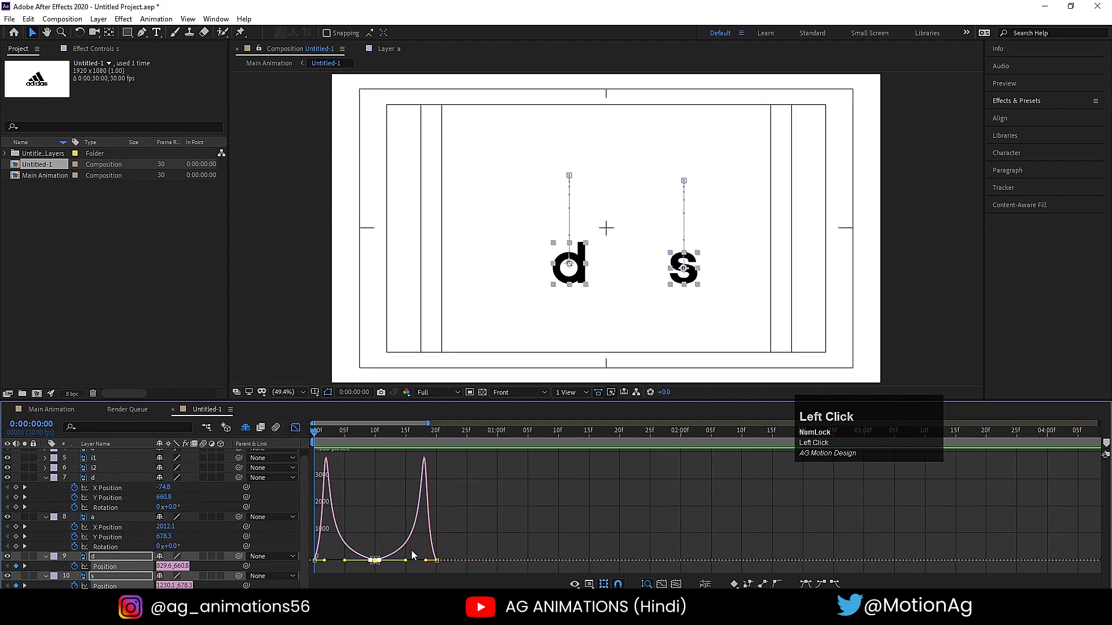
mouse_move(413, 555)
mouse_down()
mouse_move(452, 584)
mouse_move(431, 561)
mouse_up()
drag(325, 551, 322, 504)
- Add Scale keyframes at 0:00:00:00 to the first d and the s, and close the graph
key(s)
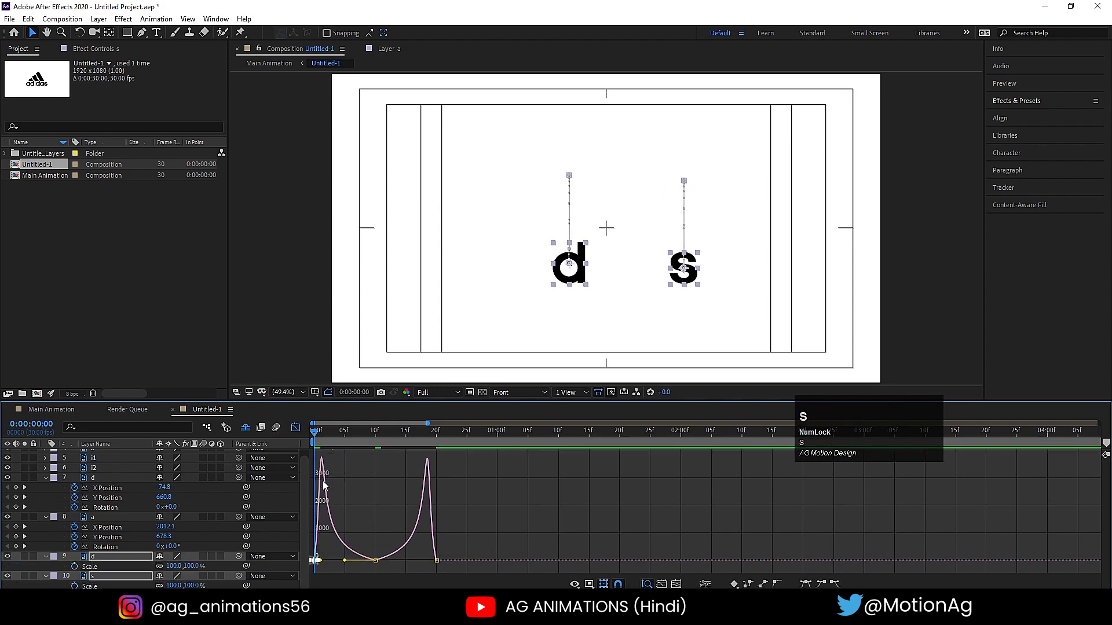
click(108, 578)
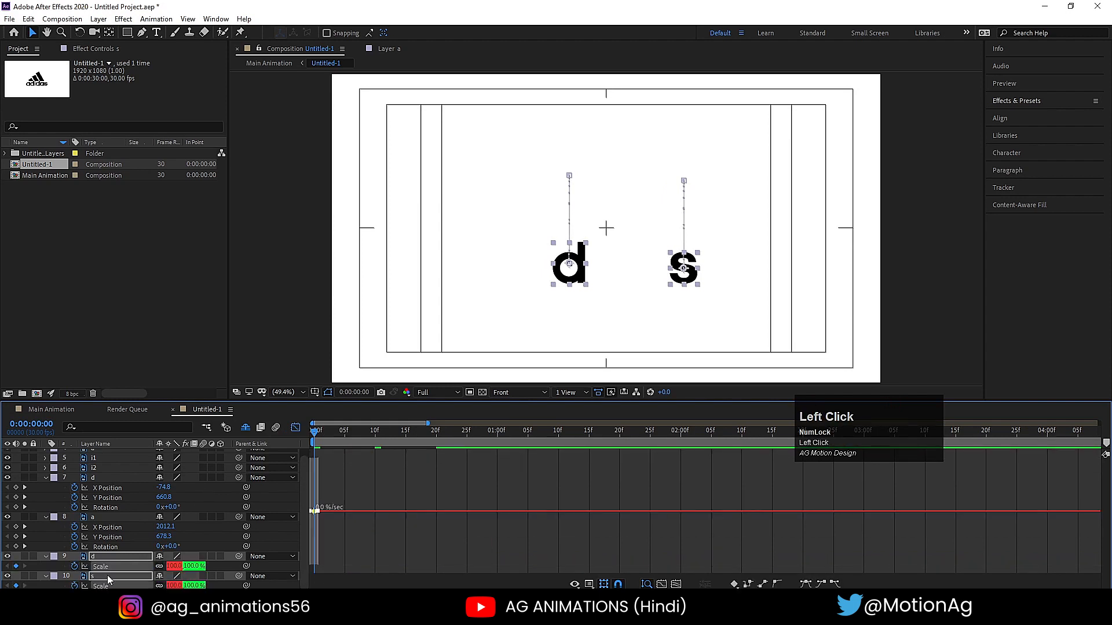
click(293, 427)
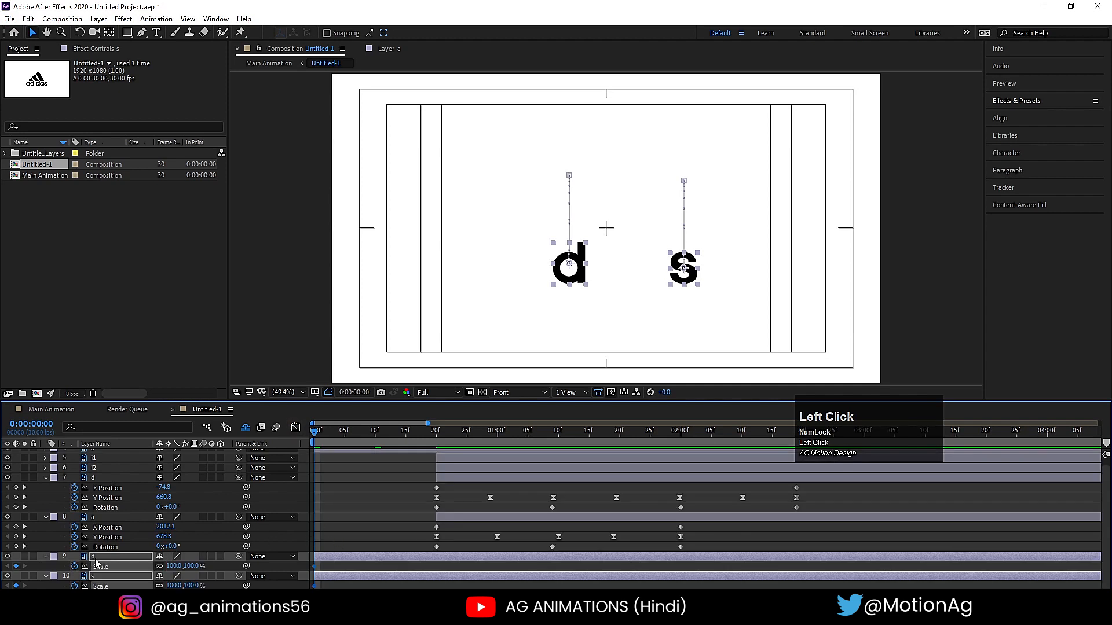
- Set the Scale of the first d and the s to 0% at 0:00:00:00 and 100% at 0:00:00:02
text(0)
key(Return)
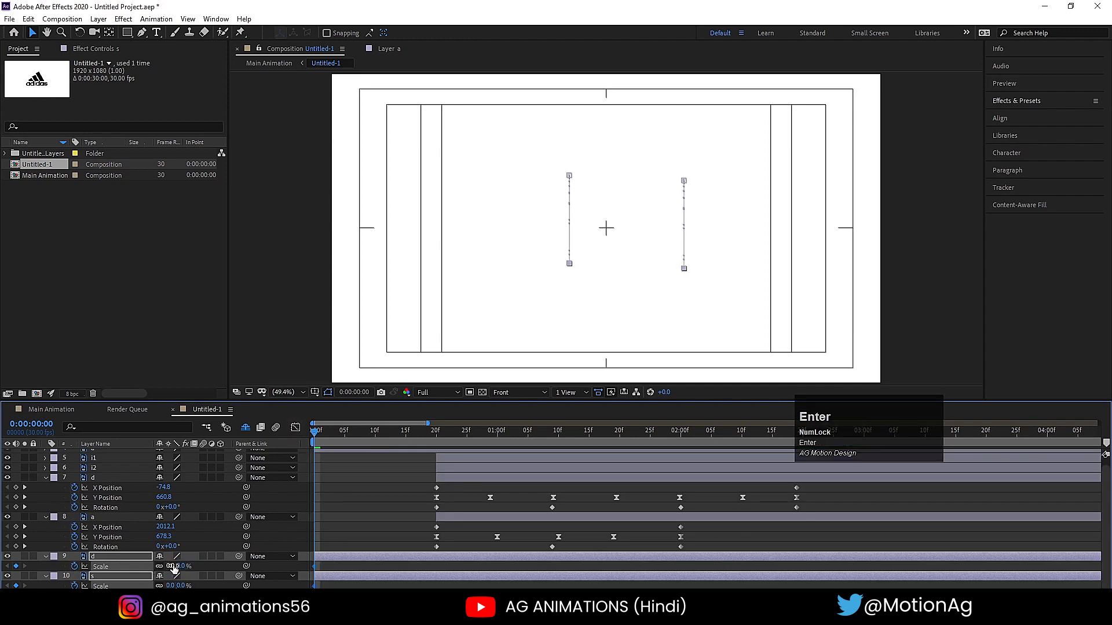
key(Page_Down)
key(Page_Down)
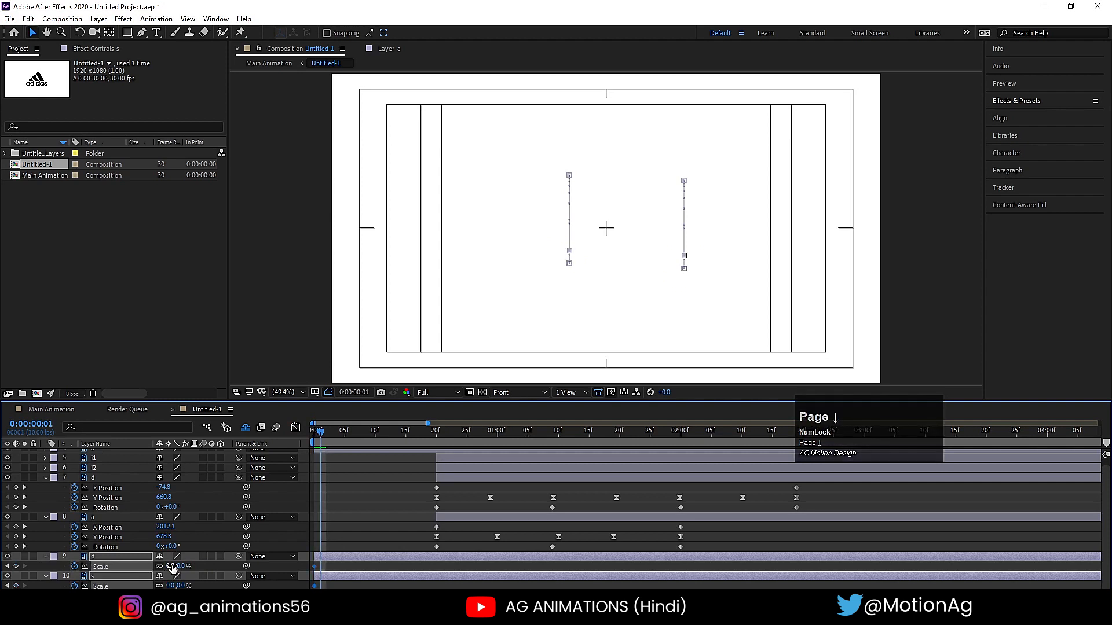
click(172, 566)
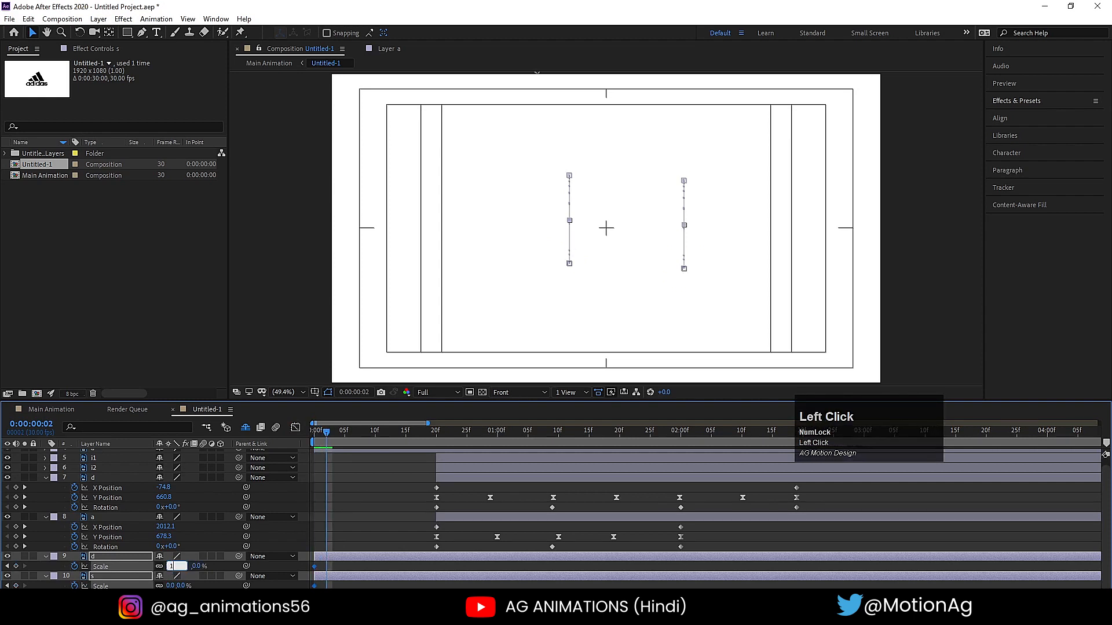
text(100)
key(Return)
- Show all keyframed properties of the first d and the s, and preview how they pop in from 0:00:00:00
key(u)
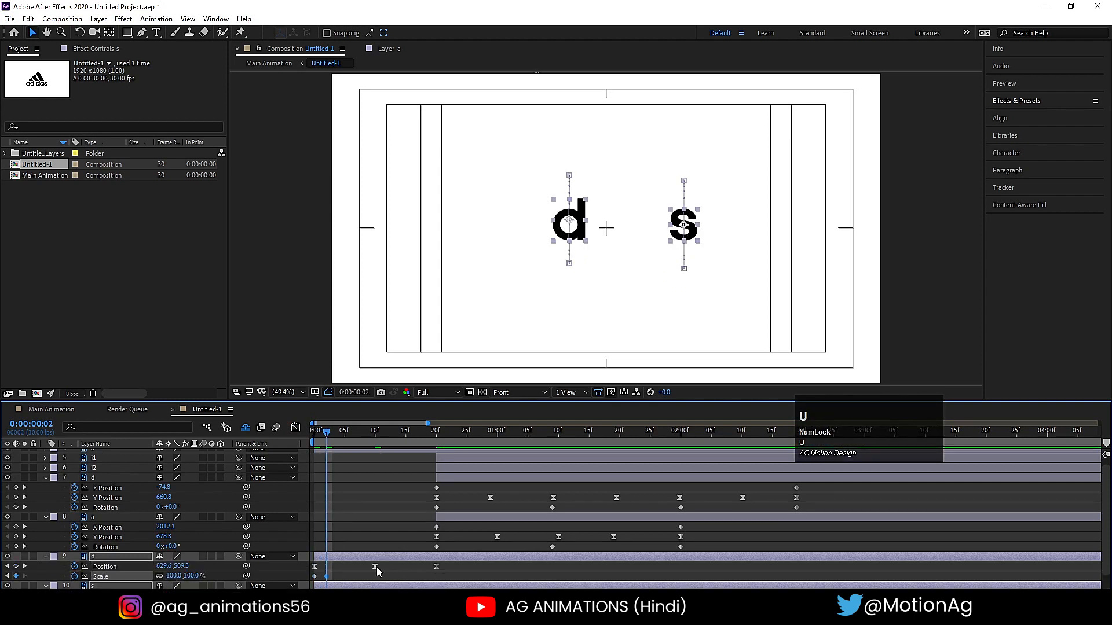
scroll(342, 585, down, 1)
click(316, 433)
key(space)
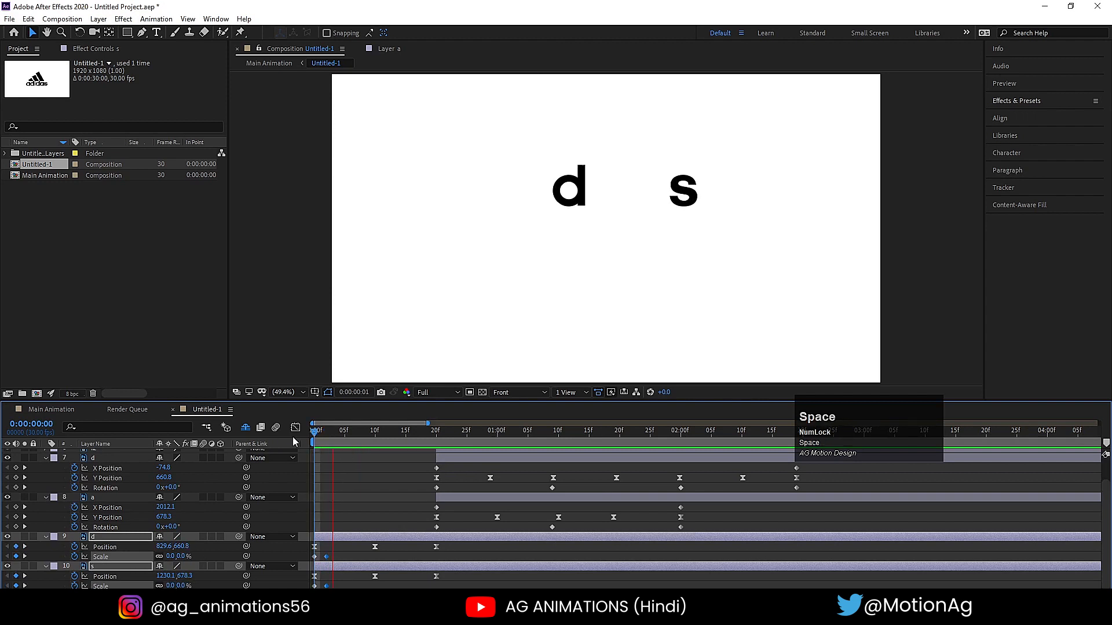
drag(320, 434, 242, 434)
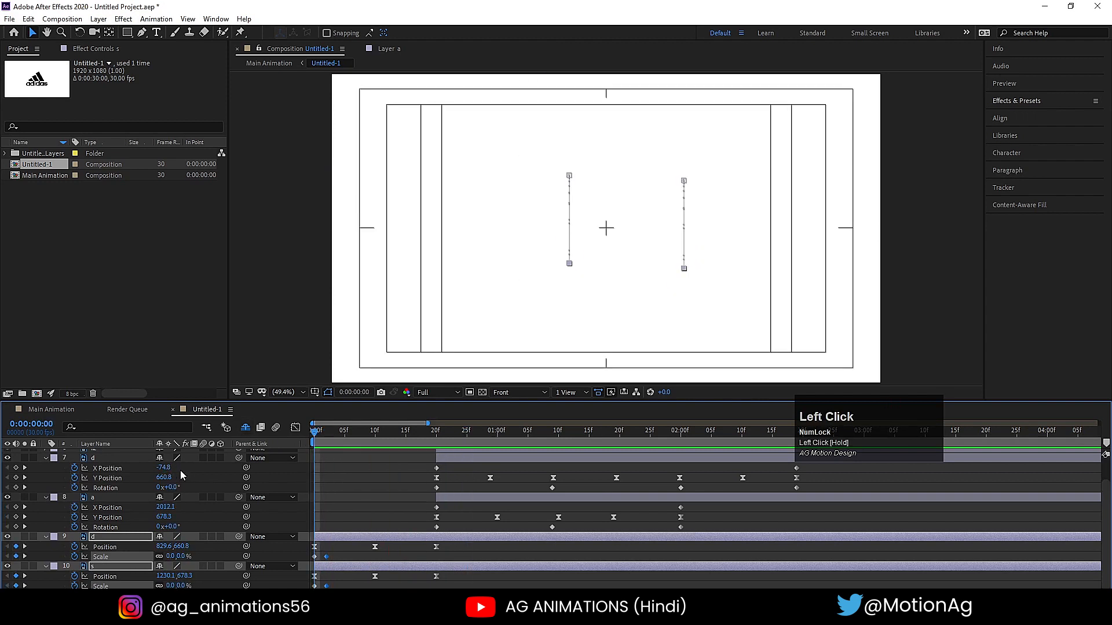
- Keyframe the Rotation of the first d and the s from 0° at 0:00:00:00 to one full turn at 0:00:00:20
key(r)
click(74, 567)
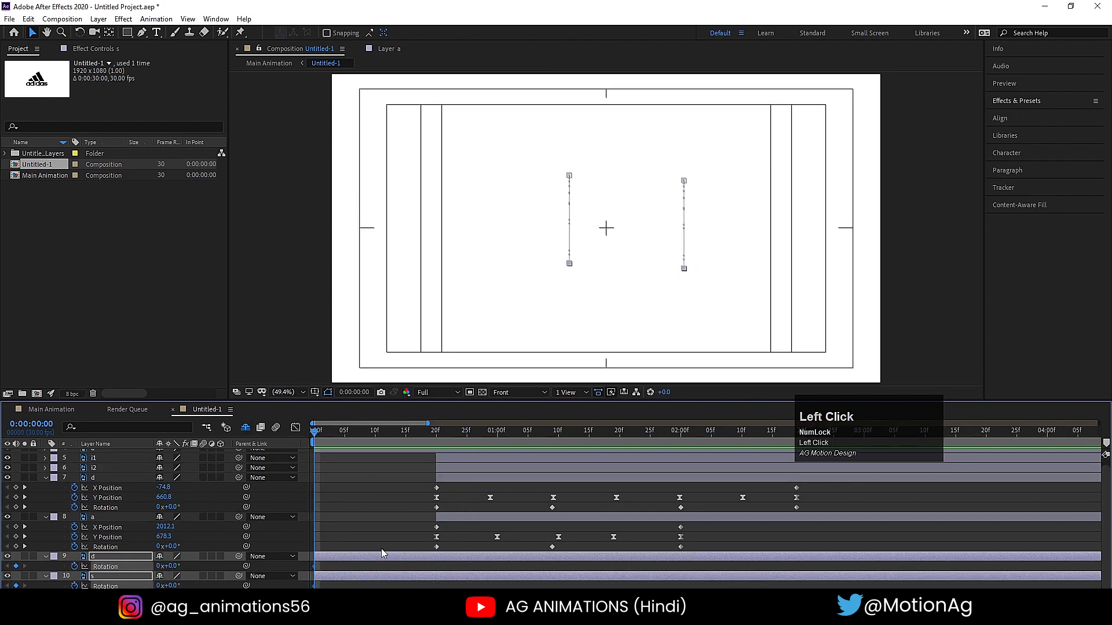
key(u)
scroll(411, 547, down, 2)
key(k)
key(k)
key(k)
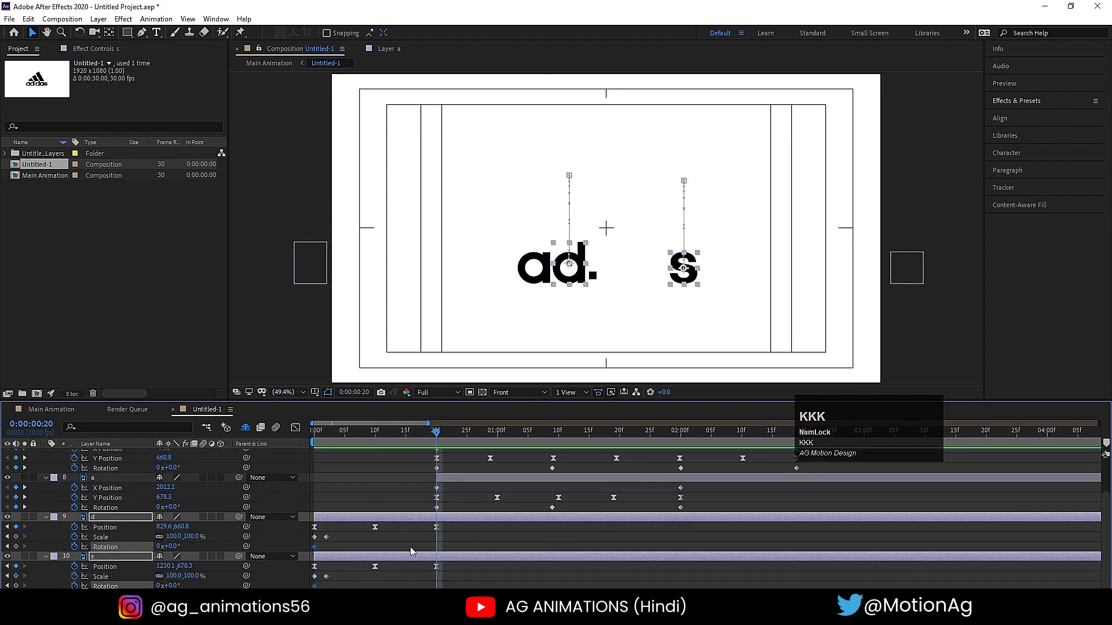
click(159, 546)
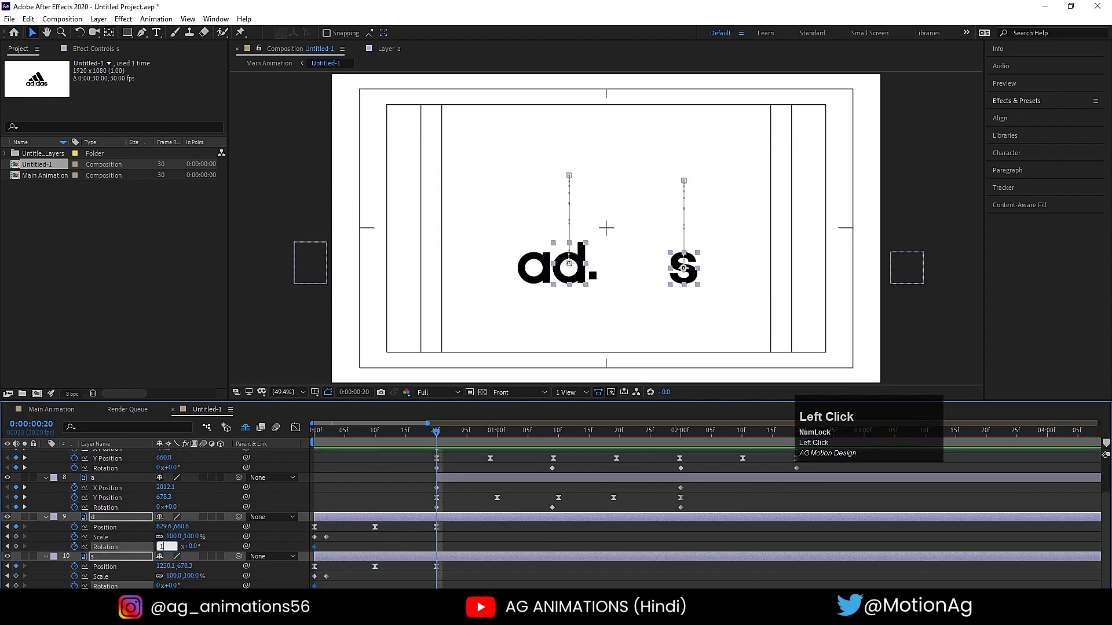
text(1)
key(Return)
- Isolate the Rotation keyframes of the first d and the s, and apply Easy Ease to all of them
key(r)
key(r)
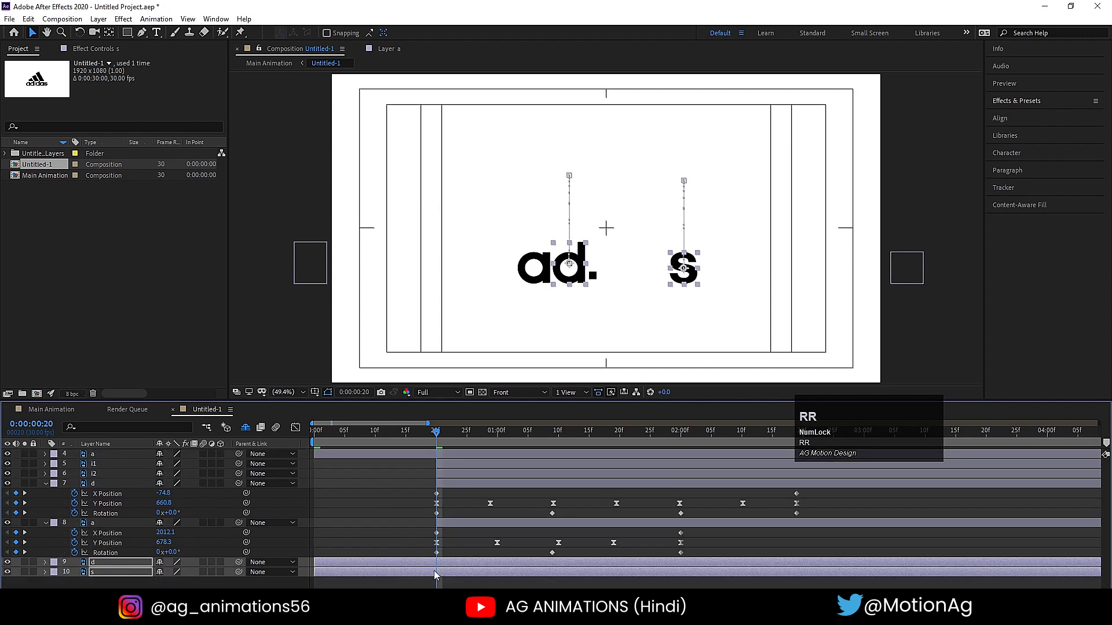
scroll(436, 573, down, 2)
drag(450, 564, 280, 599)
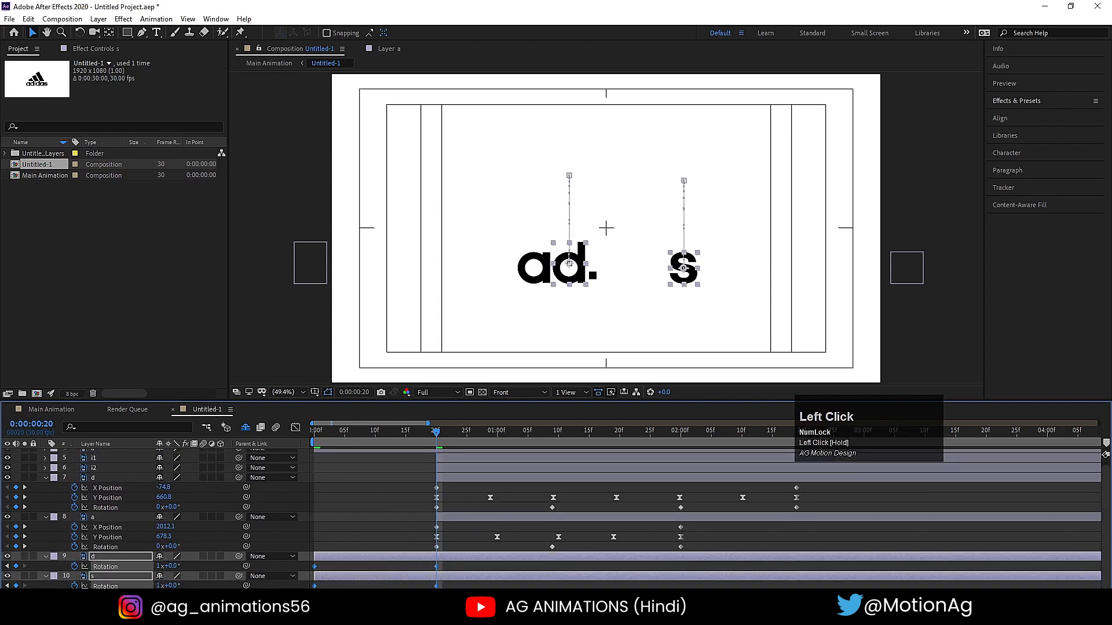
click(393, 459)
drag(445, 570, 304, 562)
key(F9)
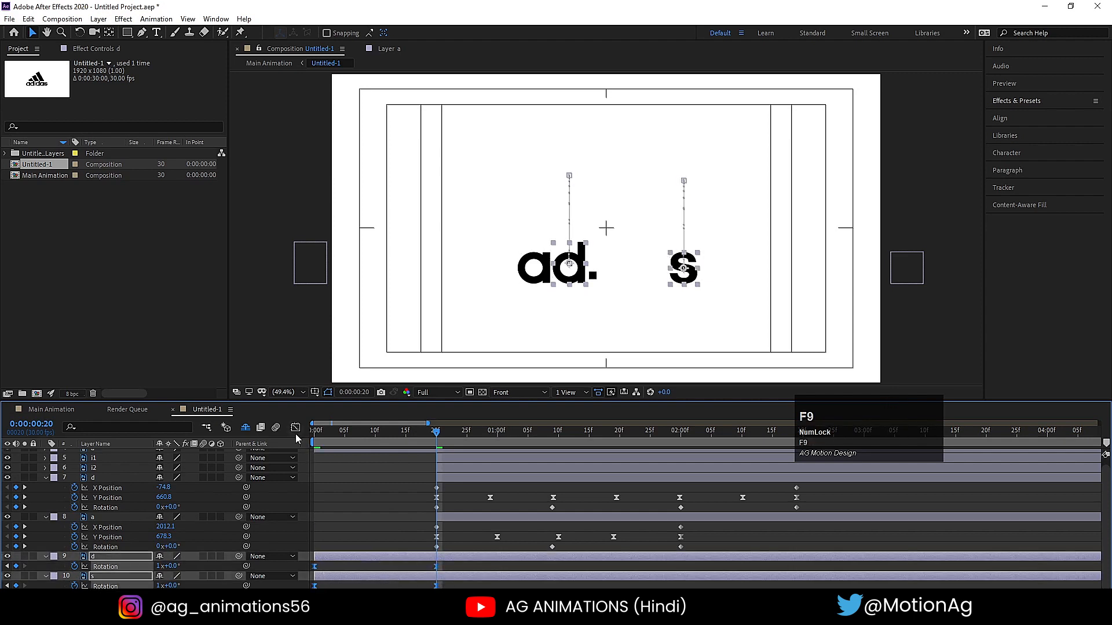
- Lengthen the Rotation speed handles of both letters to make a steep mid-spin peak, and close the graph
click(295, 429)
drag(466, 503, 310, 585)
drag(416, 561, 361, 564)
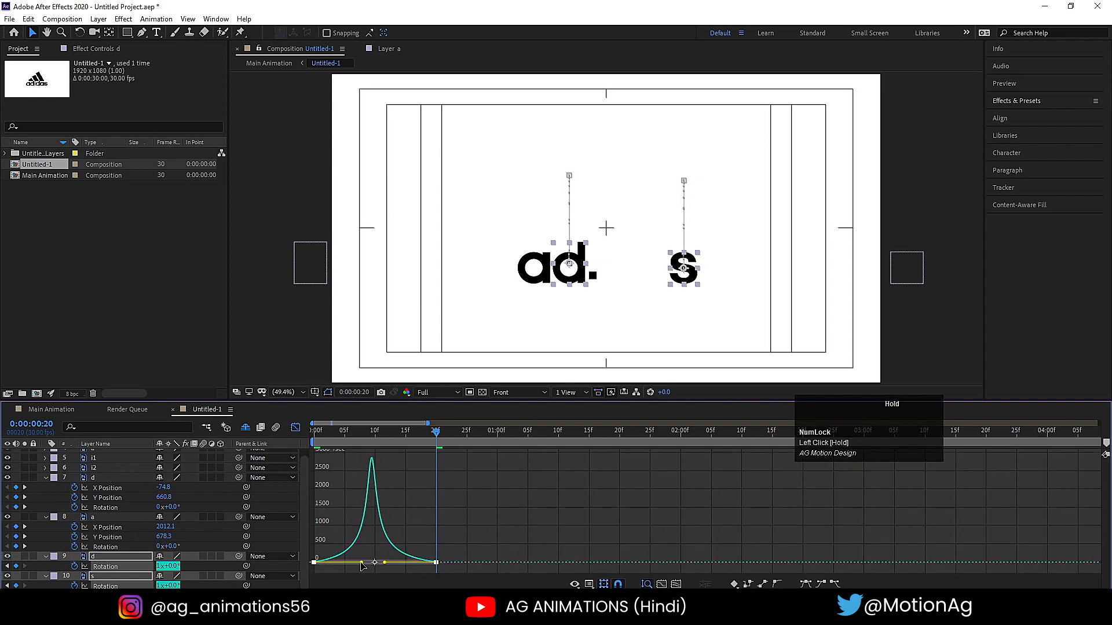
click(295, 428)
- Preview the eased spin of the first d and the s twice from 0:00:00:00
click(314, 431)
key(space)
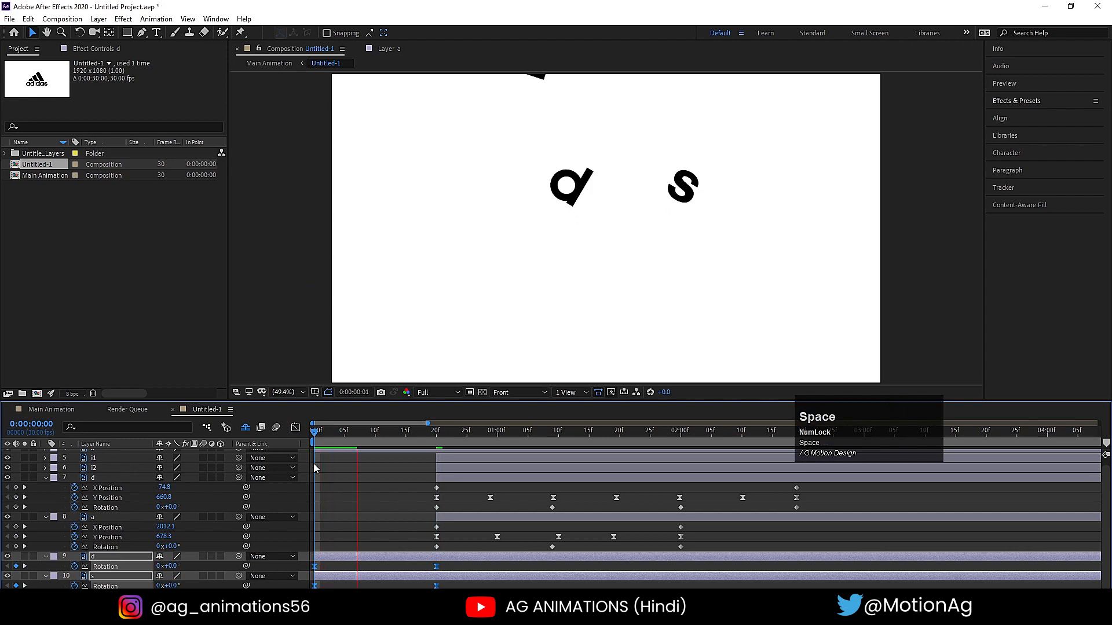
key(space)
drag(322, 434, 304, 439)
key(space)
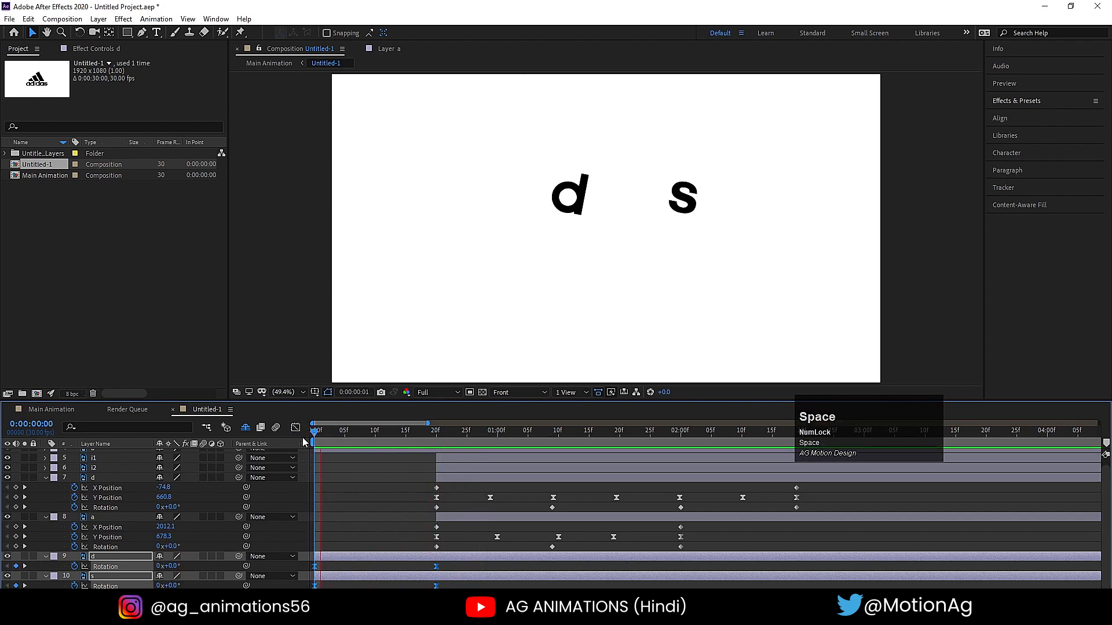
- Collapse the properties of all layers and make every layer start at 0:00:00:00
click(345, 470)
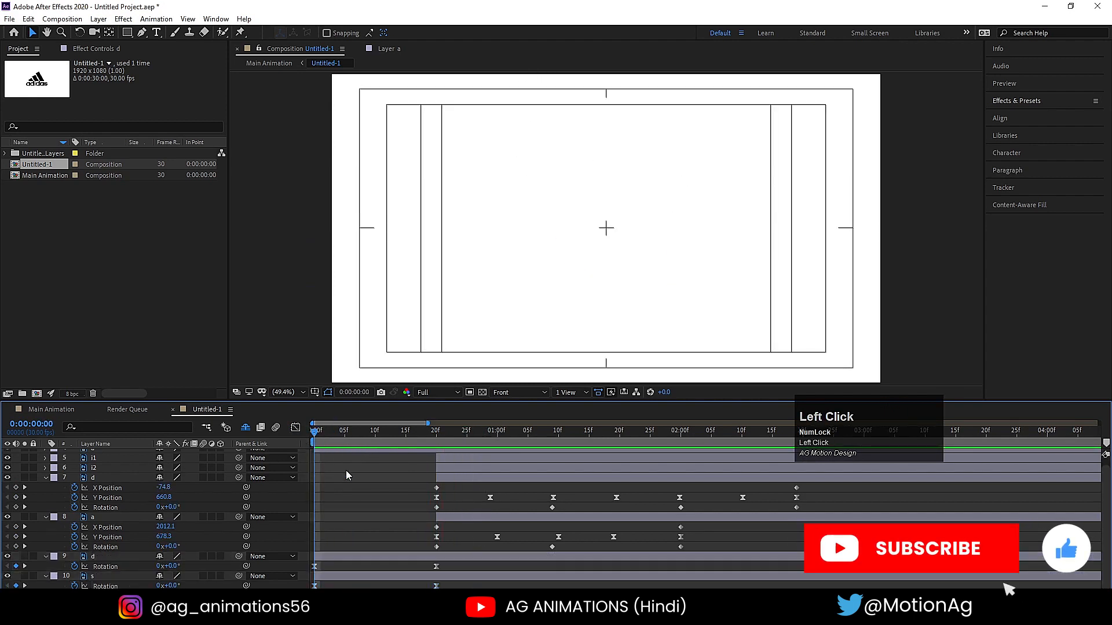
key(u)
key(i)
key(u)
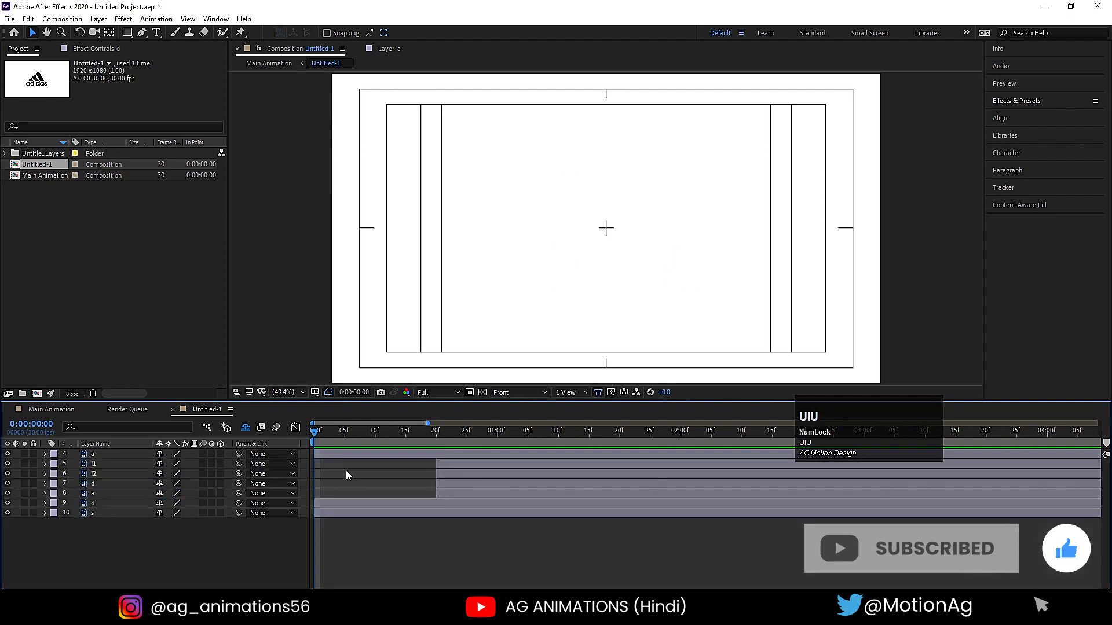
key(ctrl+a)
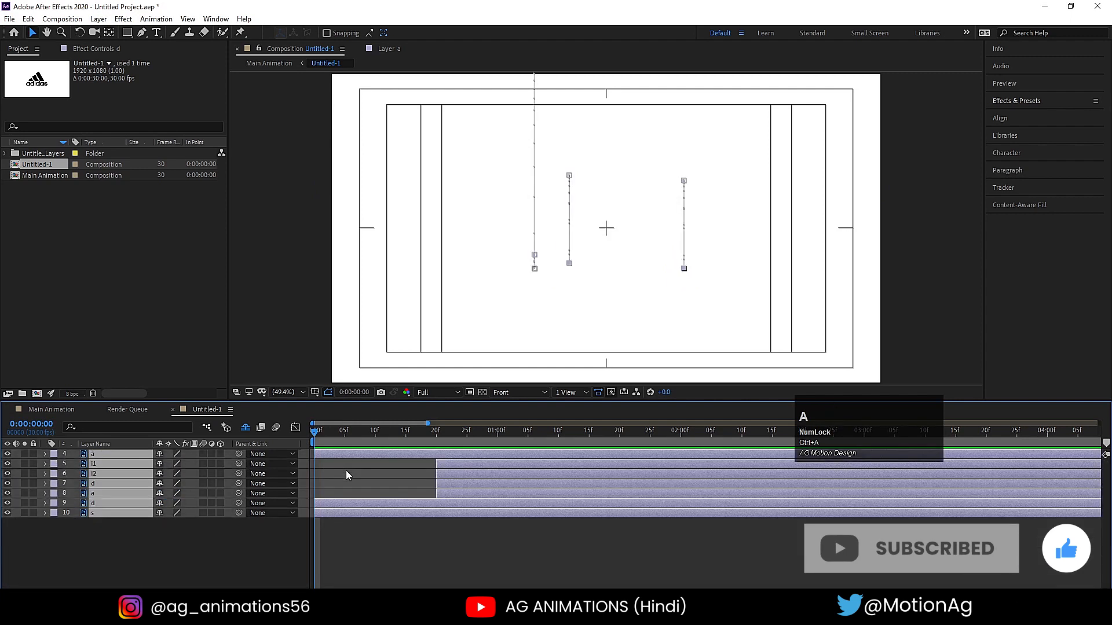
key(bracketleft)
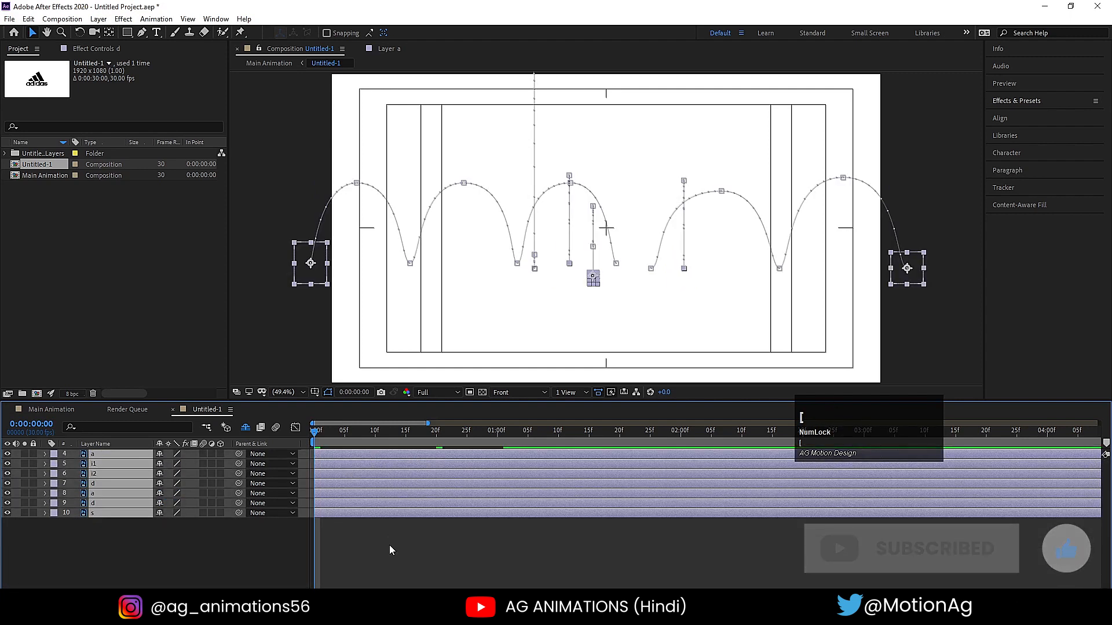
- Play up to the landing of the first a and make the i1 and i2 layers start at 0:00:00:21
key(space)
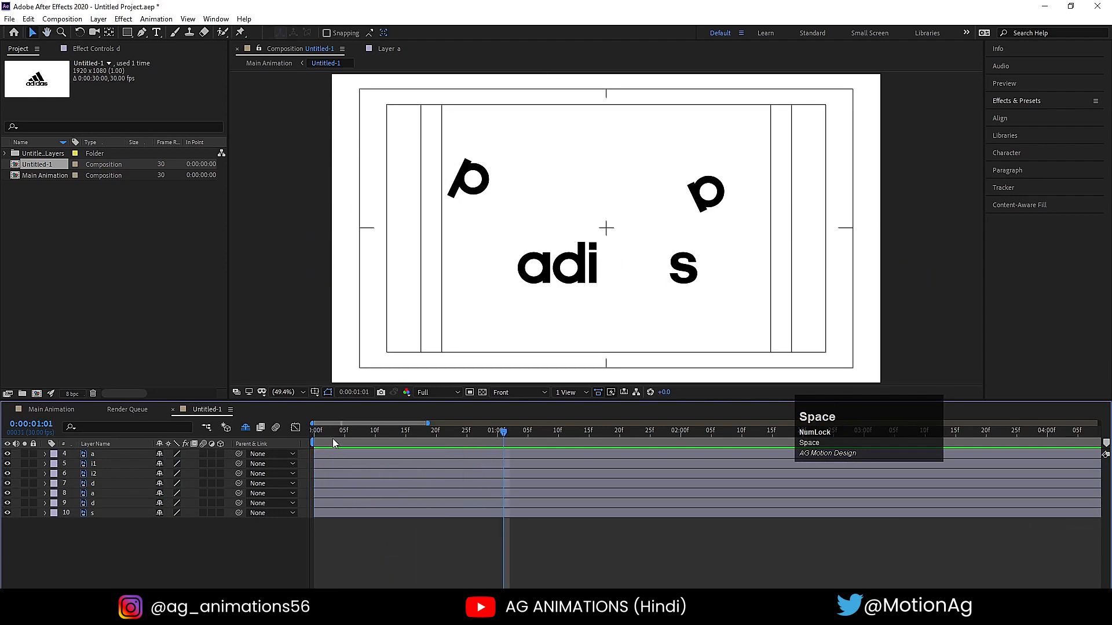
drag(333, 443, 234, 433)
click(88, 454)
key(space)
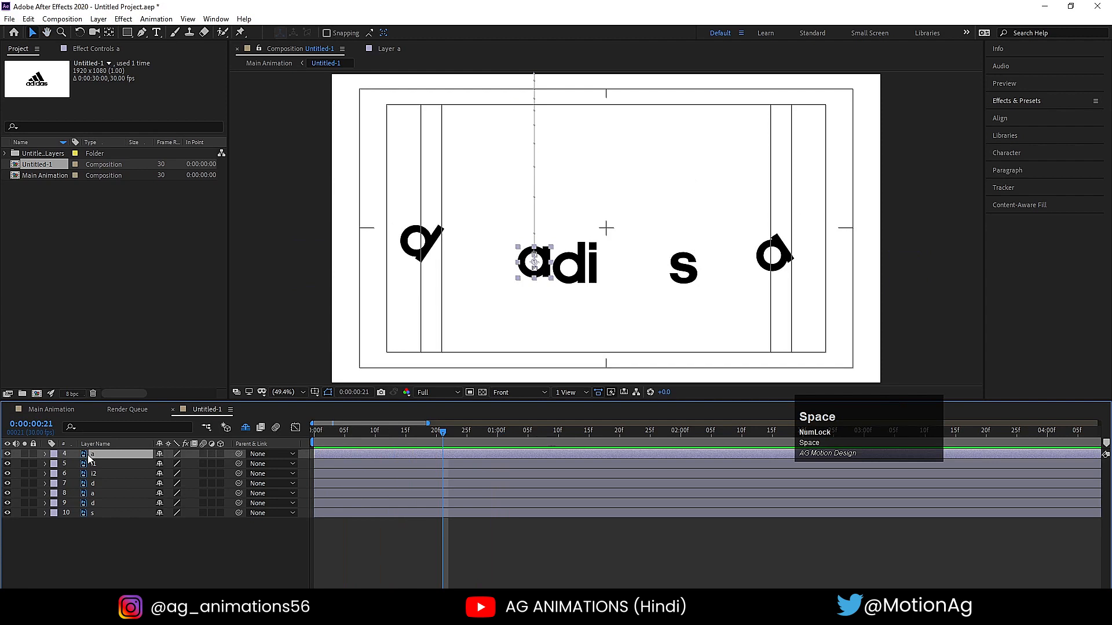
click(100, 473)
shift+click(92, 464)
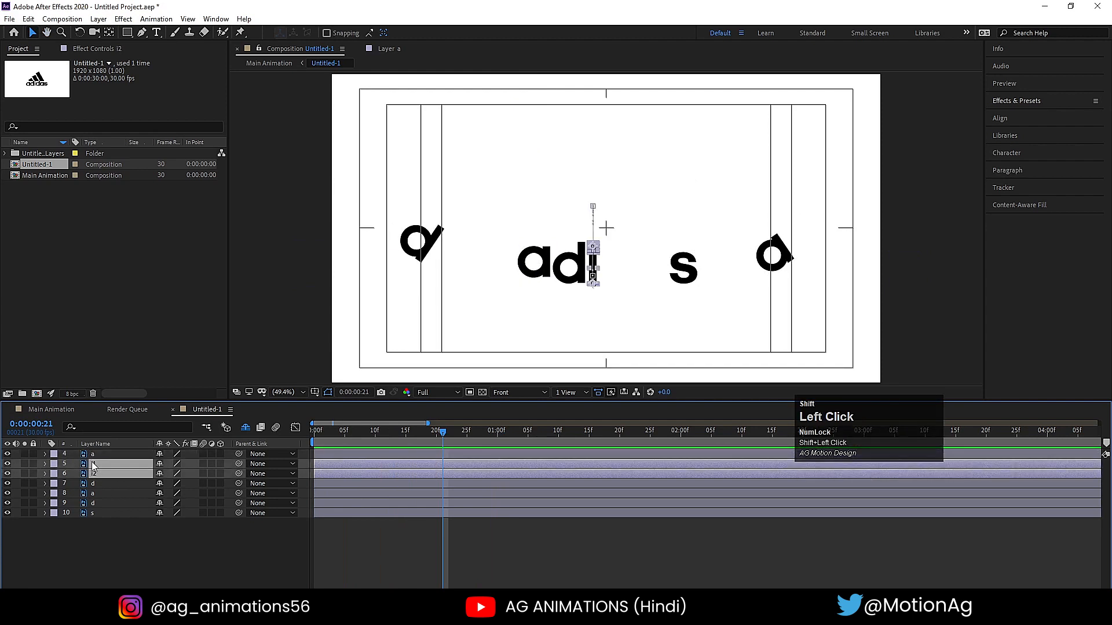
key(bracketleft)
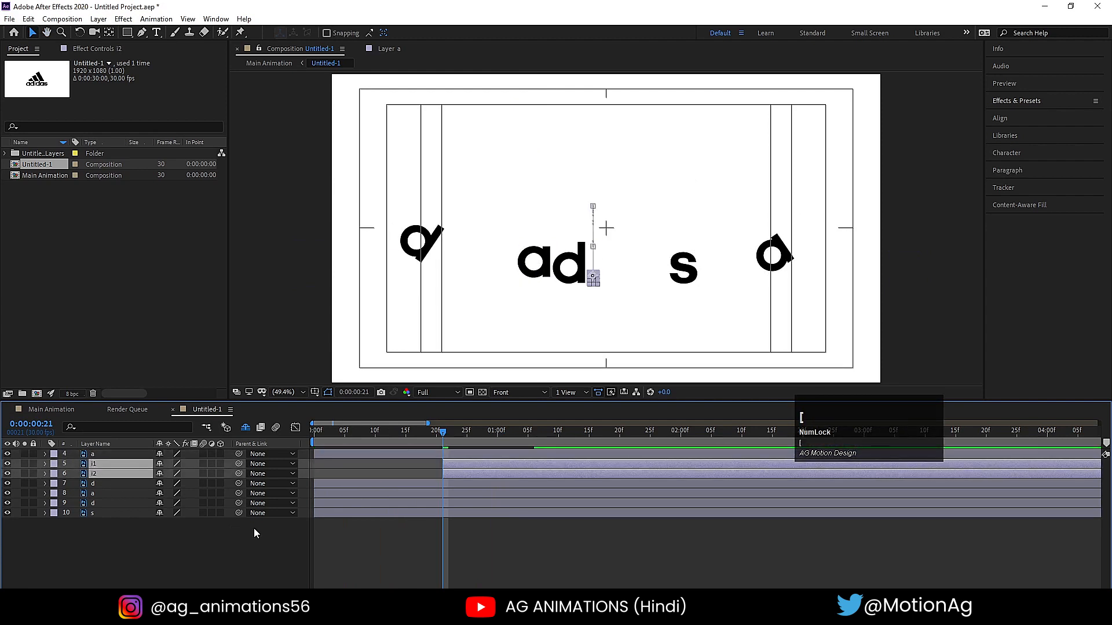
- Play the animation from the beginning and make the s layer start at 0:00:00:24
click(316, 431)
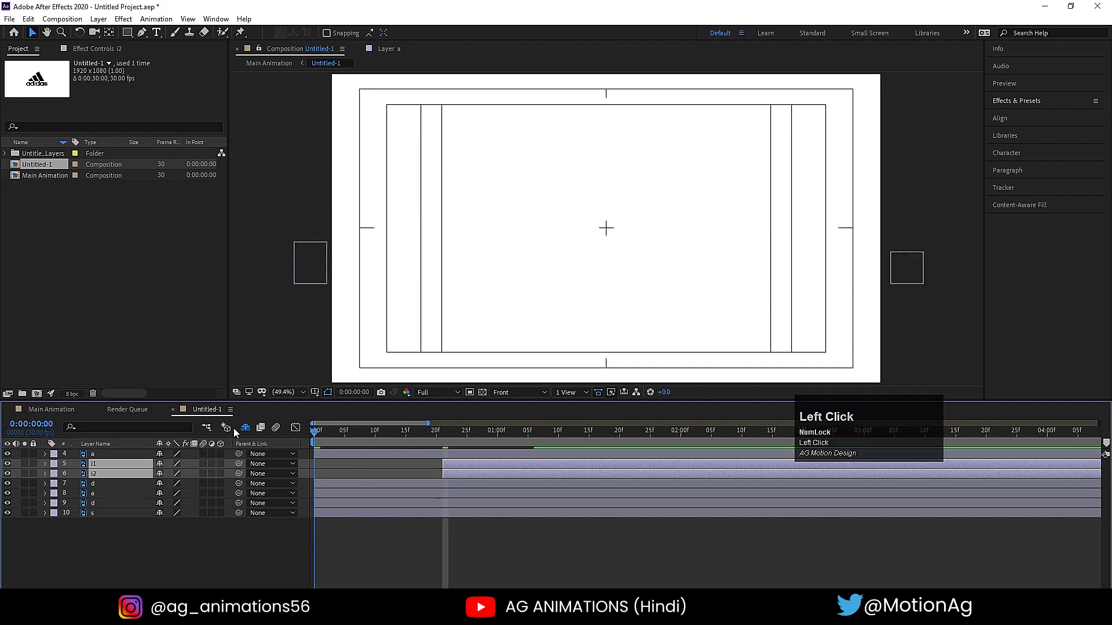
key(space)
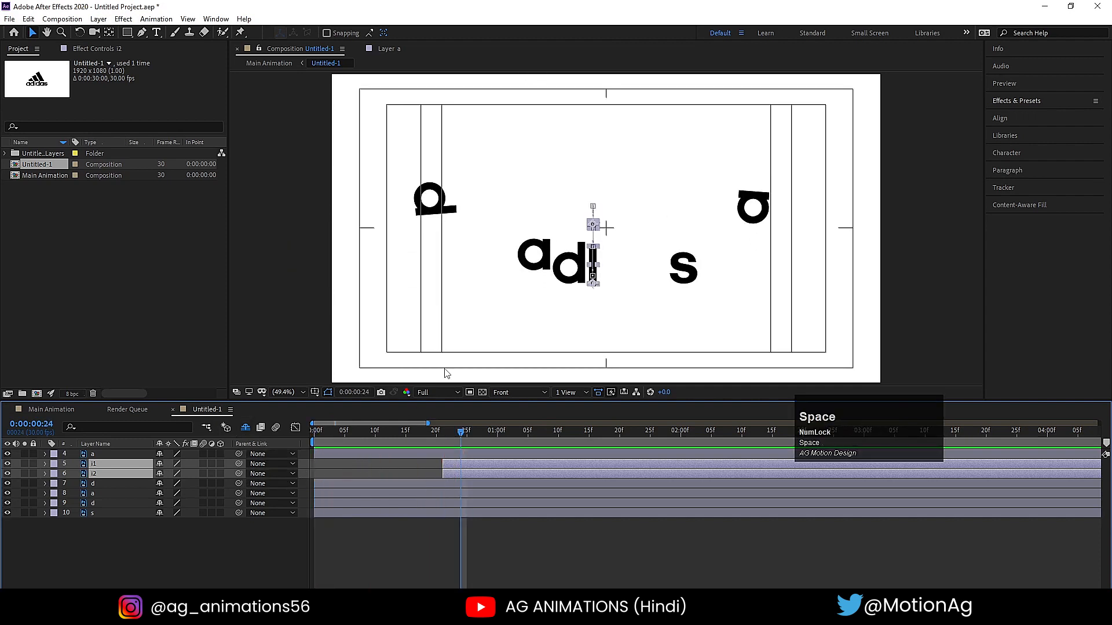
click(424, 210)
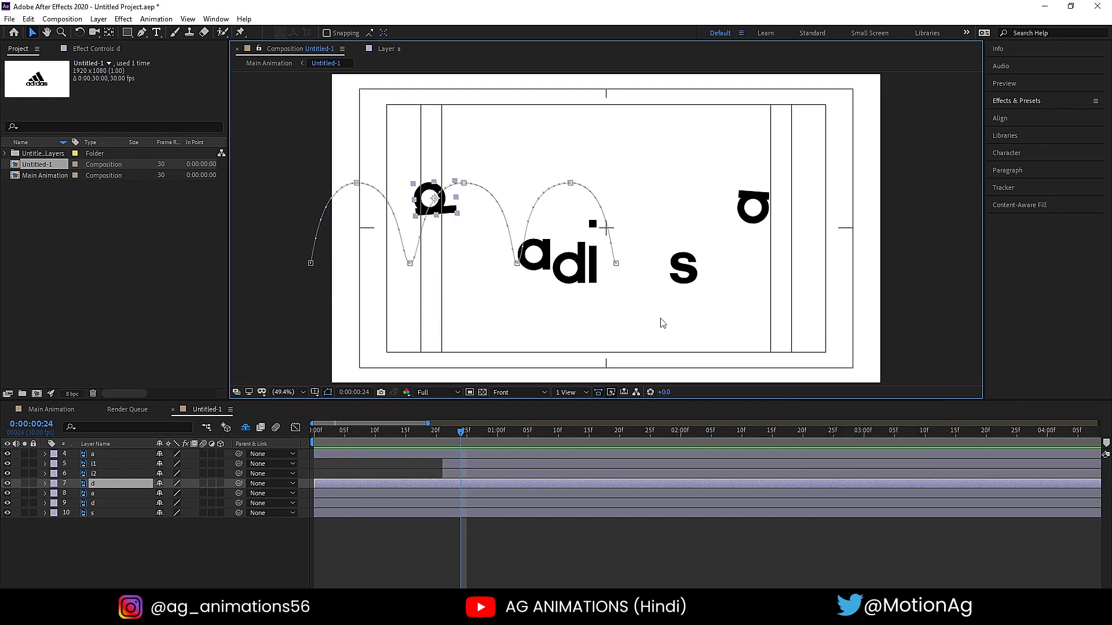
click(689, 279)
key(bracketleft)
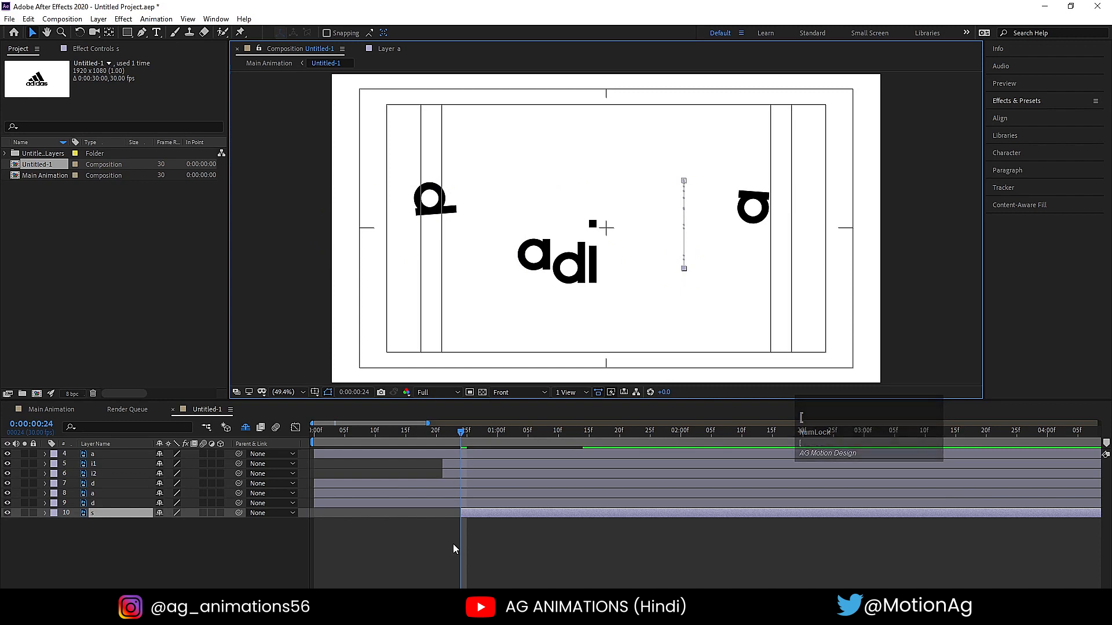
- Play on from there and make the second a layer, which bounces in from the right, start at 0:00:01:01
key(space)
key(space)
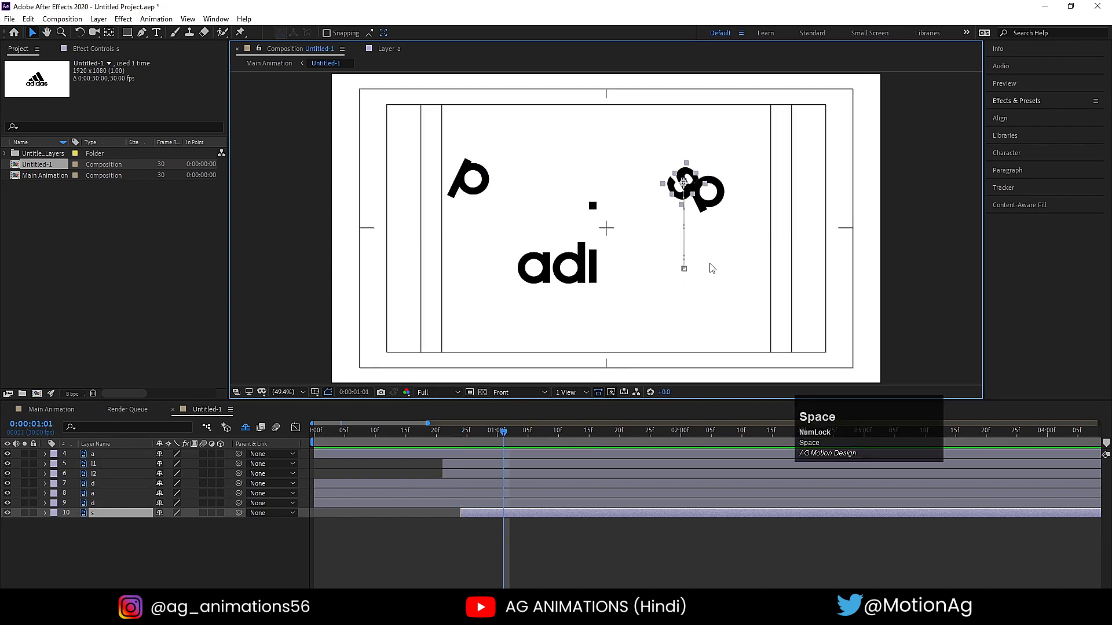
click(708, 211)
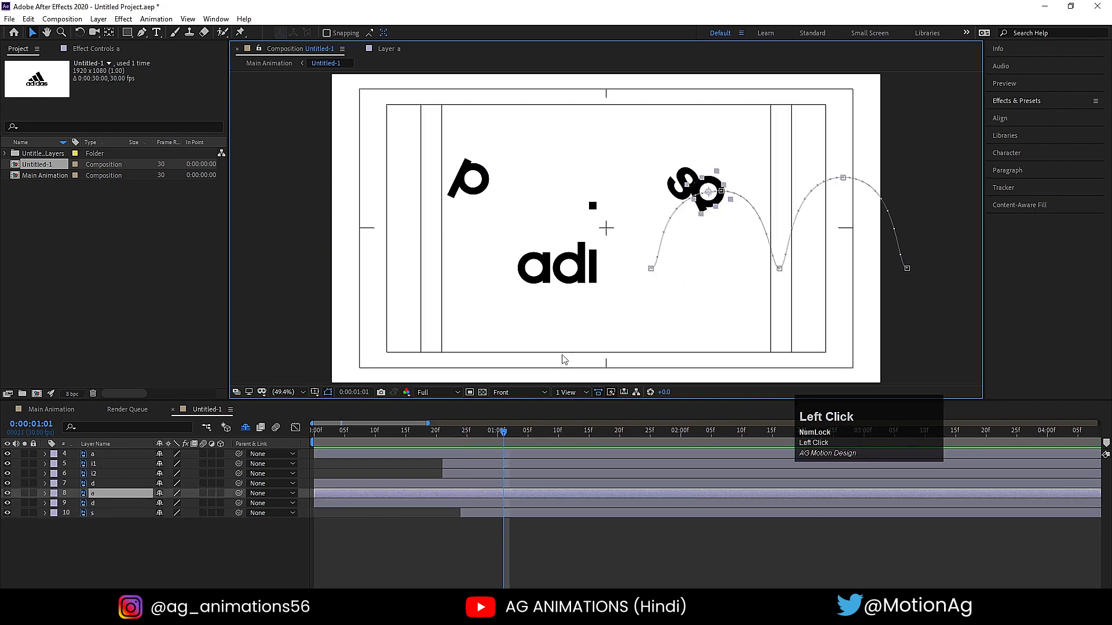
key(bracketleft)
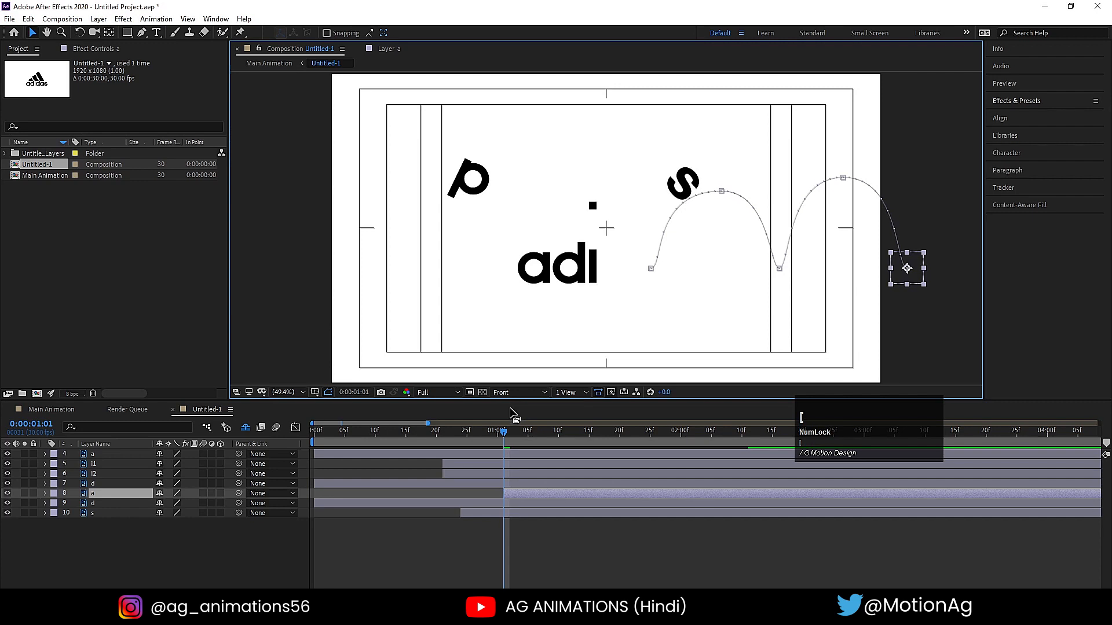
- Play further and make the hopping first d layer start at 0:00:01:14
key(space)
key(space)
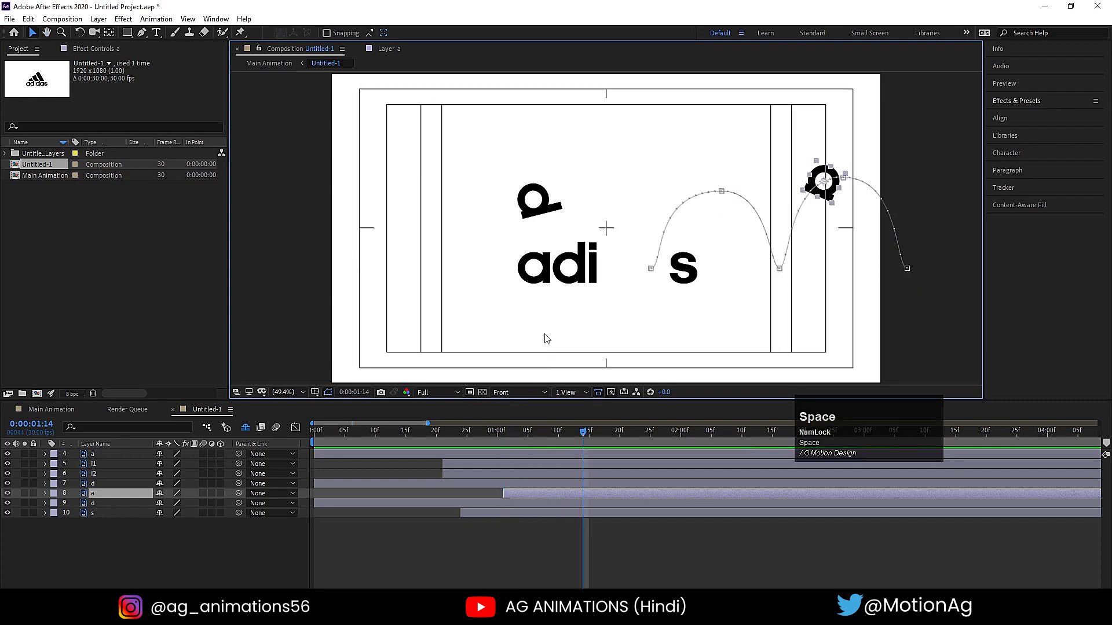
click(570, 278)
key(bracketleft)
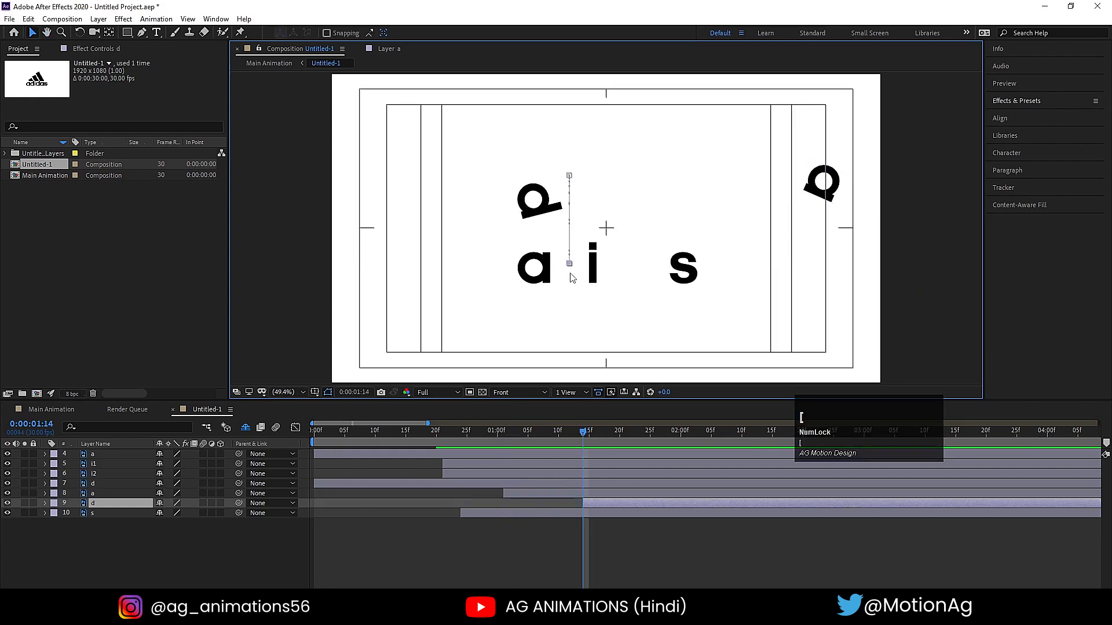
- Play the staggered animation through to the complete word, and preview it again from 0:00:00:00
key(space)
key(space)
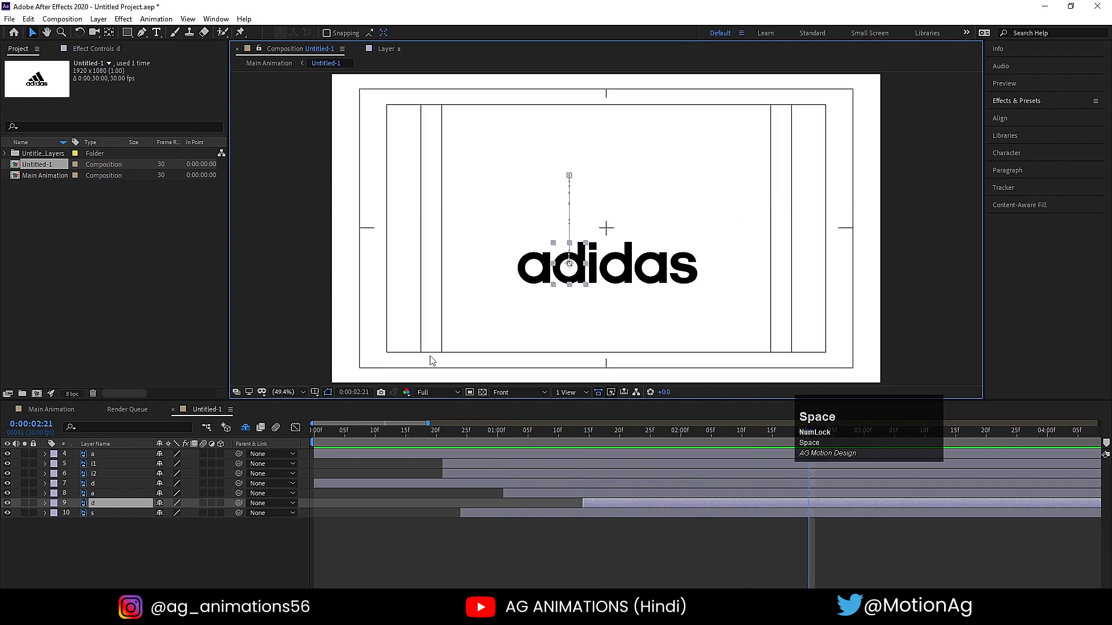
drag(334, 442, 291, 446)
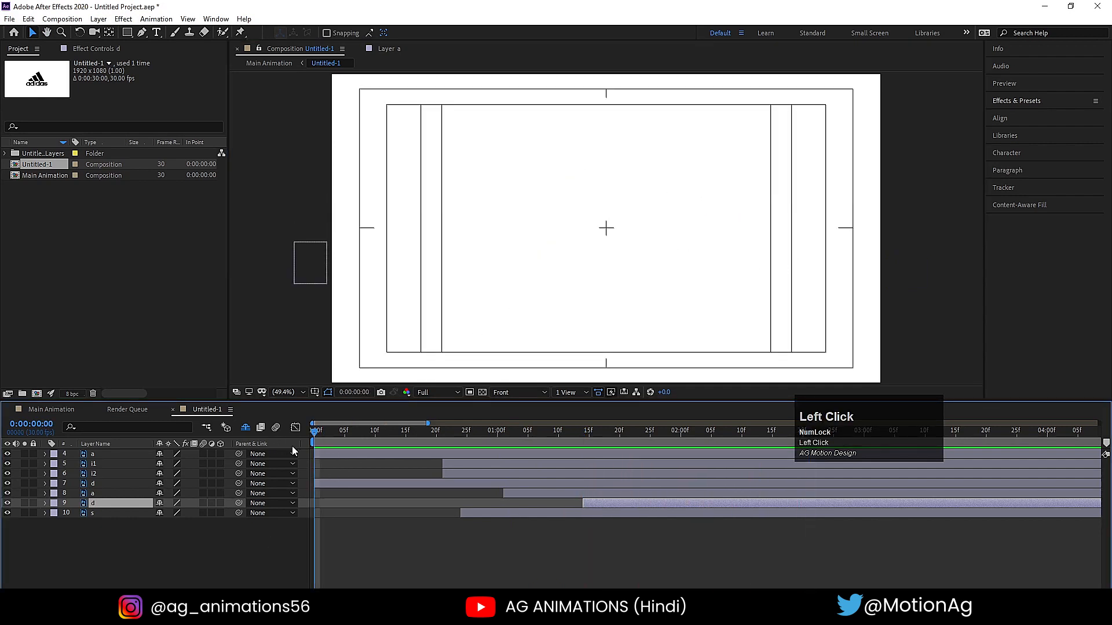
key(space)
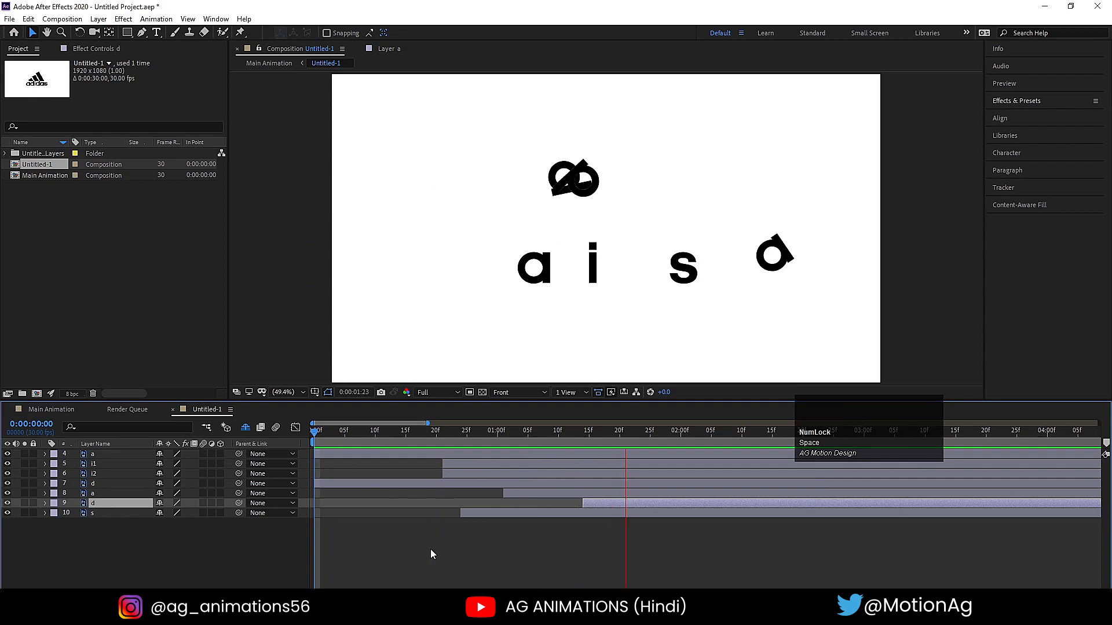
- Stretch all keyframes of the second d layer, which hops in from the left, so the last ones land at about 0:00:02:07
key(space)
key(minus)
key(minus)
key(minus)
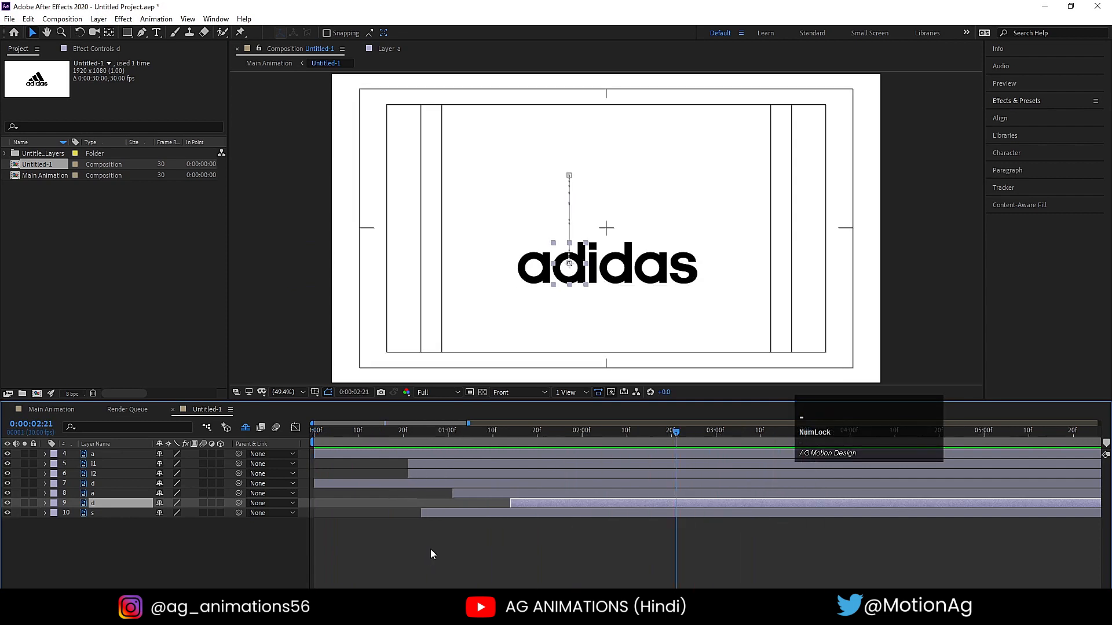
click(244, 552)
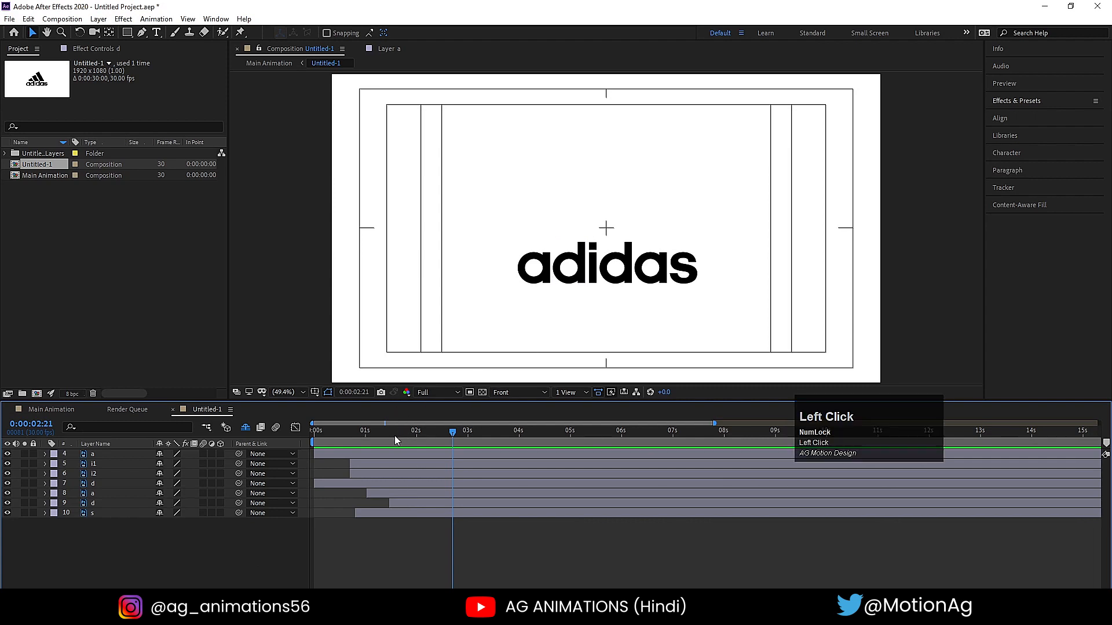
drag(396, 431, 366, 438)
click(455, 183)
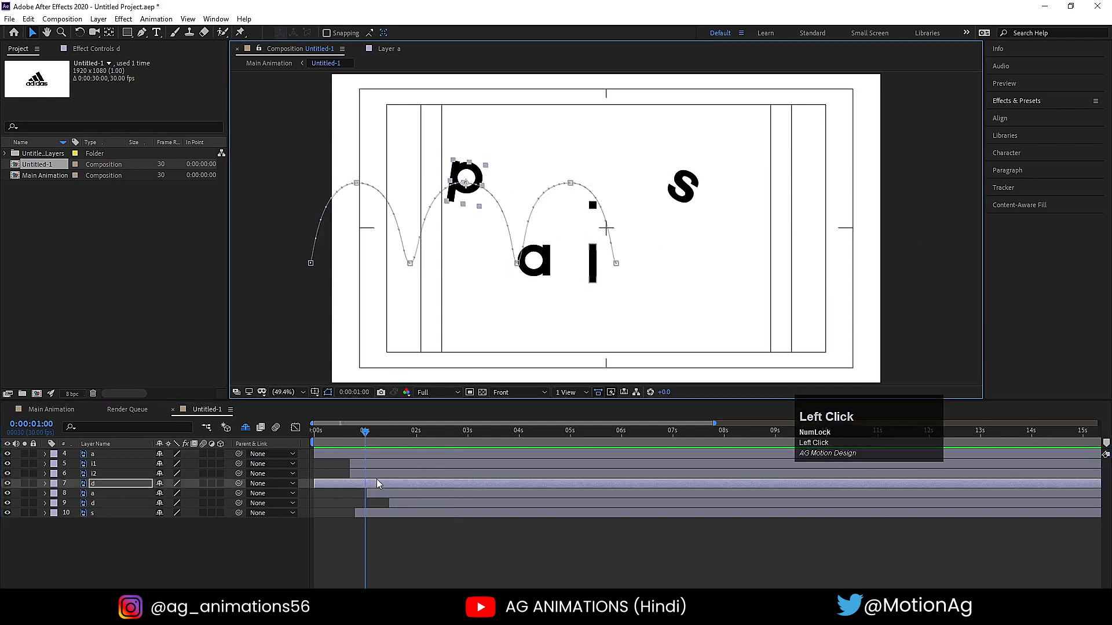
key(u)
drag(429, 492, 293, 532)
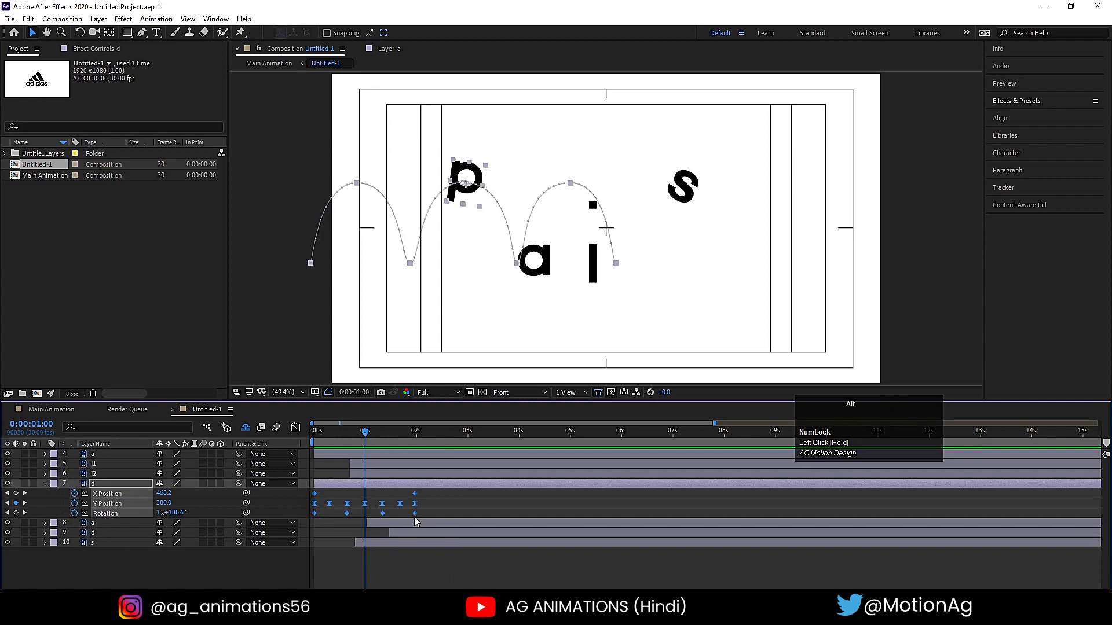
drag(414, 517, 429, 513)
- Preview the slower hop from the beginning and make the second d layer start at about 0:00:00:18
click(328, 432)
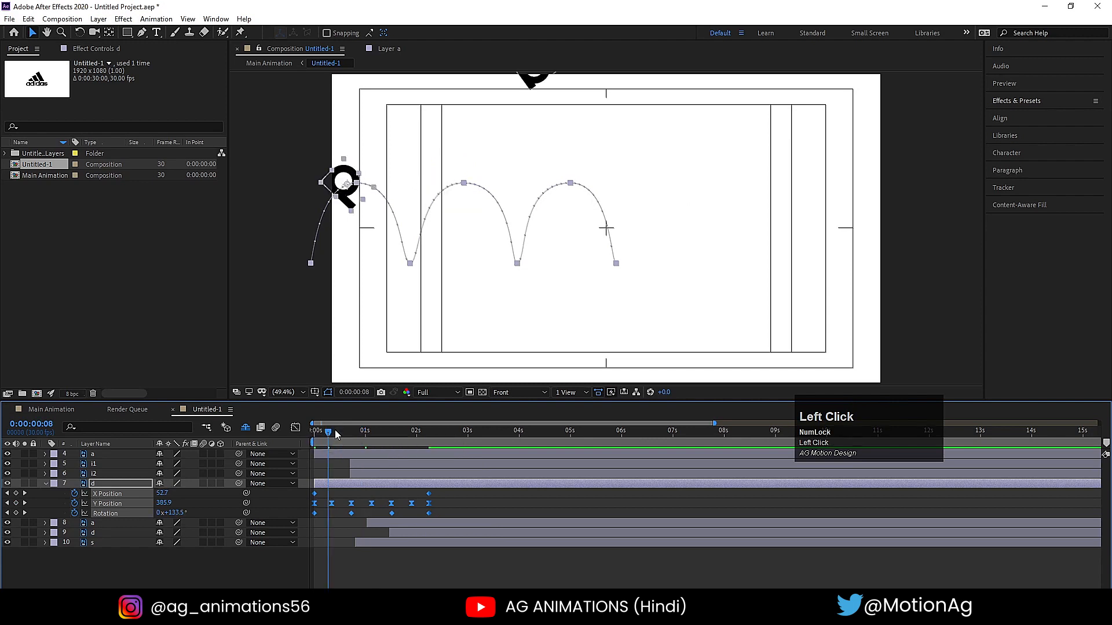
drag(336, 434, 295, 439)
click(324, 469)
key(space)
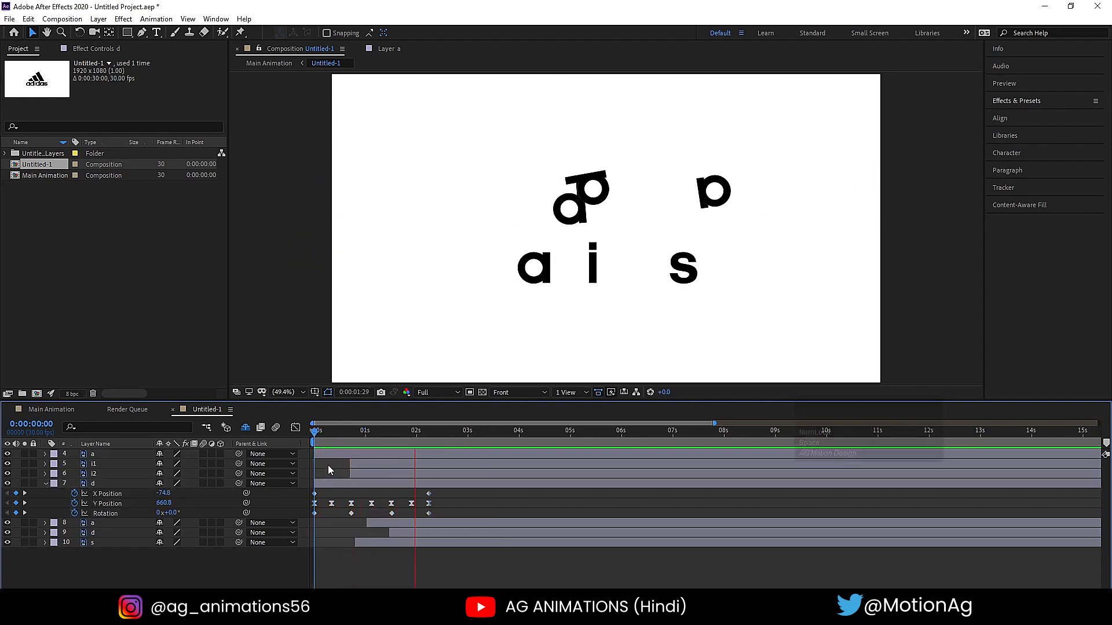
click(358, 484)
drag(358, 489, 386, 489)
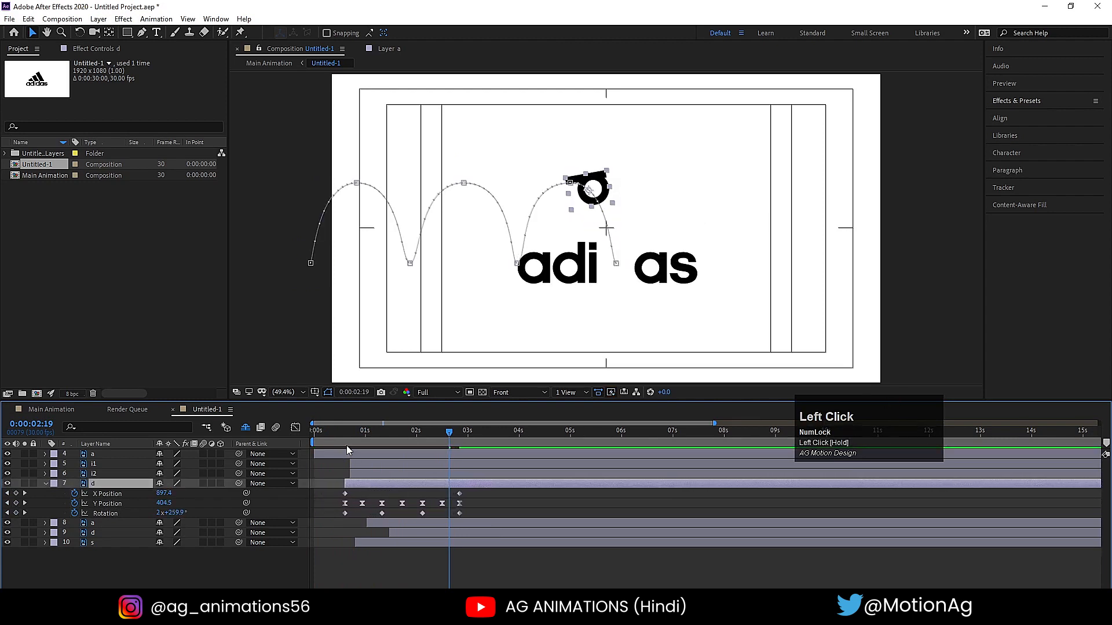
- Play the retimed animation from 0:00:00:00 through to the complete word
click(315, 432)
key(space)
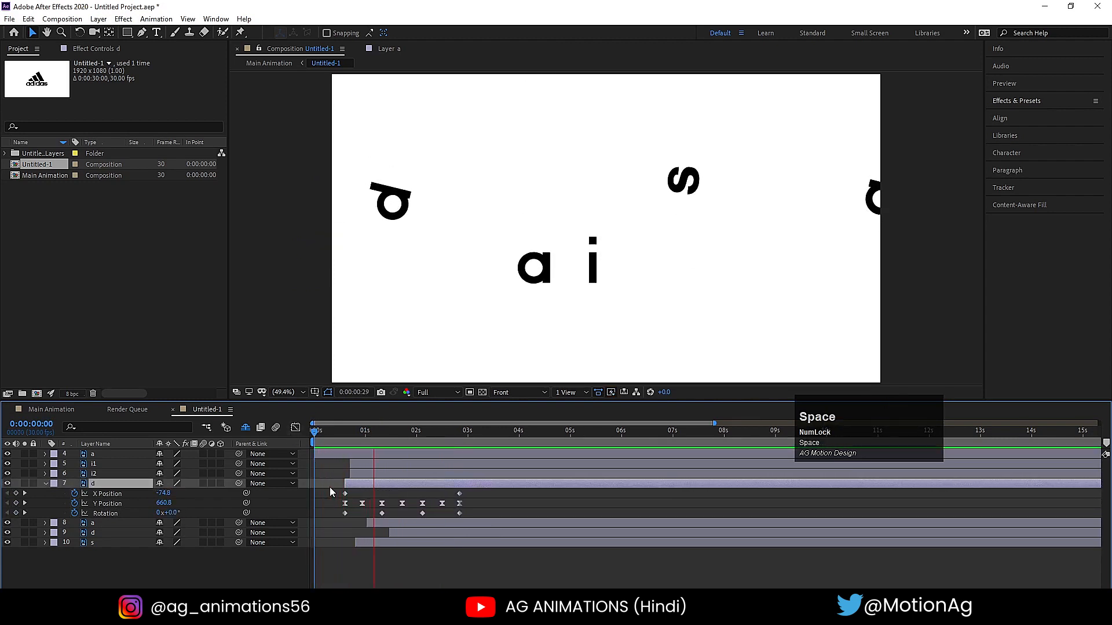
key(space)
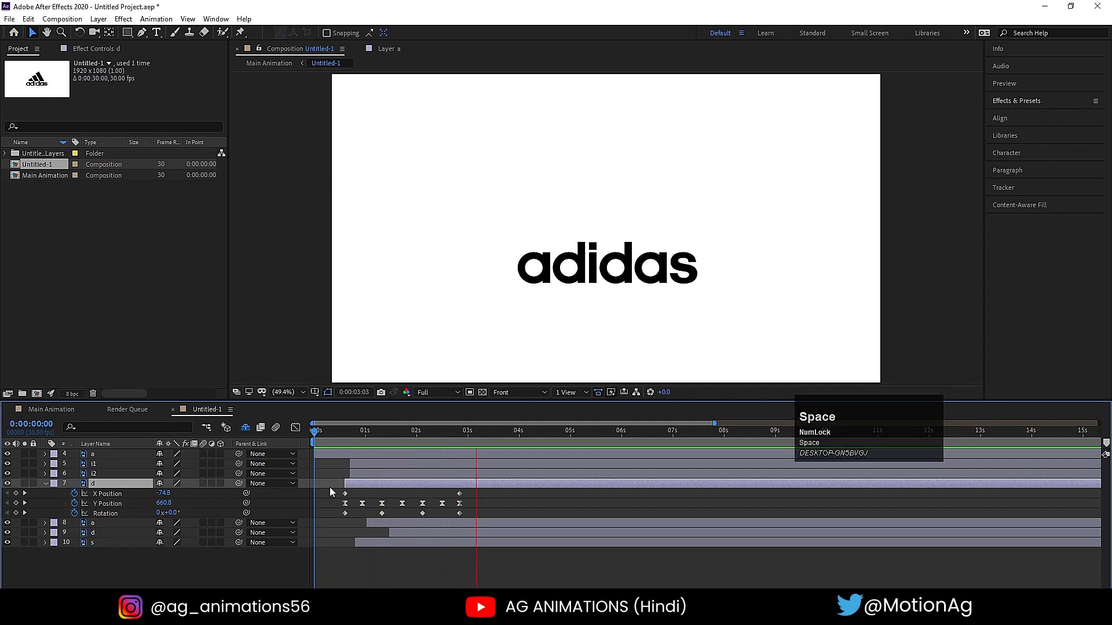
- Turn on motion blur for all the letter layers and preview the blurred animation from the beginning
click(326, 472)
key(u)
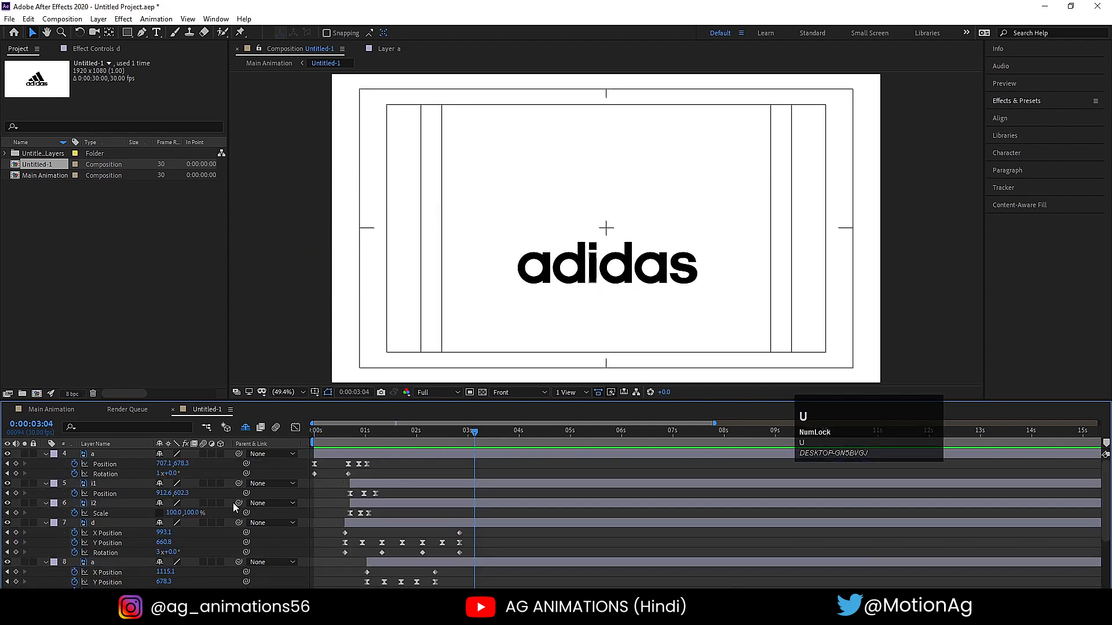
key(u)
key(ctrl+a)
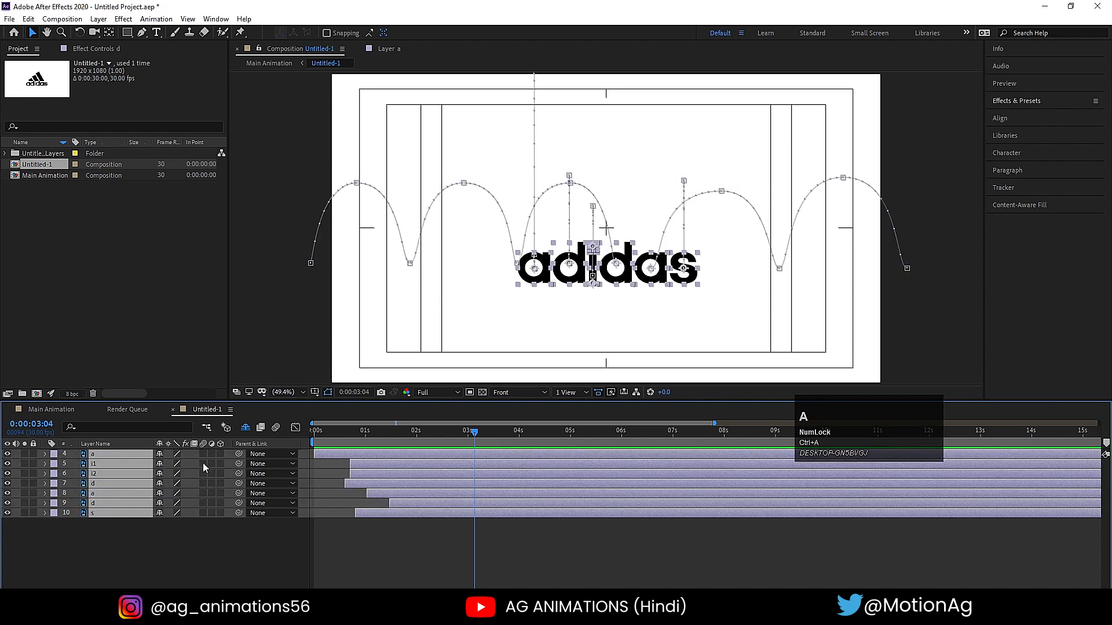
click(202, 454)
drag(329, 442, 271, 438)
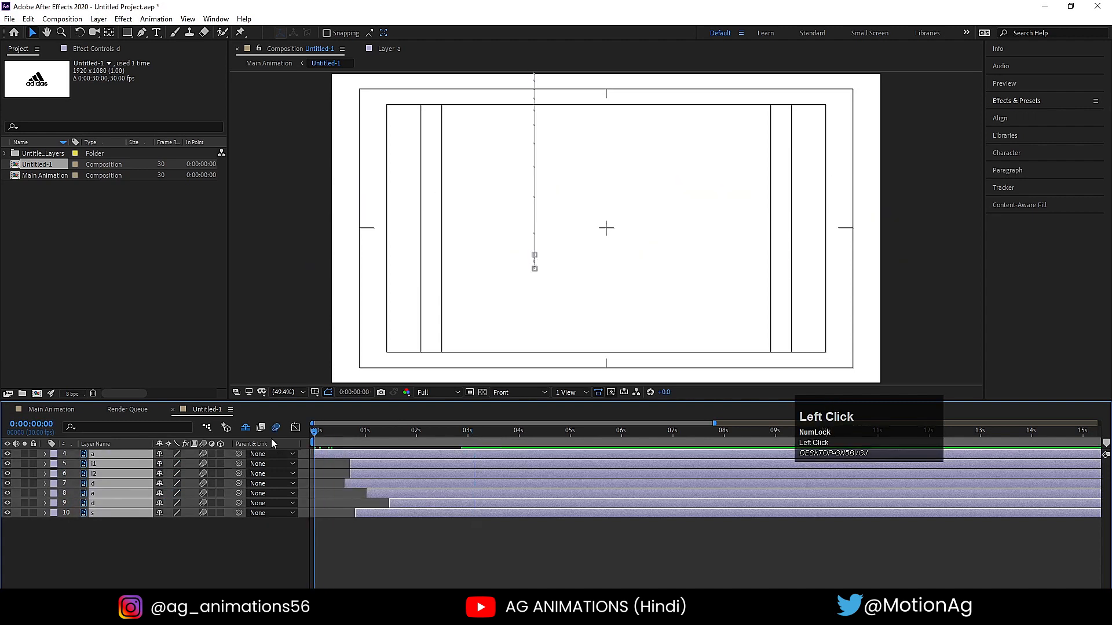
key(space)
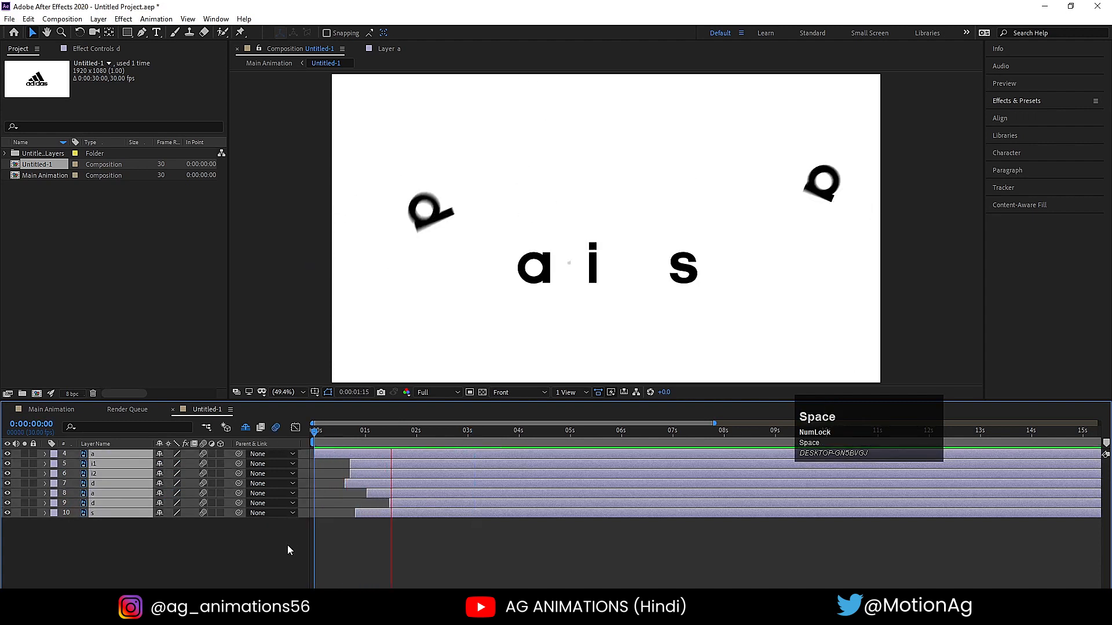
key(space)
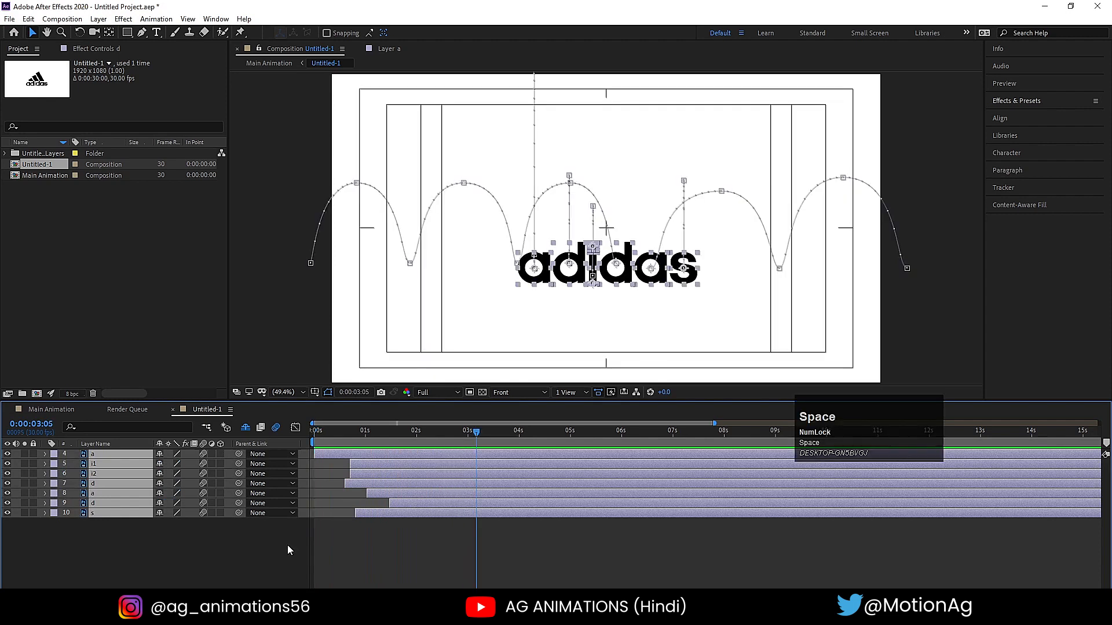
- Reveal the shy stripe layers Layer 12, Layer 13 and Layer 11, making them visible and no longer shy
click(288, 546)
scroll(287, 539, up, 1)
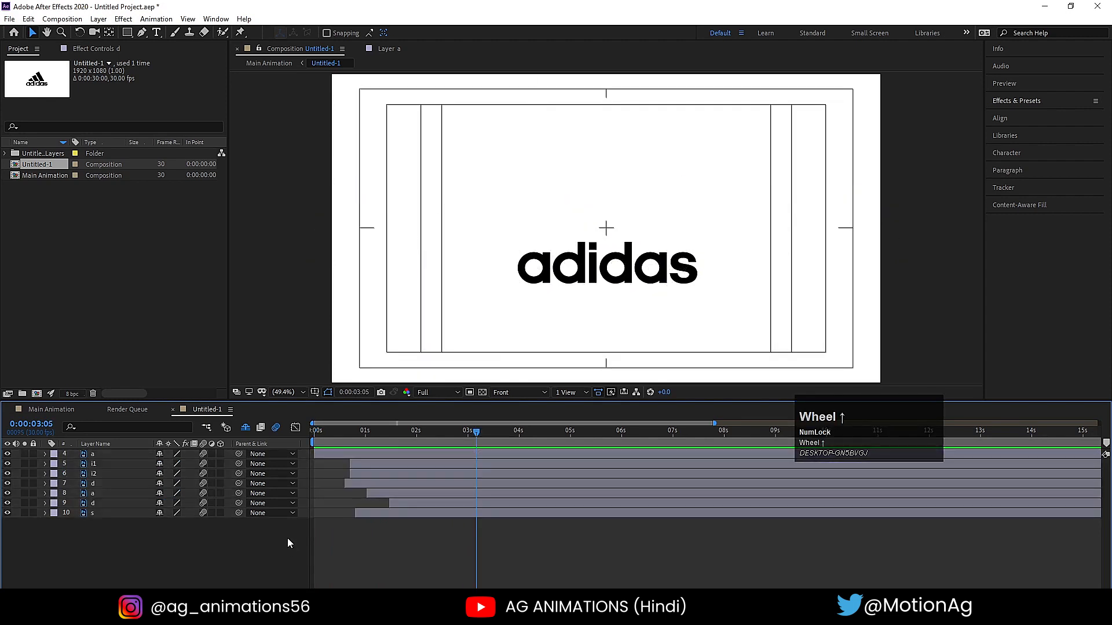
click(245, 428)
drag(345, 430, 160, 464)
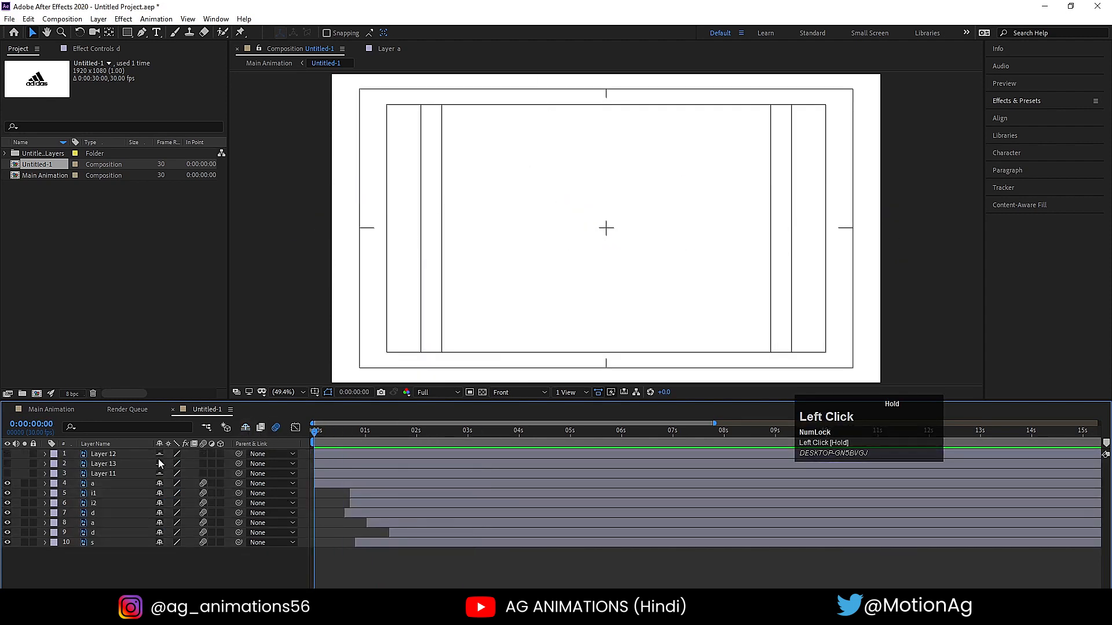
drag(8, 473, 7, 453)
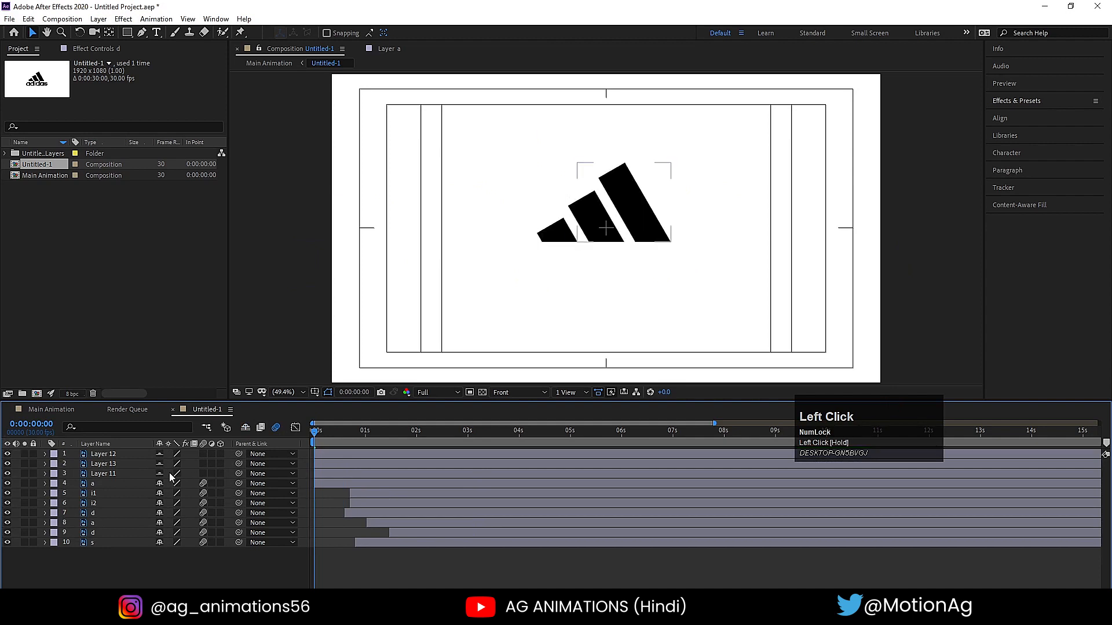
drag(160, 474, 160, 453)
- Play the letter animation with the stripes shown and place the current time at 0:00:02:25
key(space)
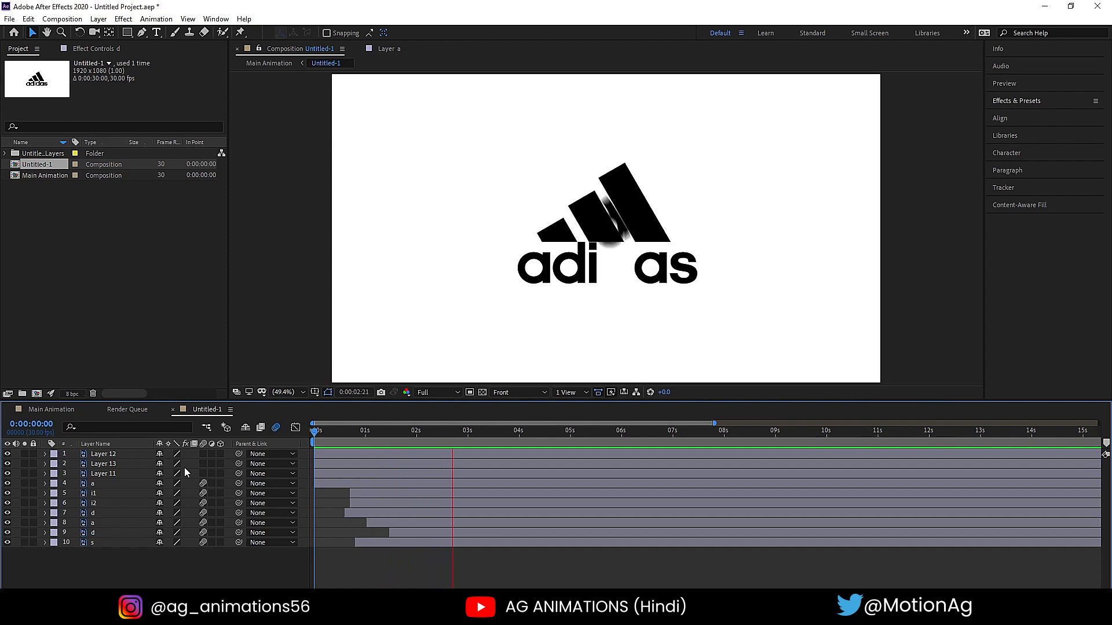
key(space)
drag(459, 431, 463, 434)
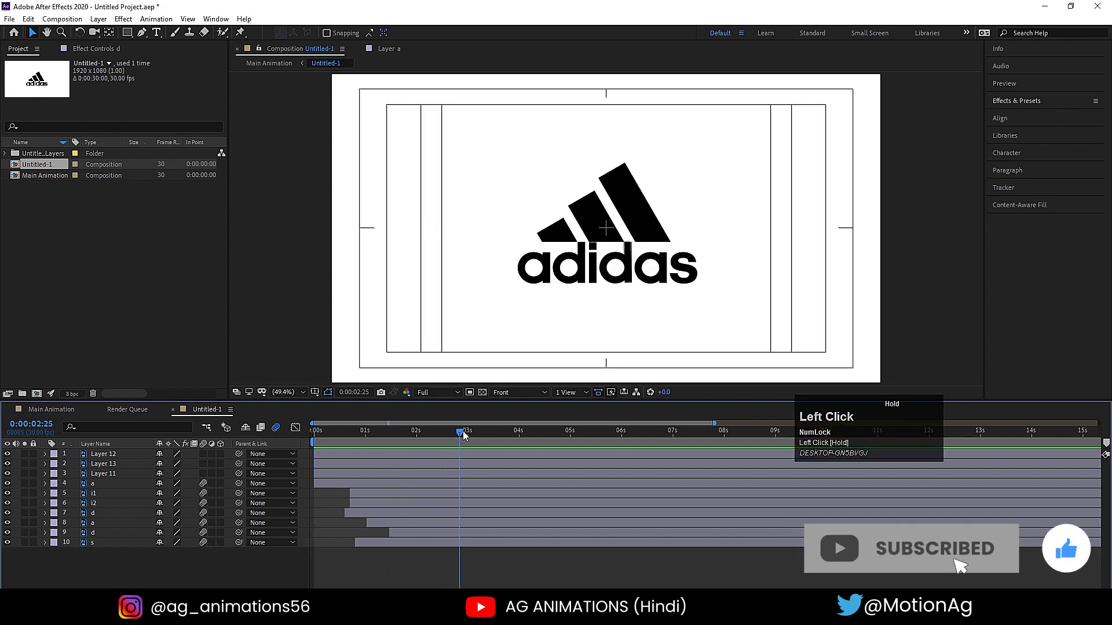
click(555, 233)
shift+click(583, 216)
shift+click(638, 215)
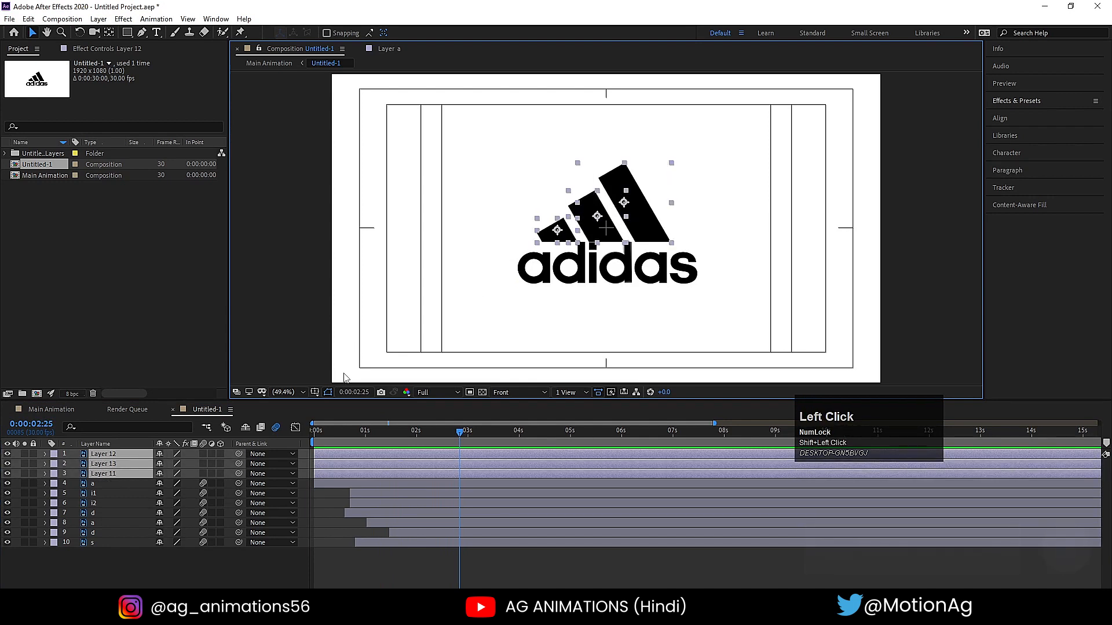
click(324, 493)
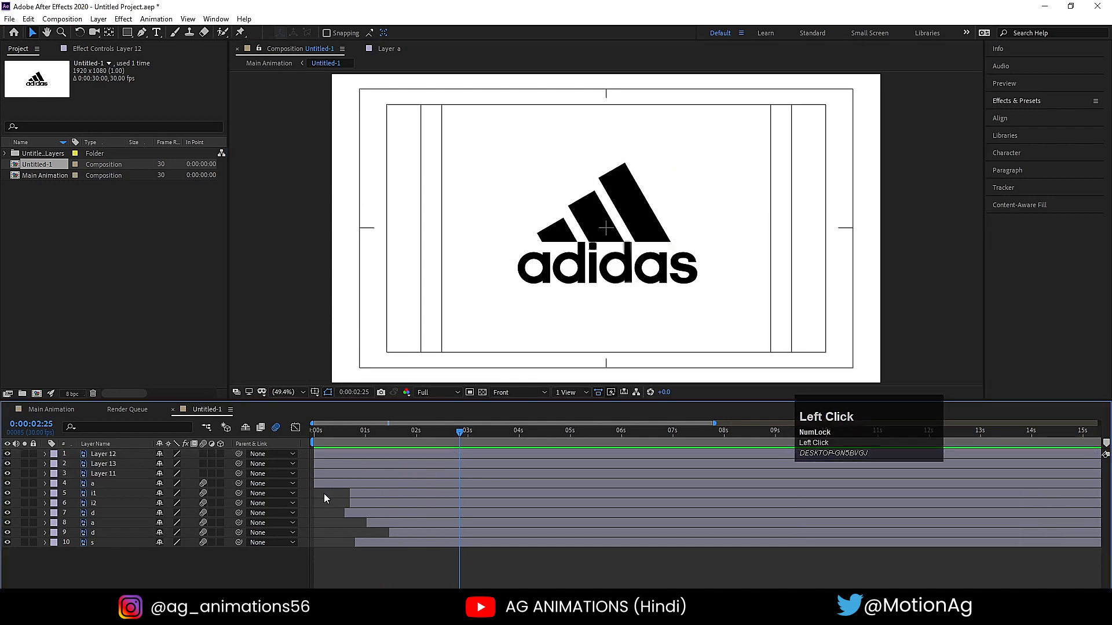
- Move the anchor points of Layer 12, Layer 13 and Layer 11 to the visual centre of each stripe
click(551, 236)
scroll(551, 234, up, 3)
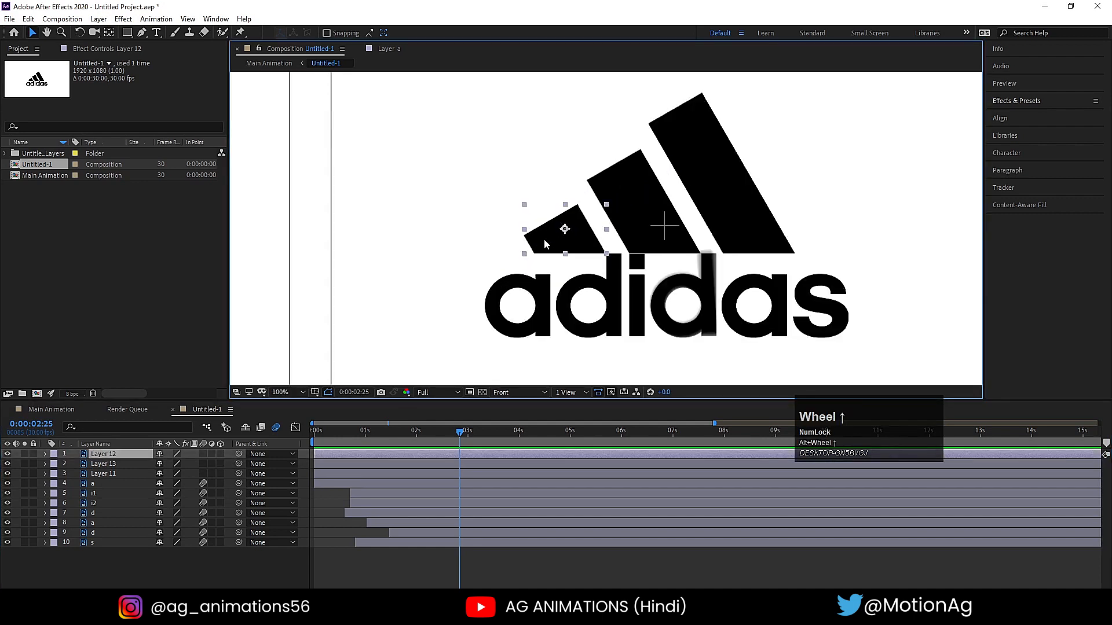
key(y)
drag(564, 230, 560, 234)
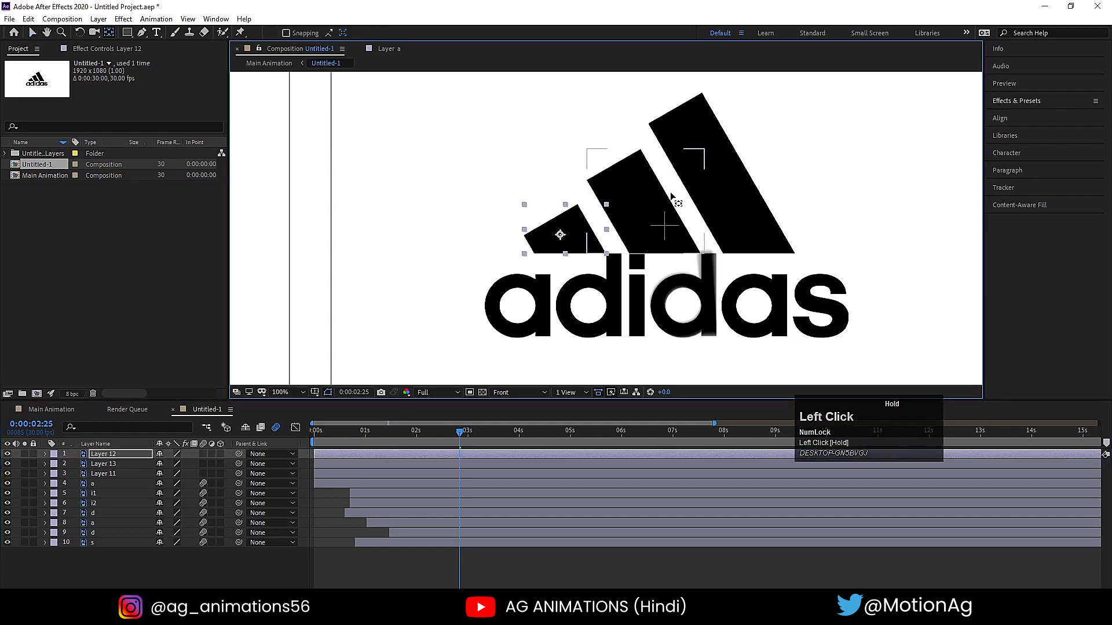
click(640, 215)
drag(643, 201, 638, 208)
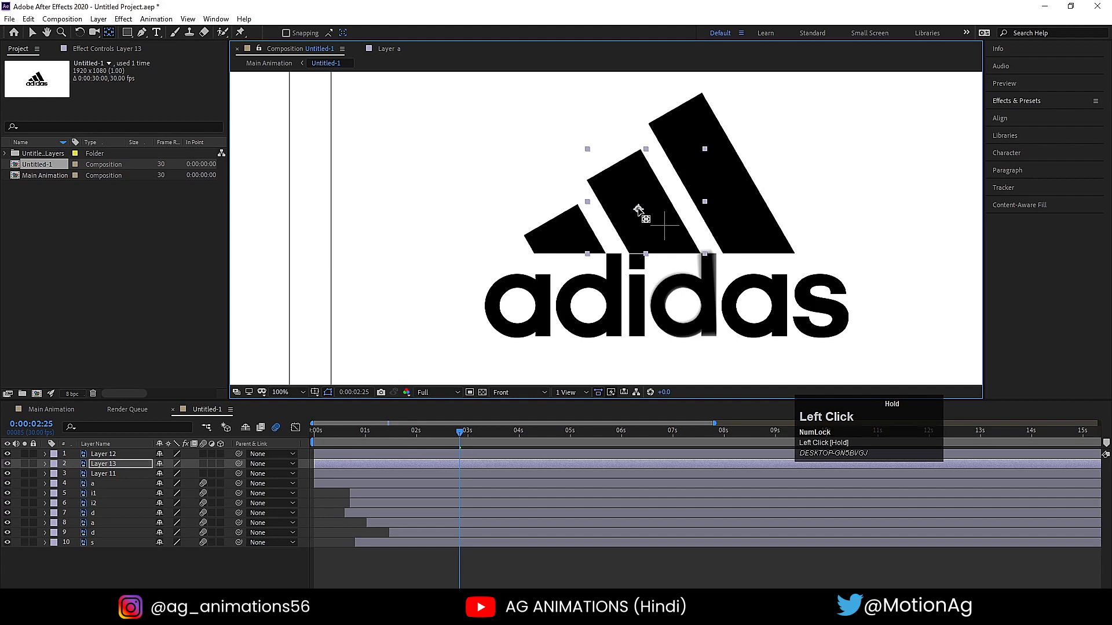
click(728, 201)
drag(699, 173, 712, 177)
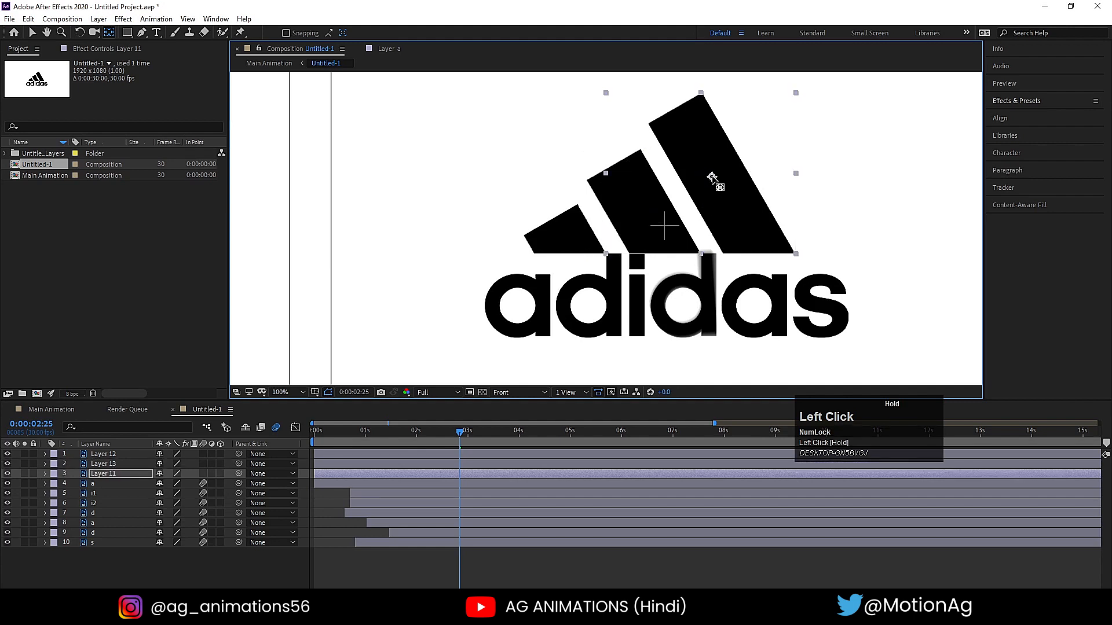
- Make the three stripe layers start at 0:00:02:25
shift+click(104, 455)
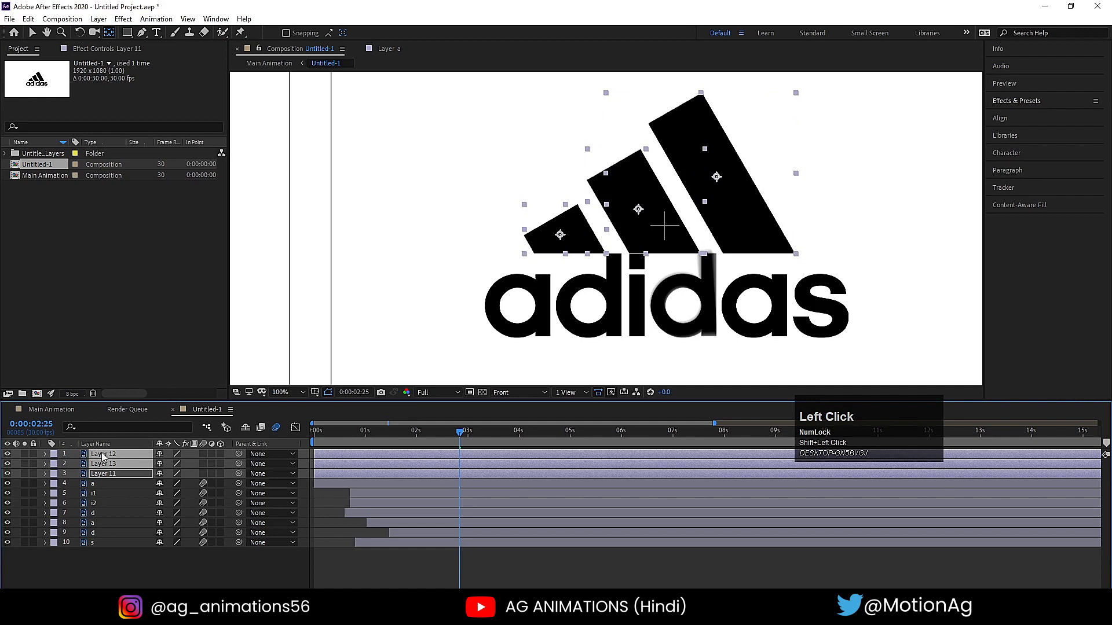
key(minus)
key(bracketleft)
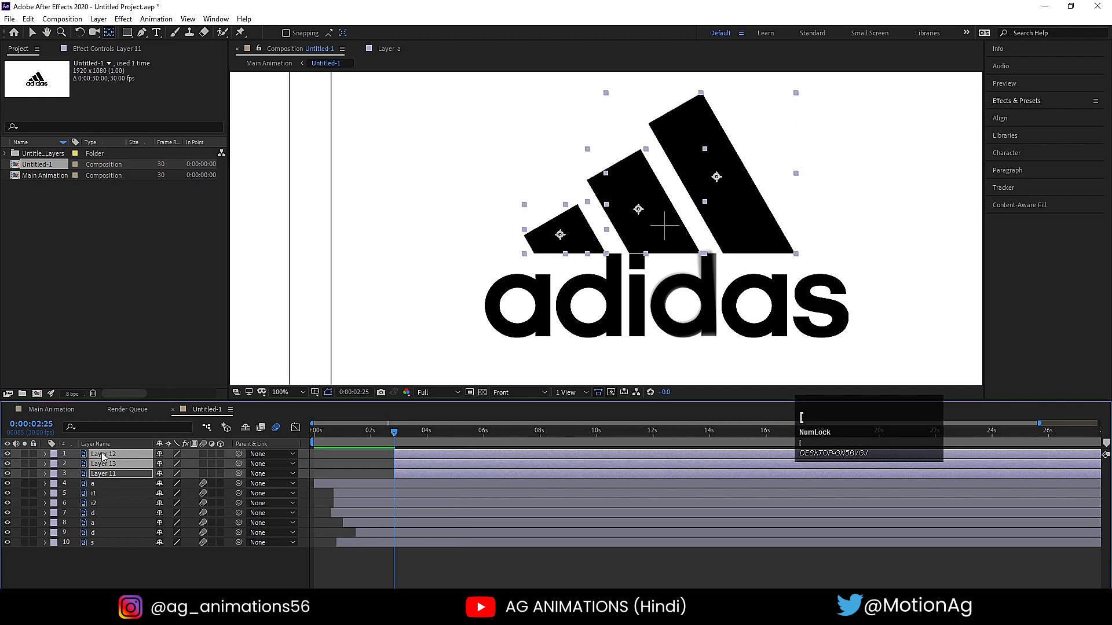
- Add Position keyframes to all three stripe layers at 0:00:02:25 and 0:00:04:00
key(p)
click(74, 464)
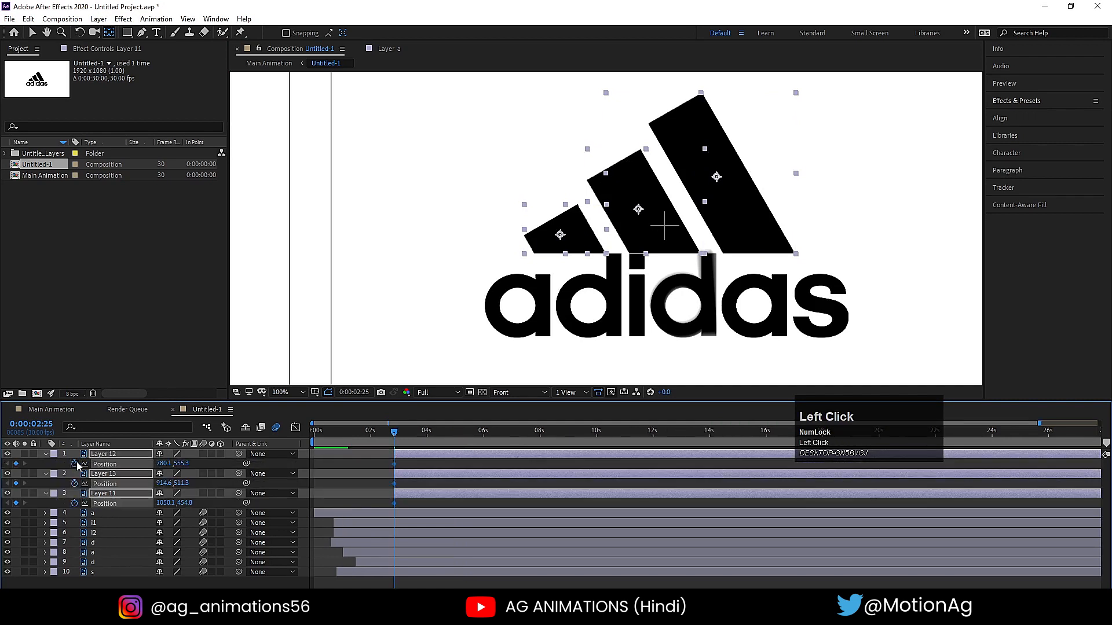
key(equal)
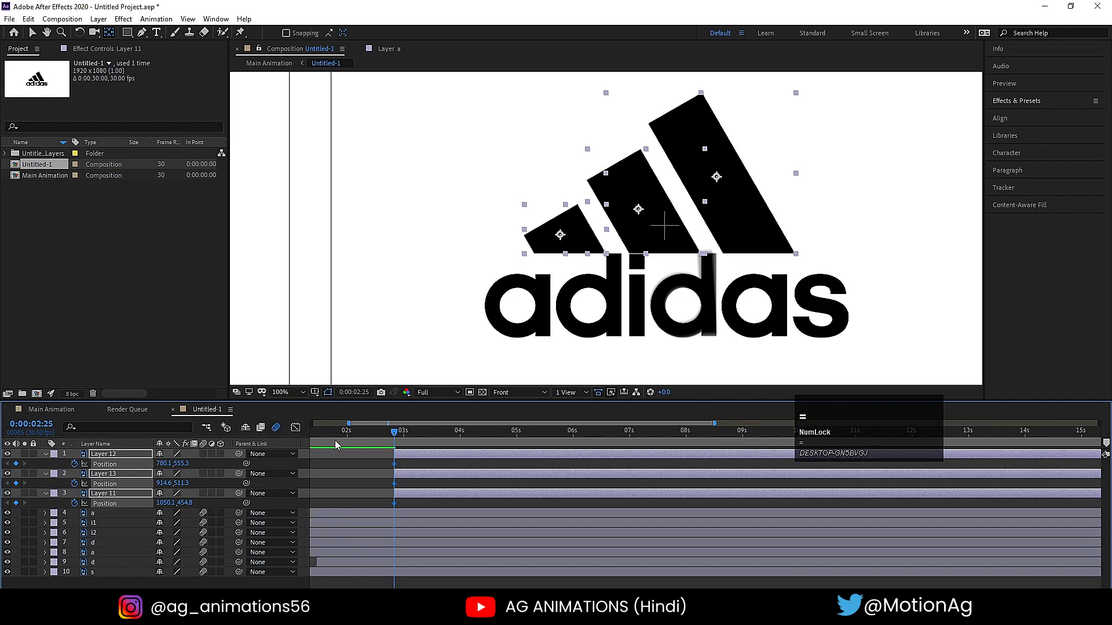
click(460, 433)
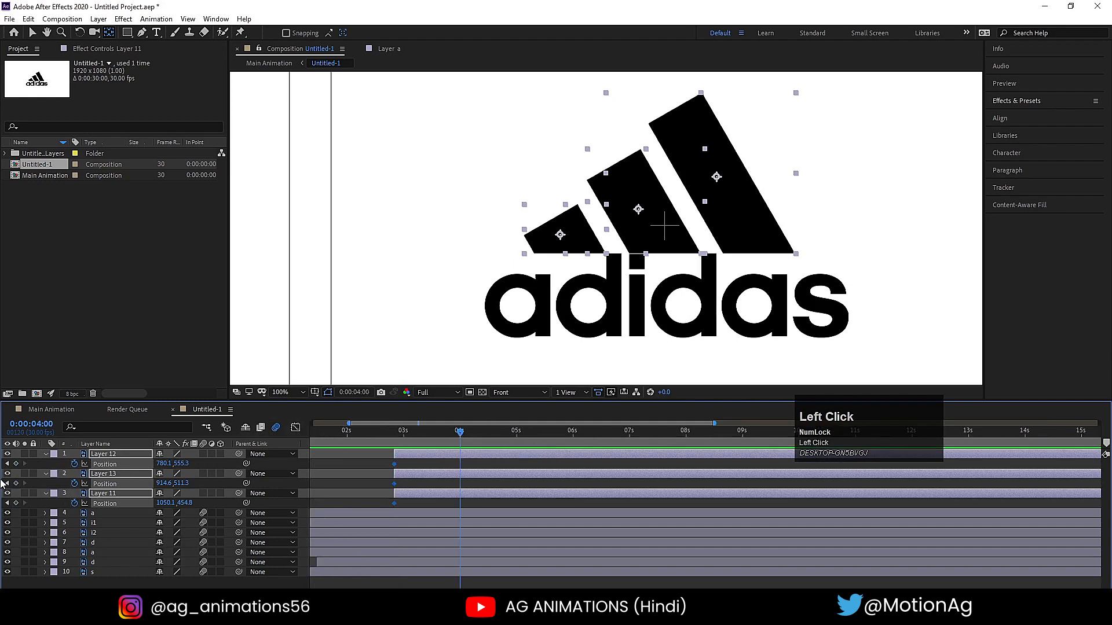
- At 0:00:02:25, move the stripes diagonally down: Layer 12 to 847.1, 663.3, Layer 13 to 1032.6, 698.3 and Layer 11 to 1221.1, 722.8
click(394, 432)
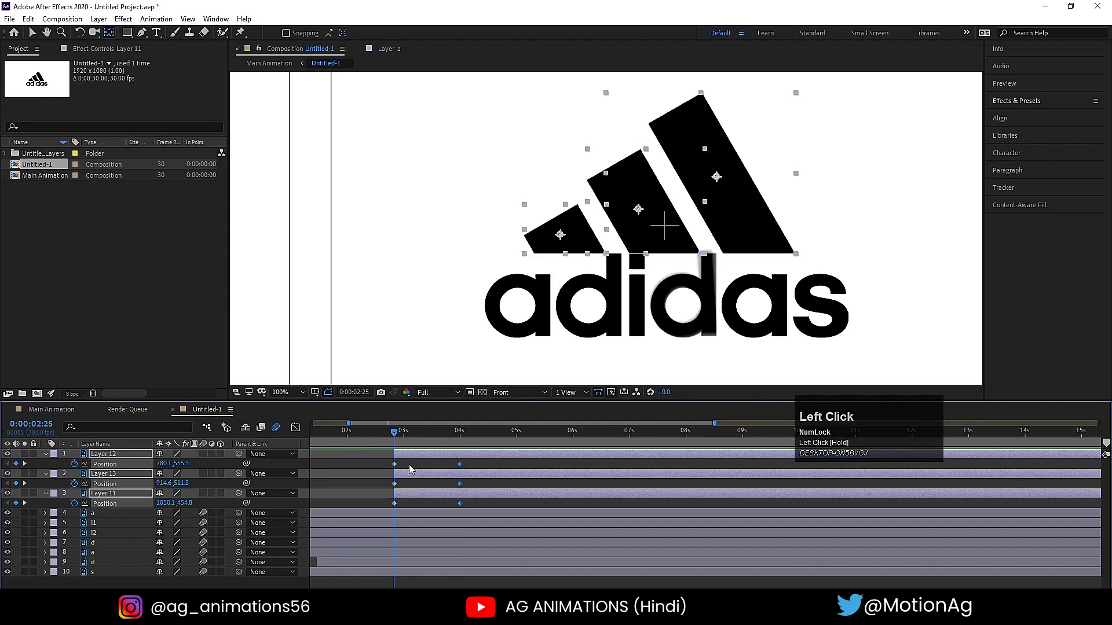
click(535, 240)
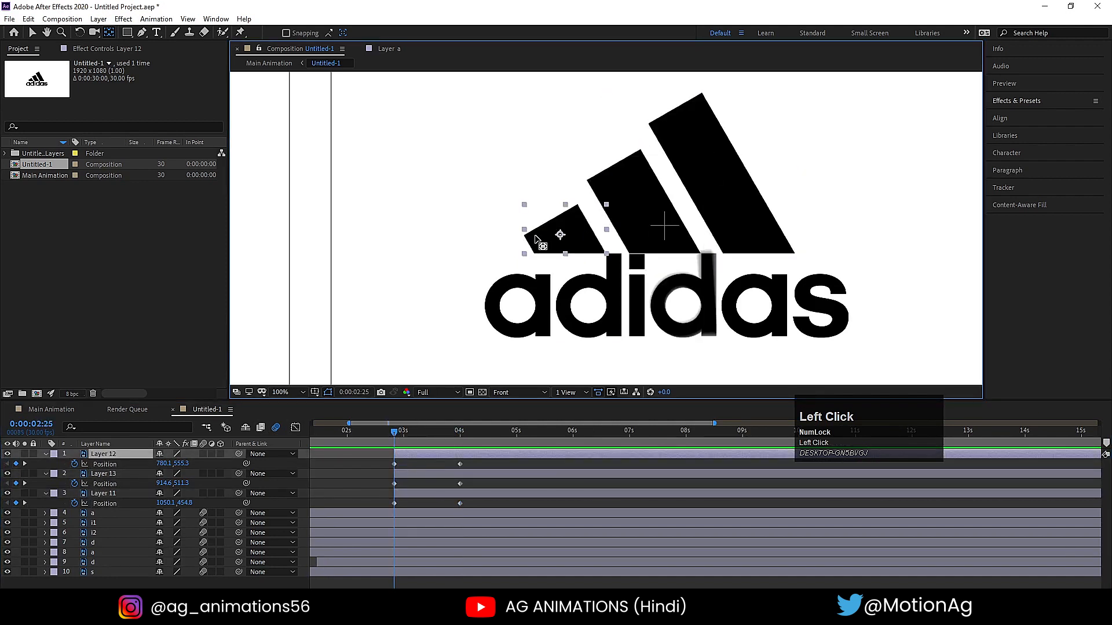
key(v)
drag(535, 240, 586, 305)
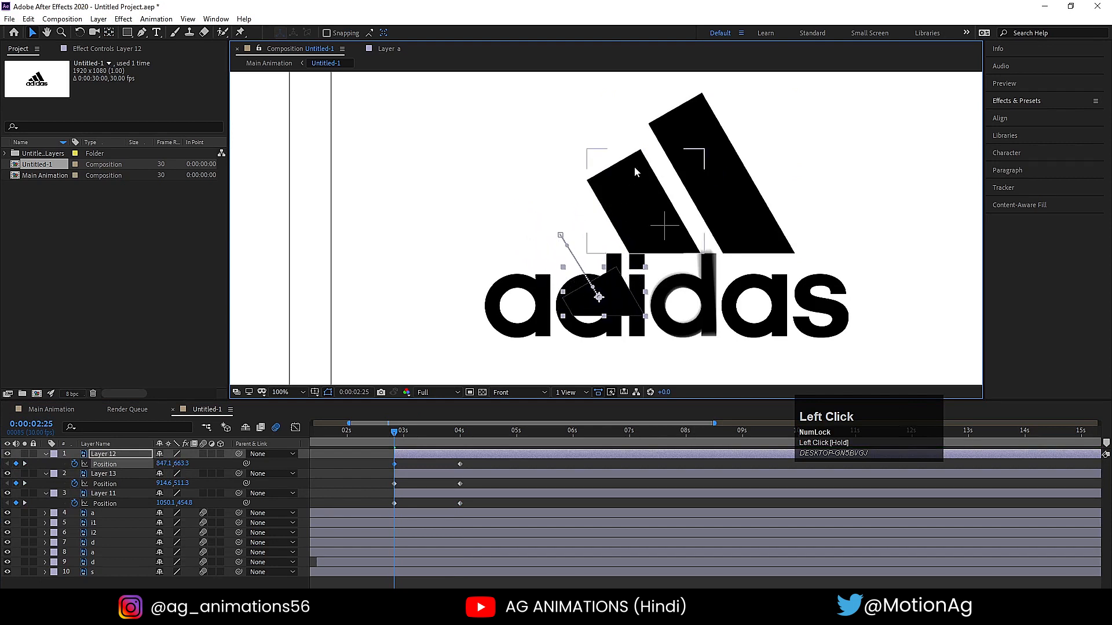
drag(655, 229, 727, 341)
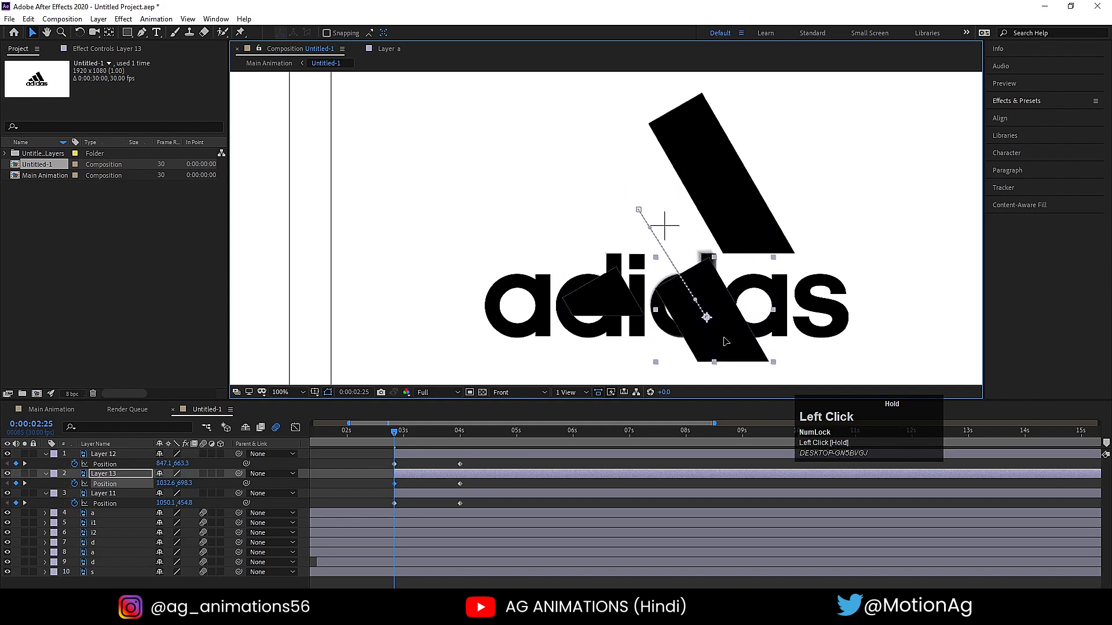
drag(726, 210, 813, 336)
drag(770, 301, 761, 339)
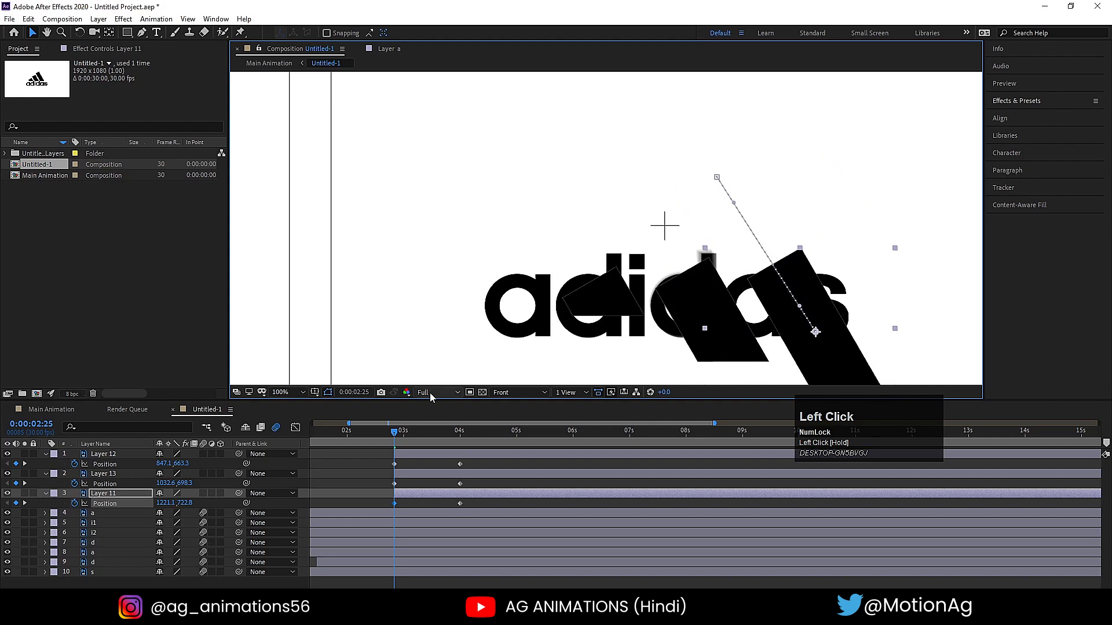
- Undo the separate downward moves of the three stripe layers
key(ctrl+z)
key(ctrl+z)
key(ctrl+z)
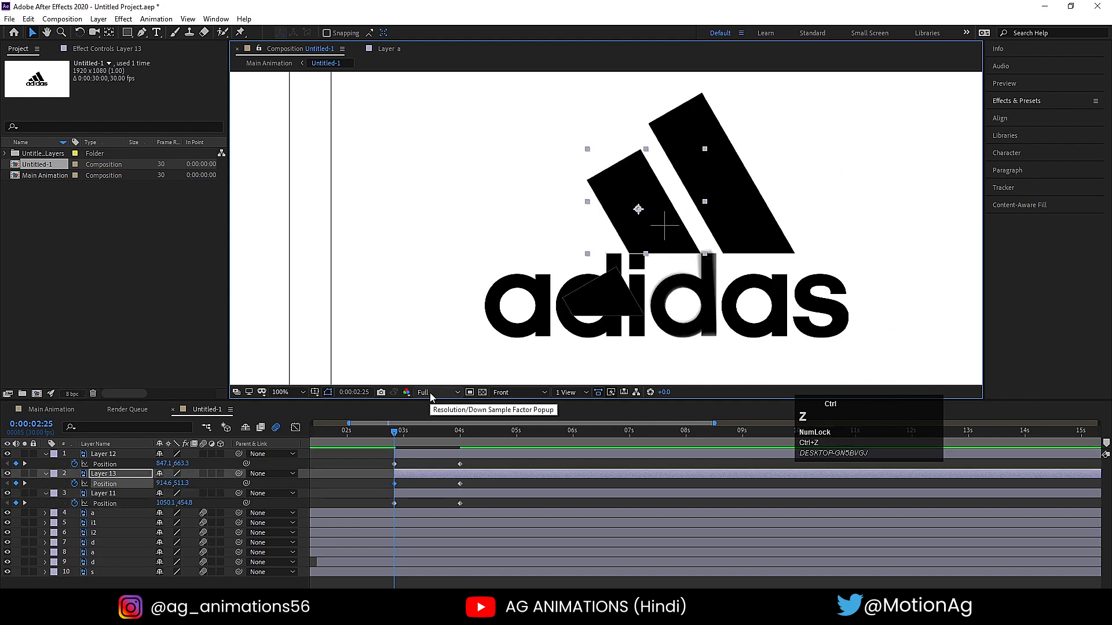
key(ctrl+z)
- At 0:00:02:25, move all three stripes together diagonally down: Layer 12 to 944.1, 843.3, Layer 13 to 1078.6, 799.3 and Layer 11 to 1214.1, 742.8
shift+click(403, 496)
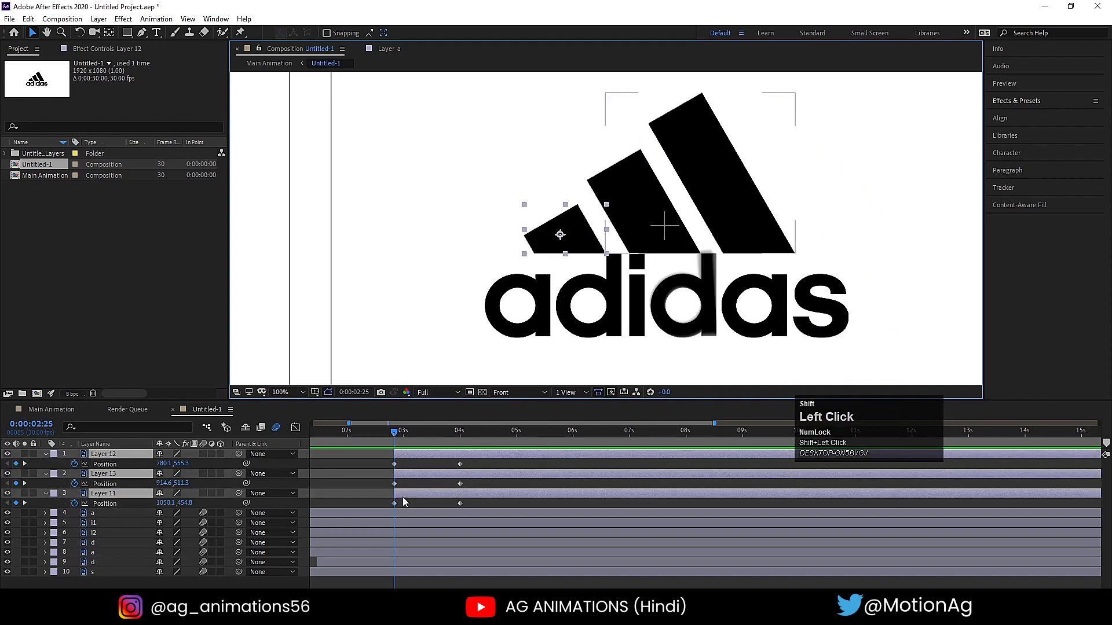
drag(670, 249, 606, 245)
key(space)
drag(622, 273, 636, 297)
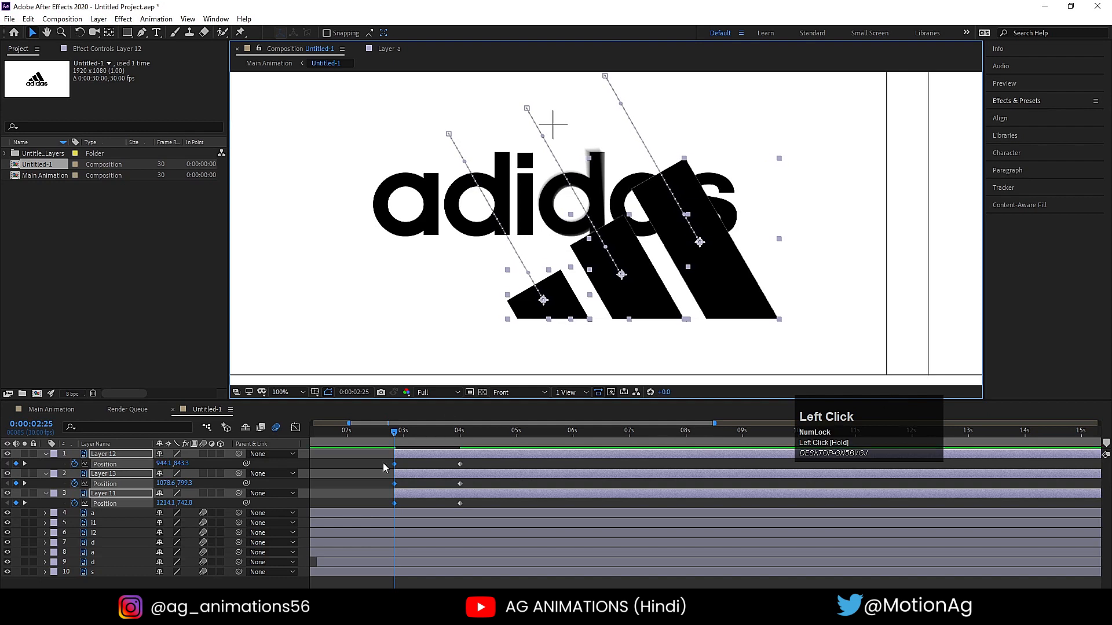
- Apply Easy Ease to all the stripes' Position keyframes and shape their speed curve to peak early and slow down gradually
drag(383, 463, 427, 563)
key(F9)
click(296, 427)
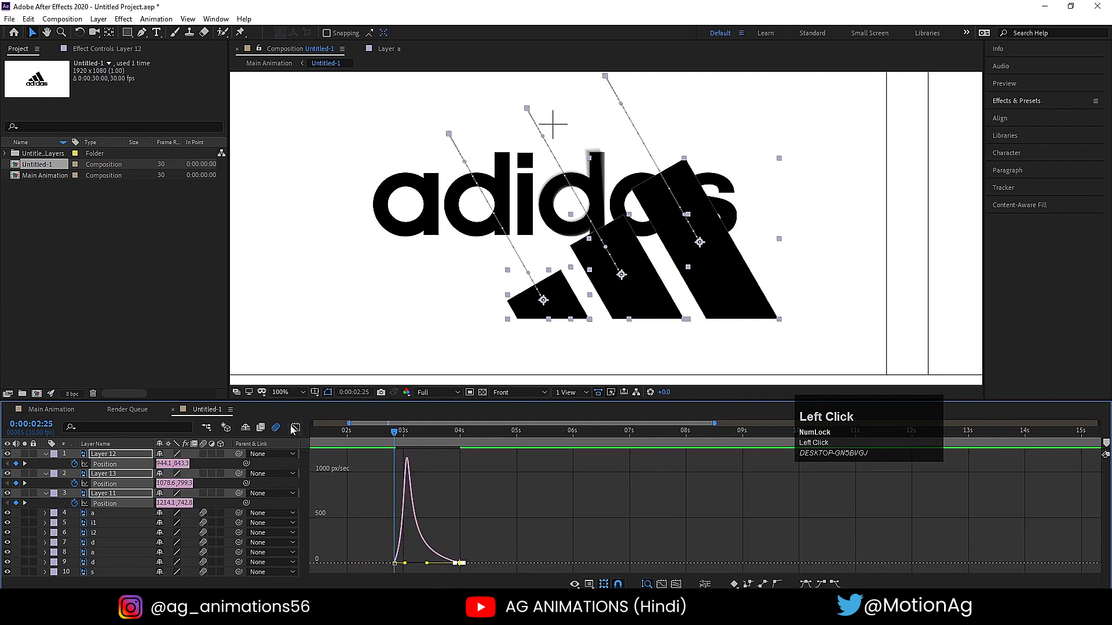
click(292, 427)
click(290, 384)
click(291, 389)
click(291, 188)
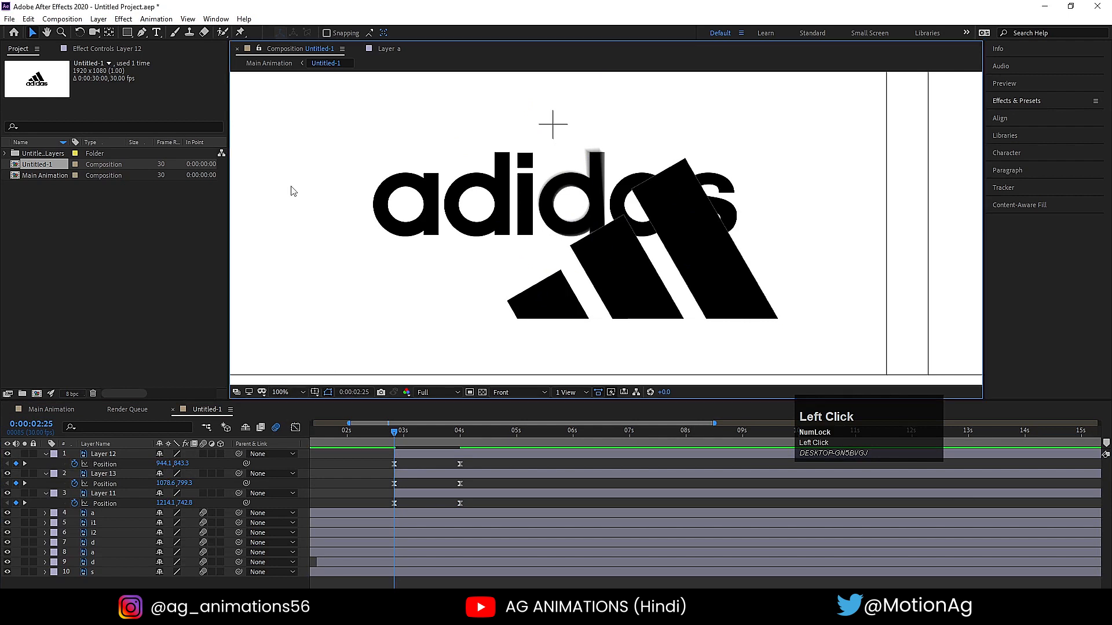
- Preview the stripes' slide from 0:00:02:25
key(space)
click(394, 435)
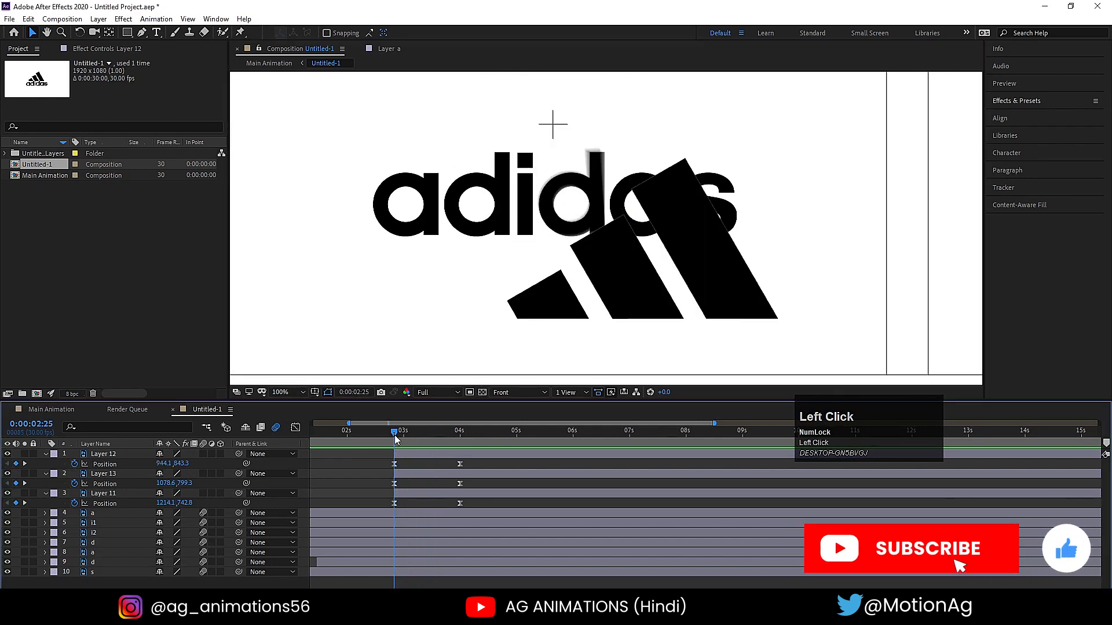
click(282, 393)
click(286, 187)
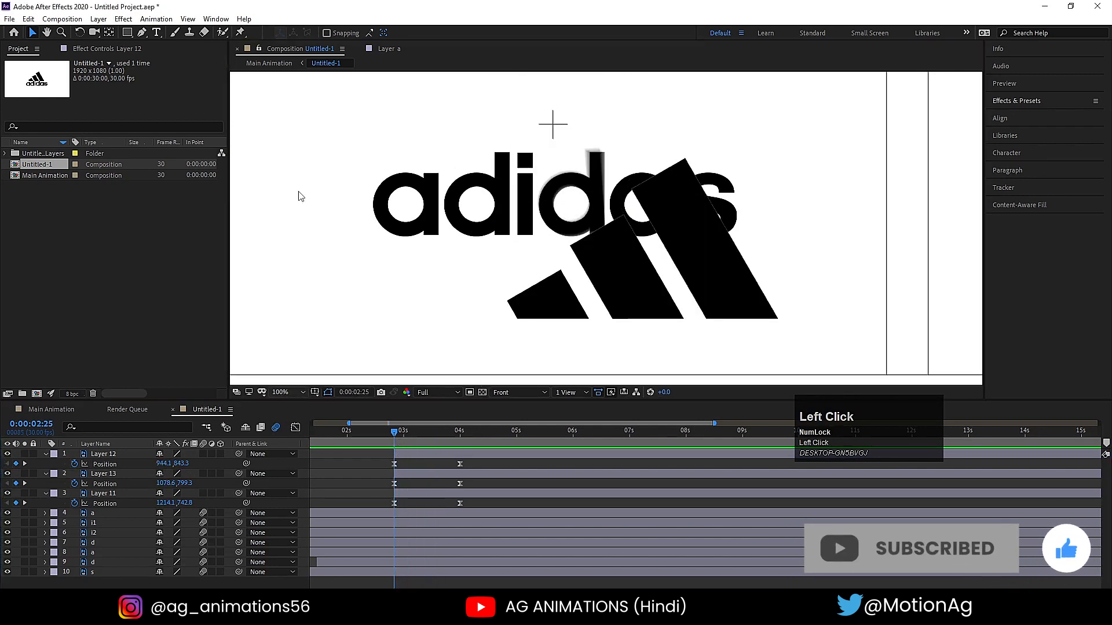
key(space)
- Move the stripes' end Position keyframes earlier, to 0:00:03:10, and preview the faster slide
key(space)
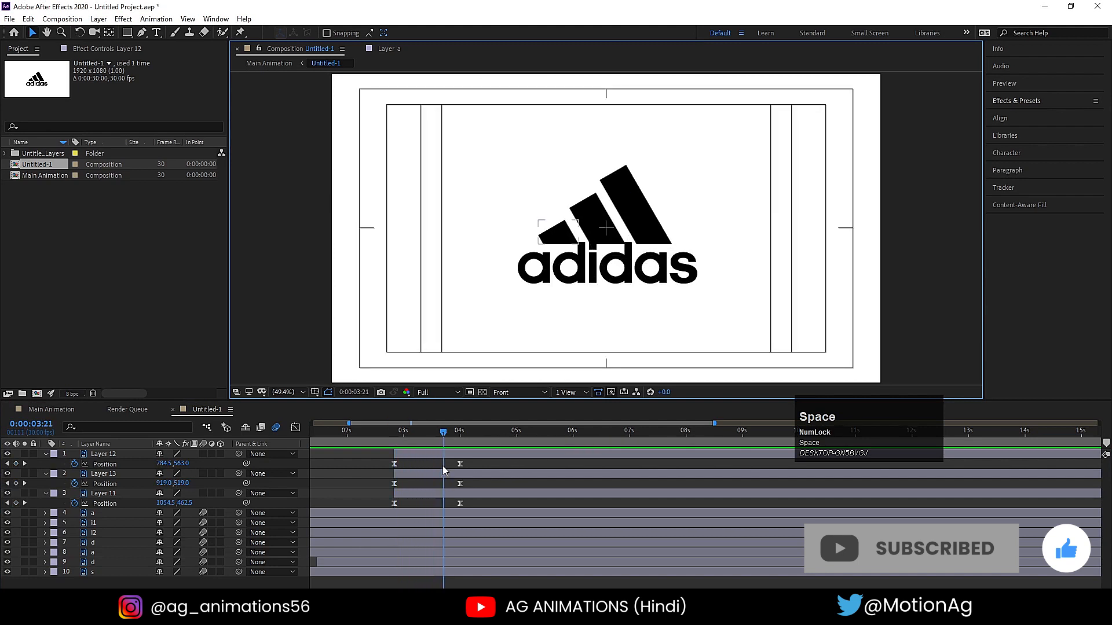
mouse_move(435, 462)
mouse_down()
mouse_move(480, 519)
mouse_move(448, 466)
mouse_move(424, 465)
mouse_up()
click(397, 439)
key(space)
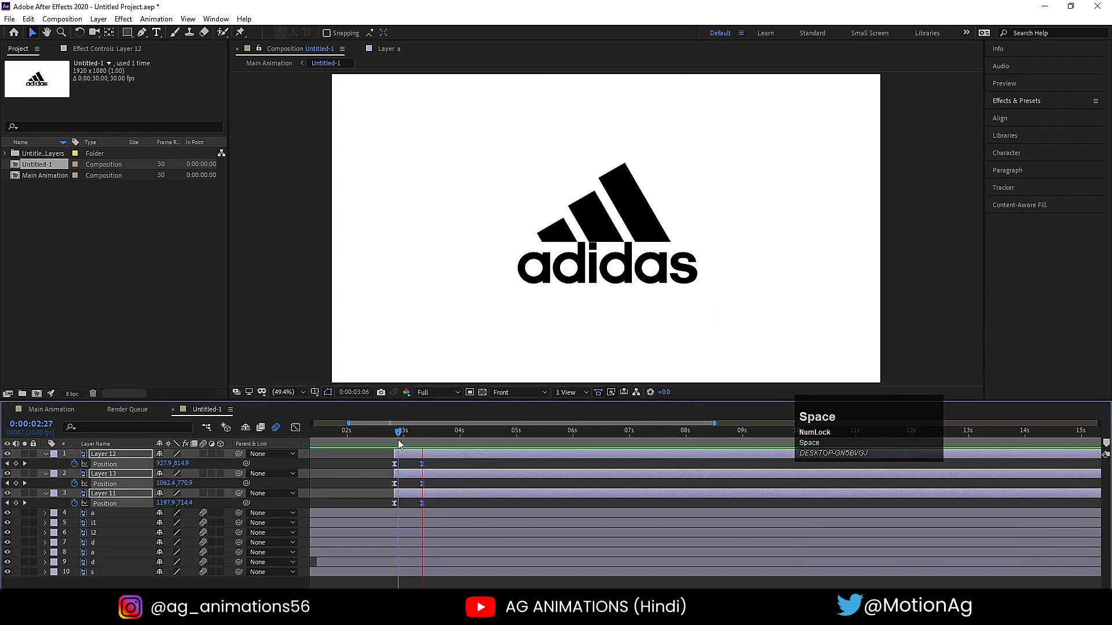
click(392, 439)
click(407, 489)
- Make the middle stripe, Layer 13, start at 0:00:02:27
key(equal)
key(equal)
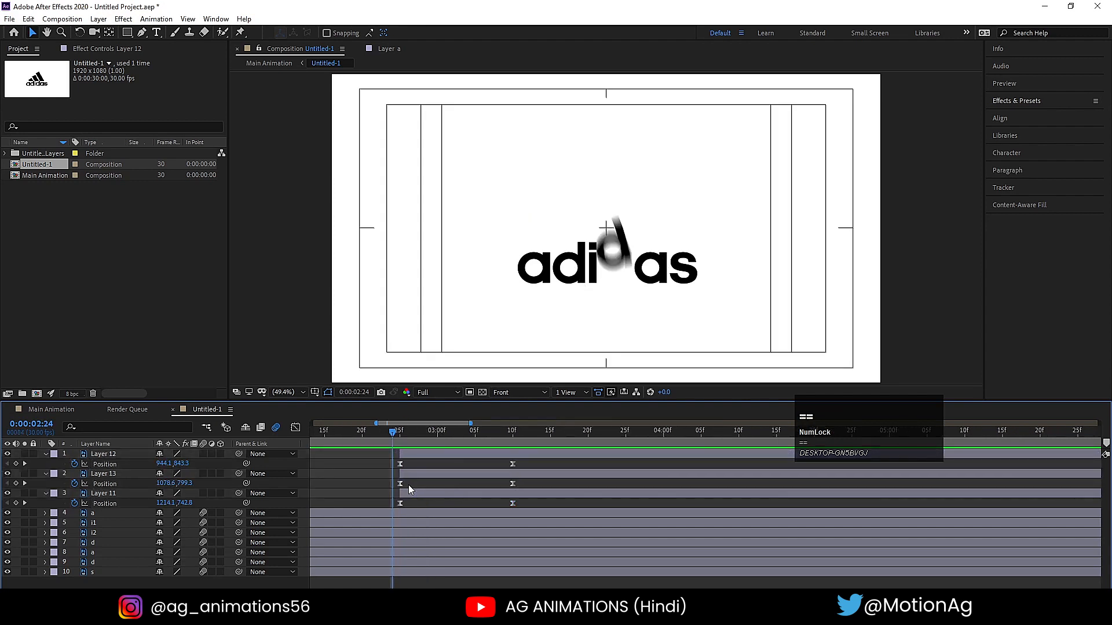
click(398, 438)
key(Page_Down)
key(Page_Down)
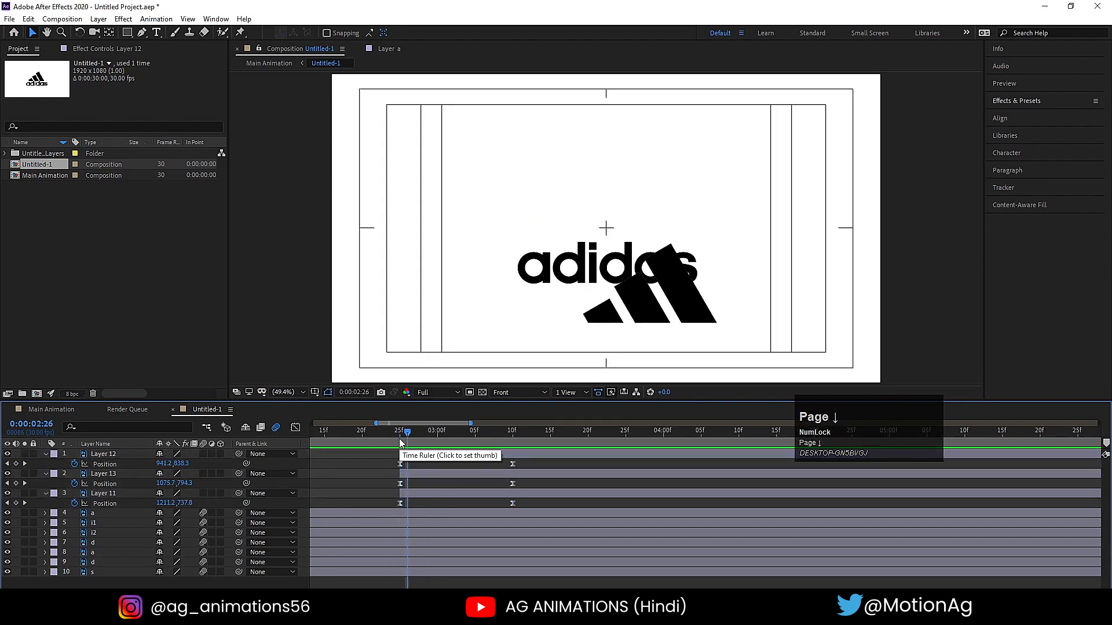
click(428, 472)
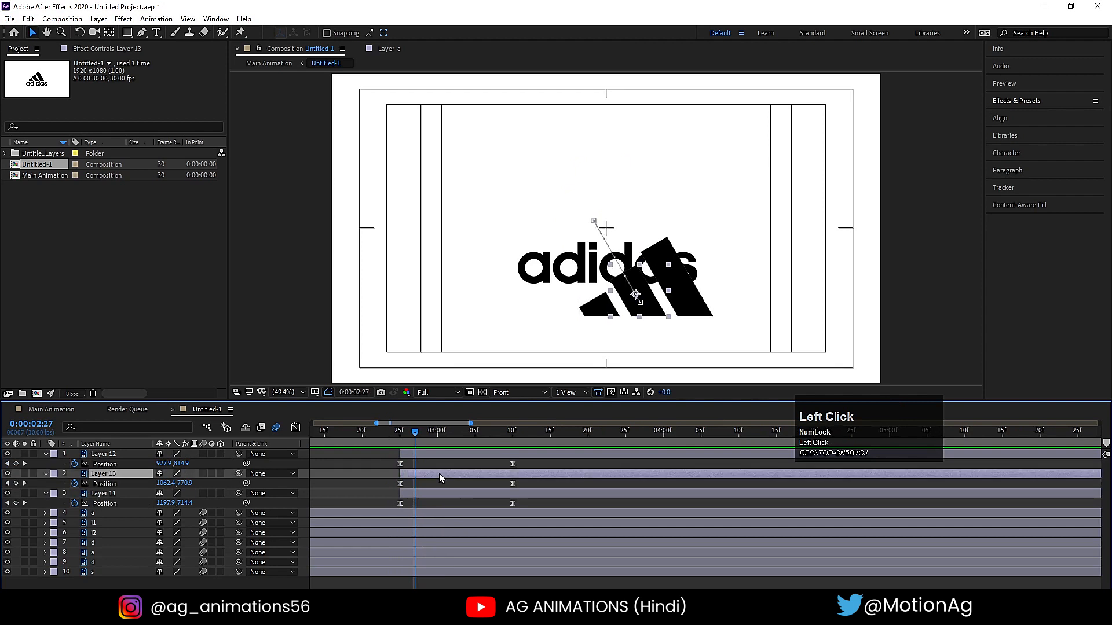
key(bracketleft)
- Make the smallest stripe, Layer 12, start at 0:00:02:29
key(Page_Down)
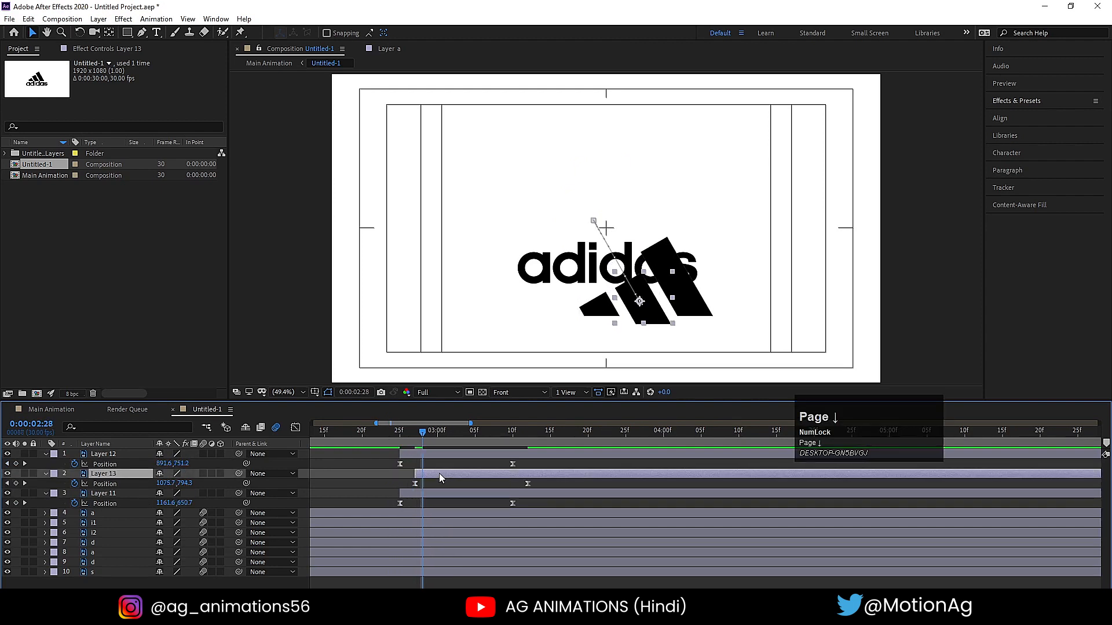
key(Page_Down)
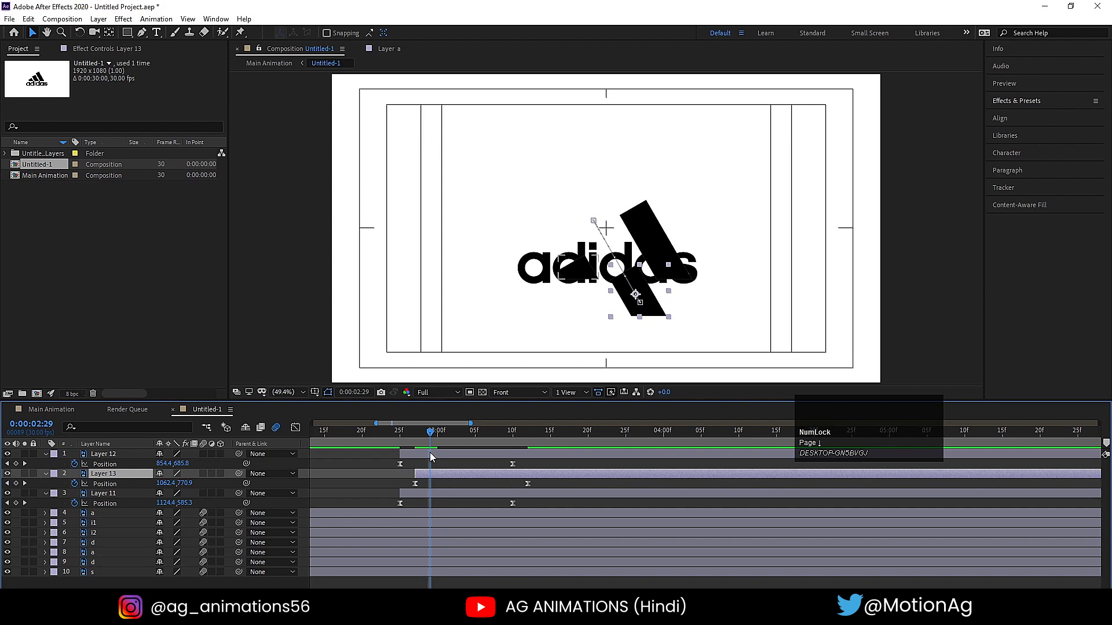
click(429, 452)
key(bracketleft)
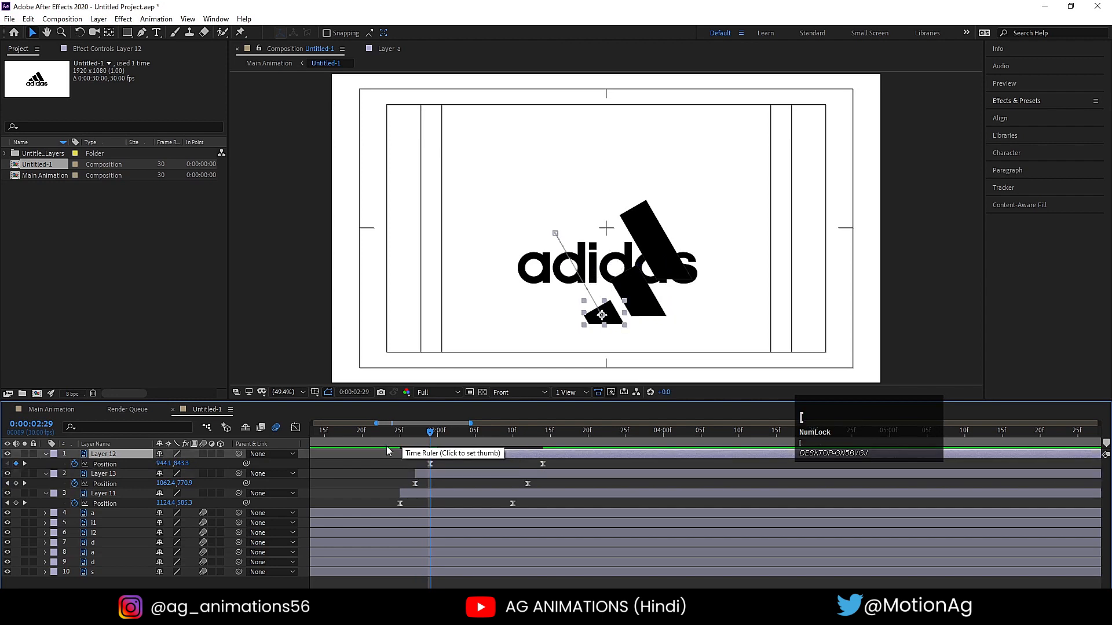
- Preview the staggered stripe animation from 0:00:02:24
click(395, 433)
key(space)
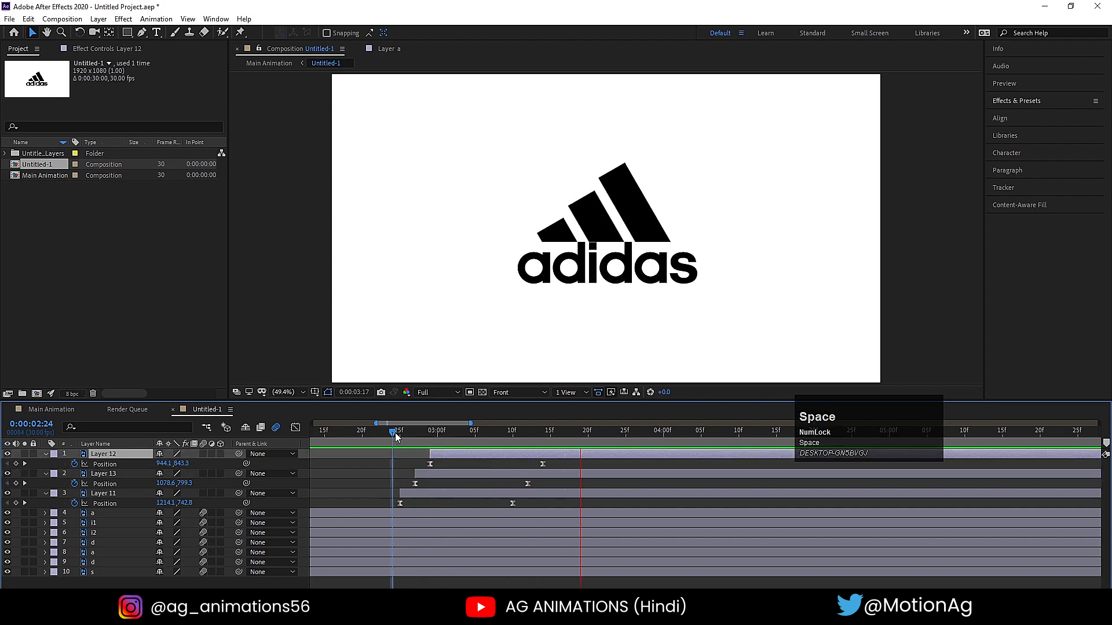
key(space)
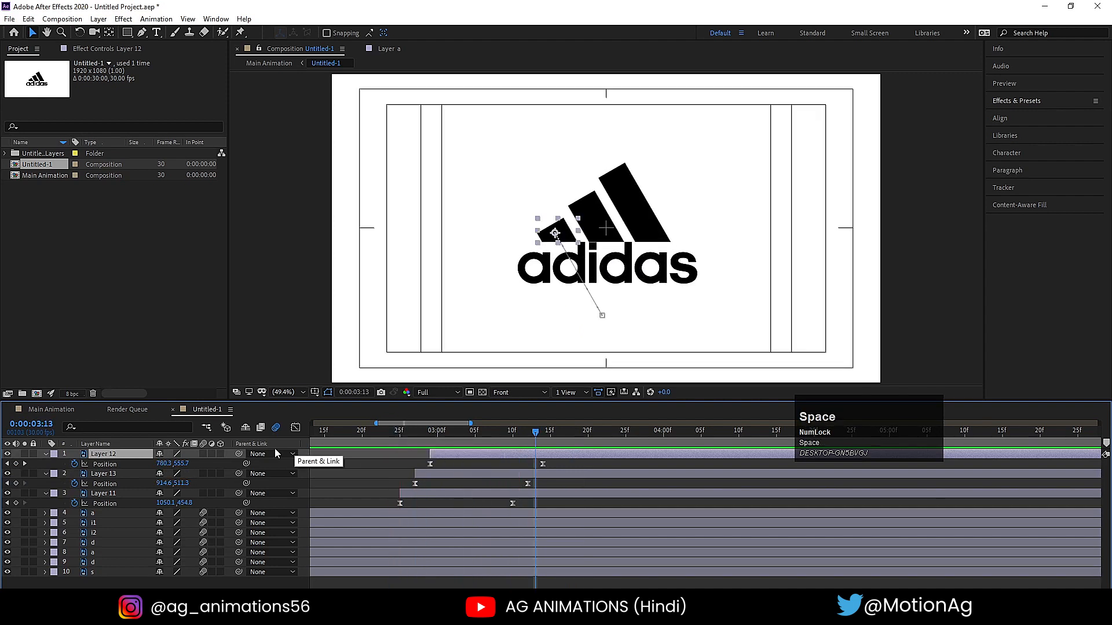
- Enable motion blur on Layer 12, Layer 13 and Layer 11, and pre-compose them as Pre-comp 1 with all attributes moved
shift+click(111, 494)
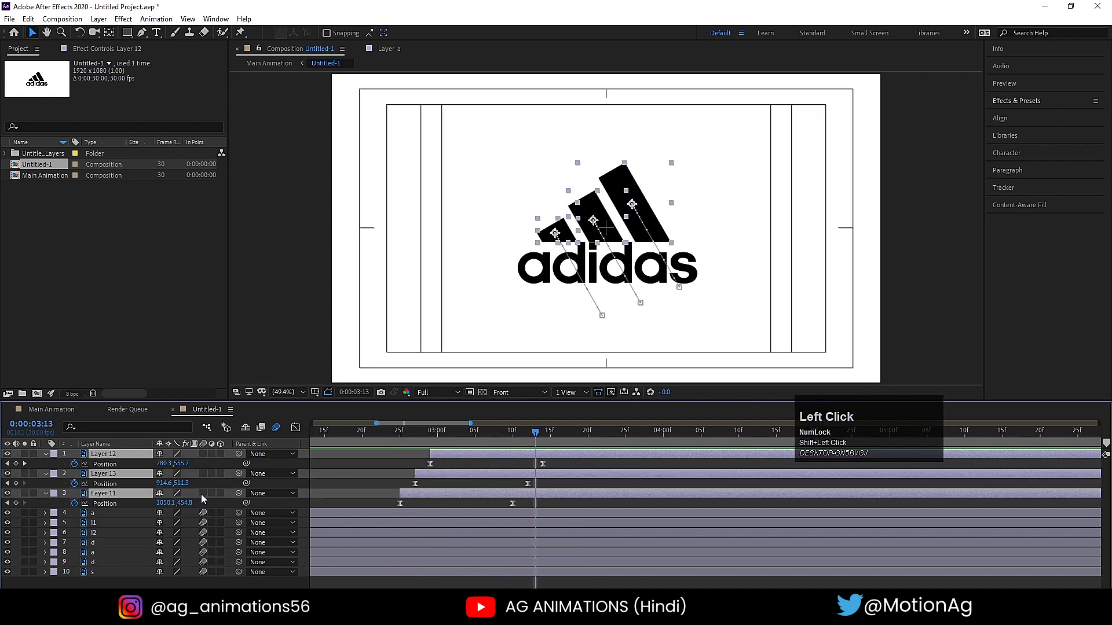
click(203, 493)
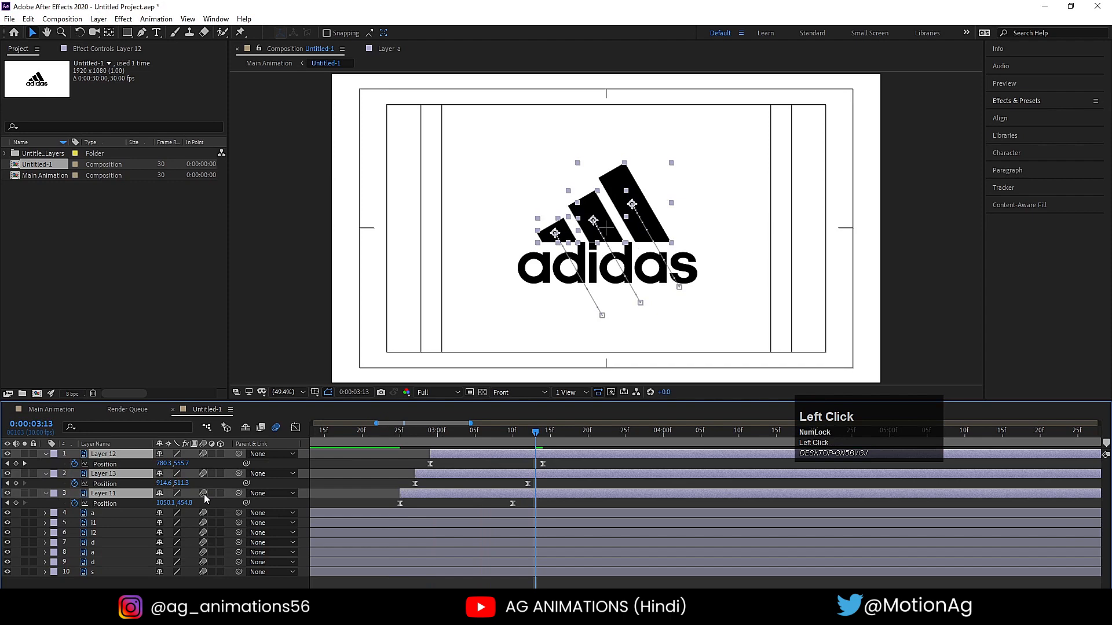
key(ctrl+shift+c)
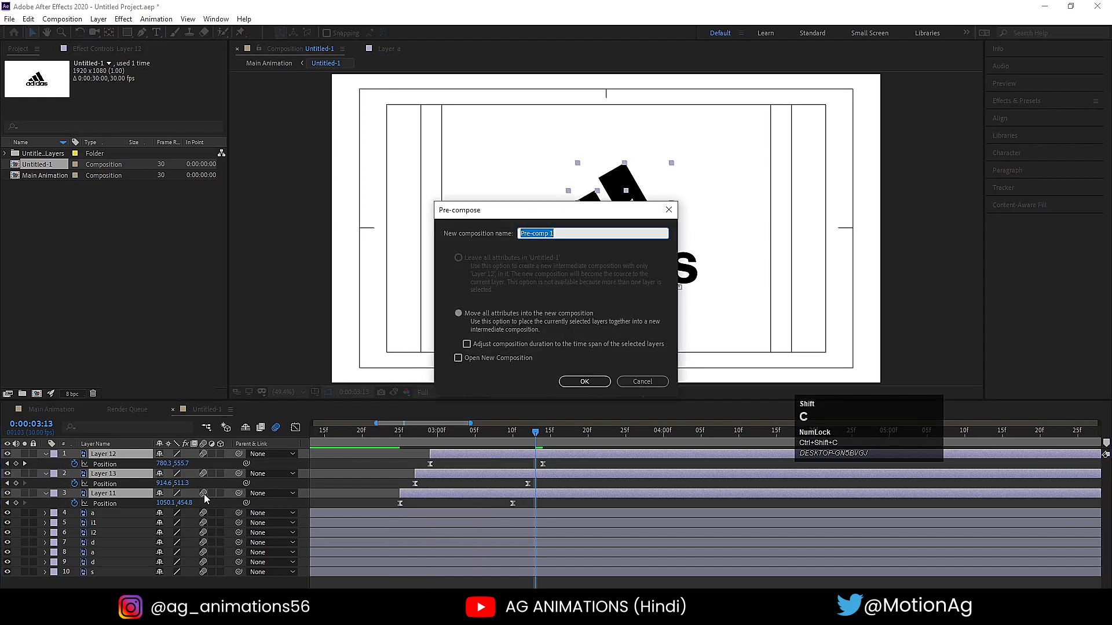
key(Return)
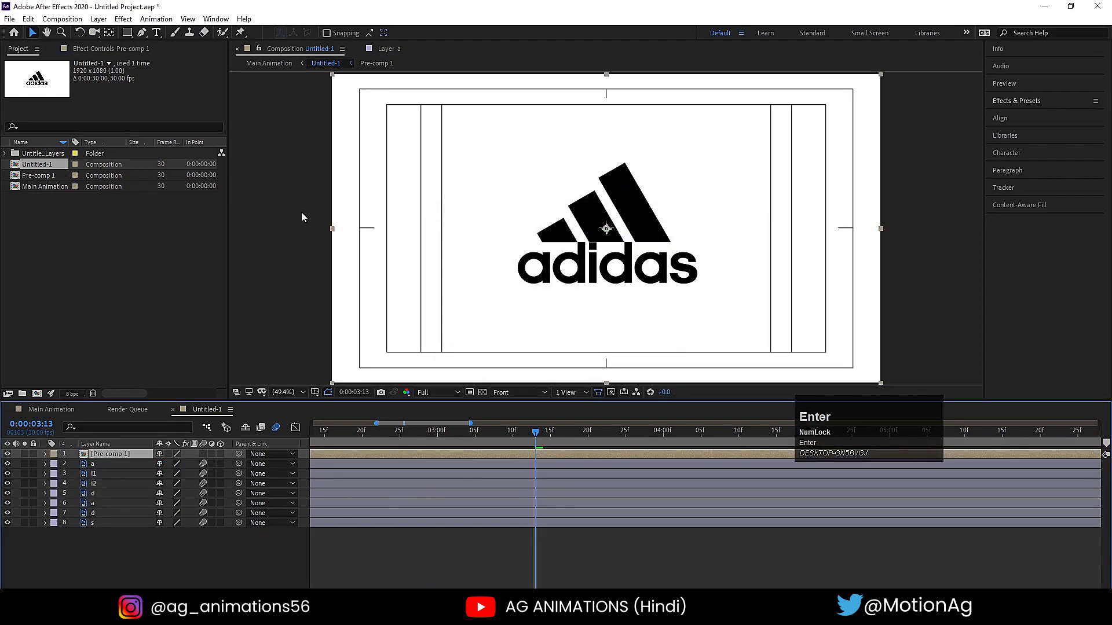
- Draw a rectangular mask on Pre-comp 1 around the stripes, ending at the letters' top edge, and preview the animation from the start
click(129, 35)
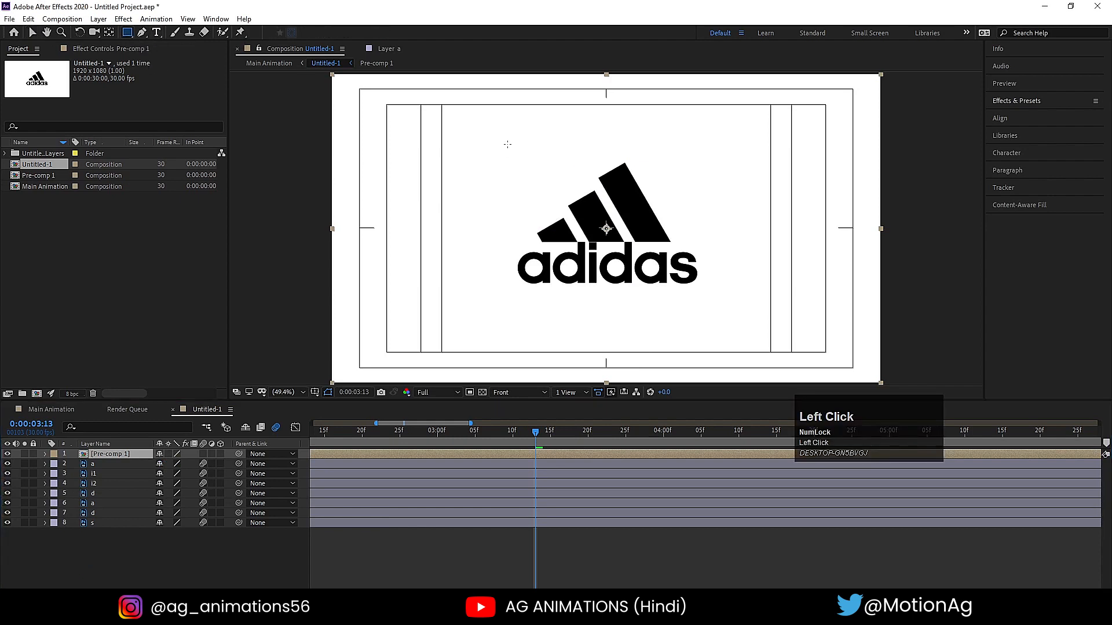
drag(504, 142, 681, 245)
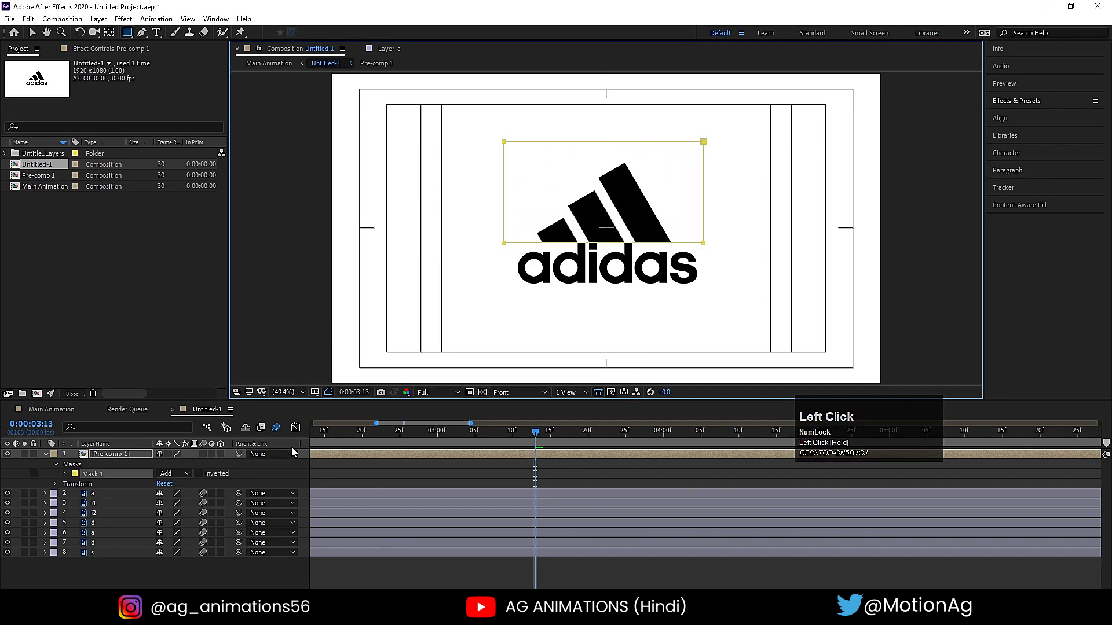
drag(321, 433, 243, 433)
key(space)
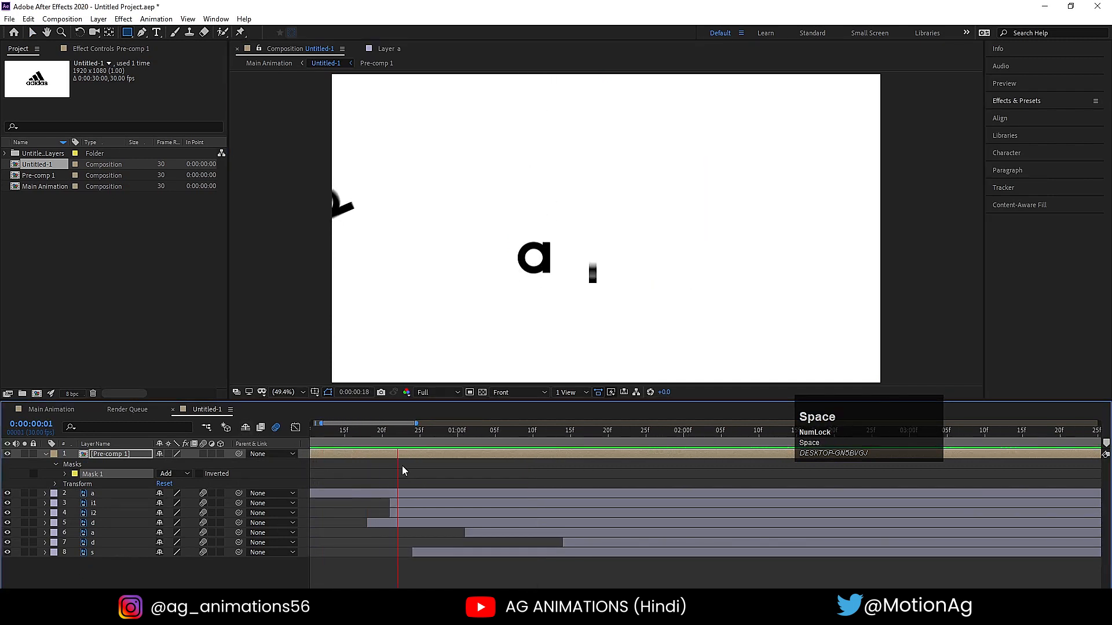
key(minus)
key(minus)
key(minus)
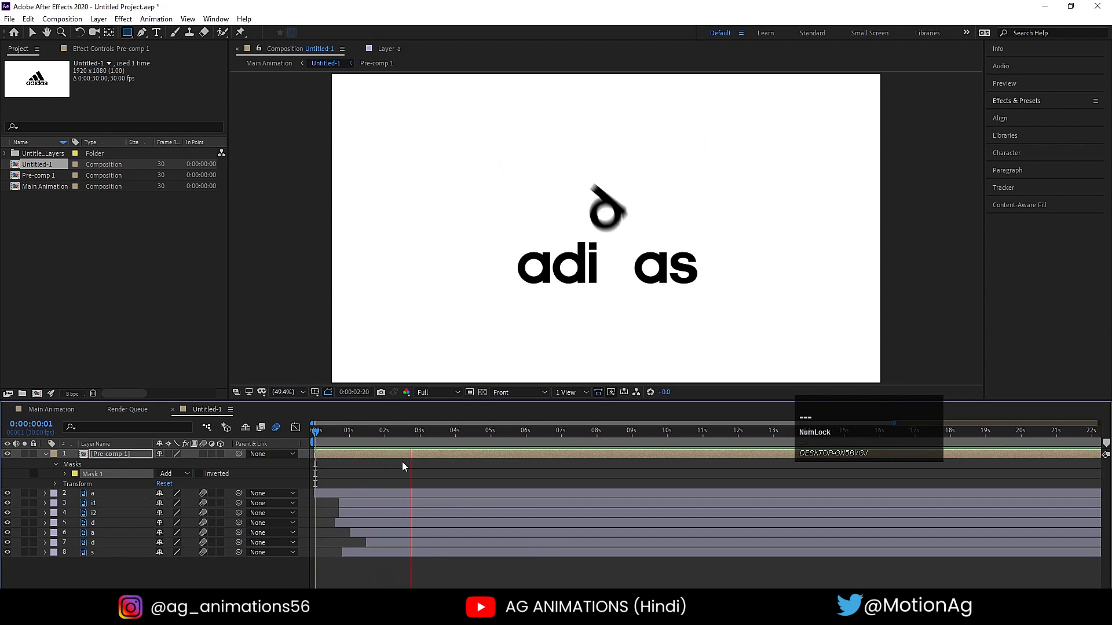
key(space)
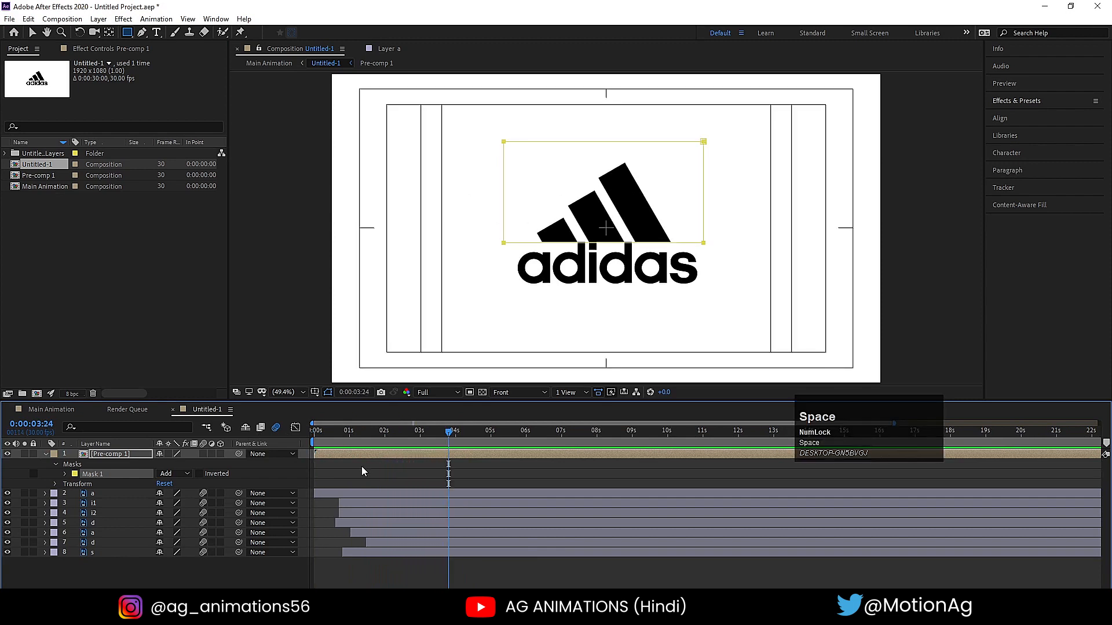
- Nudge the masked Pre-comp 1 slightly down and return to 0:00:00:00
click(356, 464)
click(352, 457)
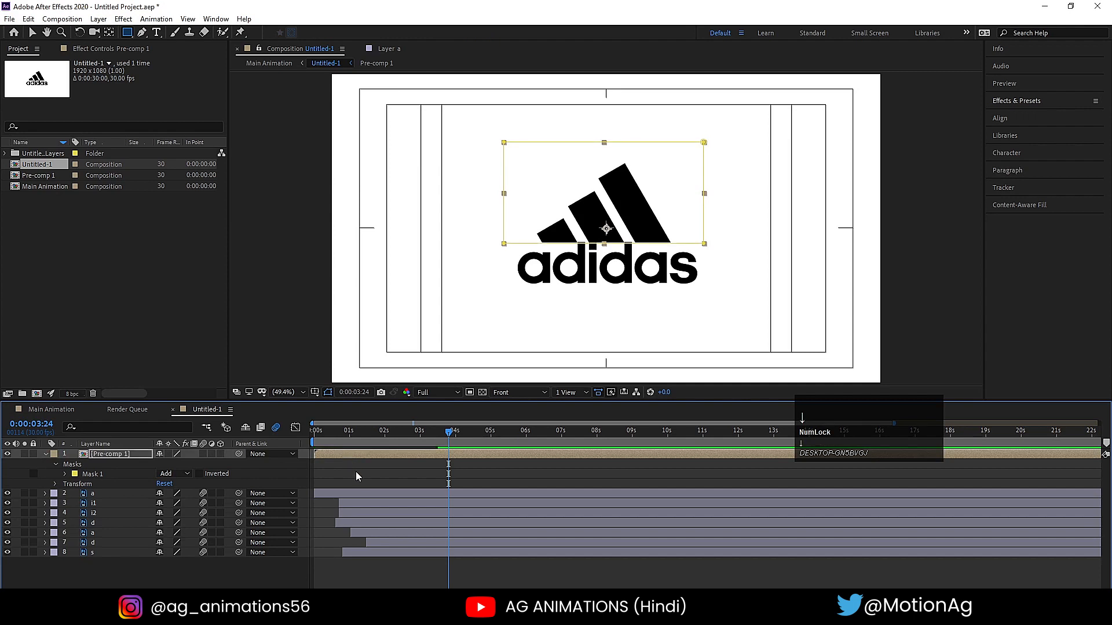
click(355, 471)
drag(327, 434, 307, 440)
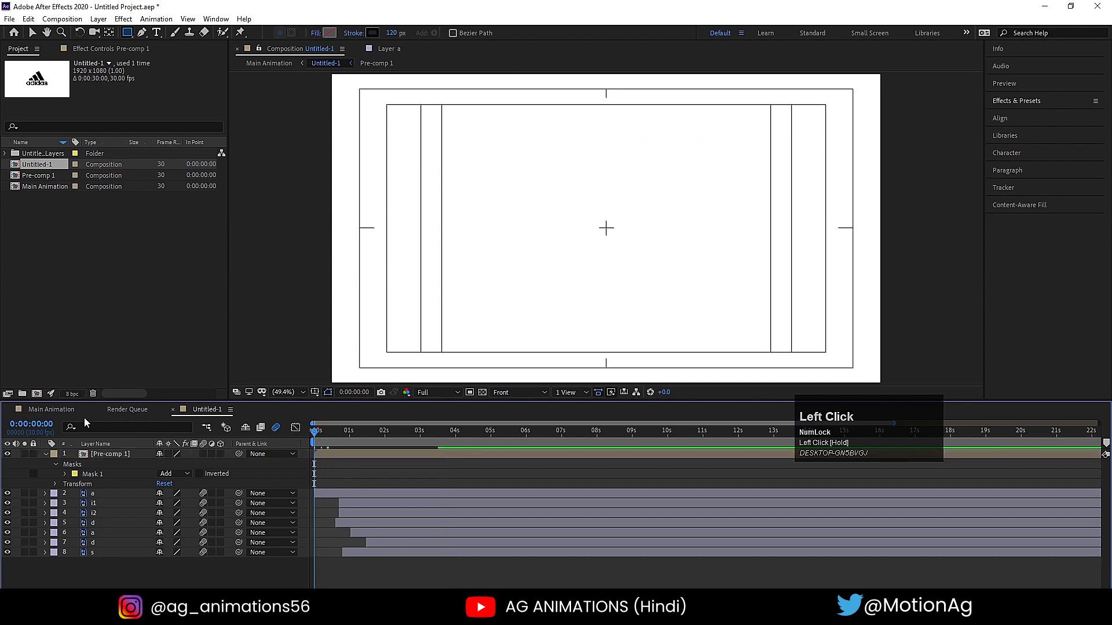
- In the Main Animation composition, add a 1920 x 1080 white solid and place it beneath the Untitled-1 layer
click(64, 410)
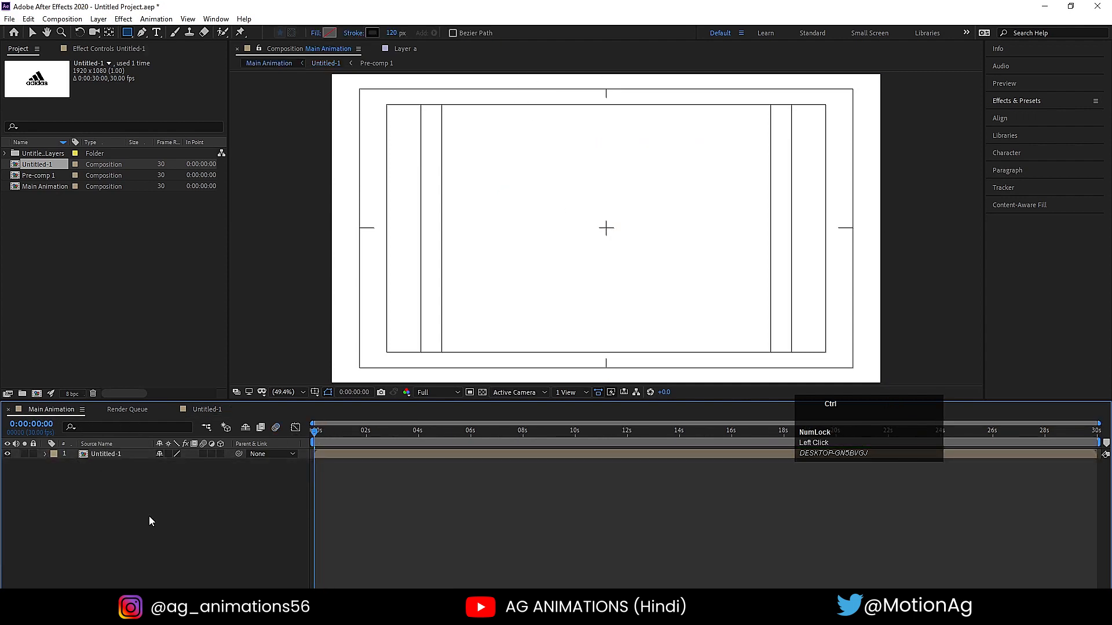
key(ctrl+y)
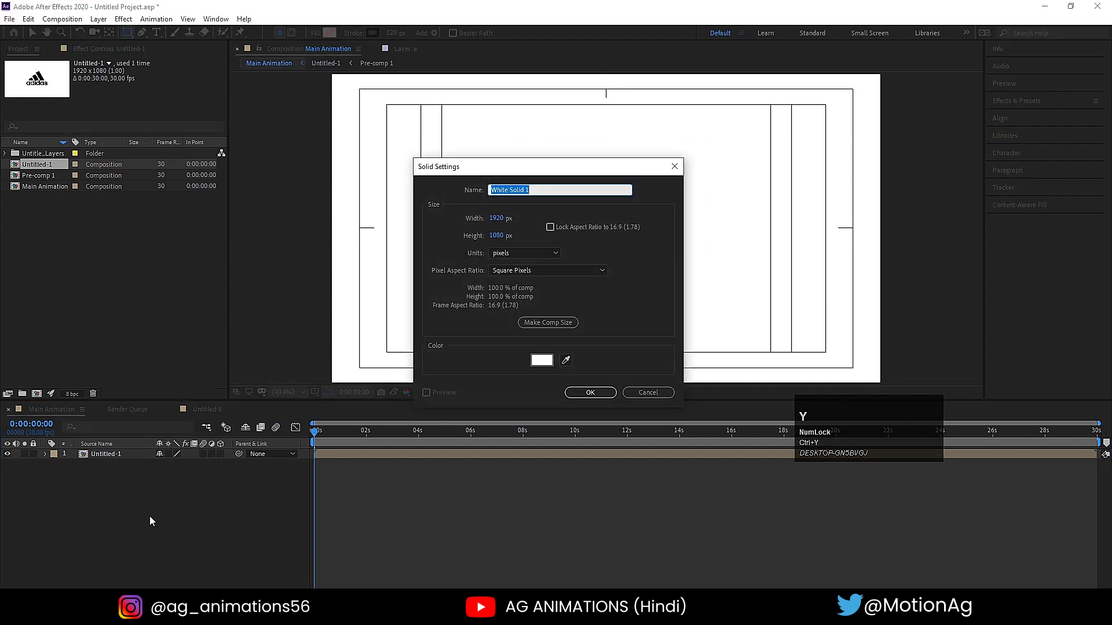
key(Return)
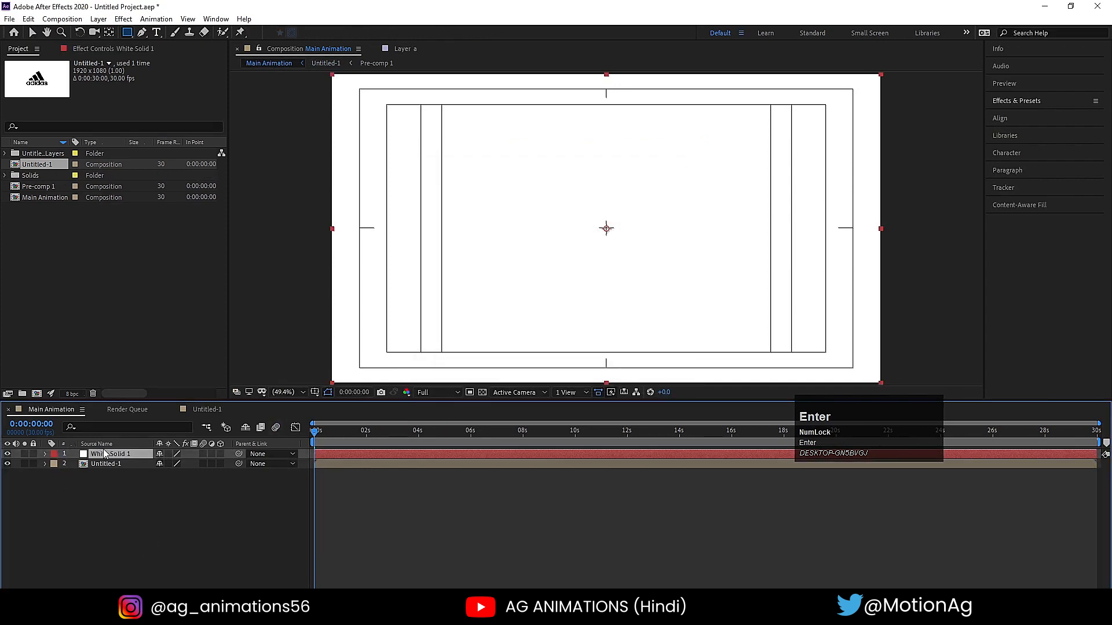
drag(115, 456, 136, 484)
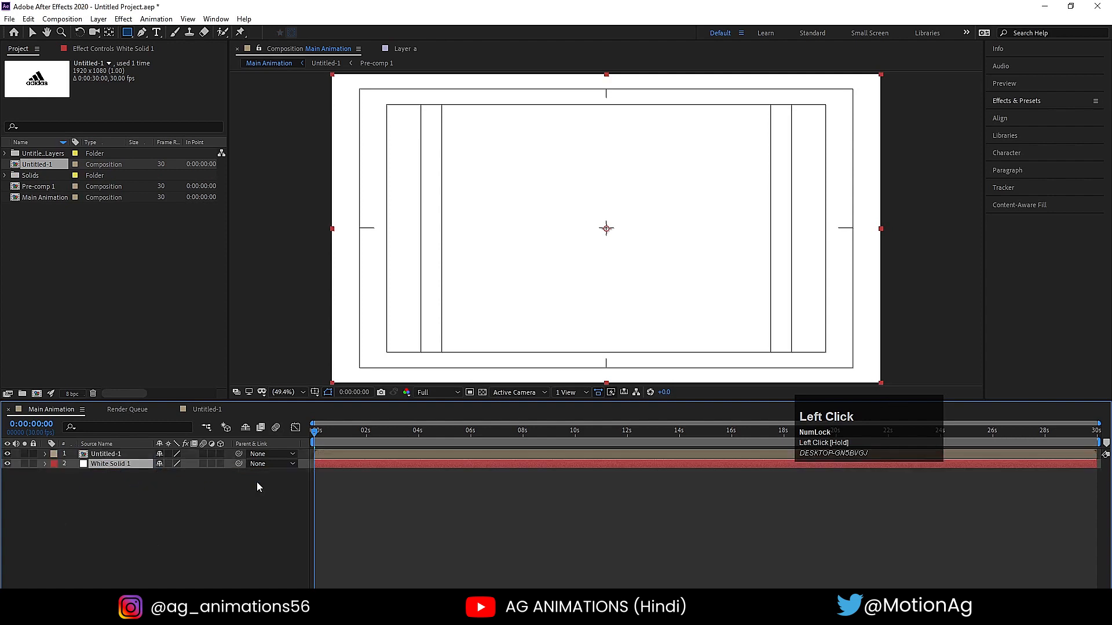
- End the Main Animation work area at 0:00:04:27 and preview the complete logo animation
key(space)
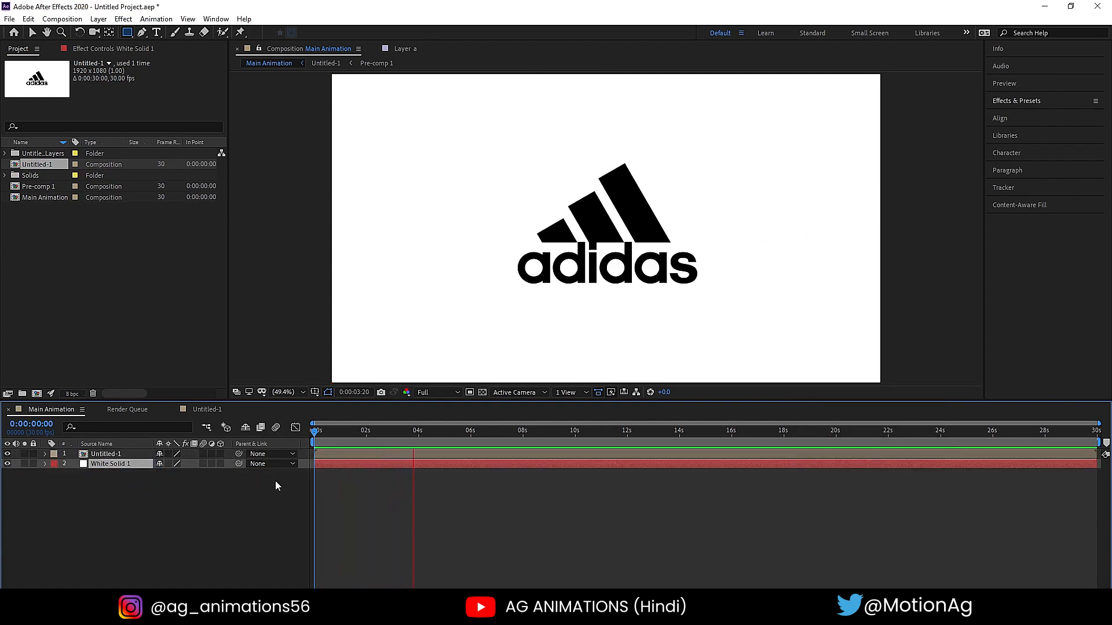
key(space)
key(space)
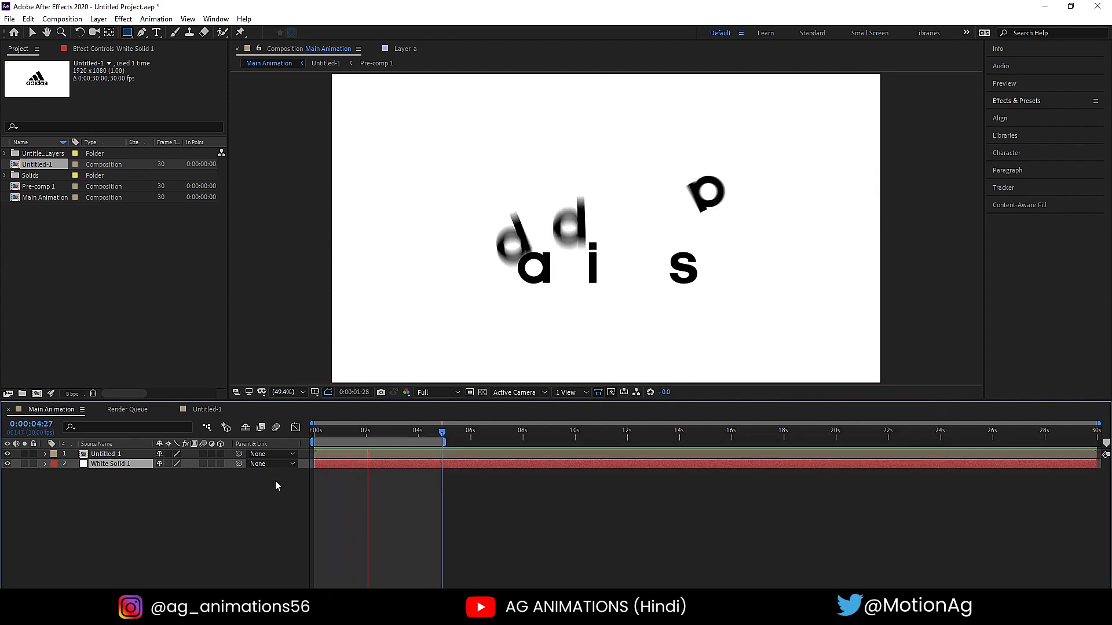
key(space)
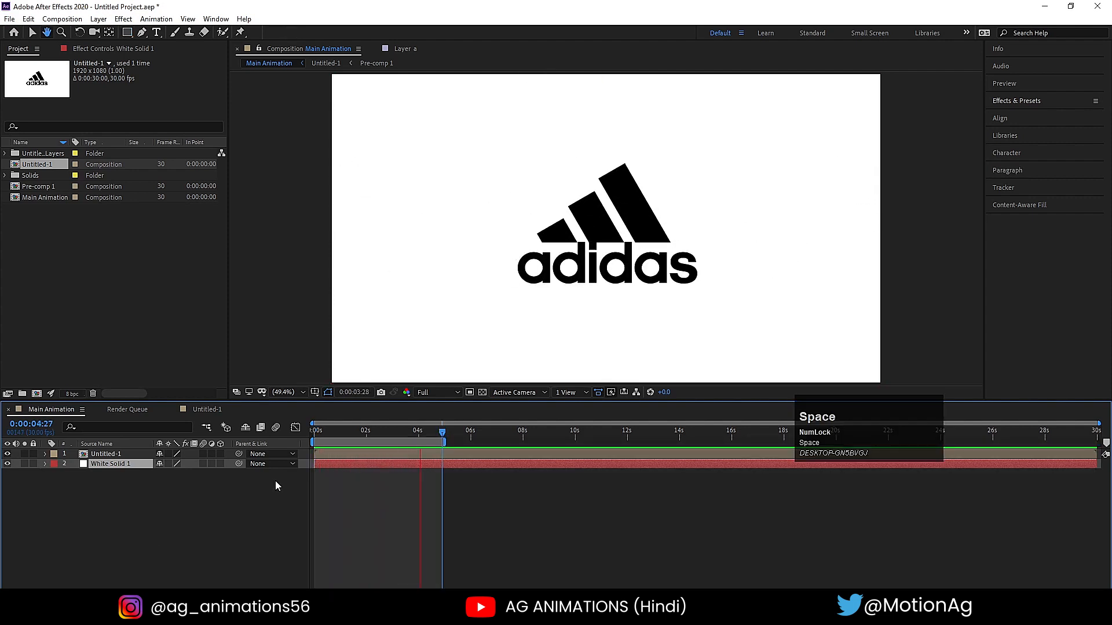
key(space)
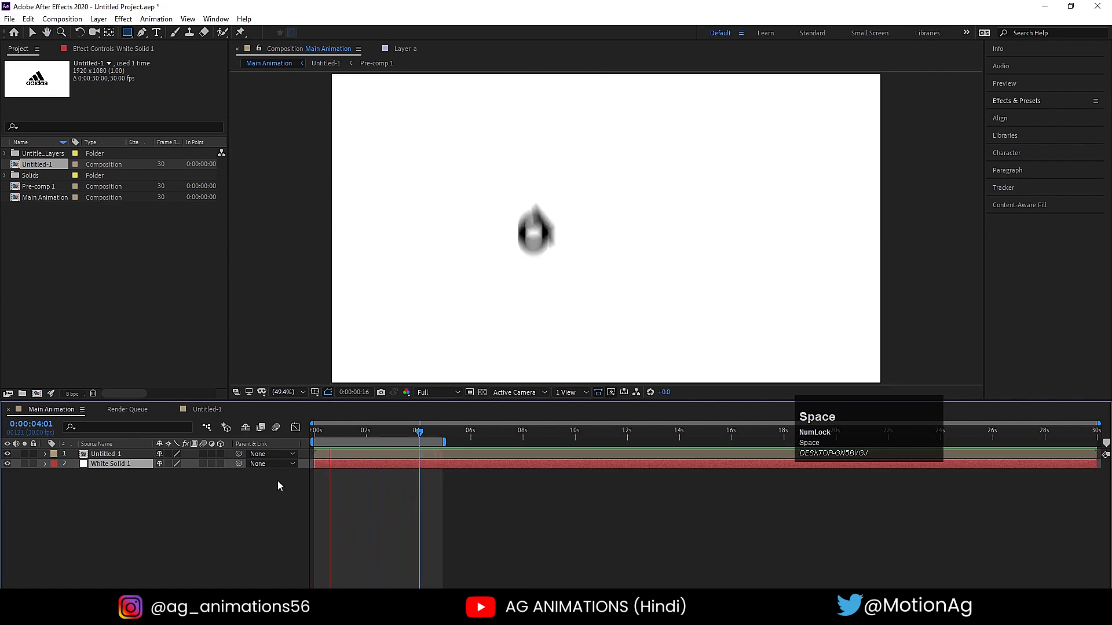